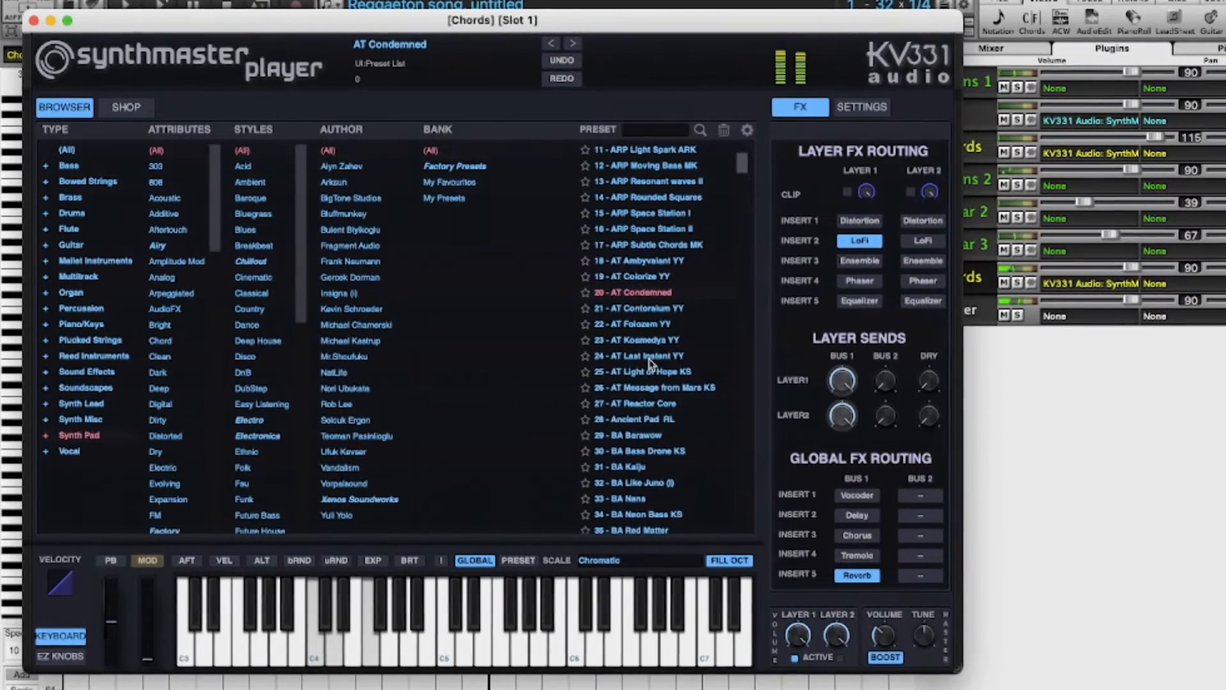
Step: Select the preset AT Last Instant YY in the SynthMaster Player preset list
{"action": "left_click", "coordinate": [650, 356]}
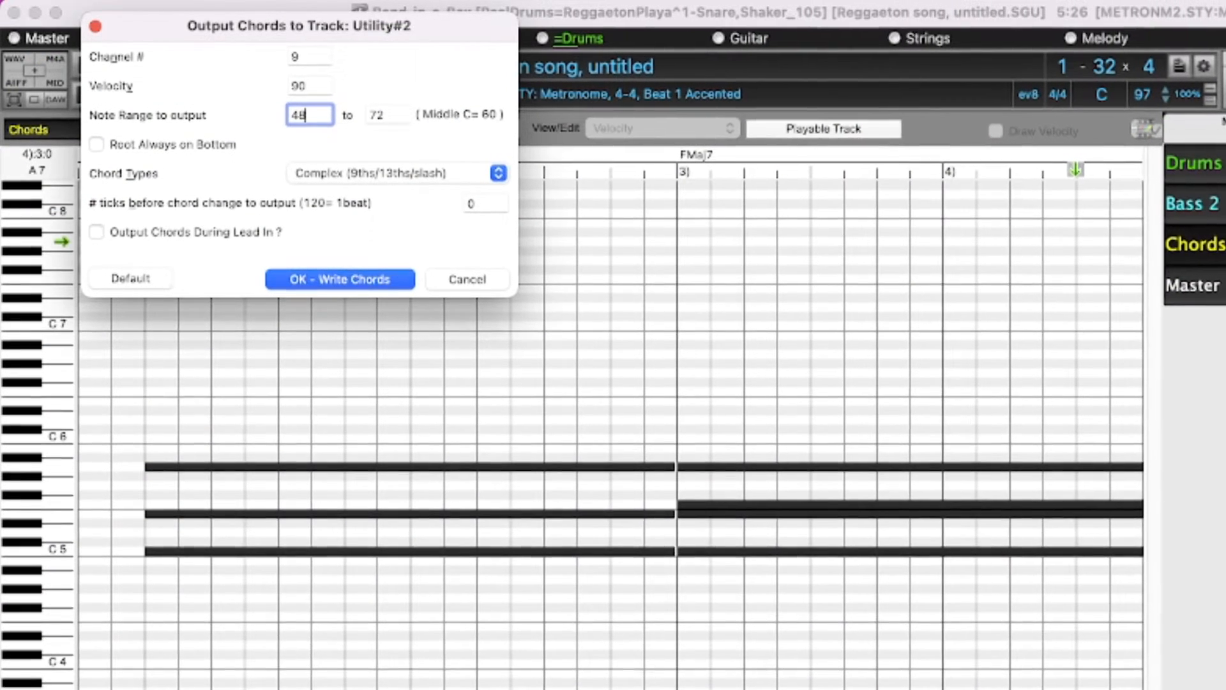
{"action": "key", "text": "Tab"}
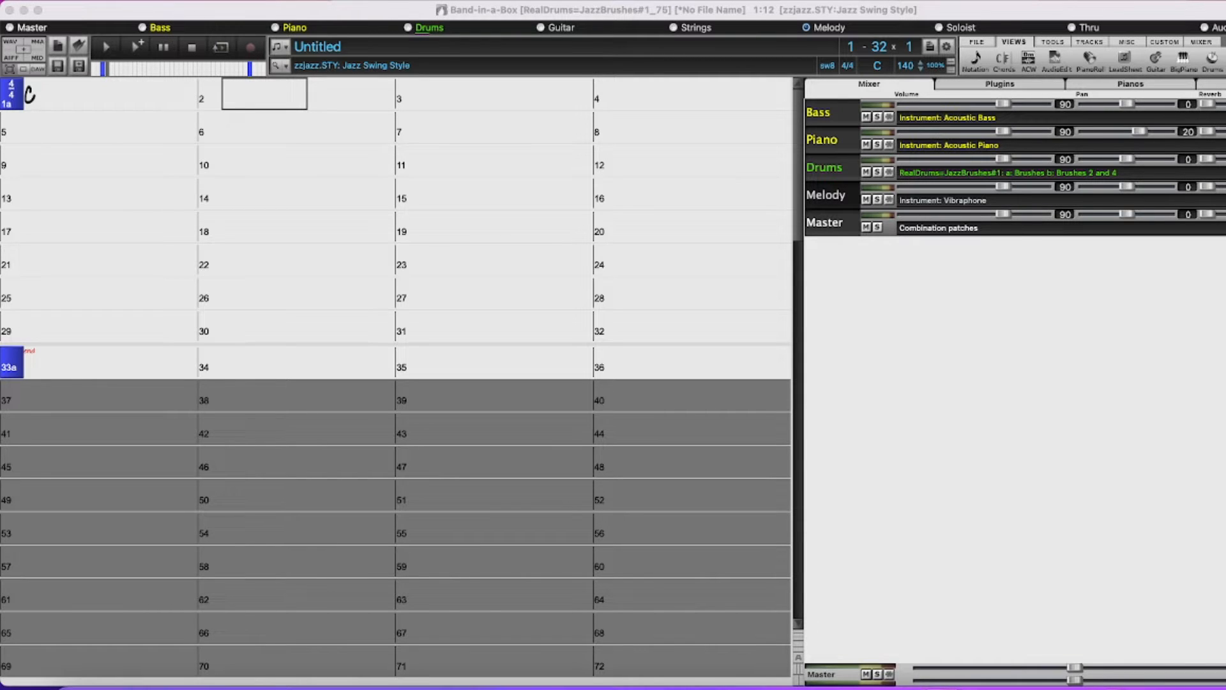
Step: Enter the chords Am at bar 1 and FMaj7 at bar 3 of the chord sheet
{"action": "key", "text": "Left"}
{"action": "key", "text": "Left"}
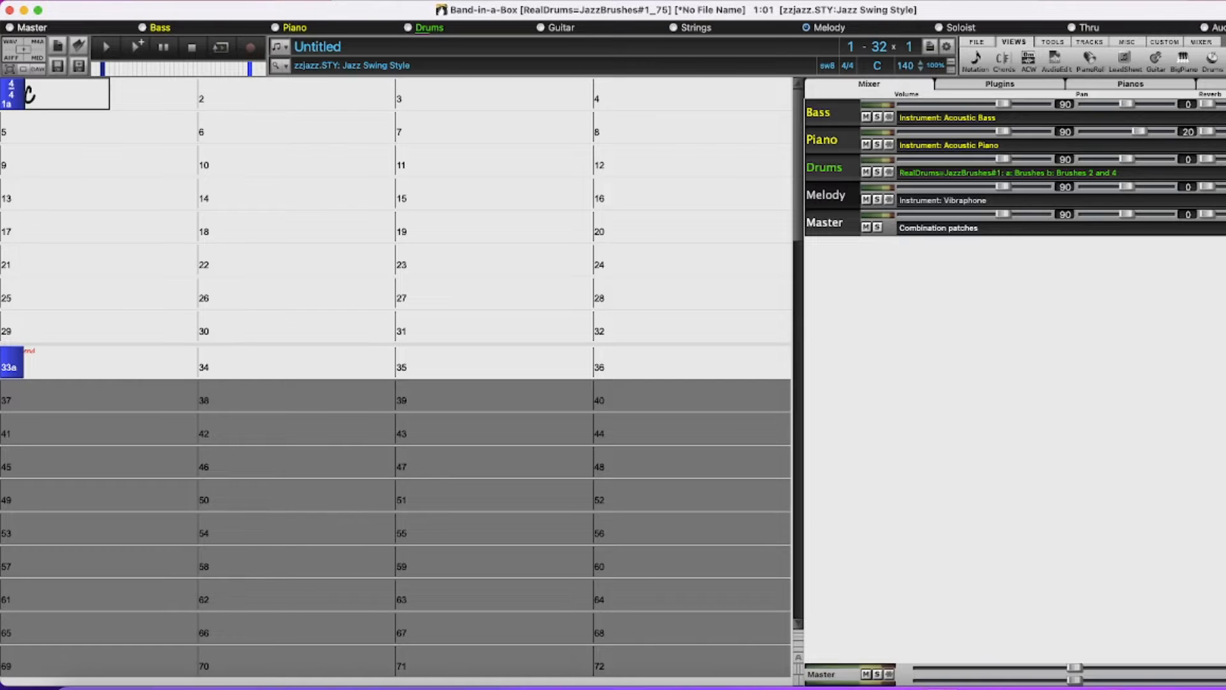
{"action": "type", "text": "Am7"}
{"action": "key", "text": "Return"}
{"action": "key", "text": "Right"}
{"action": "key", "text": "Right"}
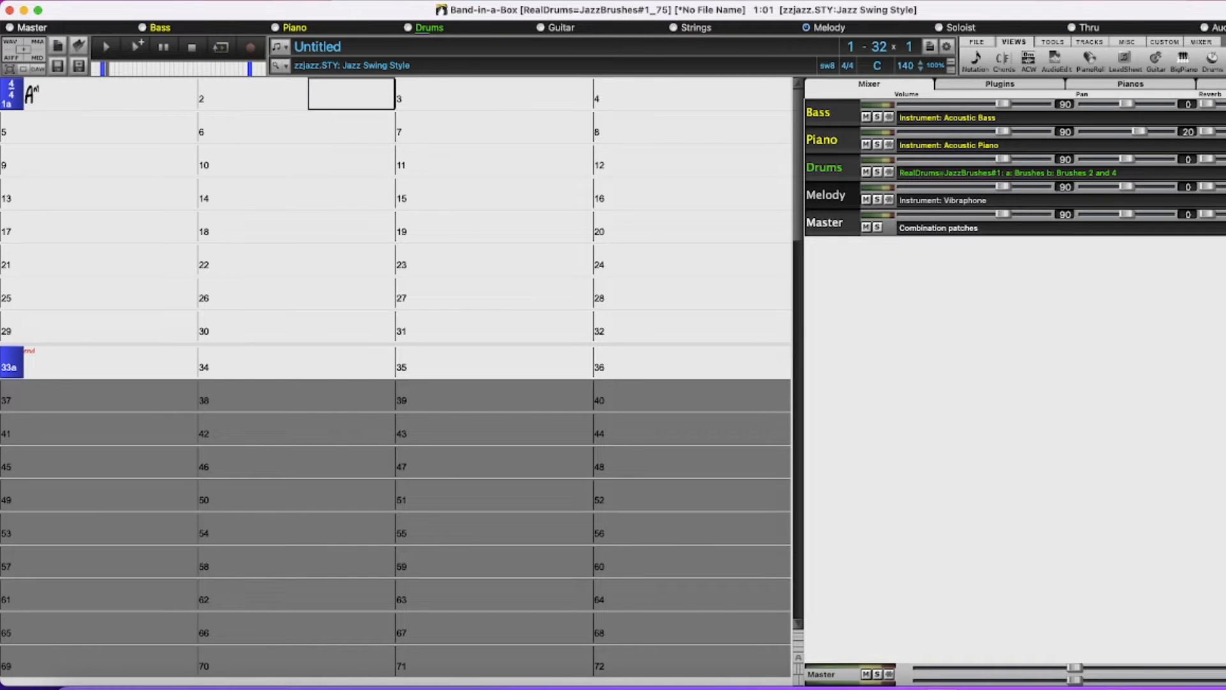
{"action": "type", "text": "F7"}
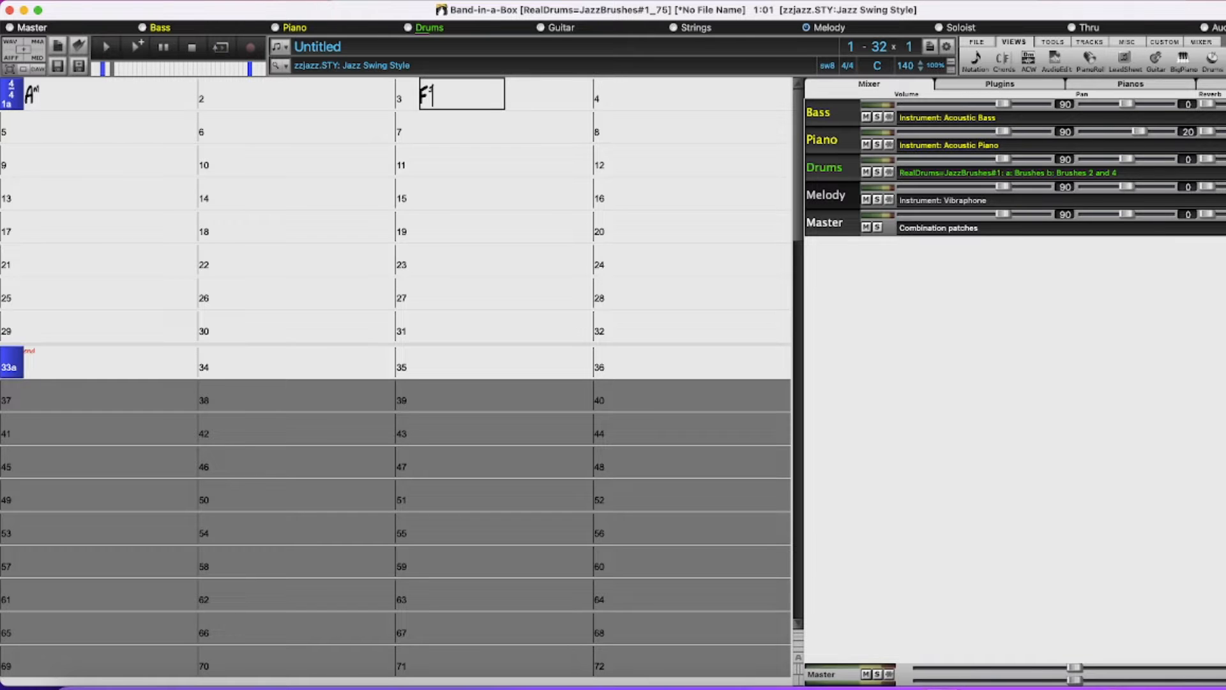
{"action": "key", "text": "Return"}
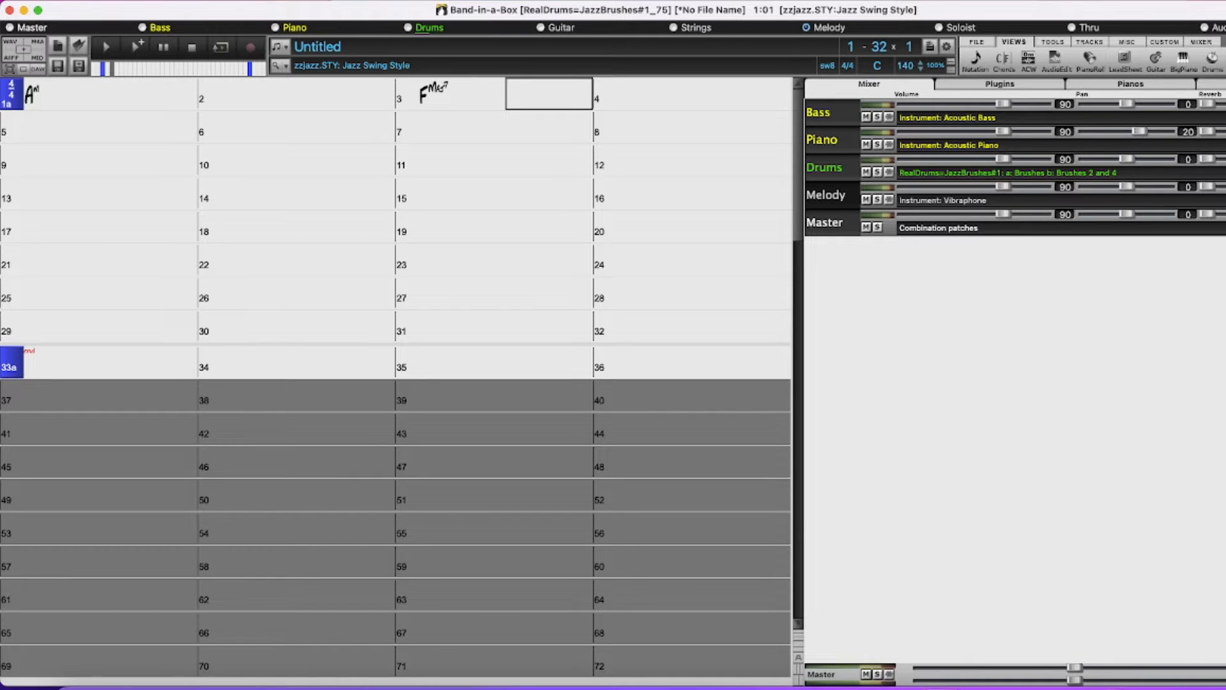
Step: Enter an Am chord at bar 5 and an F minor chord at bar 7
{"action": "key", "text": "Right"}
{"action": "key", "text": "Right"}
{"action": "key", "text": "Right"}
{"action": "key", "text": "Right"}
{"action": "key", "text": "Left"}
{"action": "type", "text": "Am7"}
{"action": "key", "text": "Return"}
{"action": "key", "text": "Right"}
{"action": "key", "text": "Right"}
{"action": "key", "text": "Right"}
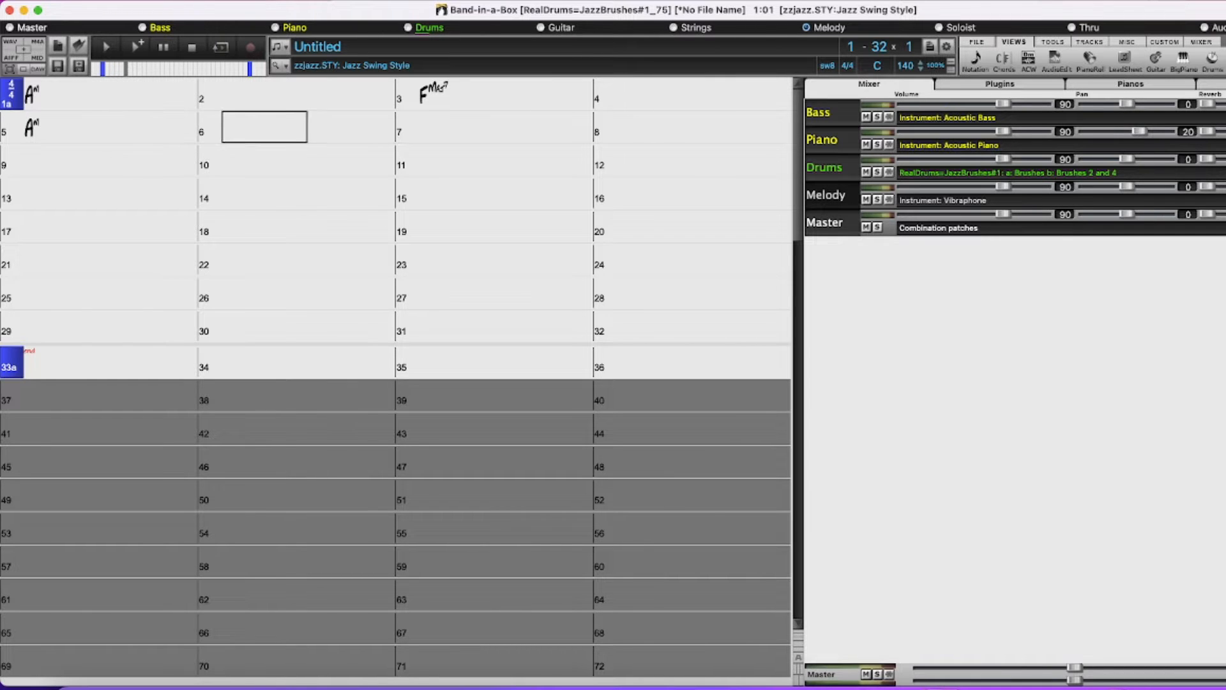
{"action": "type", "text": "Fm"}
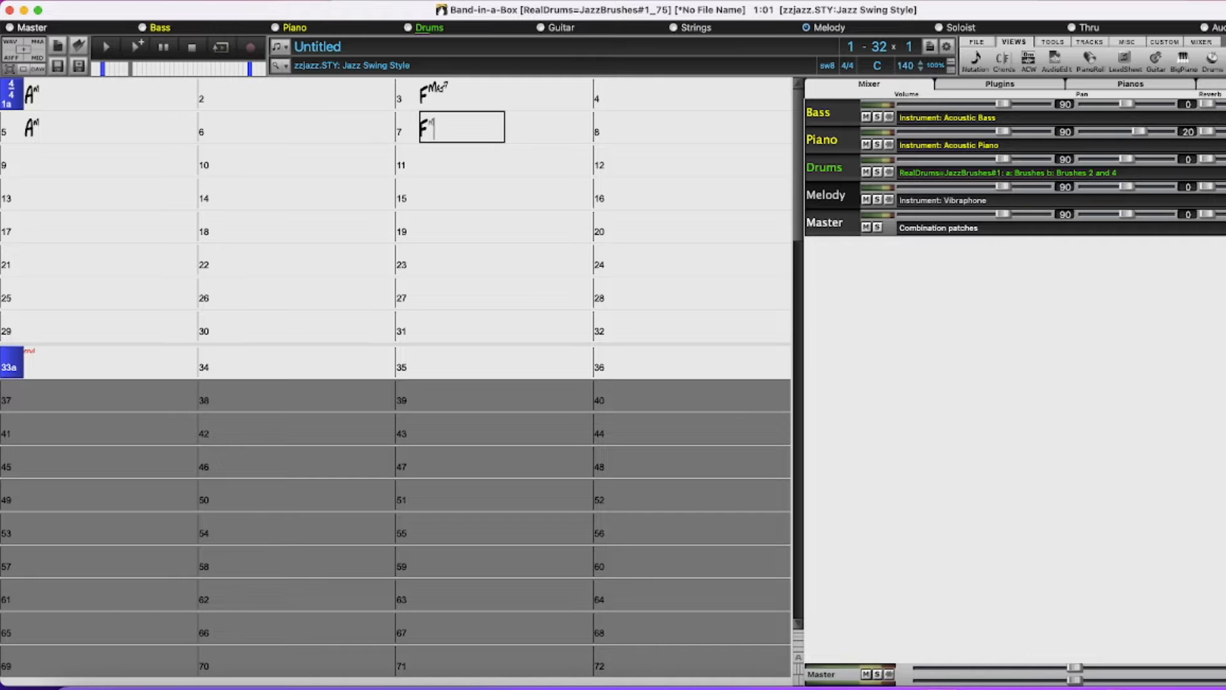
{"action": "type", "text": "a"}
{"action": "key", "text": "Return"}
{"action": "key", "text": "Return"}
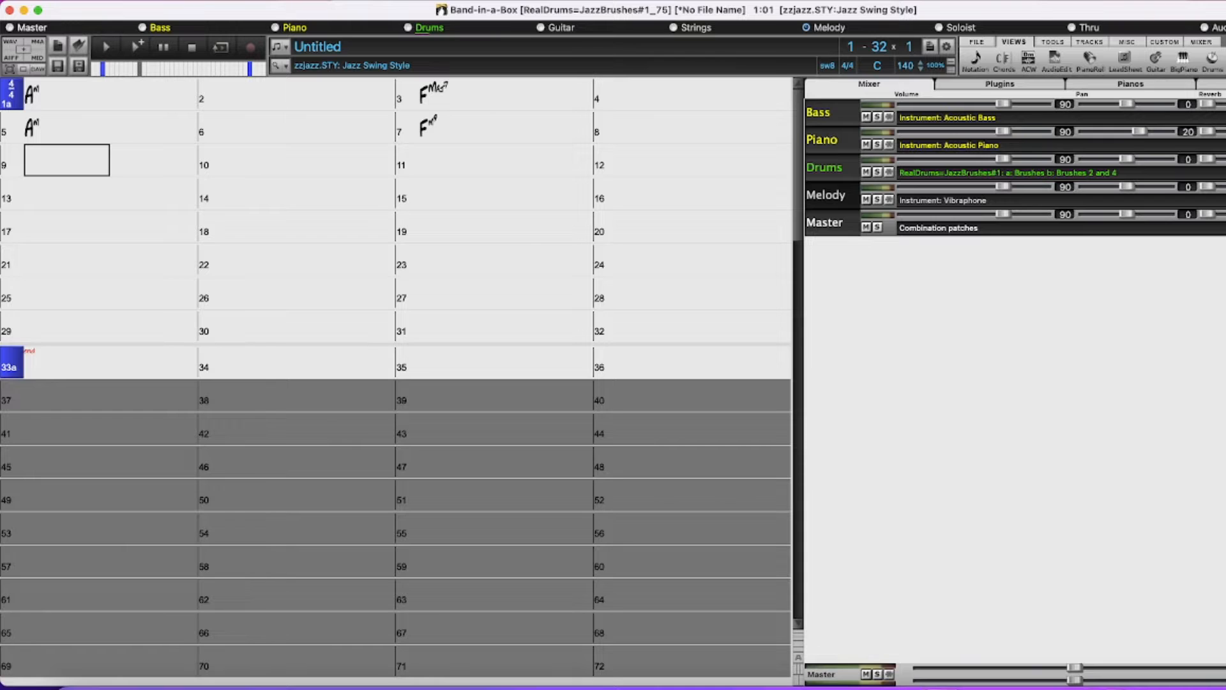
Step: Mark bar 9 as part B, and enter F#7 at bar 9 and B2 at bar 11
{"action": "key", "text": "p"}
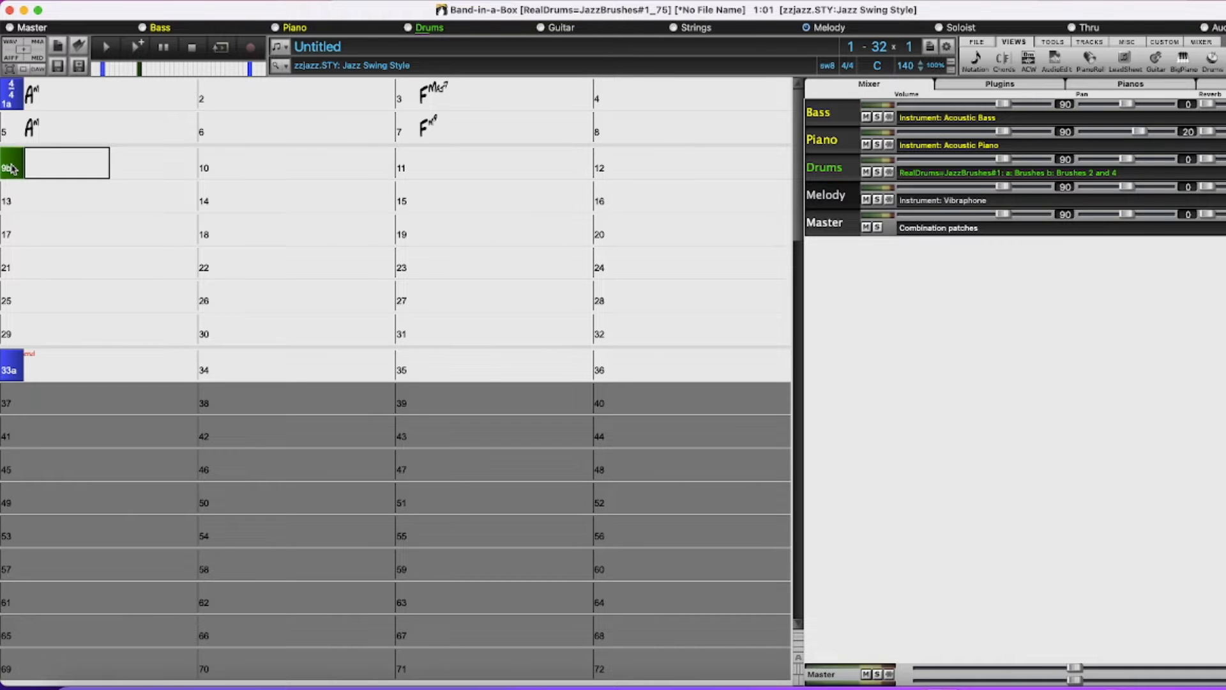
{"action": "type", "text": "F#7"}
{"action": "key", "text": "Return"}
{"action": "key", "text": "Right"}
{"action": "key", "text": "Right"}
{"action": "key", "text": "Right"}
{"action": "type", "text": "Bb"}
{"action": "key", "text": "Return"}
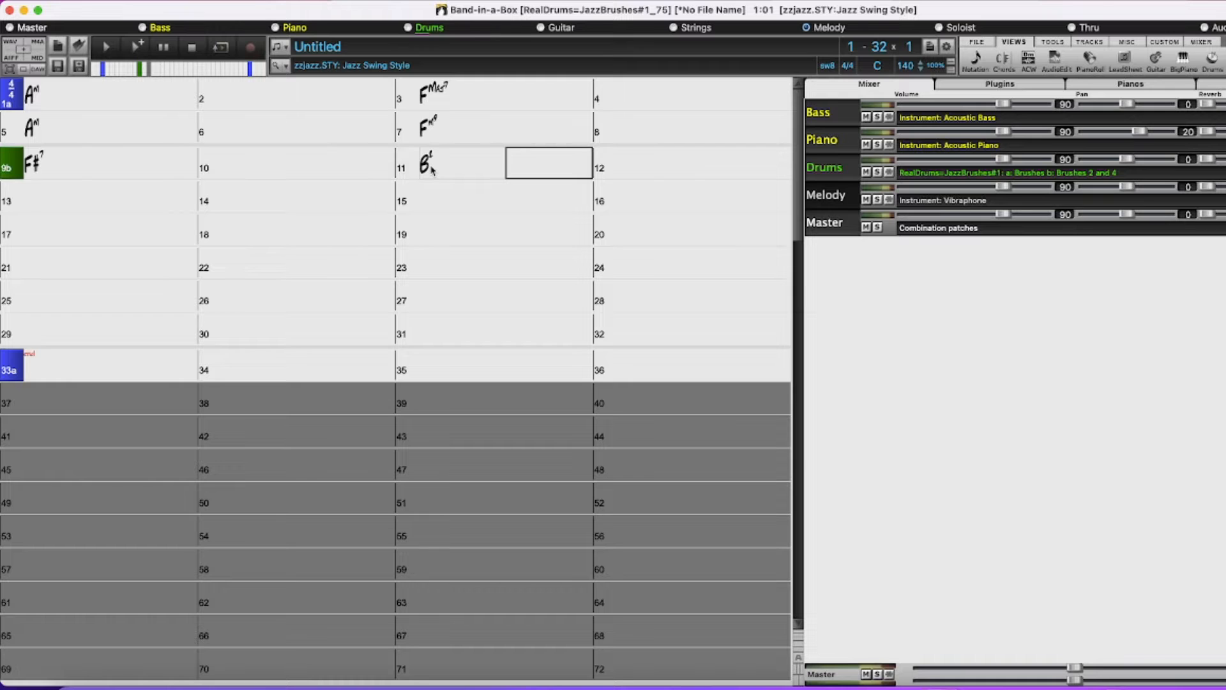
Step: Enter the chords F#7 at bar 13, Bm at bar 15 and E7 at bar 16
{"action": "key", "text": "Right"}
{"action": "key", "text": "Right"}
{"action": "key", "text": "Right"}
{"action": "type", "text": "F#7"}
{"action": "key", "text": "Return"}
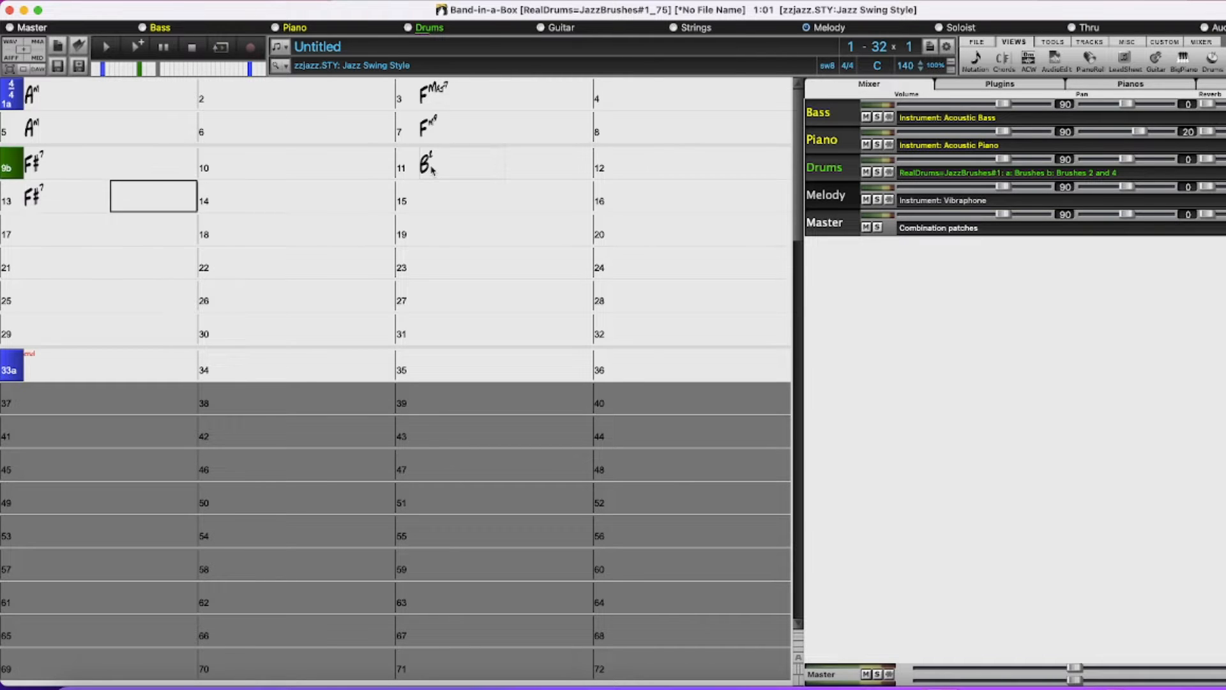
{"action": "key", "text": "Right"}
{"action": "key", "text": "Right"}
{"action": "key", "text": "Right"}
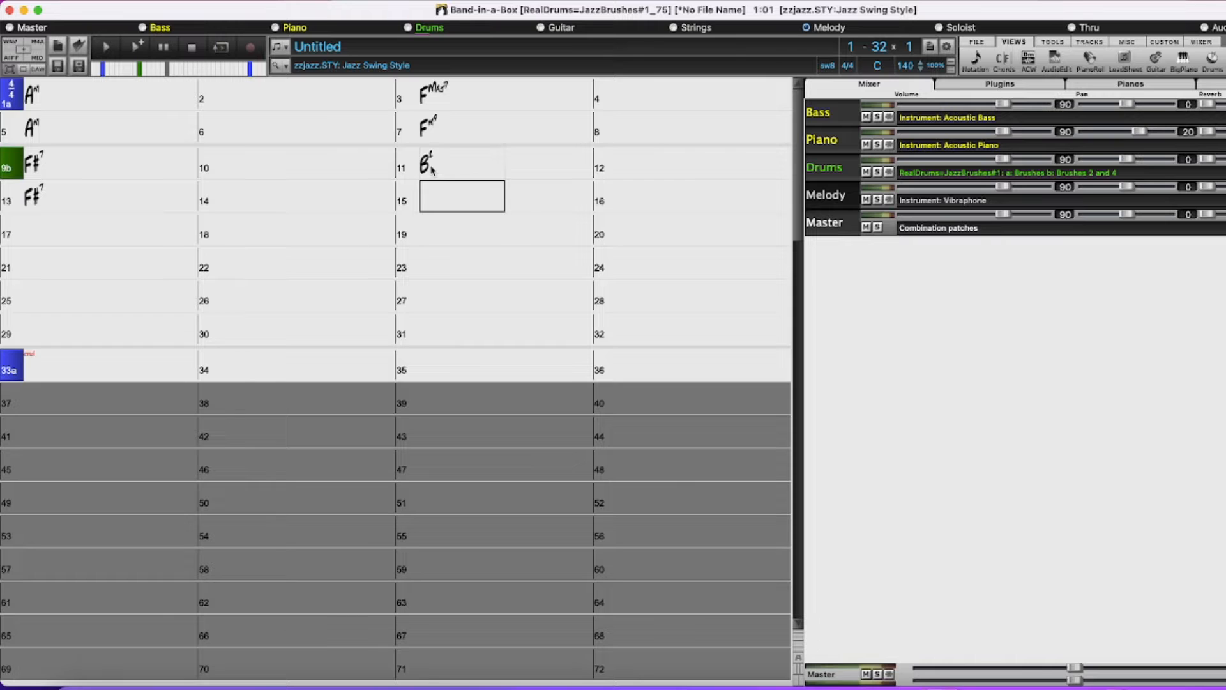
{"action": "type", "text": "Bm"}
{"action": "key", "text": "Return"}
{"action": "type", "text": "E7"}
{"action": "key", "text": "Return"}
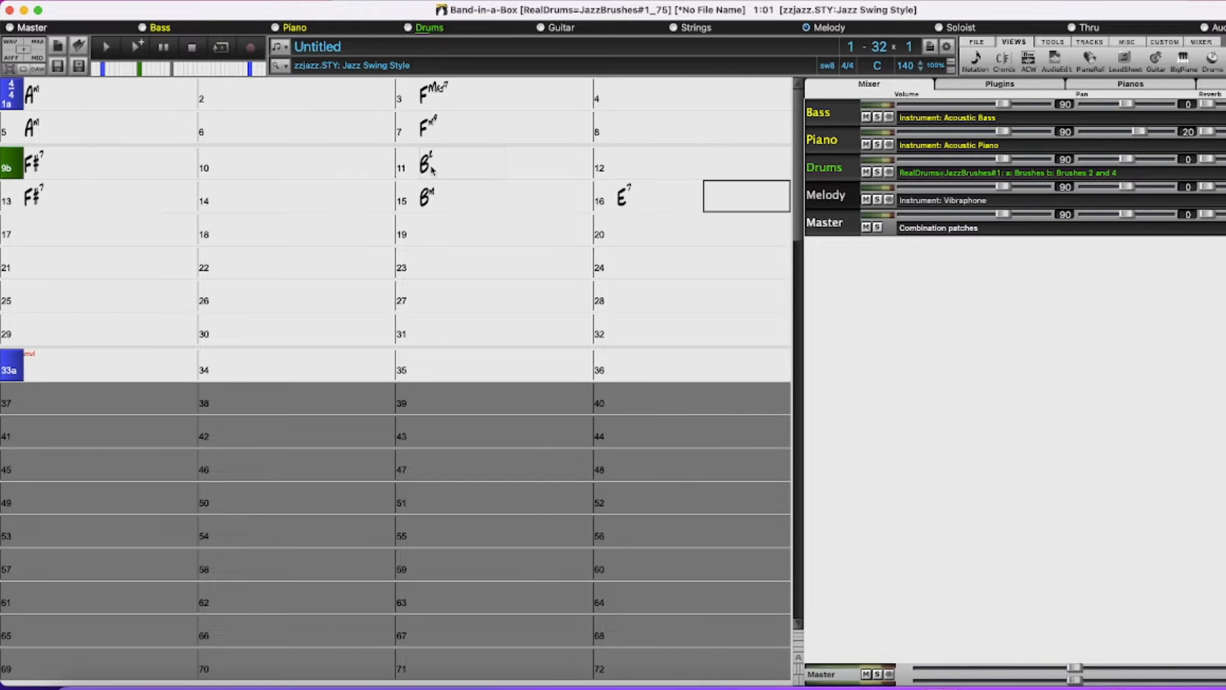
Step: Copy the first 16 bars of chords to bar 17 and set the number of choruses to 4
{"action": "key", "text": "Right"}
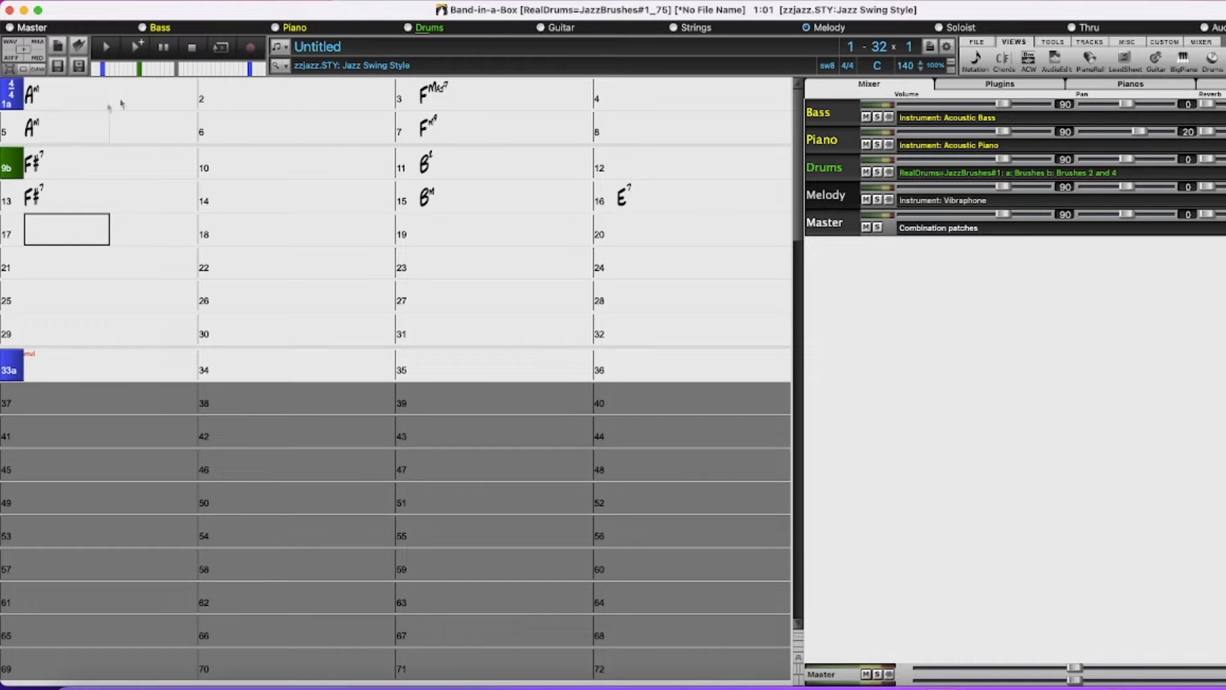
{"action": "type", "text": "K16"}
{"action": "key", "text": "Return"}
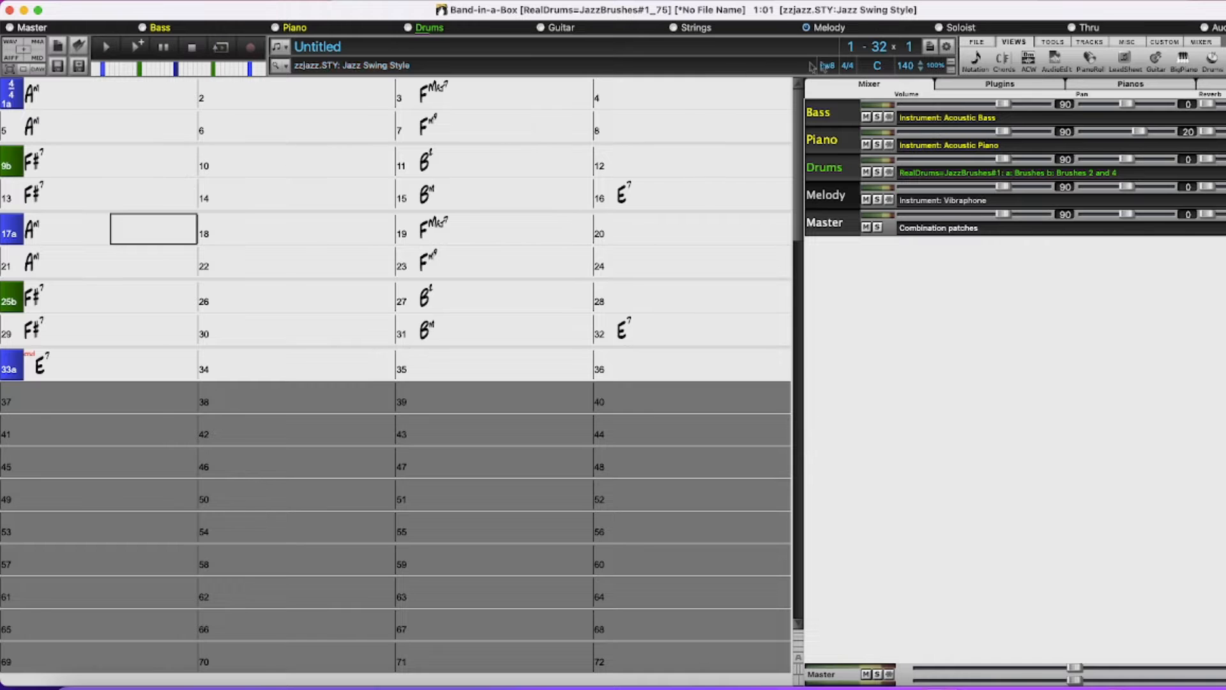
{"action": "left_click", "coordinate": [911, 49]}
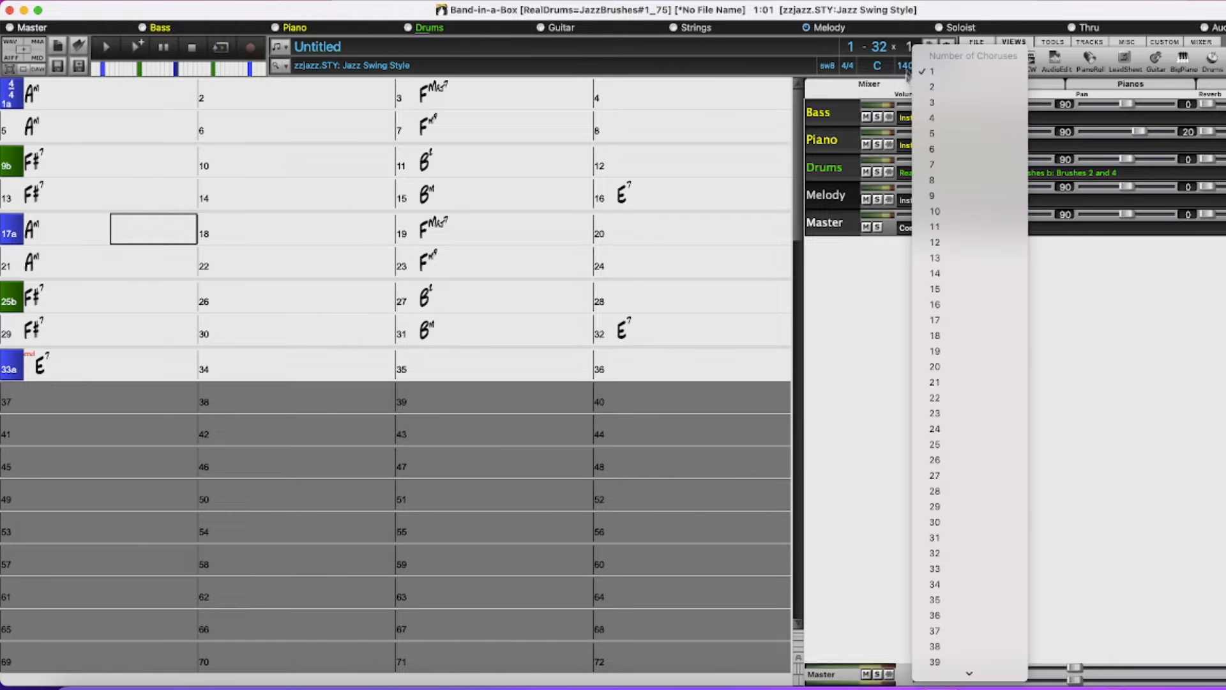
{"action": "left_click", "coordinate": [944, 118]}
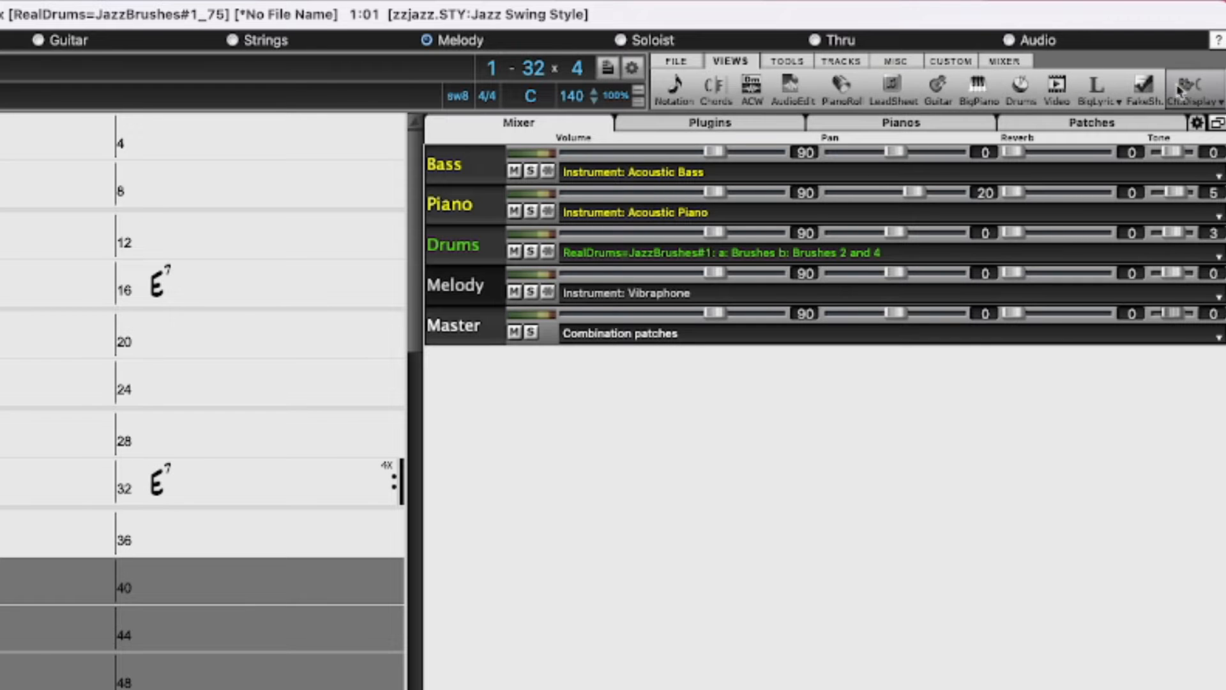
Step: Change the chord display type to Nashville Numbers
{"action": "left_click", "coordinate": [1197, 93]}
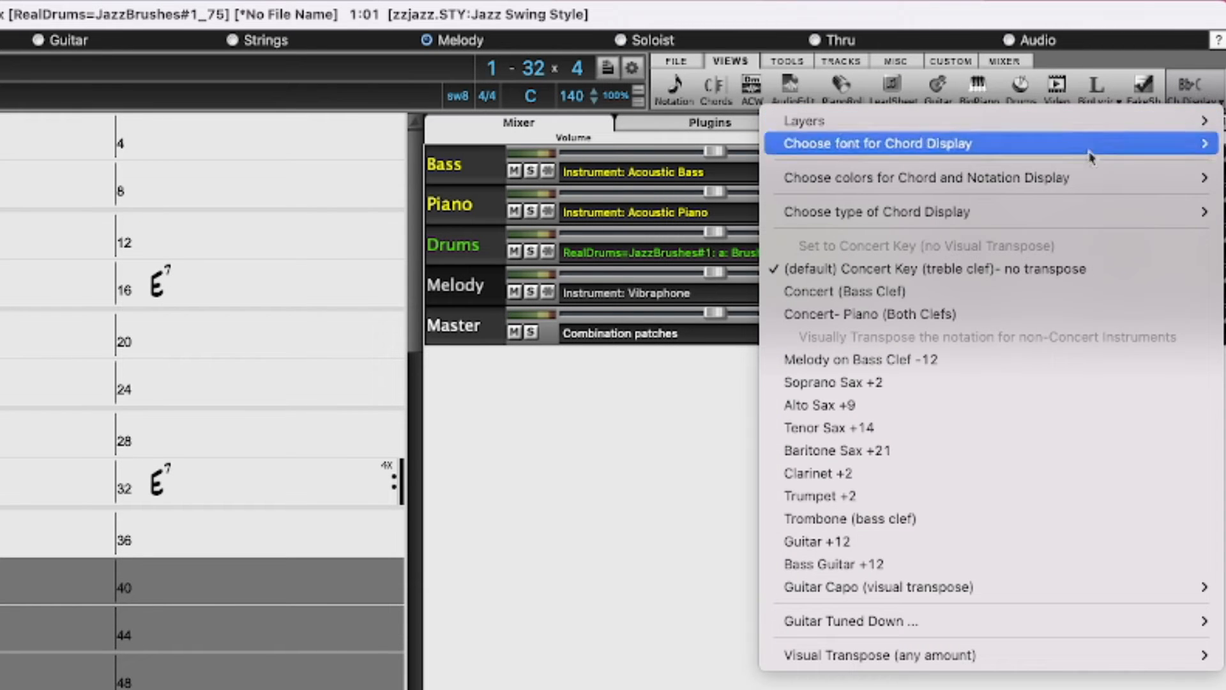
{"action": "mouse_move", "coordinate": [907, 215]}
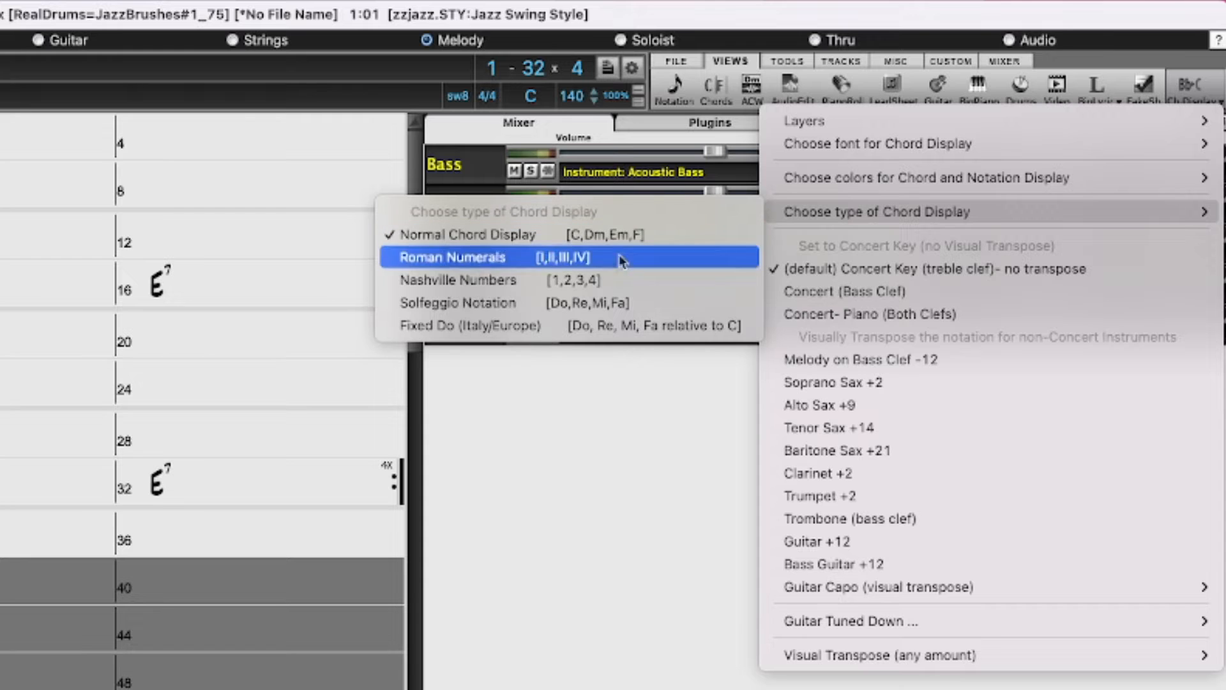
{"action": "left_click", "coordinate": [604, 285]}
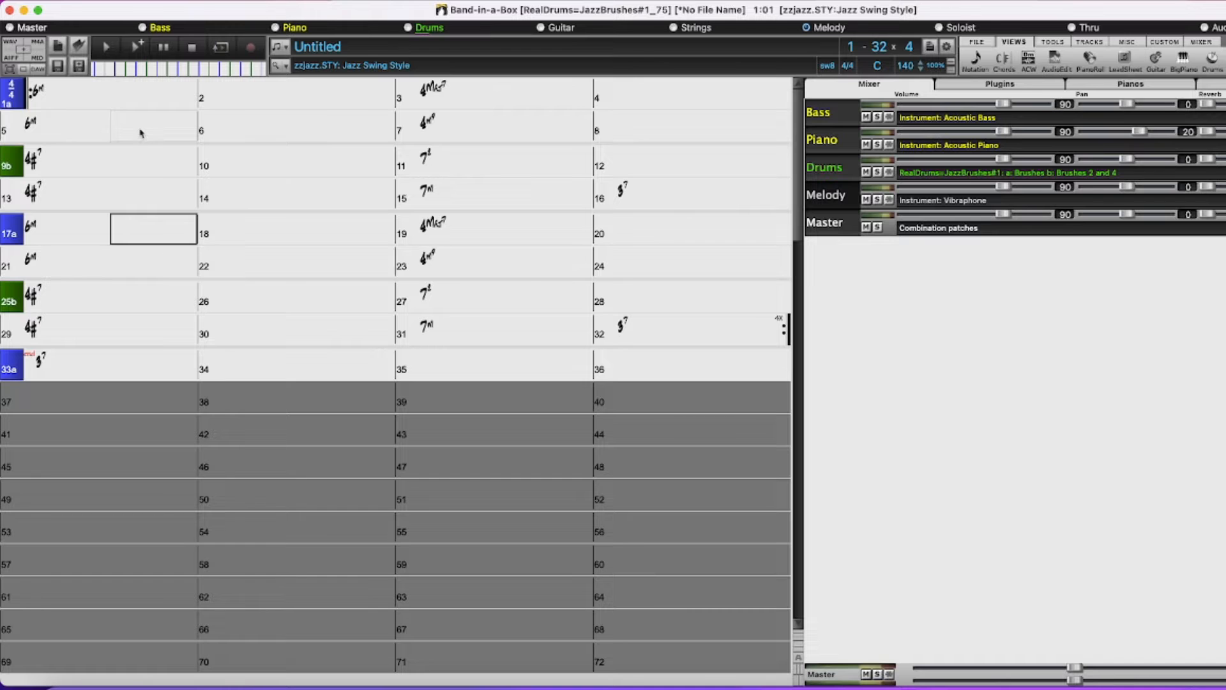
Step: Transpose the song and set its key signature to Am
{"action": "left_click", "coordinate": [875, 67]}
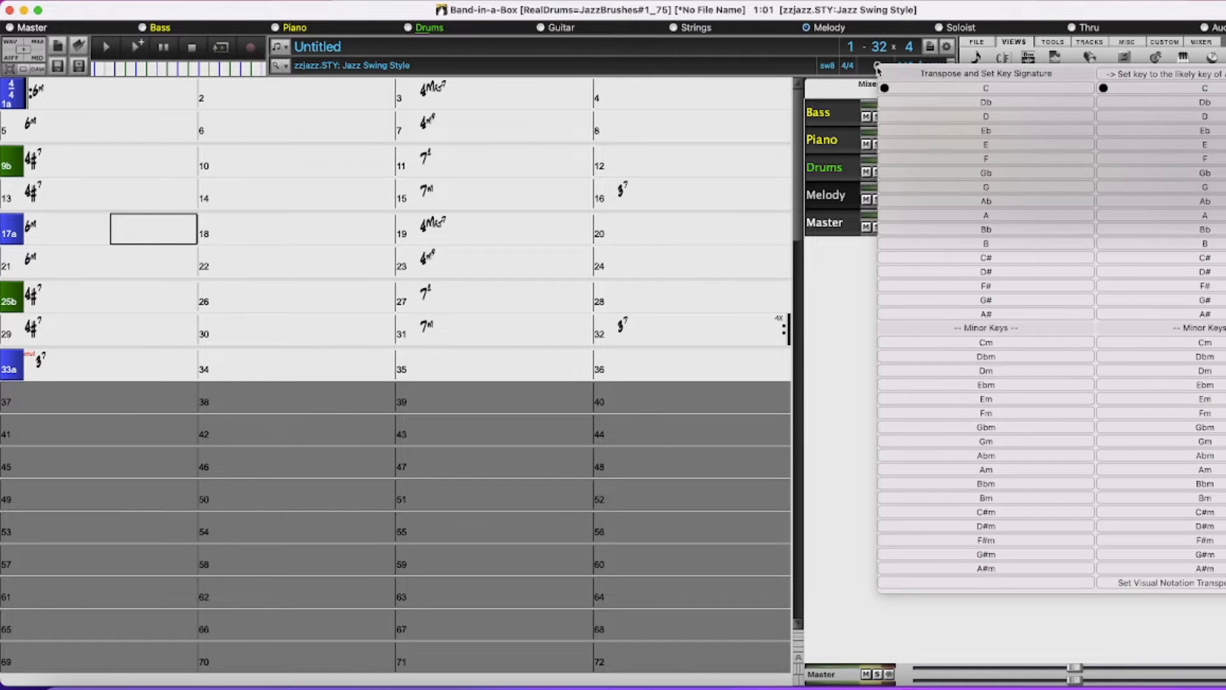
{"action": "left_click", "coordinate": [984, 469]}
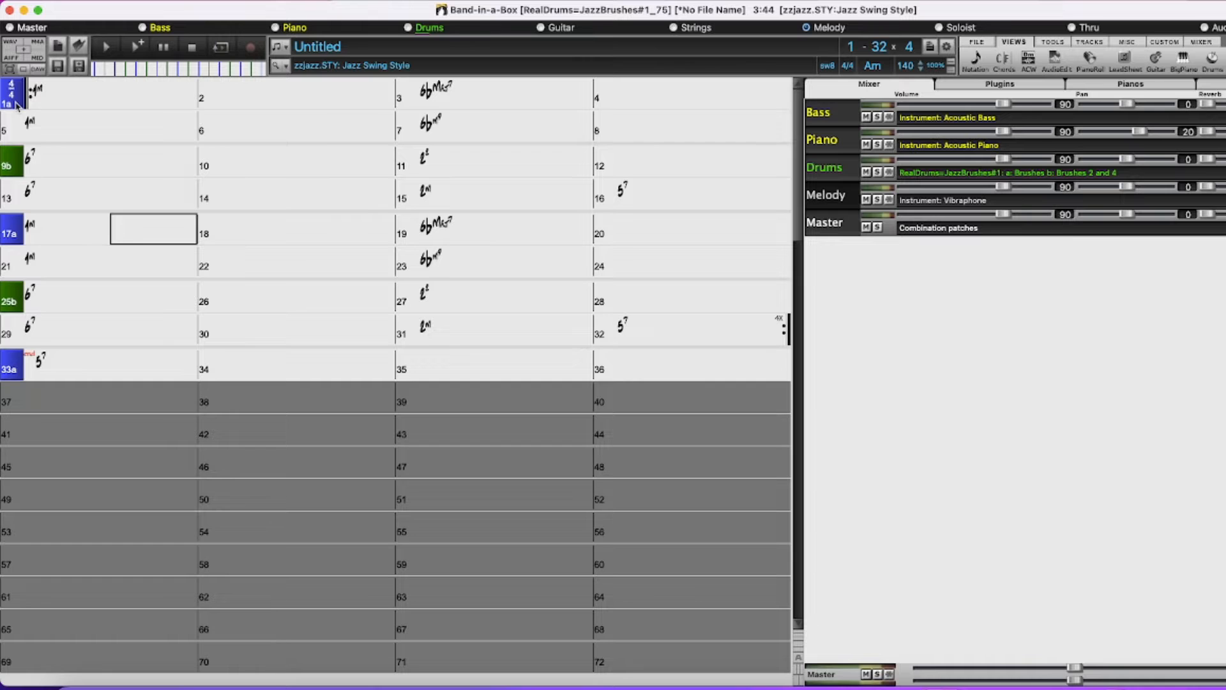
Step: Return the chord sheet to the Normal Chord Display type
{"action": "left_click", "coordinate": [1220, 61]}
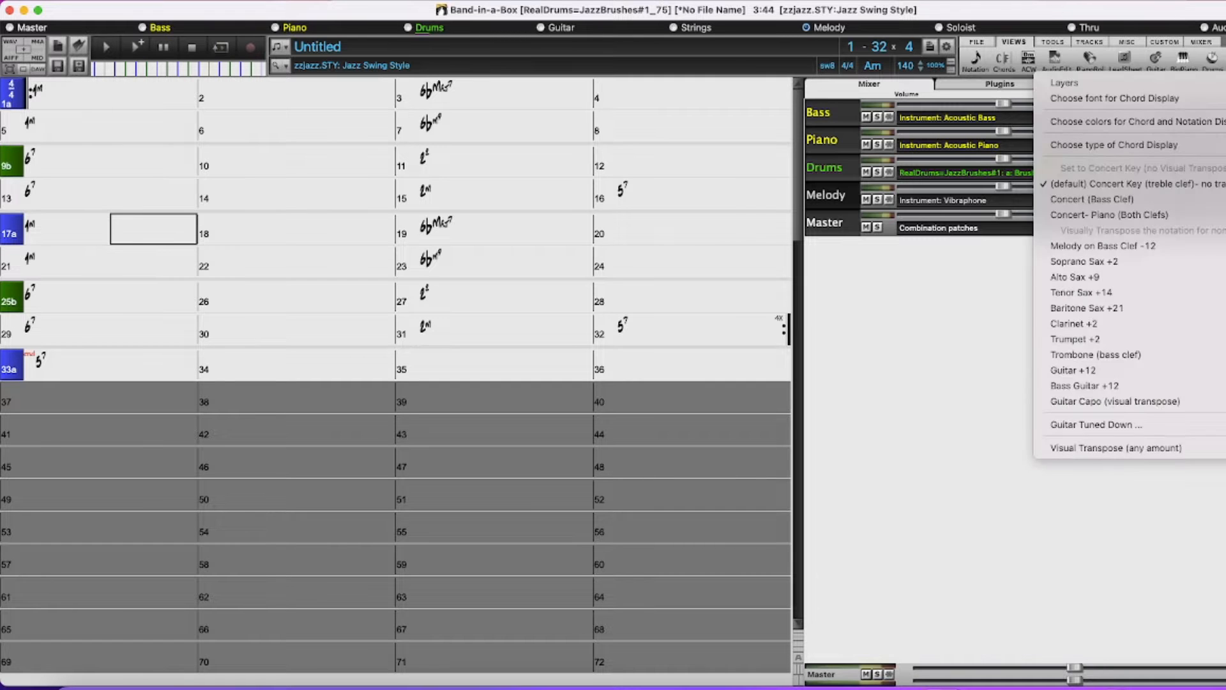
{"action": "mouse_move", "coordinate": [1115, 147]}
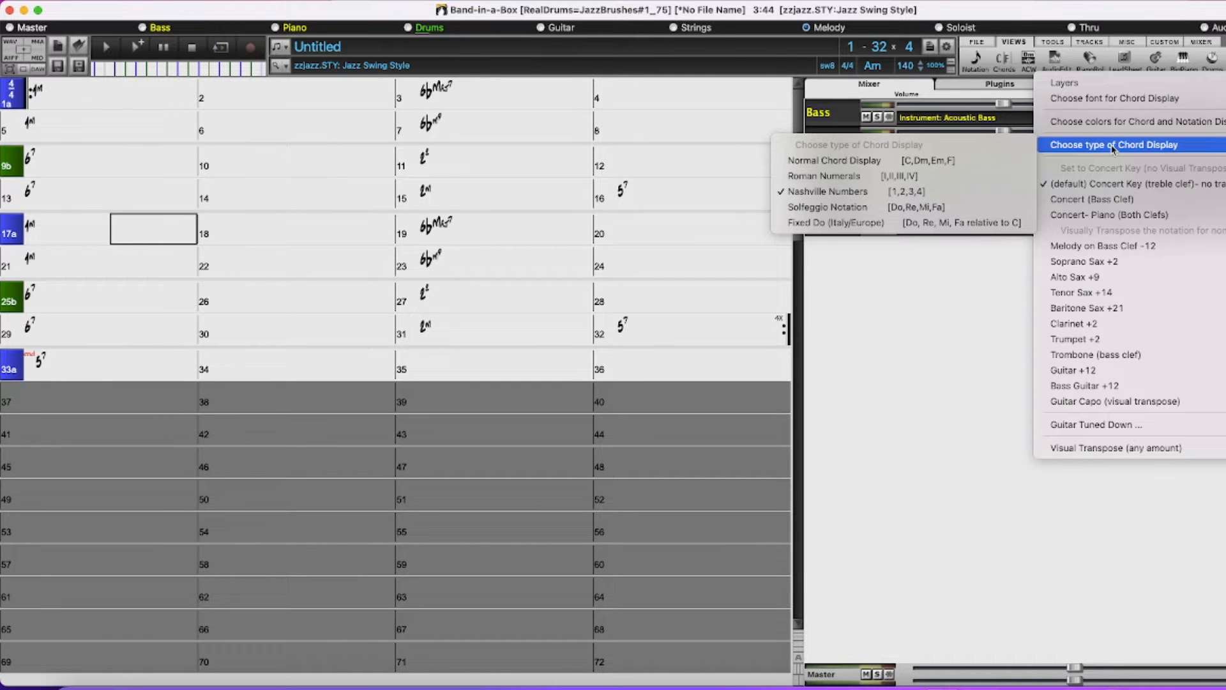
{"action": "left_click", "coordinate": [937, 162]}
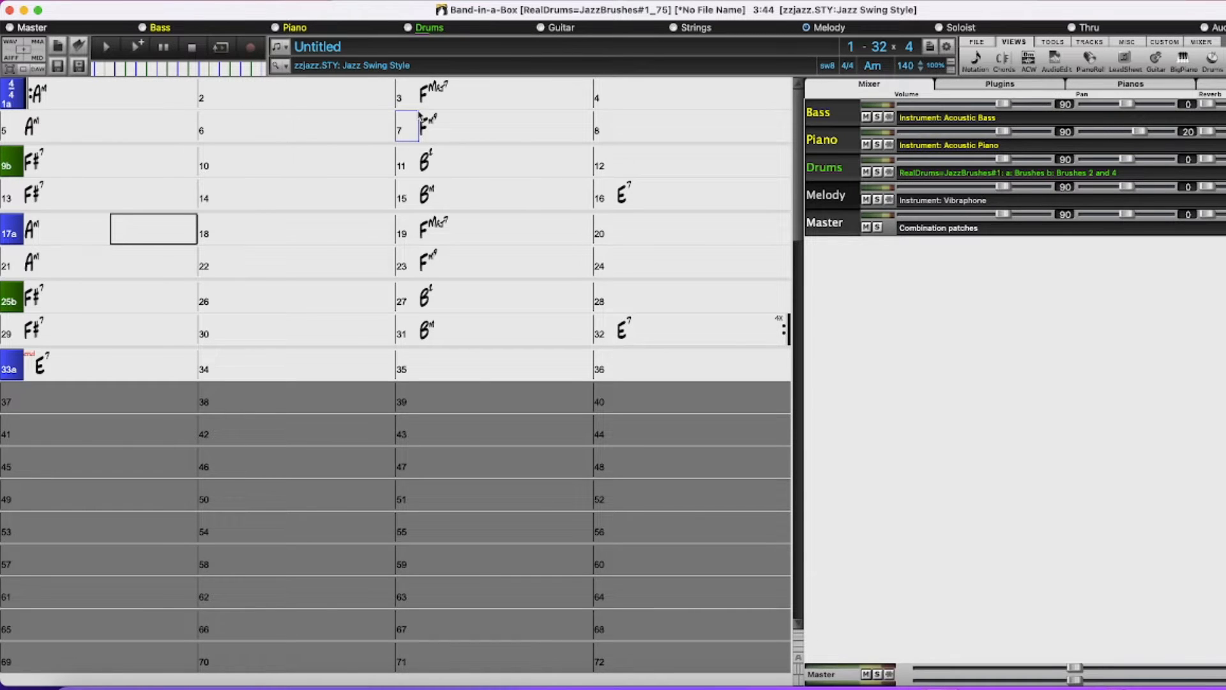
Step: Filter the StylePicker list by "synthmaster" and select the =PICNIC Funky Indie Synth Pop style
{"action": "type", "text": "S"}
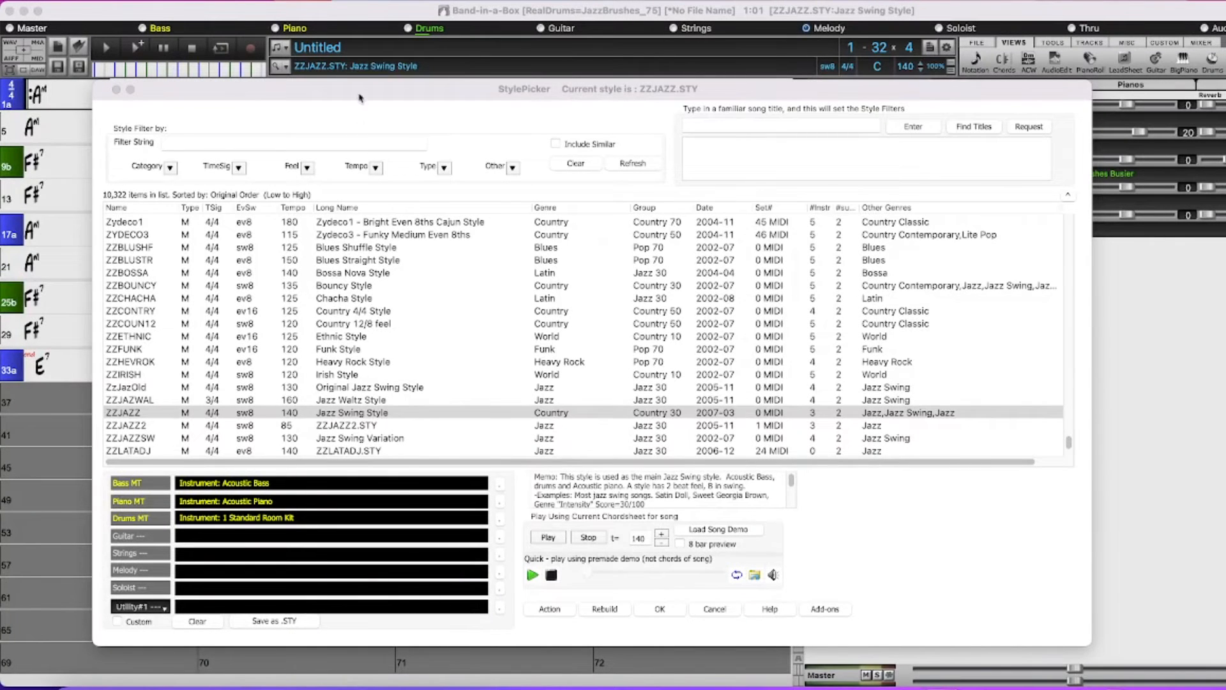
{"action": "left_click", "coordinate": [360, 85]}
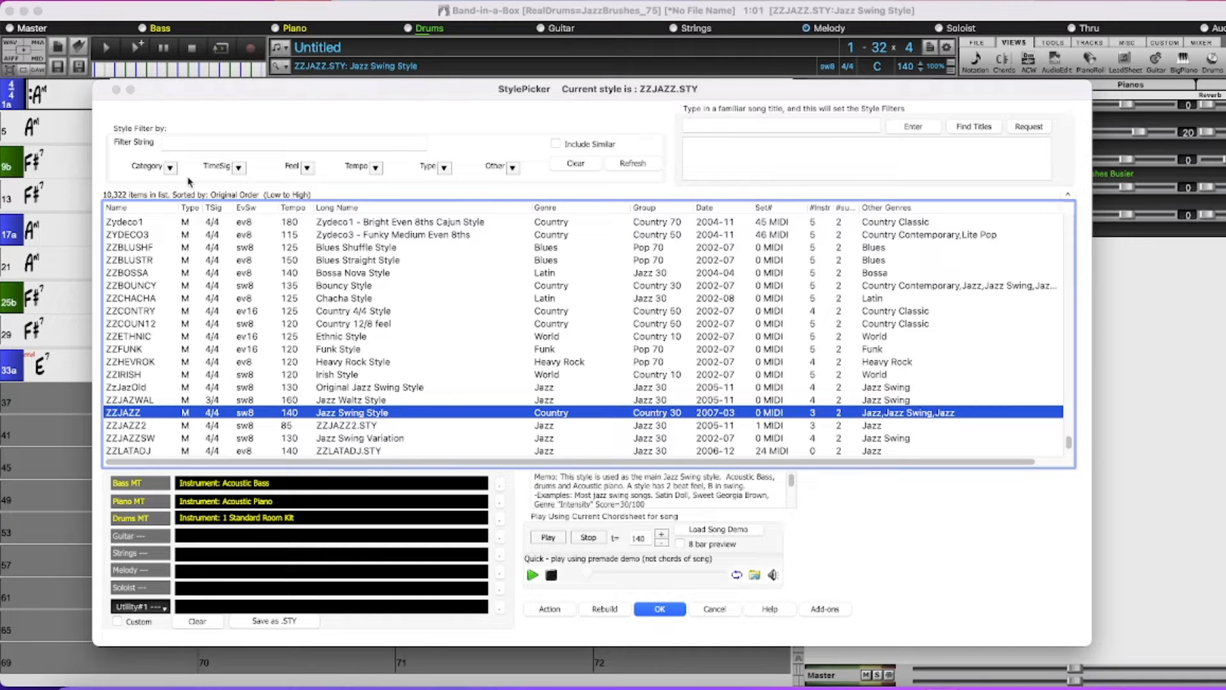
{"action": "left_click", "coordinate": [185, 142]}
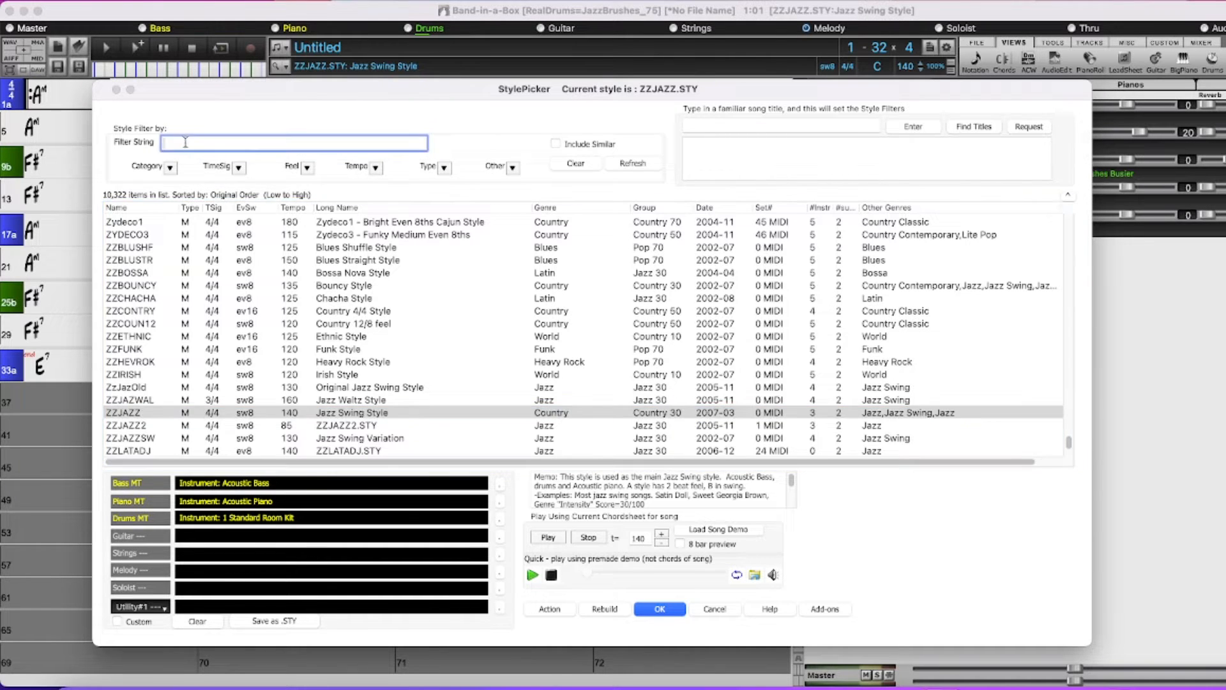
{"action": "type", "text": "synthmas"}
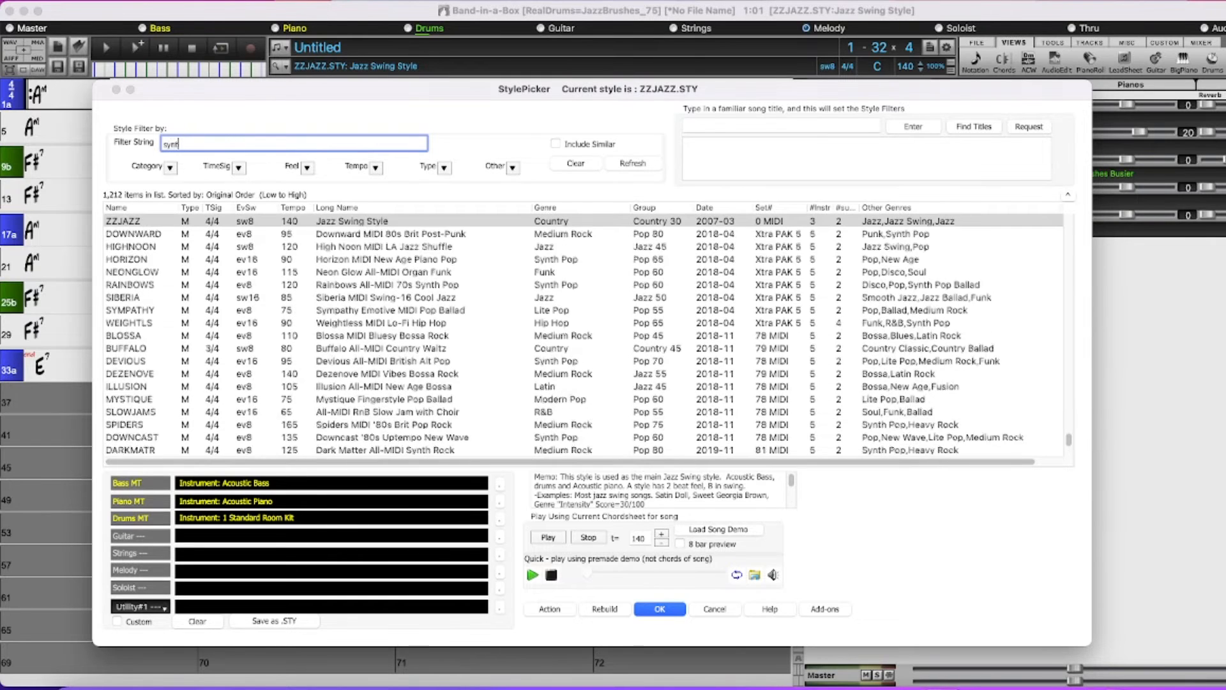
{"action": "type", "text": "ter"}
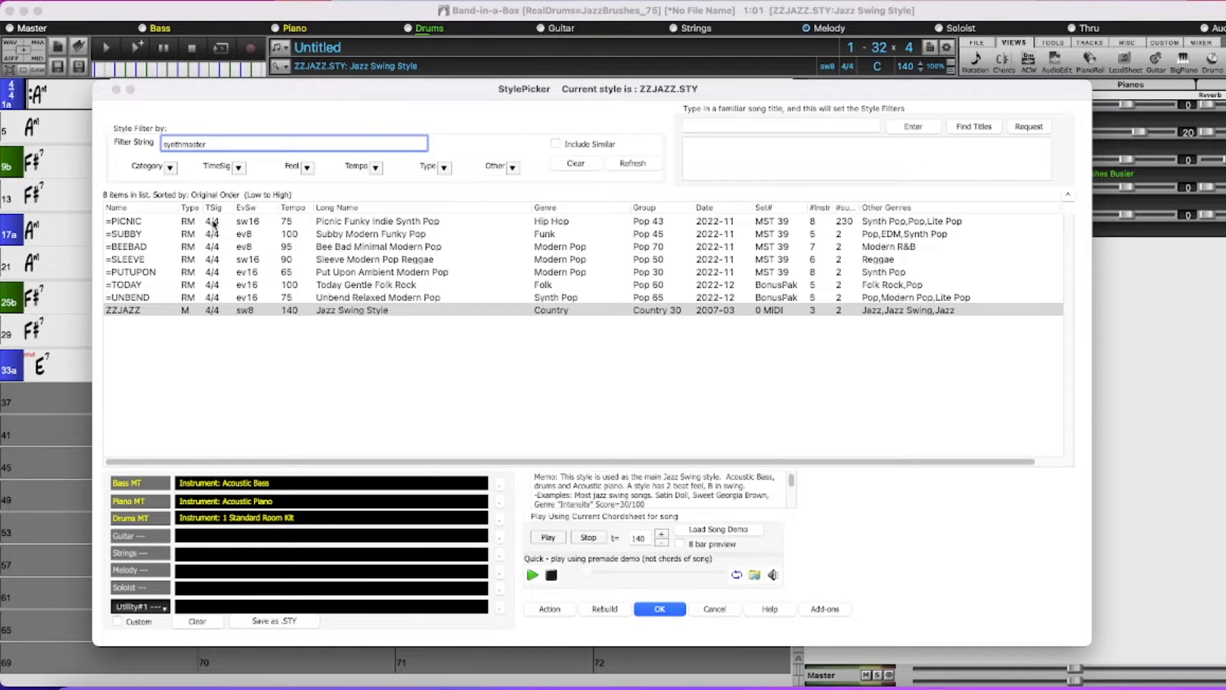
{"action": "left_click", "coordinate": [214, 222]}
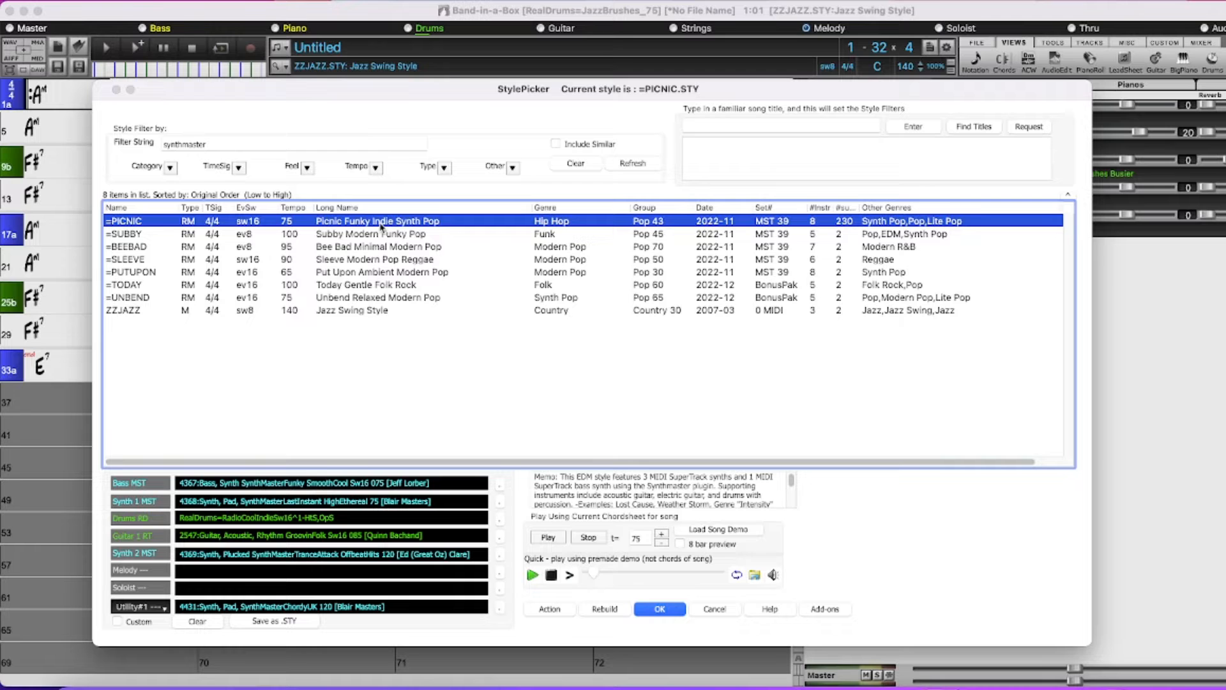
Step: Set the StylePicker options so double-clicking a style plays the chord sheet's chords and auditioning plays a preview of 4 bars
{"action": "left_click", "coordinate": [549, 610]}
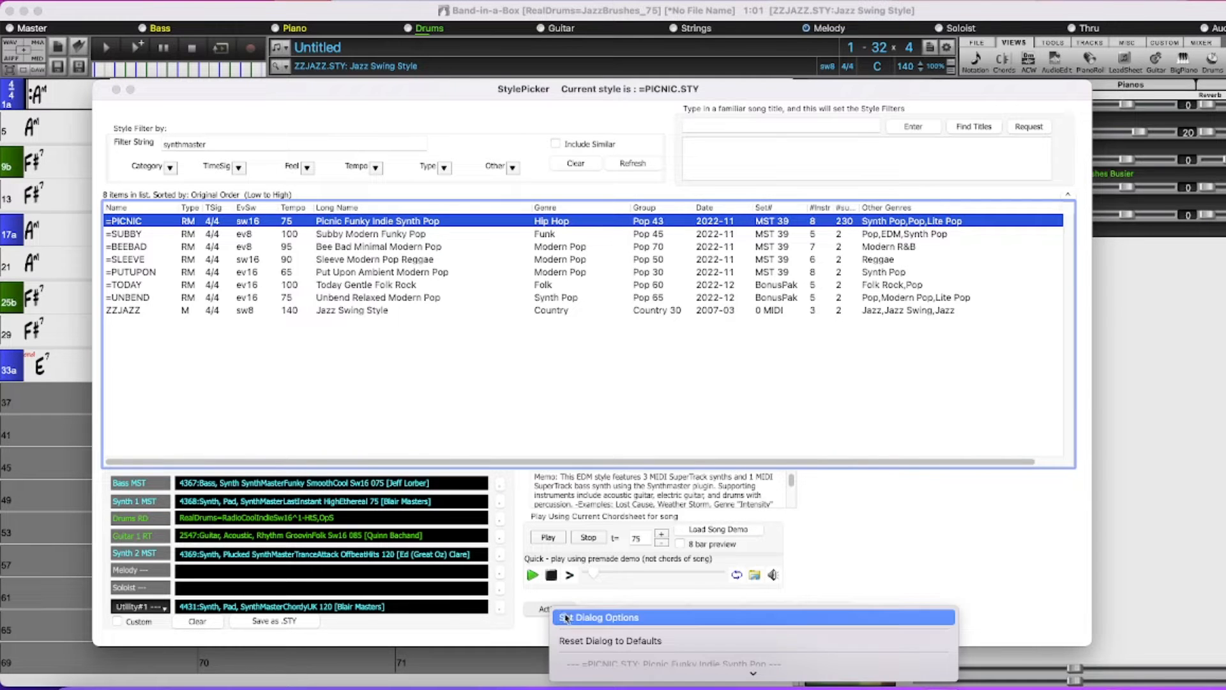
{"action": "left_click", "coordinate": [593, 618]}
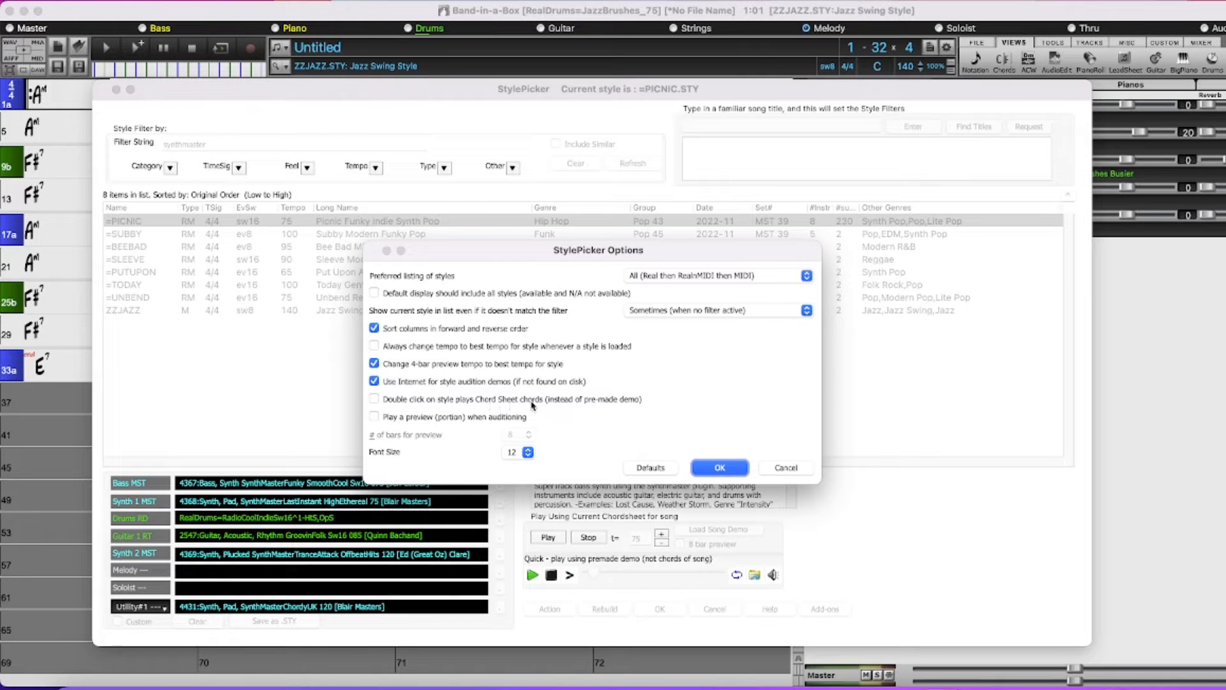
{"action": "left_click", "coordinate": [374, 401]}
{"action": "left_click", "coordinate": [374, 417]}
{"action": "left_click", "coordinate": [523, 436]}
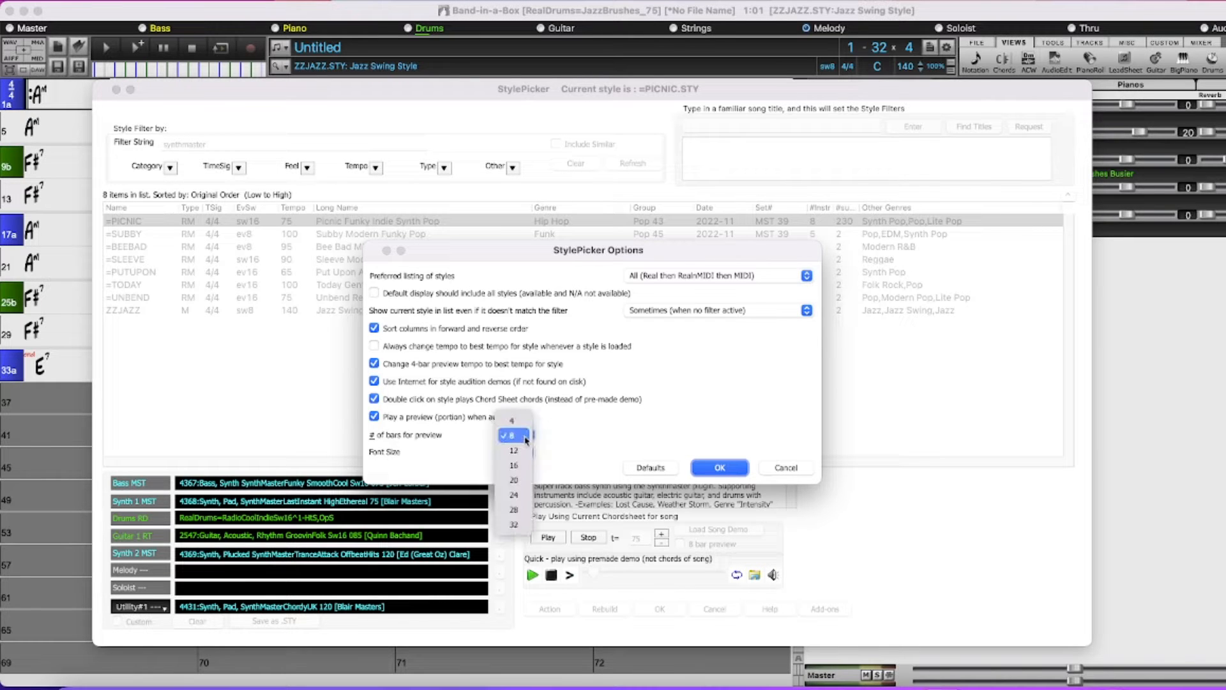
{"action": "left_click", "coordinate": [518, 423]}
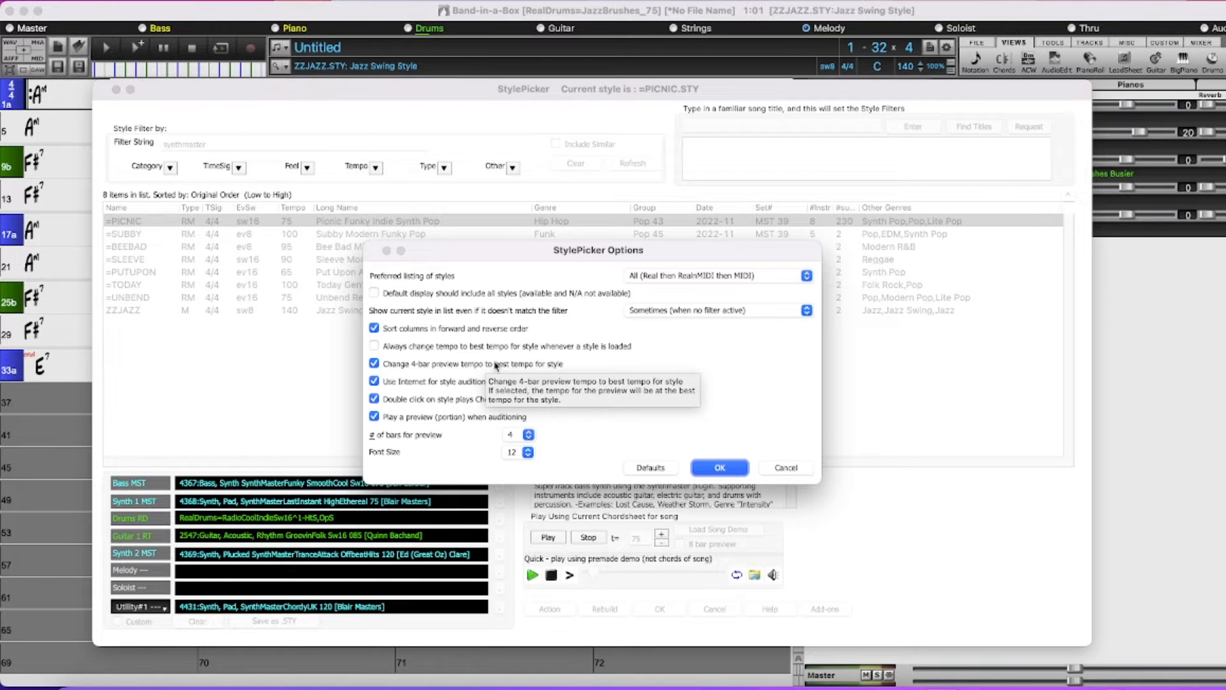
{"action": "left_click", "coordinate": [720, 467]}
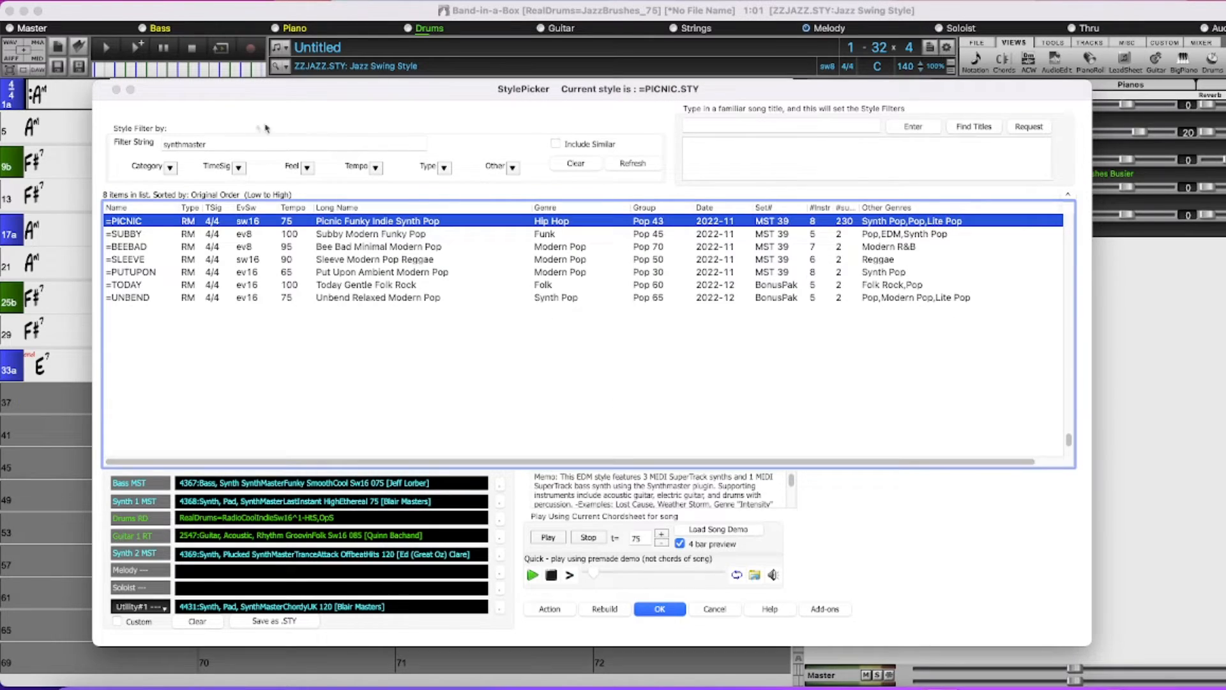
Step: Audition the SynthMaster styles =PICNIC, =SUBBY, =BEEBAD, =SLEEVE, =PUTUPON, =TODAY and =UNBEND in turn with the song's own chords
{"action": "left_click_drag", "start_coordinate": [219, 96], "coordinate": [306, 201]}
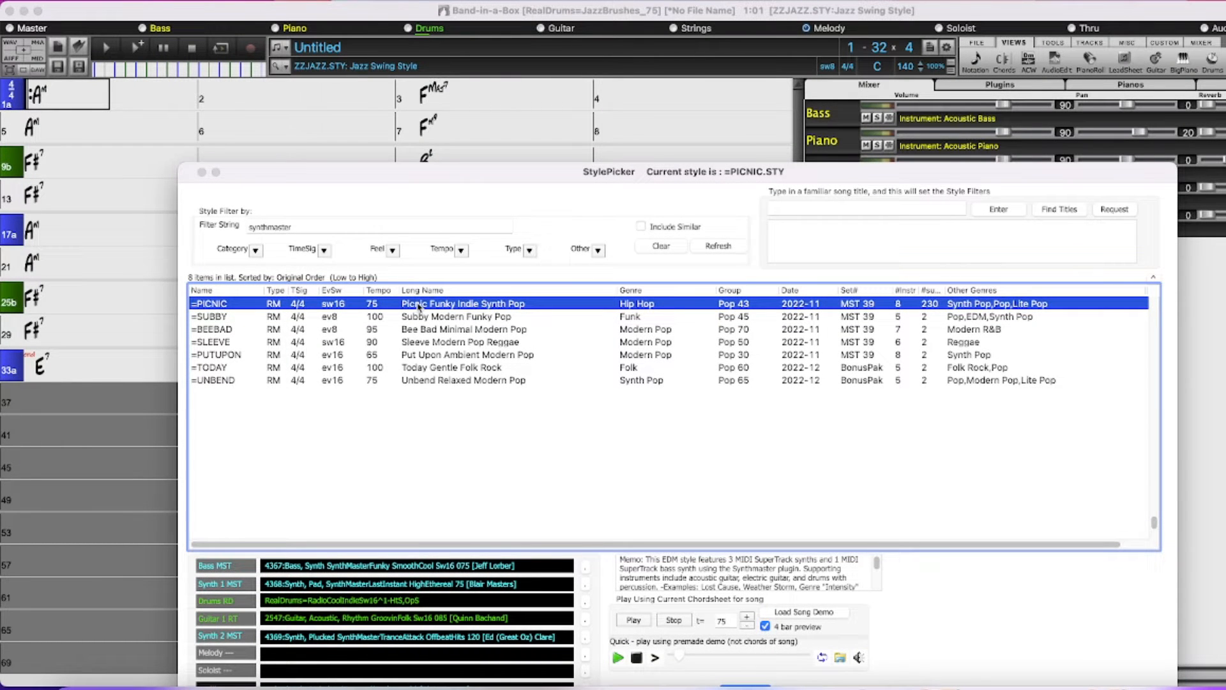
{"action": "double_click", "coordinate": [419, 305]}
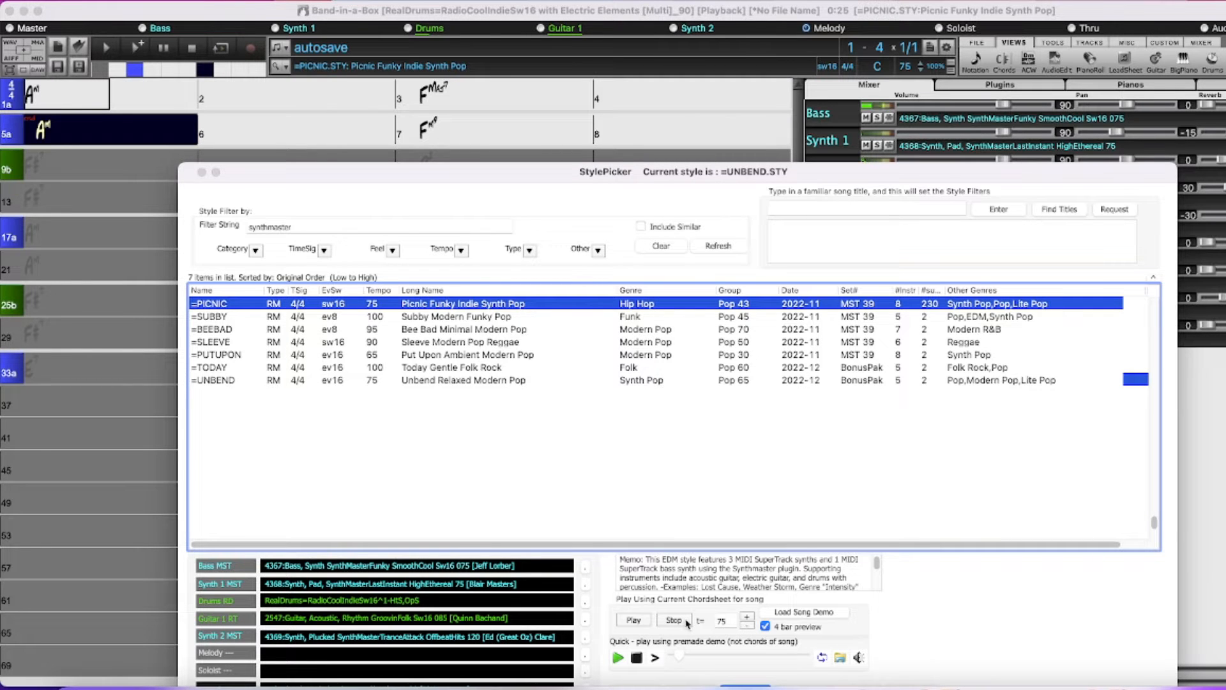
{"action": "left_click", "coordinate": [675, 620]}
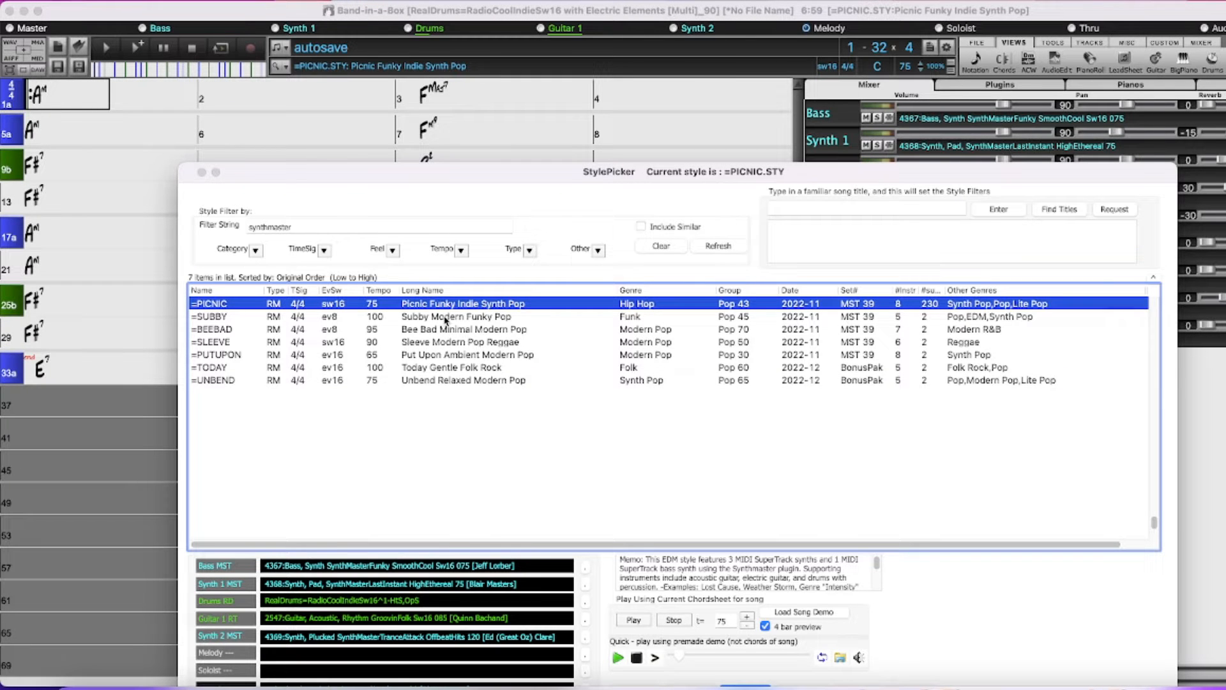
{"action": "left_click", "coordinate": [460, 319]}
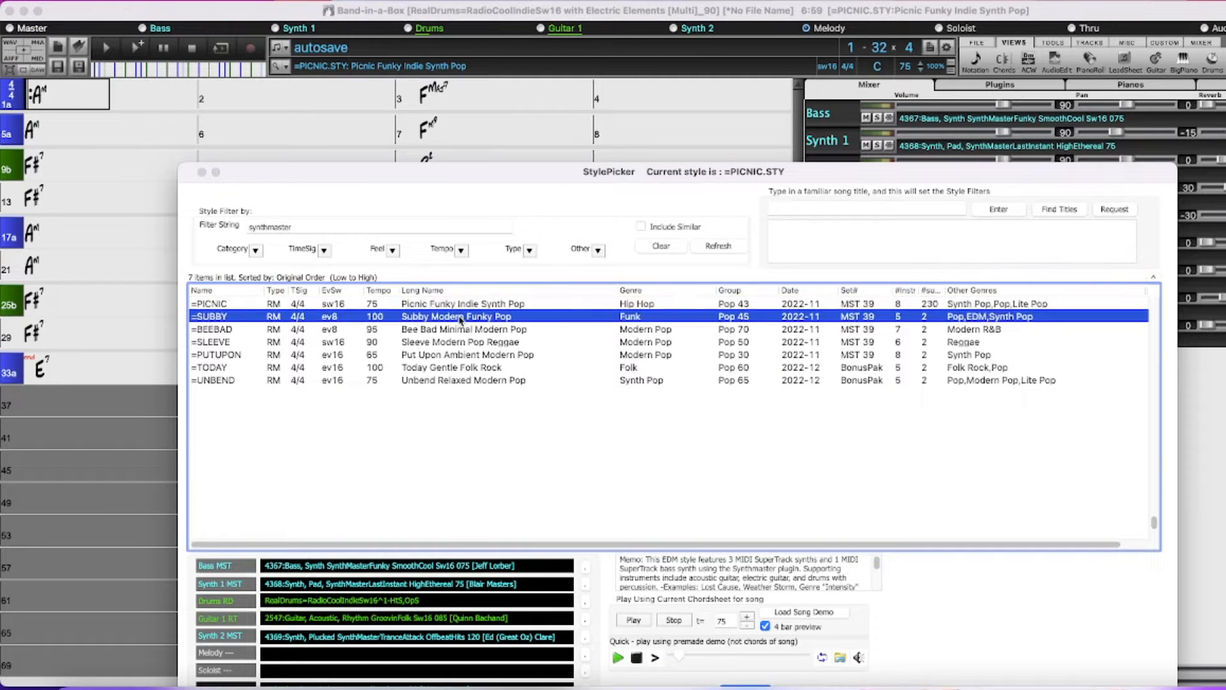
{"action": "double_click", "coordinate": [457, 319]}
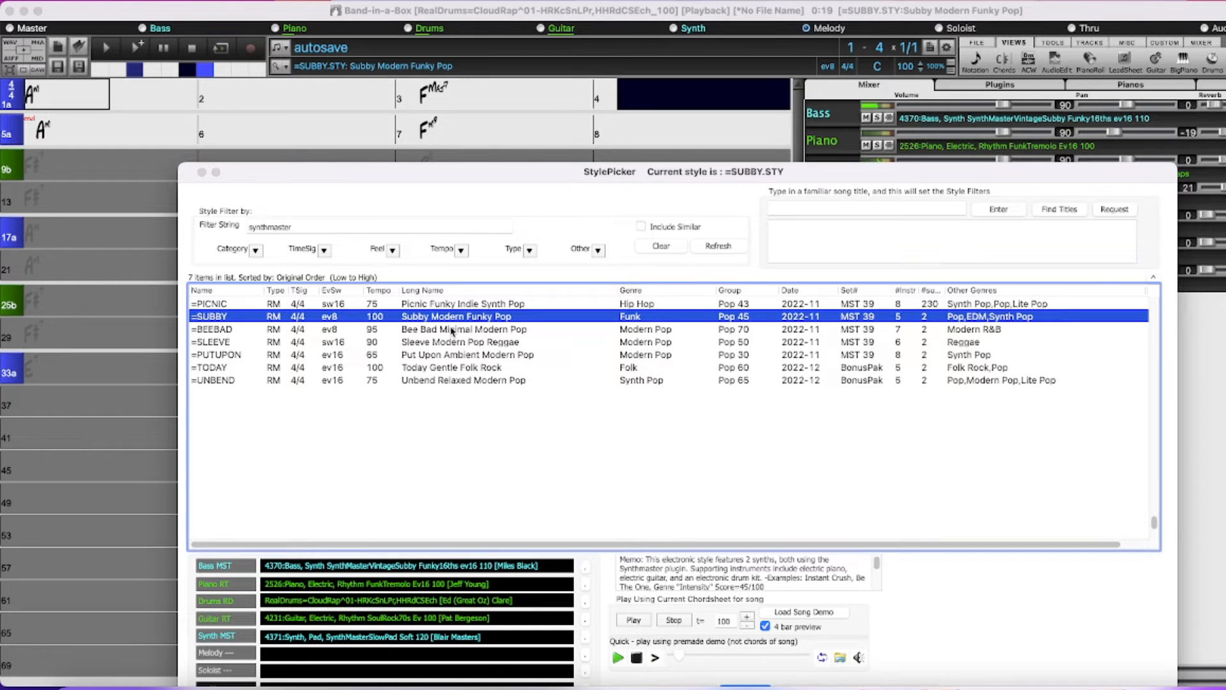
{"action": "left_click", "coordinate": [452, 330]}
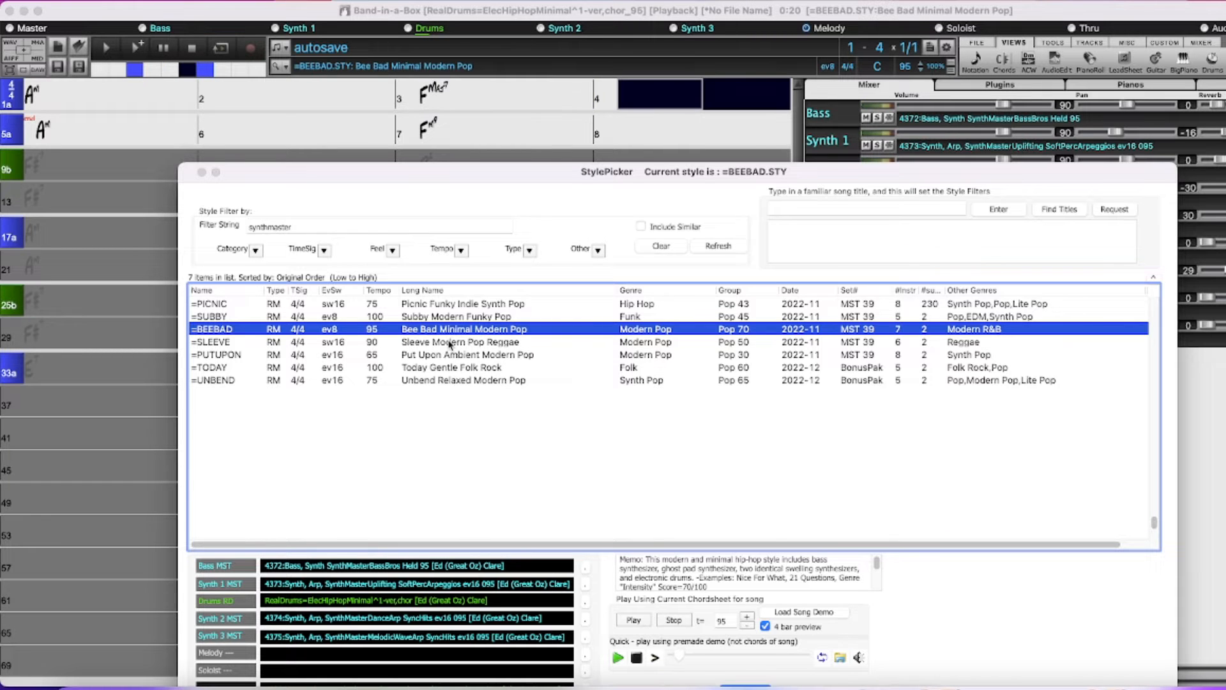
{"action": "left_click", "coordinate": [450, 343]}
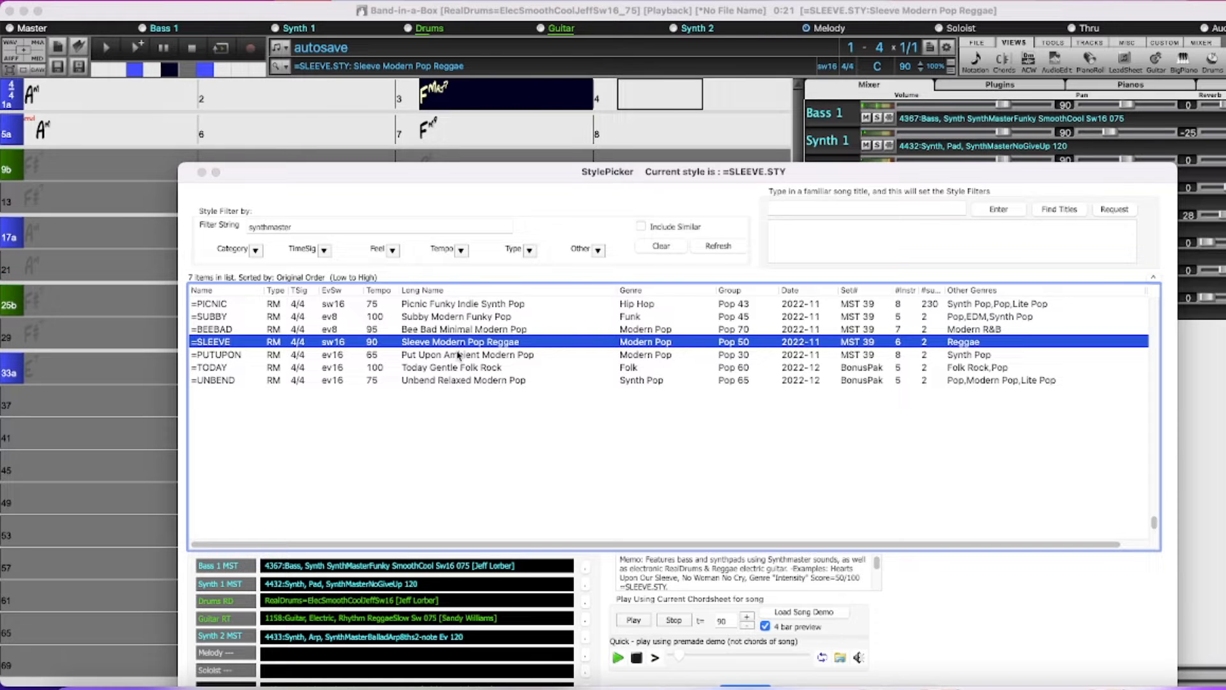
{"action": "left_click", "coordinate": [458, 356]}
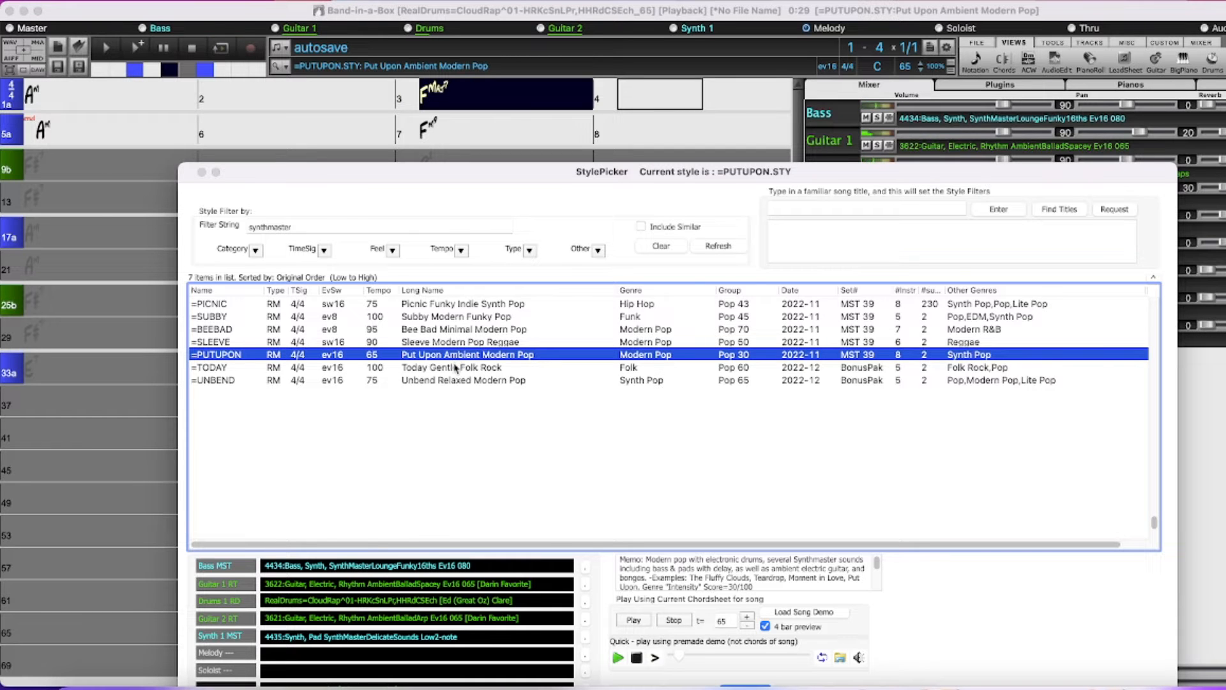
{"action": "left_click", "coordinate": [455, 367]}
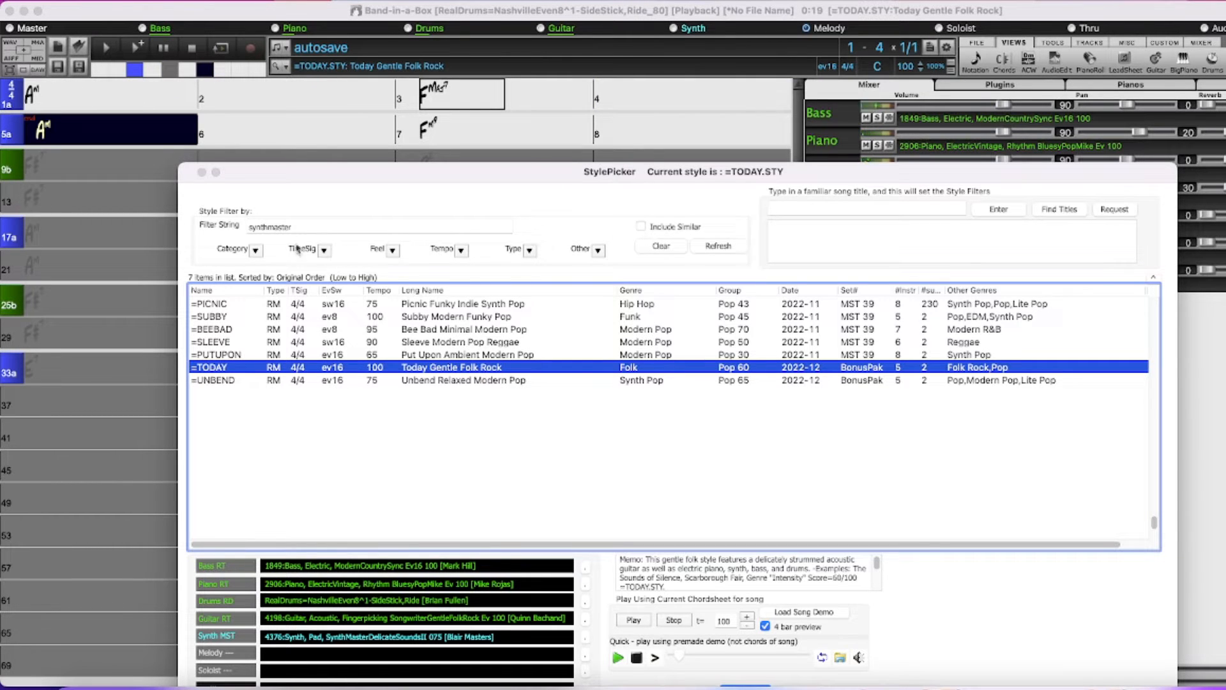
{"action": "left_click", "coordinate": [486, 381]}
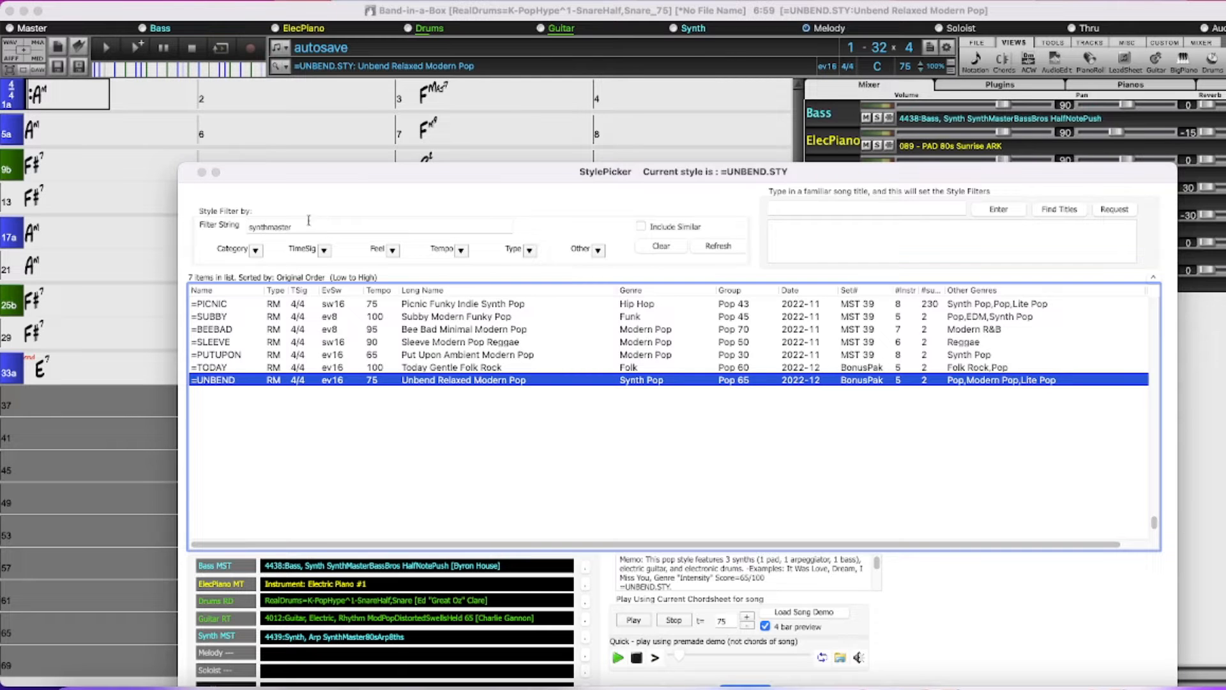
Step: Filter the style list by "metronome" and load the METRONM2 style (Metronome, 4-4, Beat 1 Accented)
{"action": "double_click", "coordinate": [254, 226]}
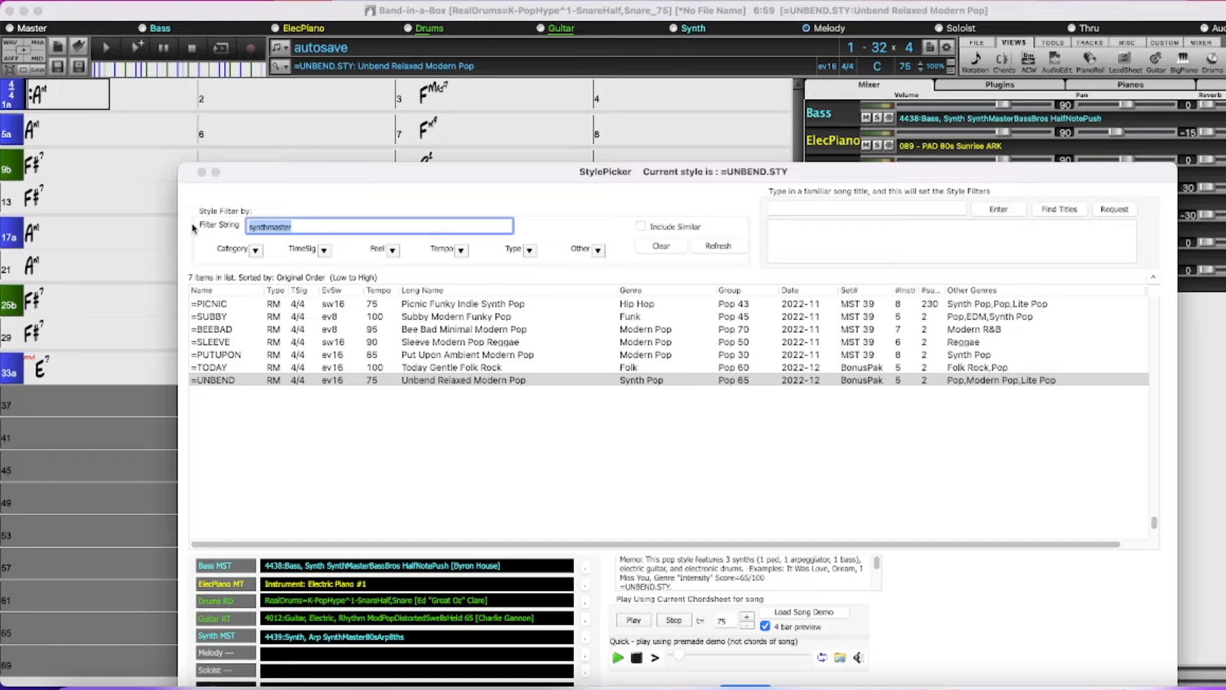
{"action": "type", "text": "m"}
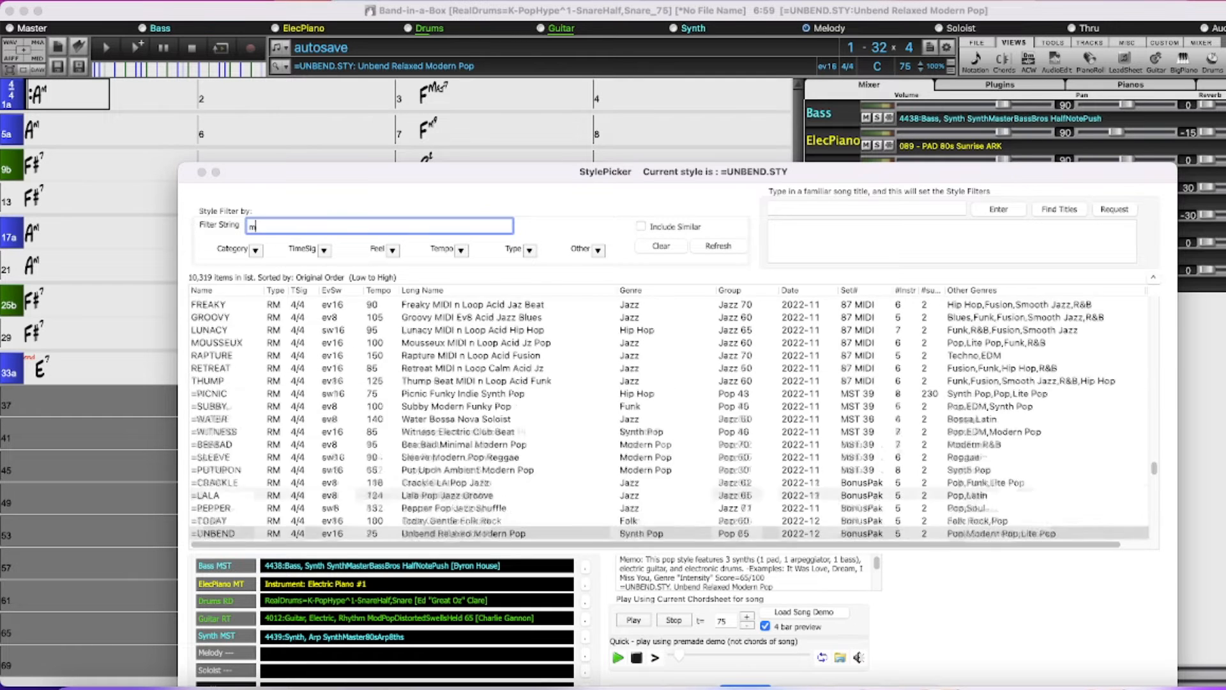
{"action": "type", "text": "etronome"}
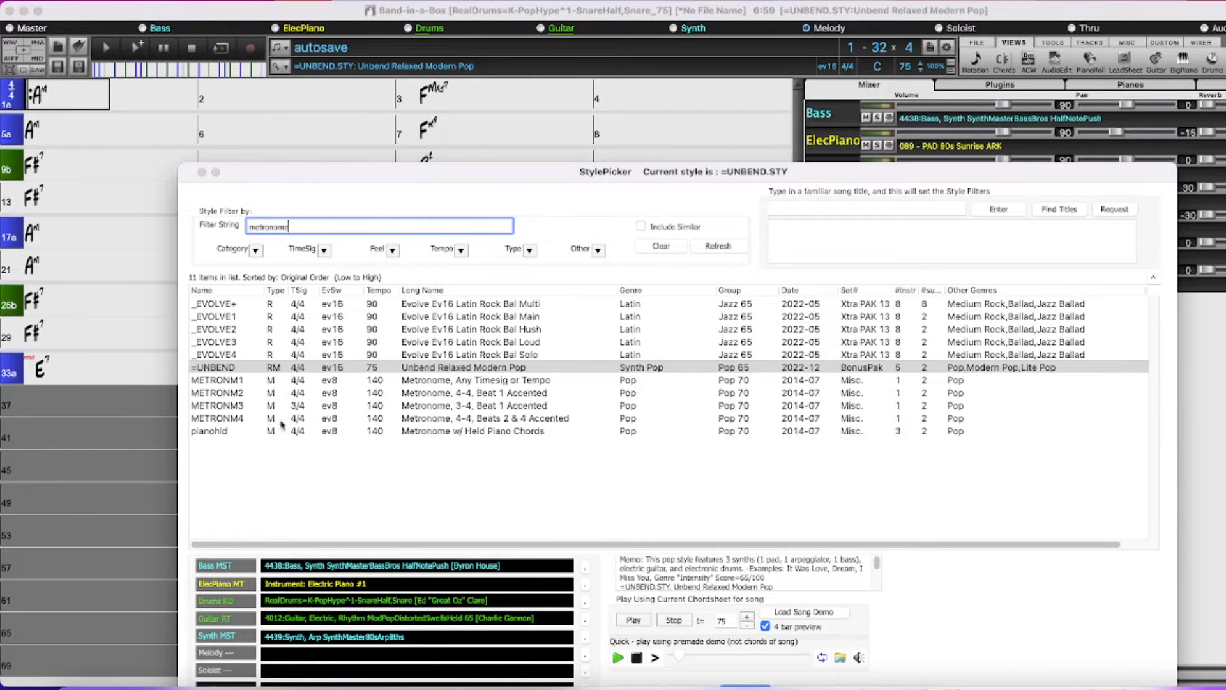
{"action": "left_click", "coordinate": [400, 394]}
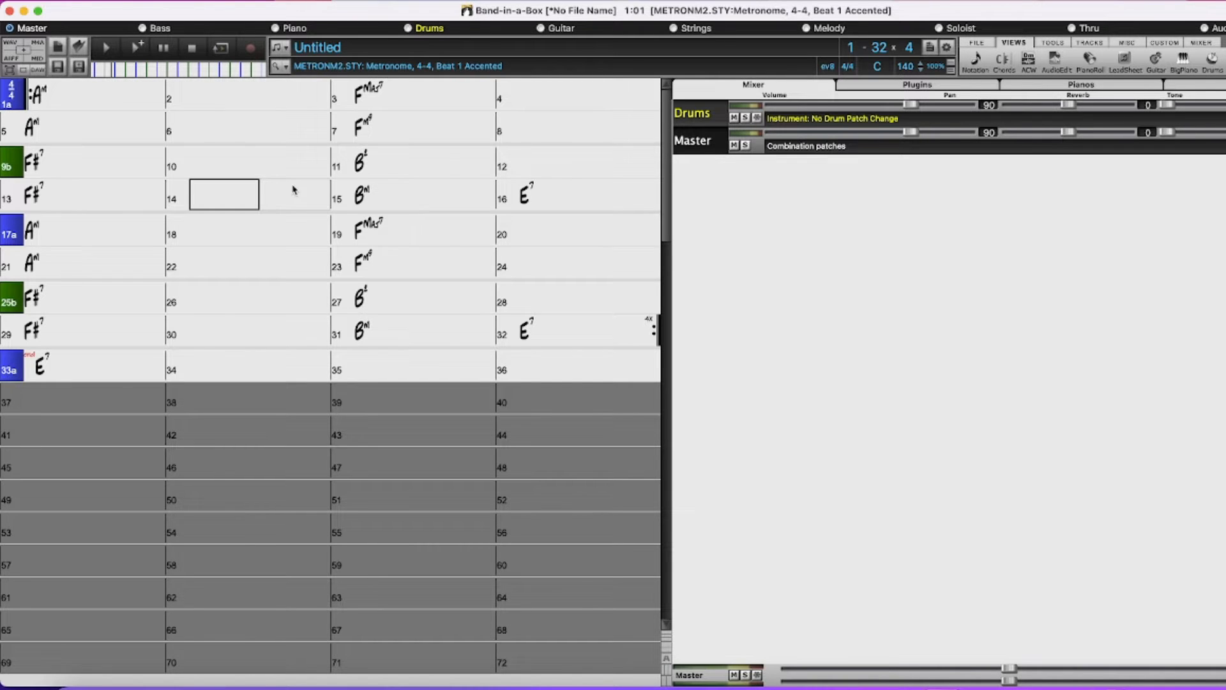
Step: Bring up the RealDrums choices for the Drums track and filter them by "reggaeton"
{"action": "left_click", "coordinate": [816, 120]}
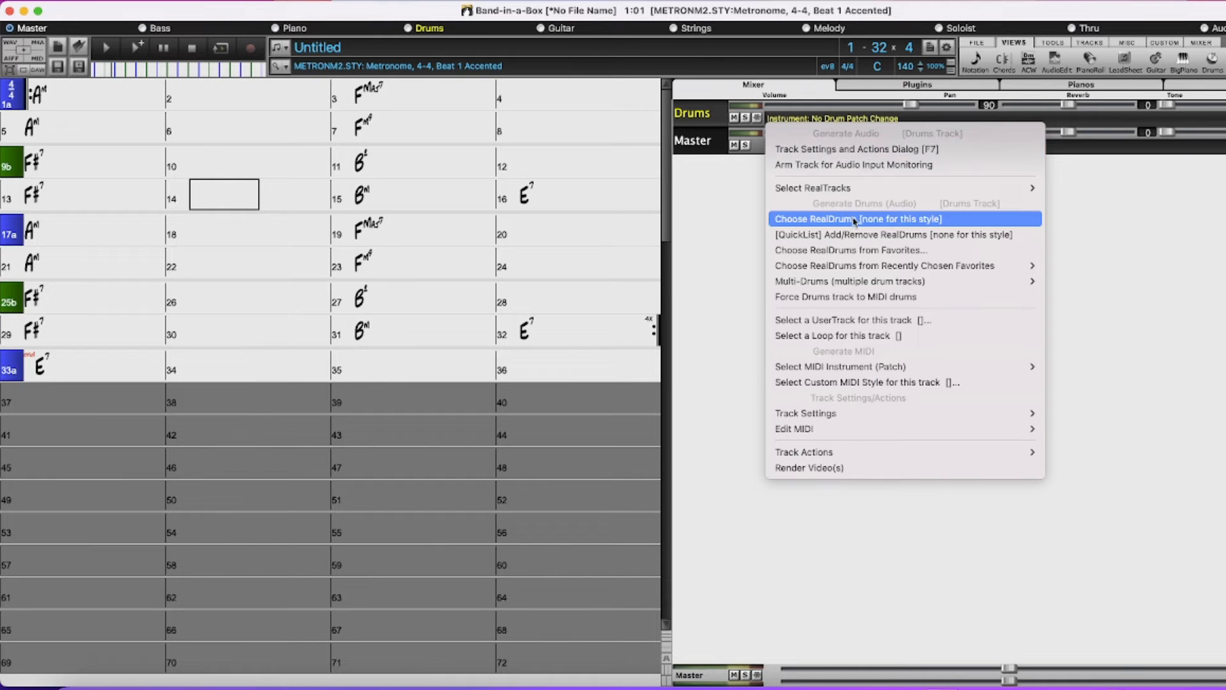
{"action": "left_click", "coordinate": [887, 220]}
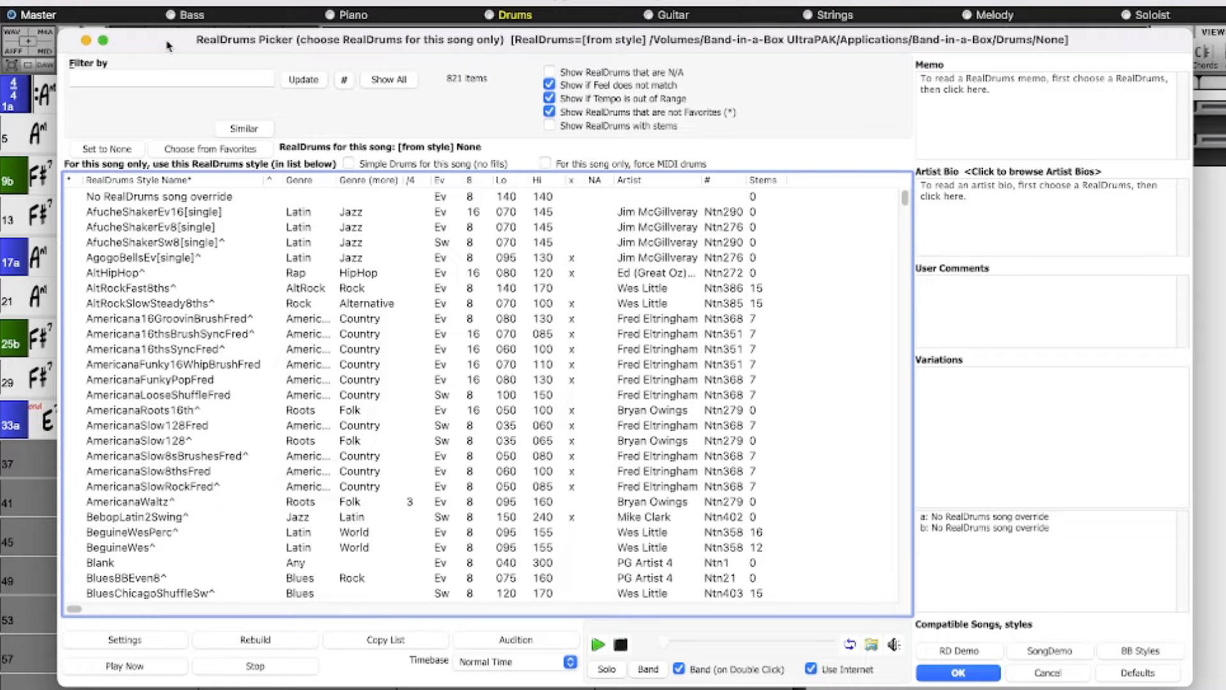
{"action": "left_click", "coordinate": [344, 83]}
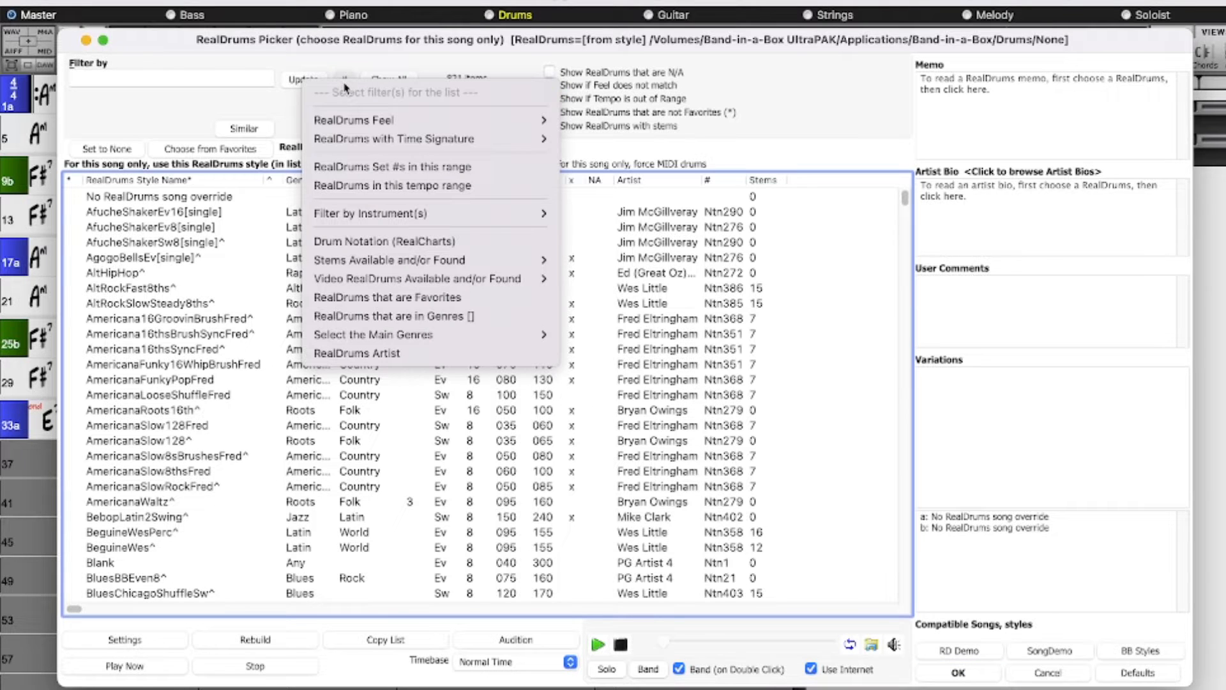
{"action": "left_click", "coordinate": [125, 76]}
{"action": "left_click", "coordinate": [125, 76]}
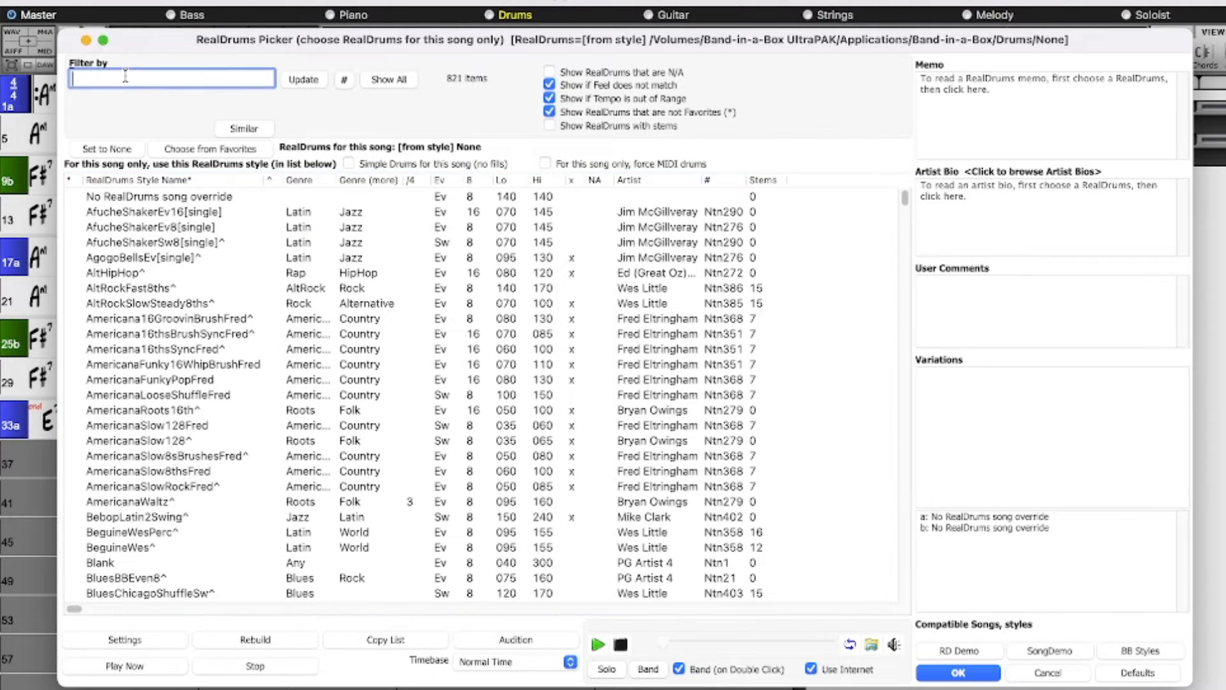
{"action": "type", "text": "reggaeton"}
{"action": "key", "text": "Return"}
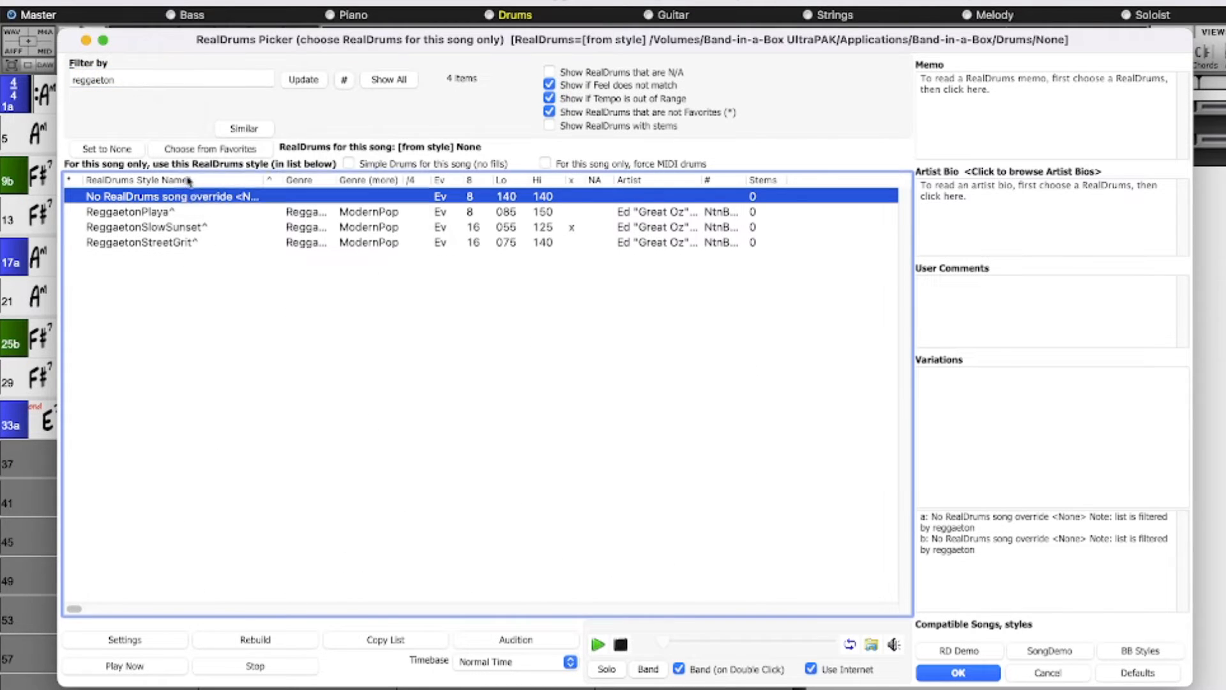
Step: Audition ReggaetonStreetGrit^ and ReggaetonSlowSunset^, and assign ReggaetonPlaya^ as the song's RealDrums
{"action": "left_click", "coordinate": [189, 246]}
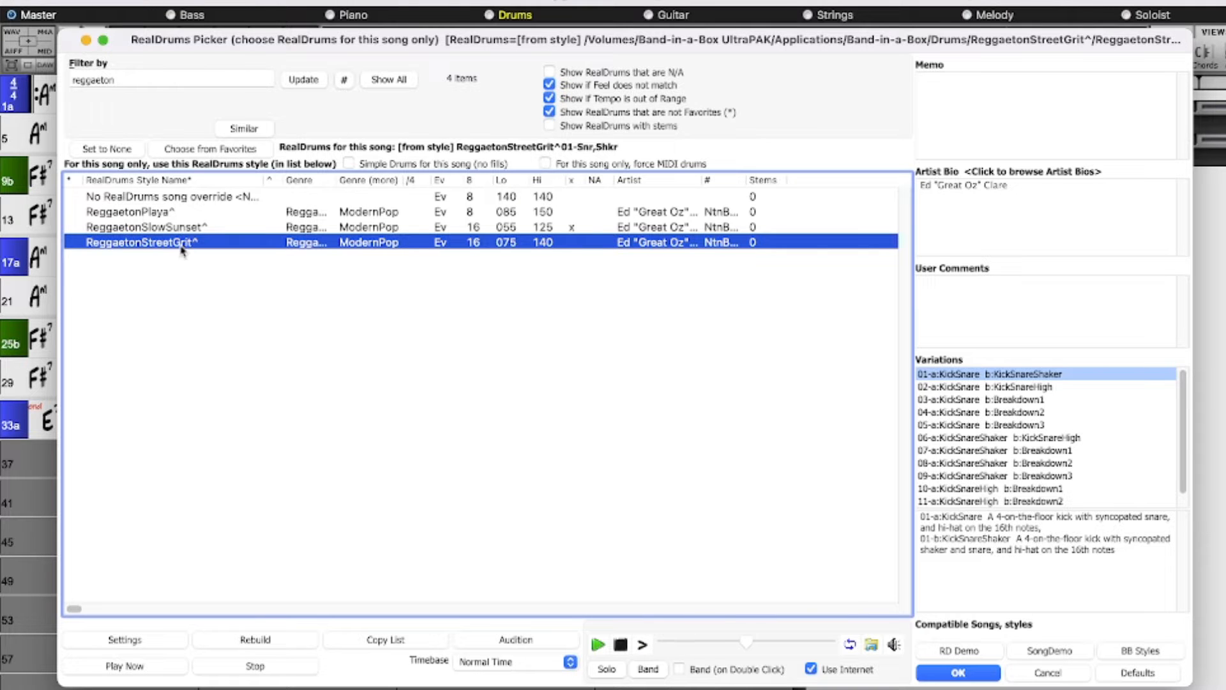
{"action": "left_click", "coordinate": [177, 230]}
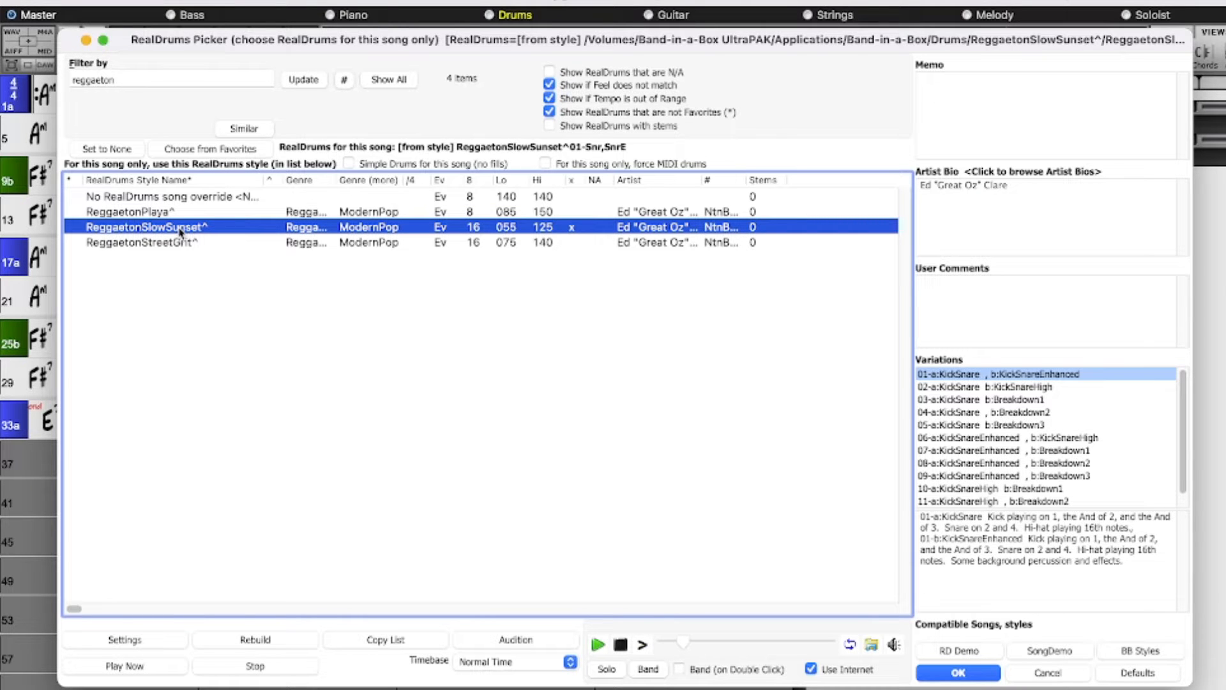
{"action": "left_click", "coordinate": [165, 214]}
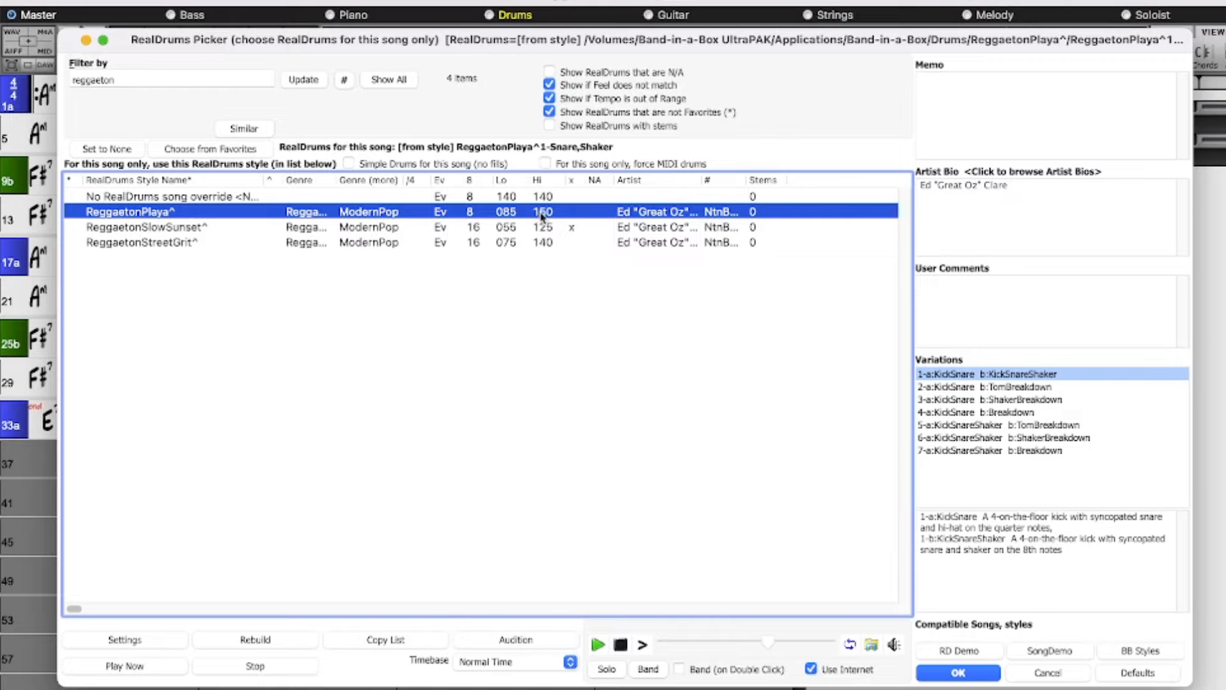
{"action": "left_click", "coordinate": [975, 678]}
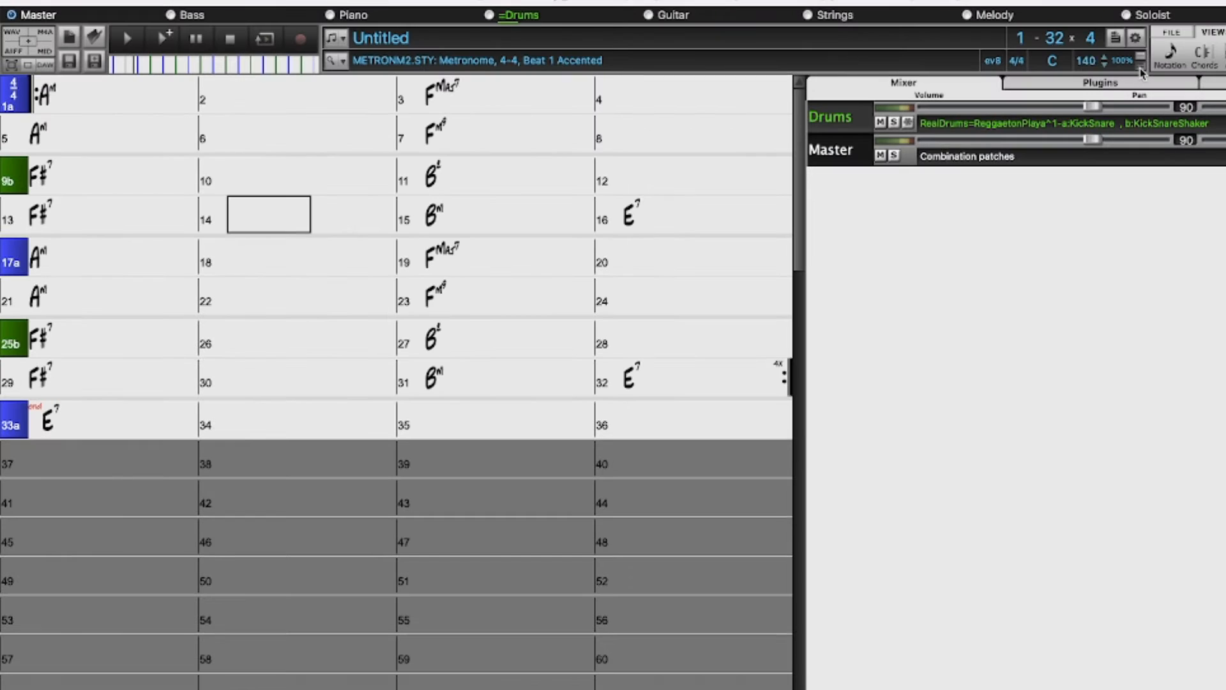
Step: Set the song tempo to 97 and play back the drum part briefly
{"action": "left_click", "coordinate": [1103, 97]}
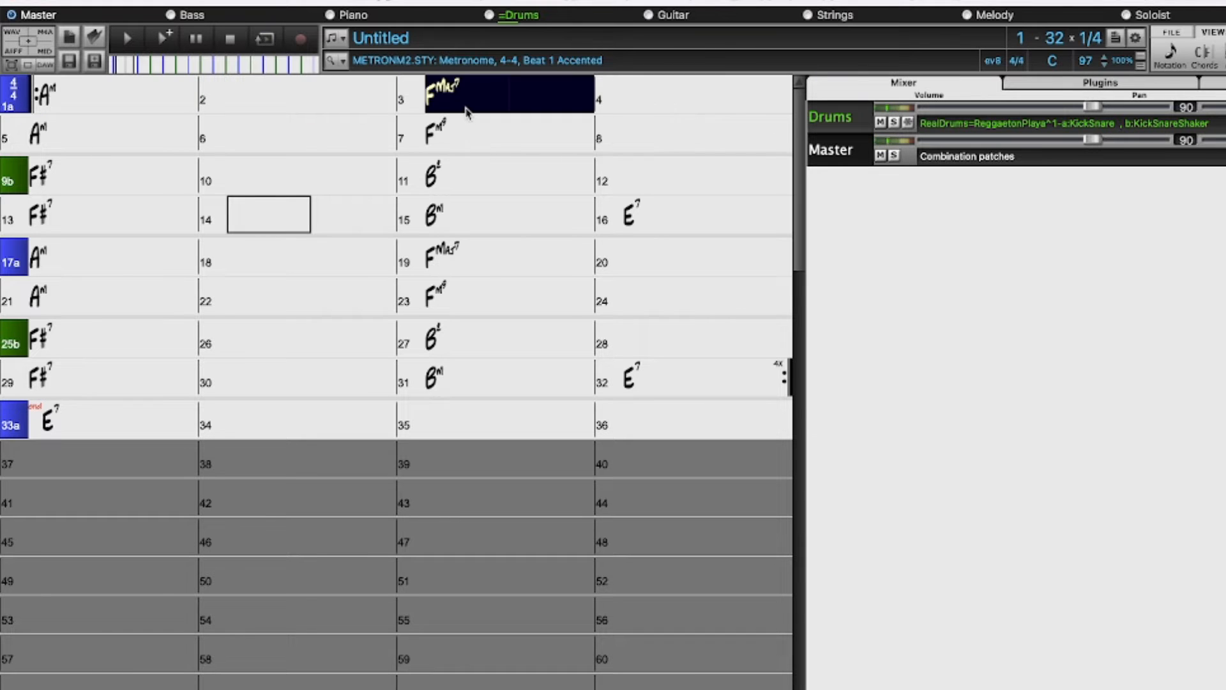
{"action": "left_click", "coordinate": [244, 39]}
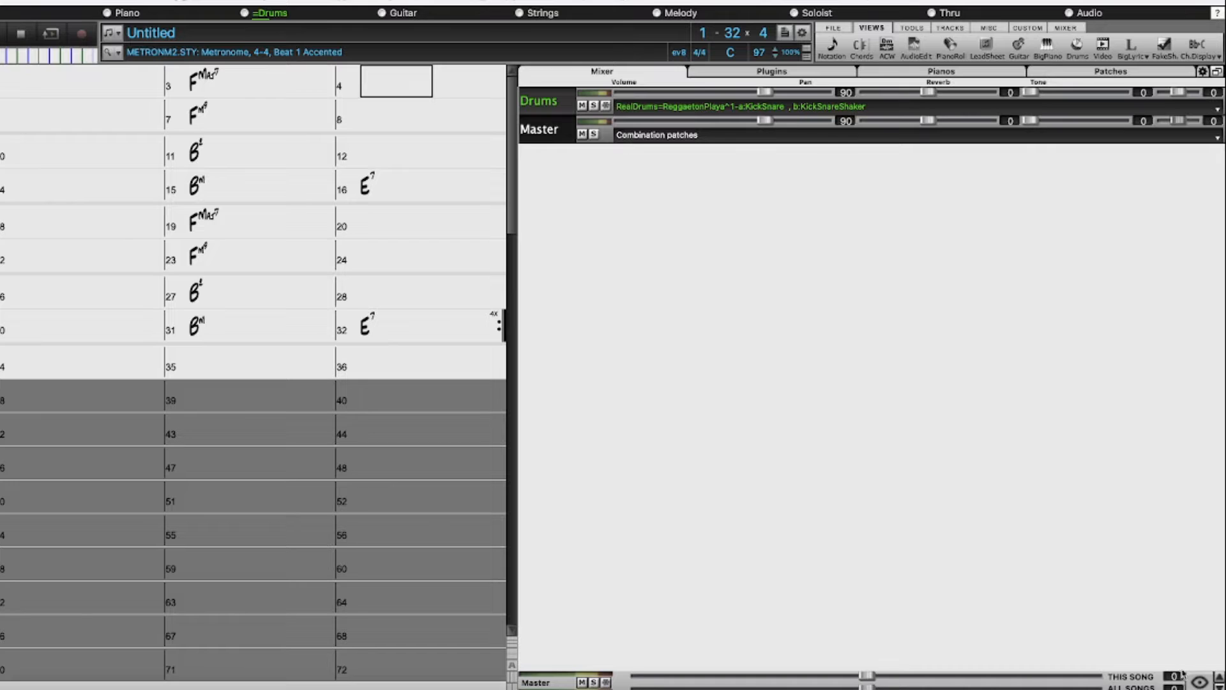
Step: Show the Utility#1 track in the mixer and filter its MIDI SuperTrack choices by "synthmaster"
{"action": "left_click", "coordinate": [1199, 681]}
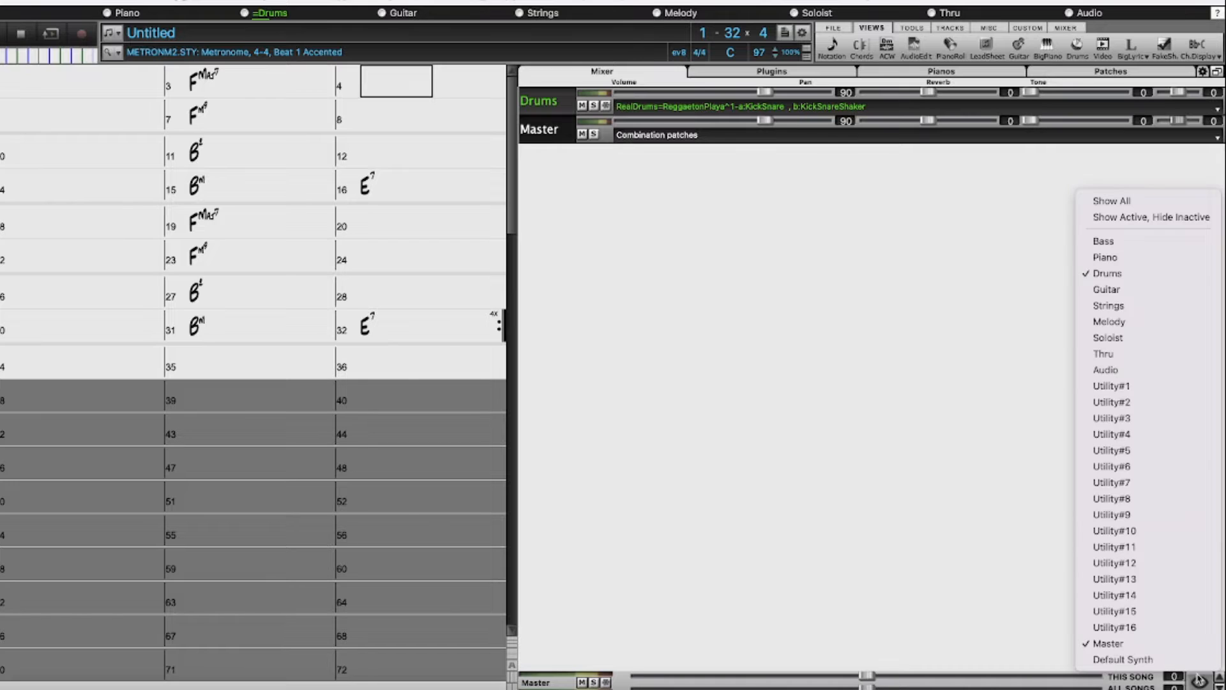
{"action": "left_click", "coordinate": [1154, 390]}
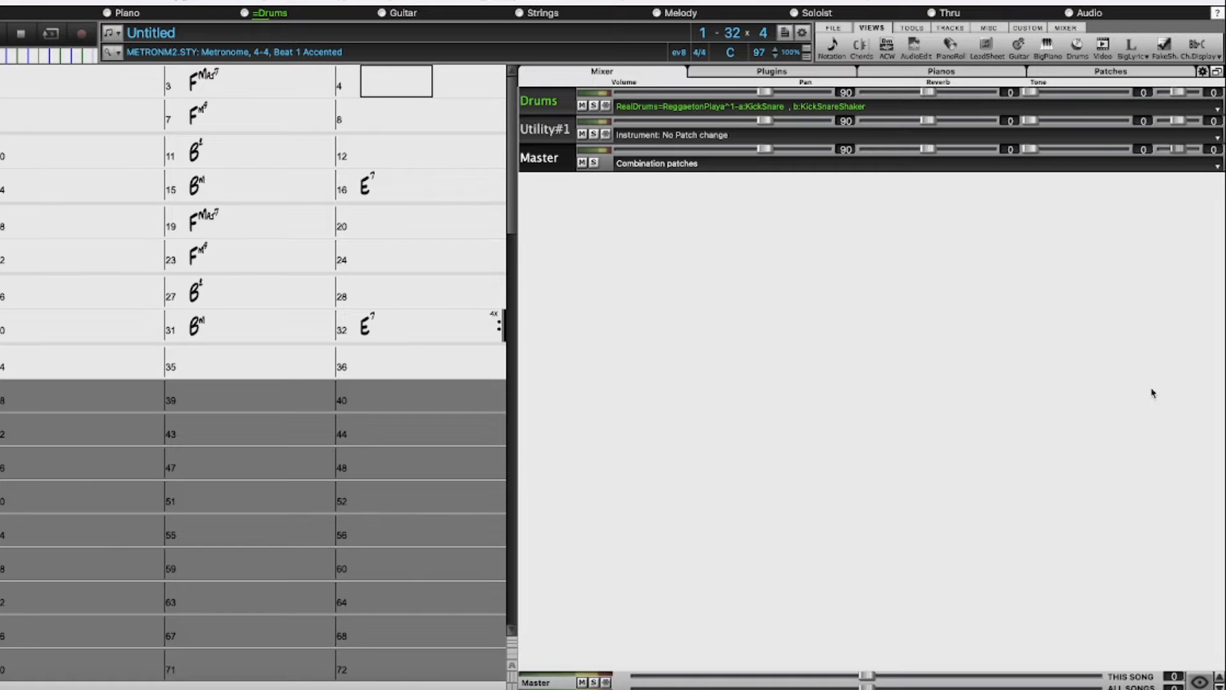
{"action": "left_click", "coordinate": [697, 136]}
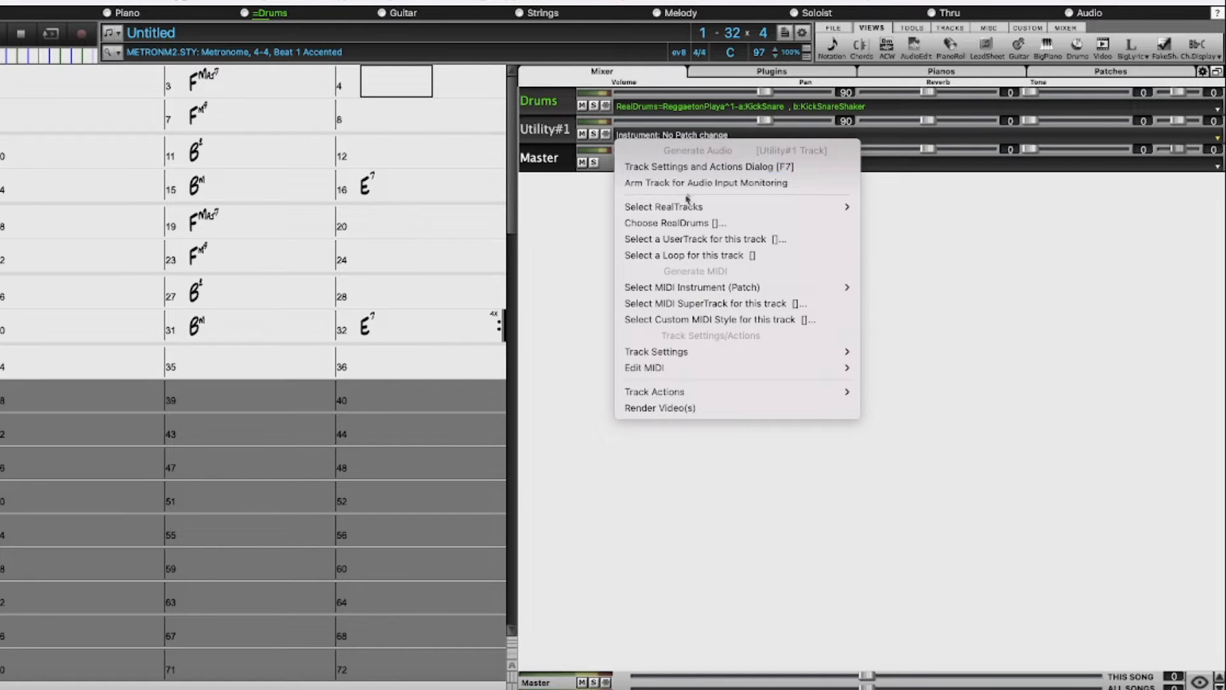
{"action": "left_click", "coordinate": [741, 305]}
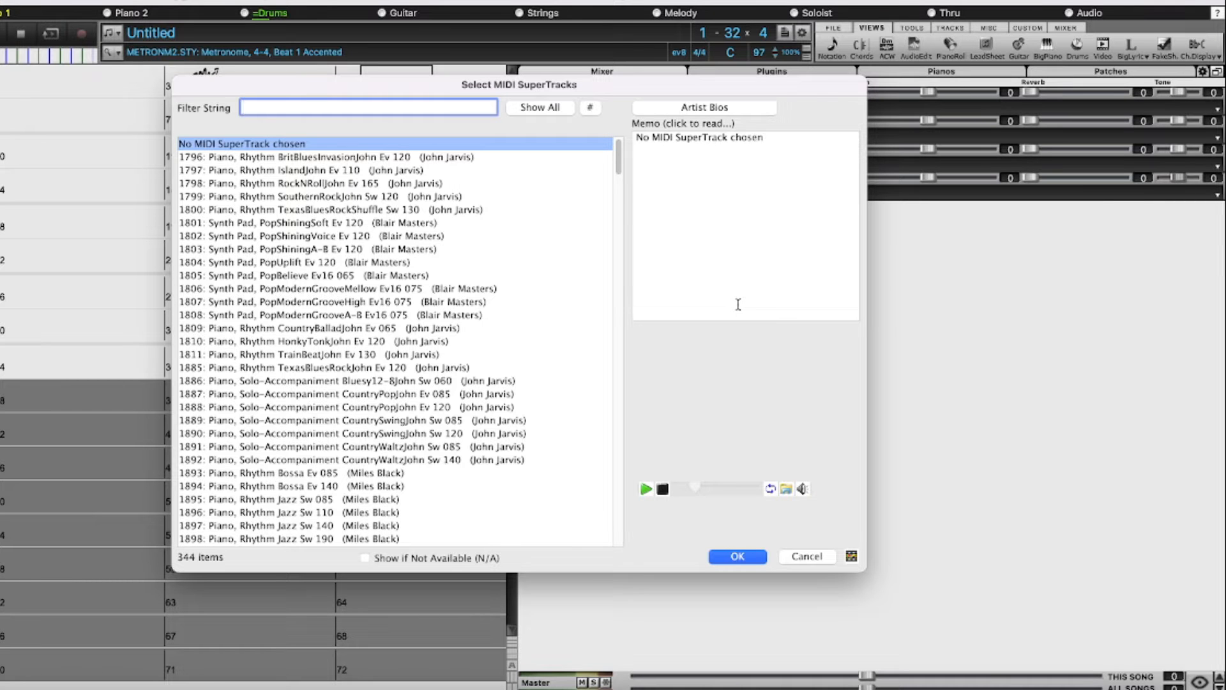
{"action": "type", "text": "synthm"}
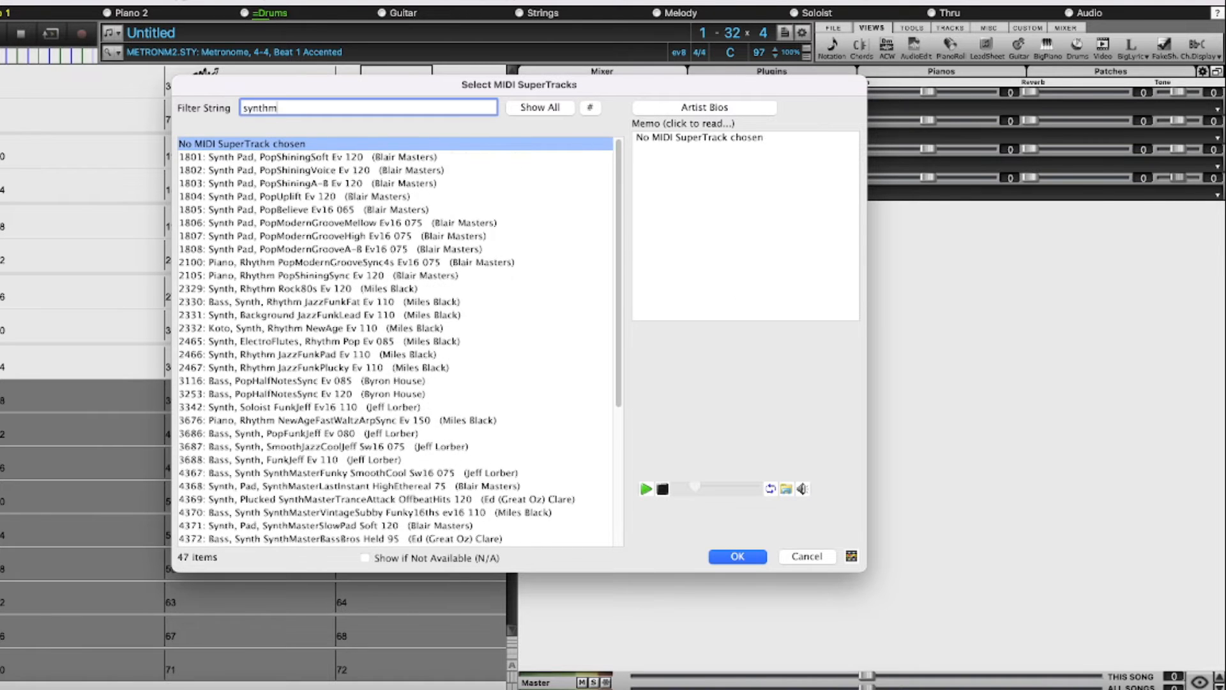
{"action": "type", "text": "aster"}
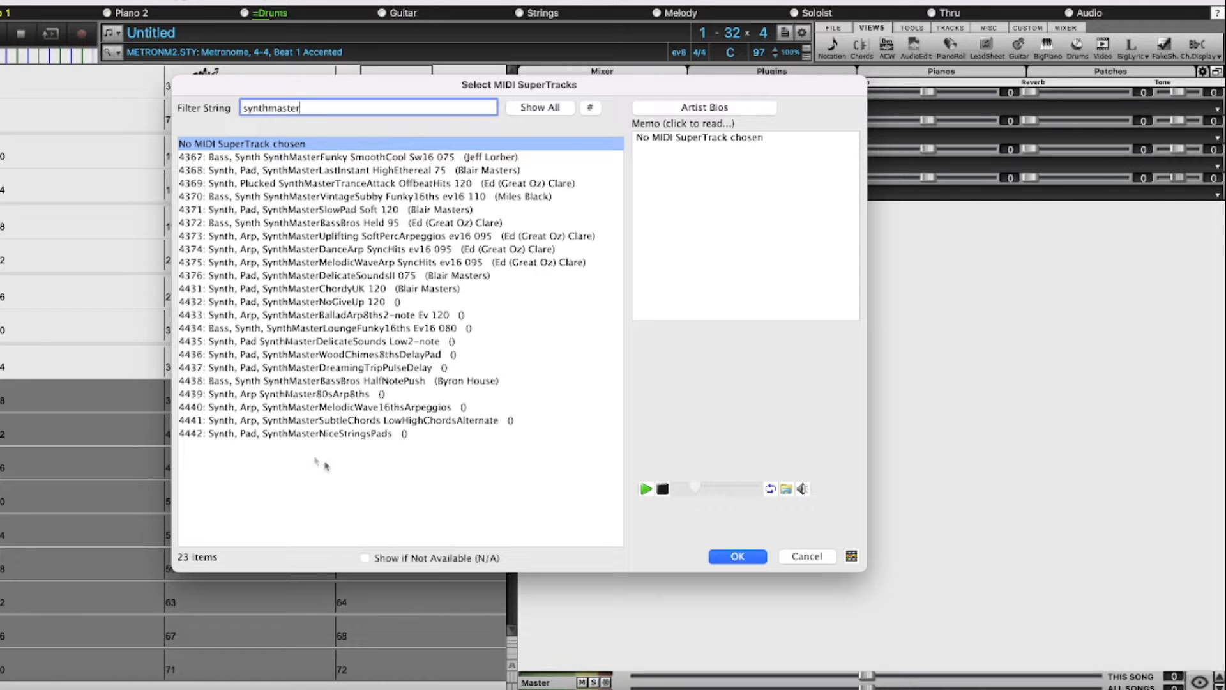
Step: Audition SuperTrack 4367 SynthMasterFunky SmoothCool and narrow the list filter to "bass synthmaster"
{"action": "left_click", "coordinate": [350, 158]}
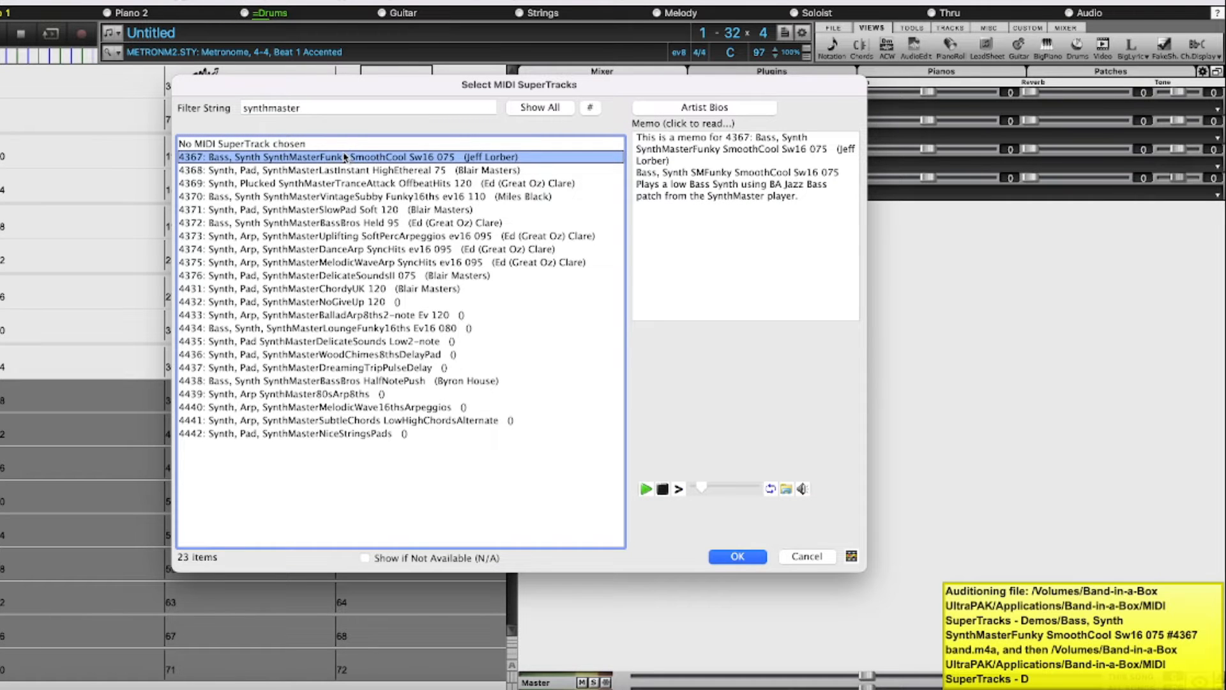
{"action": "double_click", "coordinate": [337, 107]}
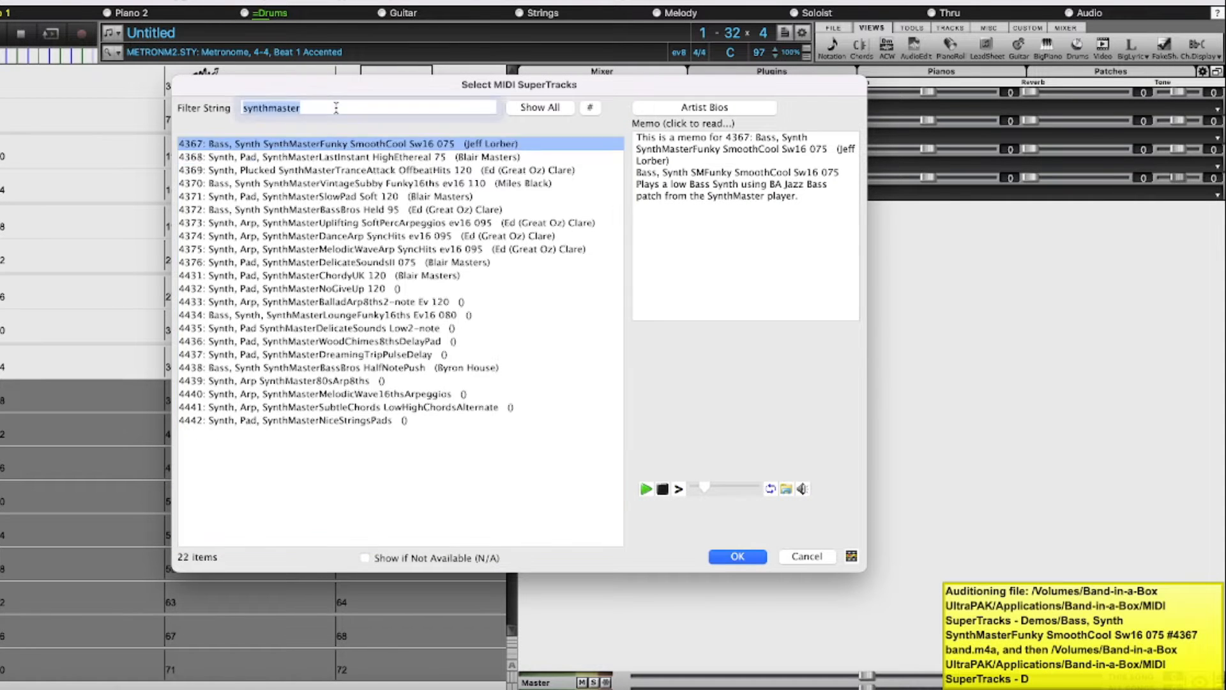
{"action": "key", "text": "BackSpace"}
{"action": "type", "text": "bass"}
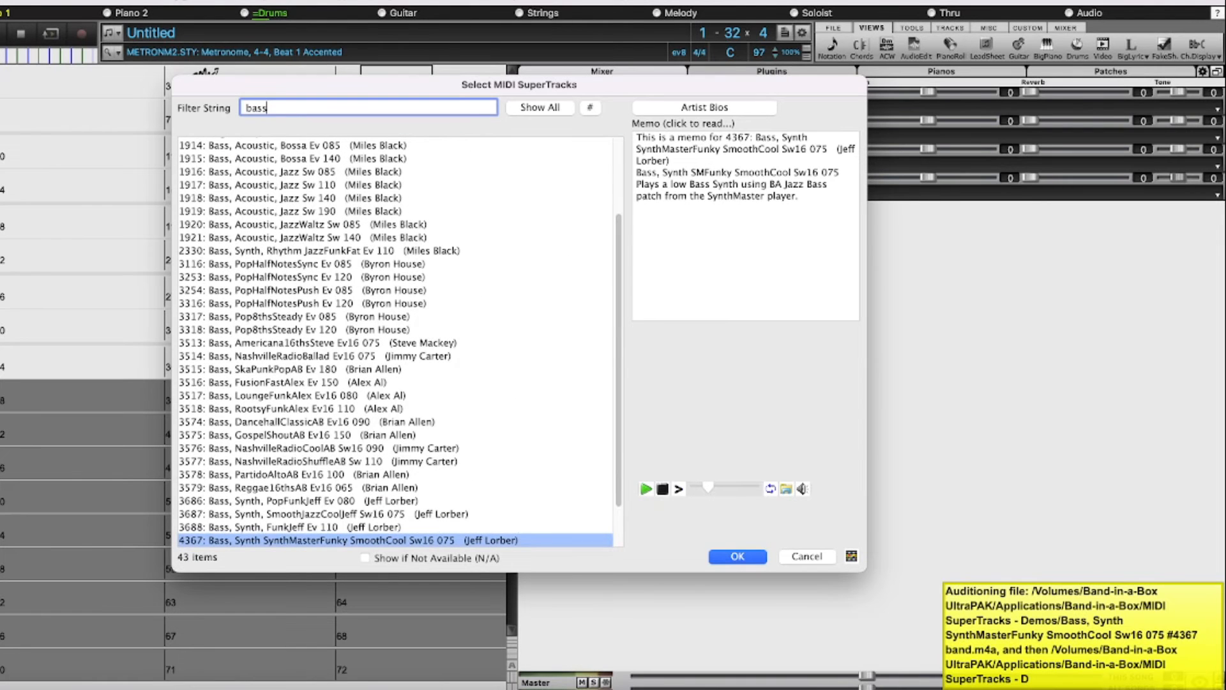
{"action": "type", "text": " synthmaster"}
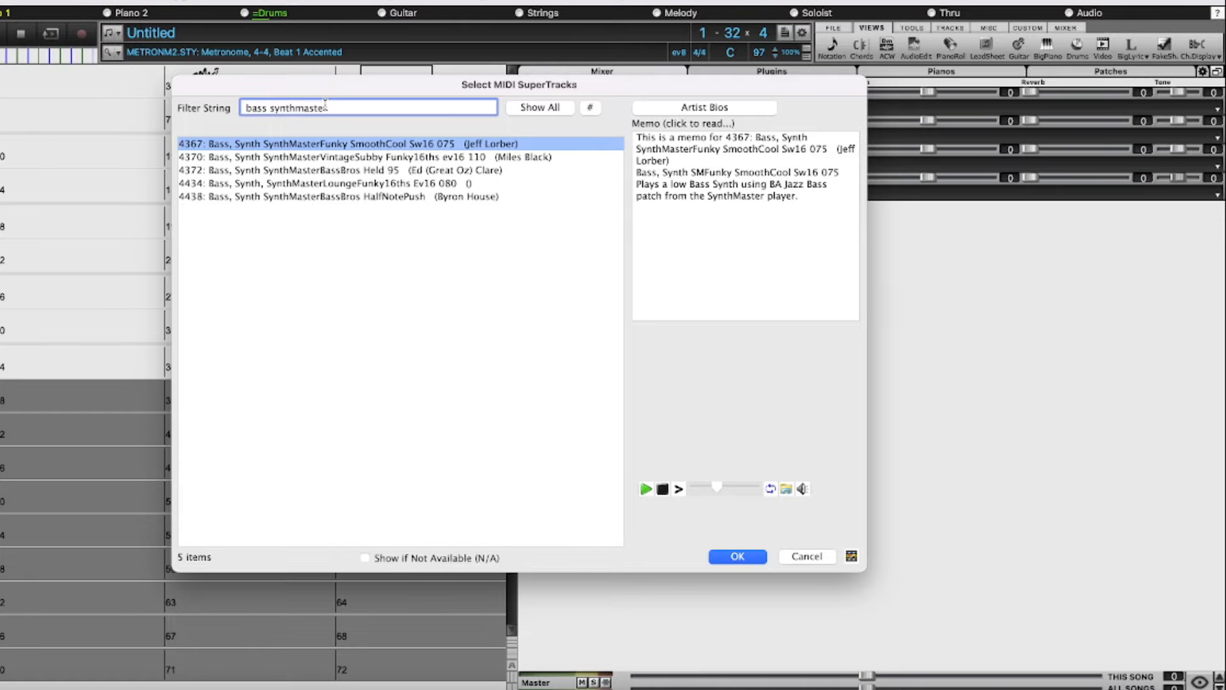
Step: Audition the SynthMasterVintageSubby and SynthMasterBassBros Held basses, and assign 4434 SynthMasterLoungeFunky16ths Ev16 080 to the track
{"action": "left_click", "coordinate": [345, 158]}
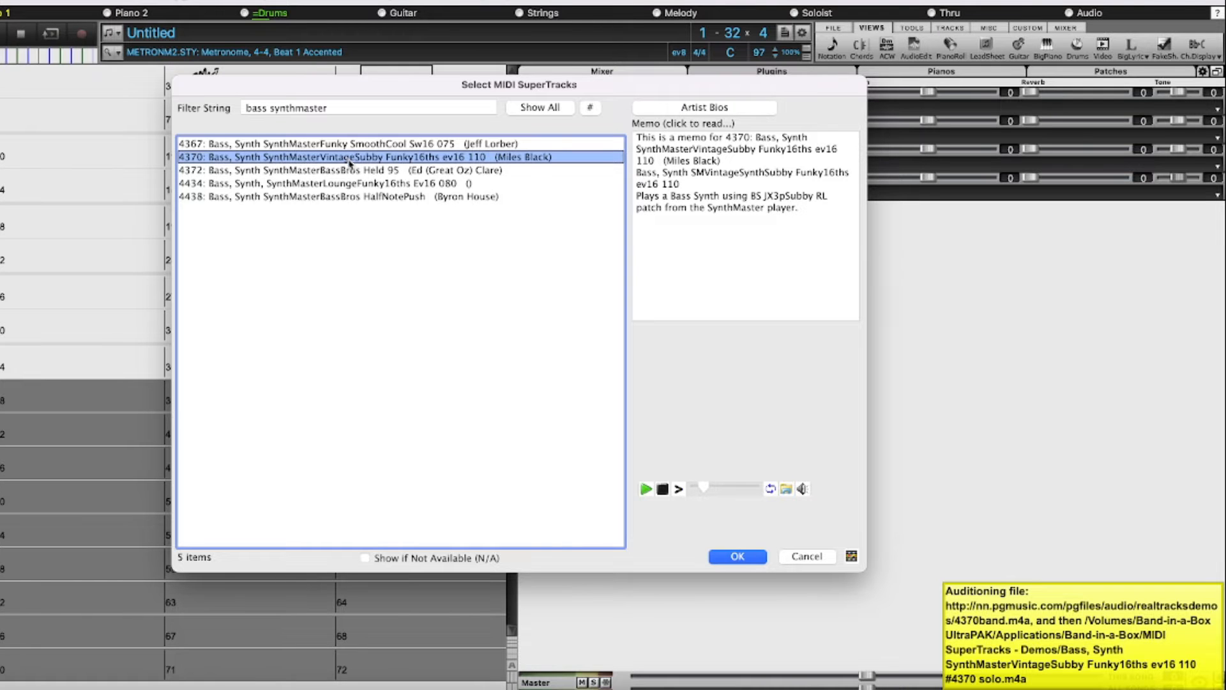
{"action": "left_click", "coordinate": [355, 170]}
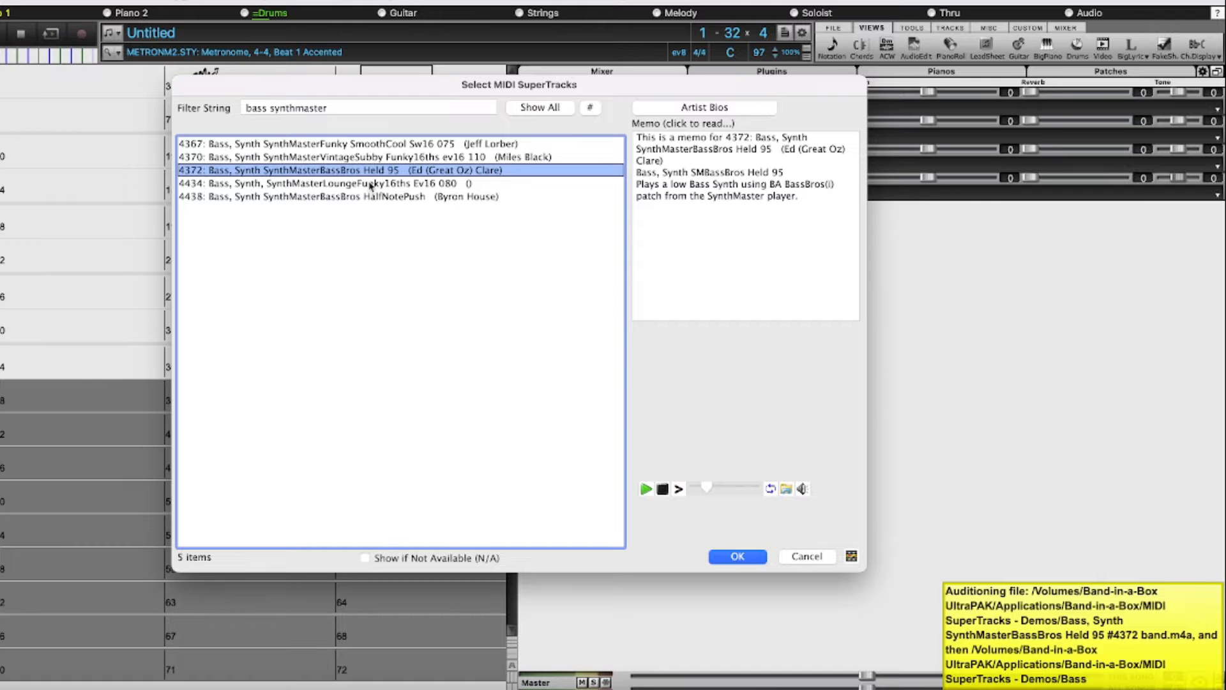
{"action": "left_click", "coordinate": [372, 184]}
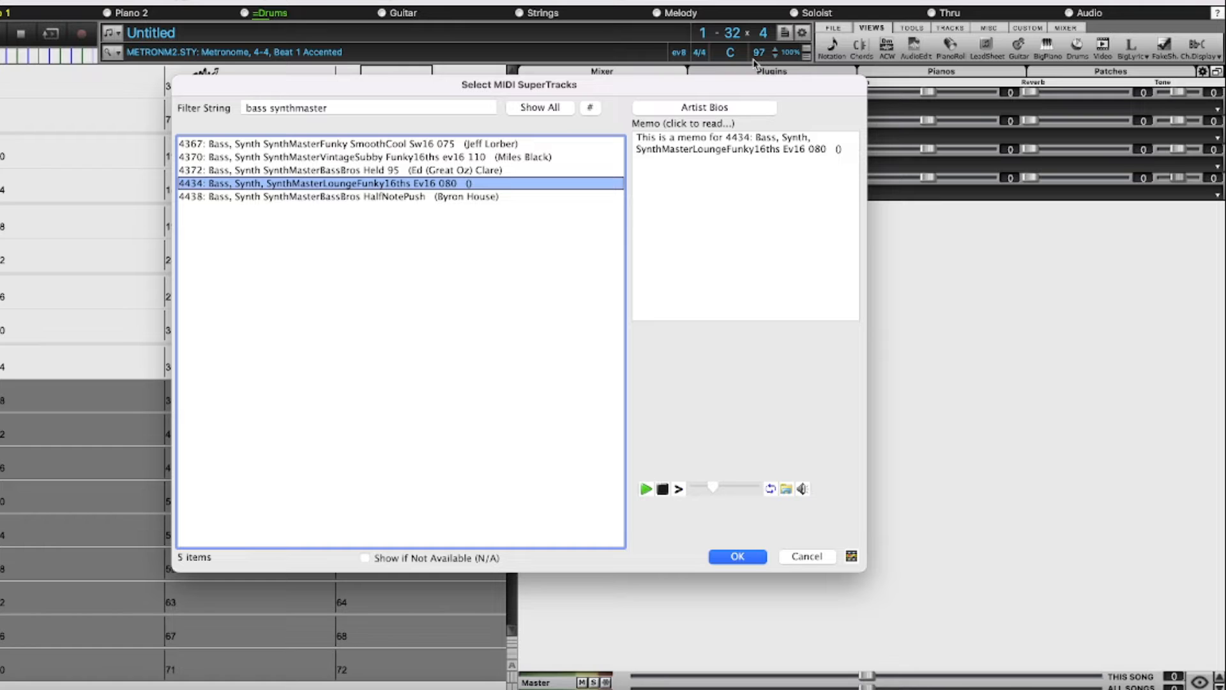
{"action": "left_click", "coordinate": [746, 558]}
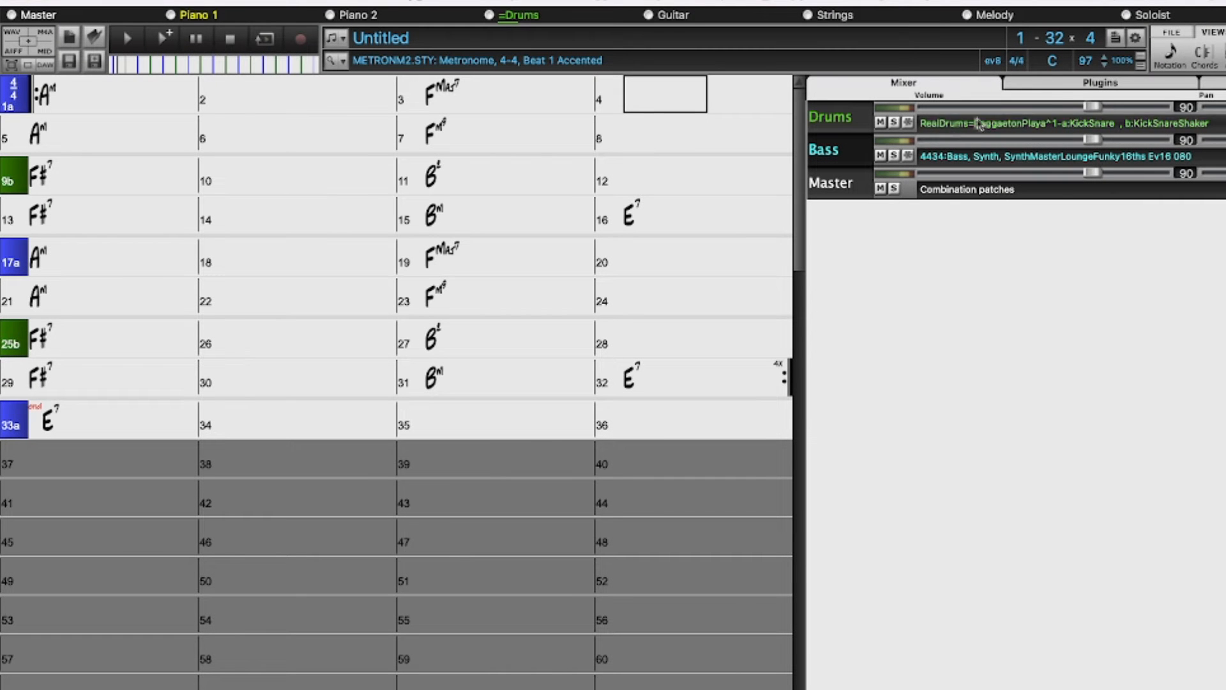
Step: Check which plugin the Bass track uses, and generate and play back the song briefly
{"action": "left_click", "coordinate": [1057, 85]}
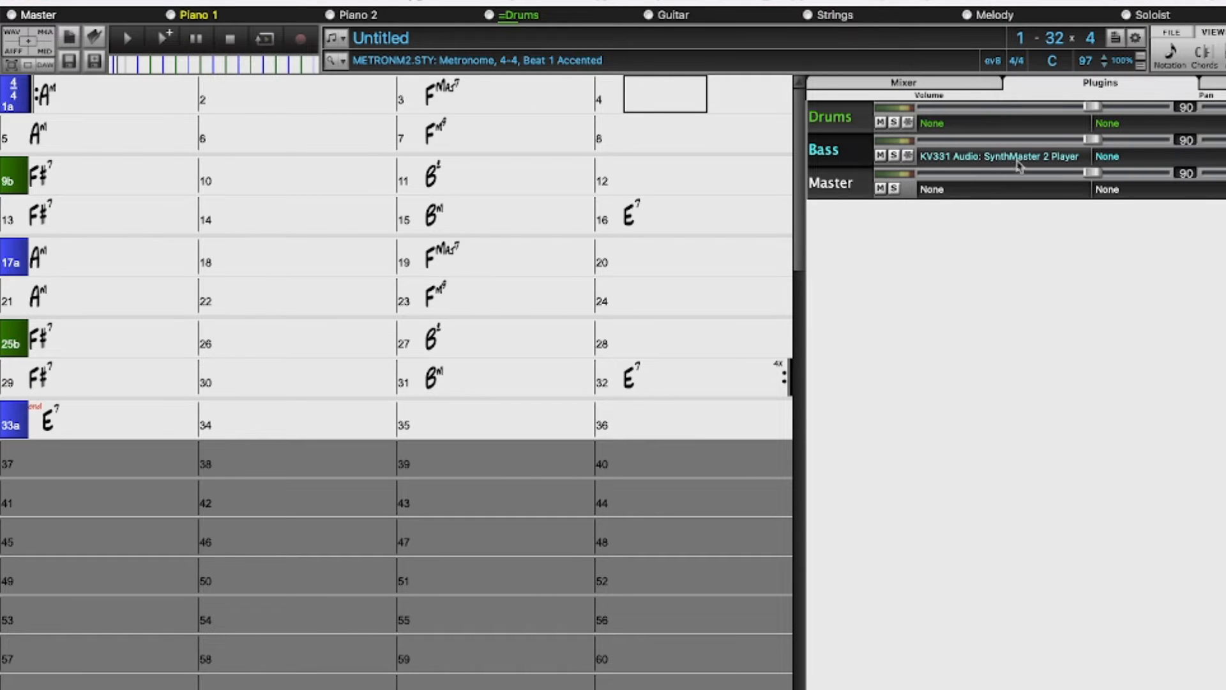
{"action": "left_click", "coordinate": [948, 87]}
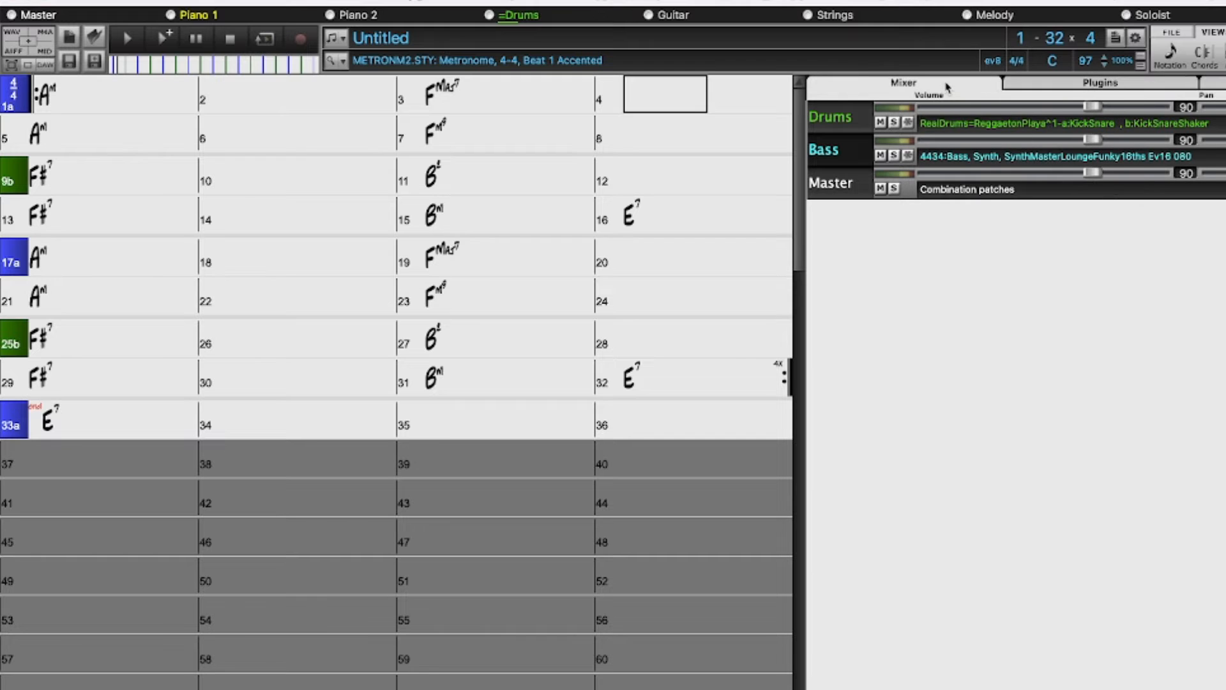
{"action": "left_click", "coordinate": [165, 41]}
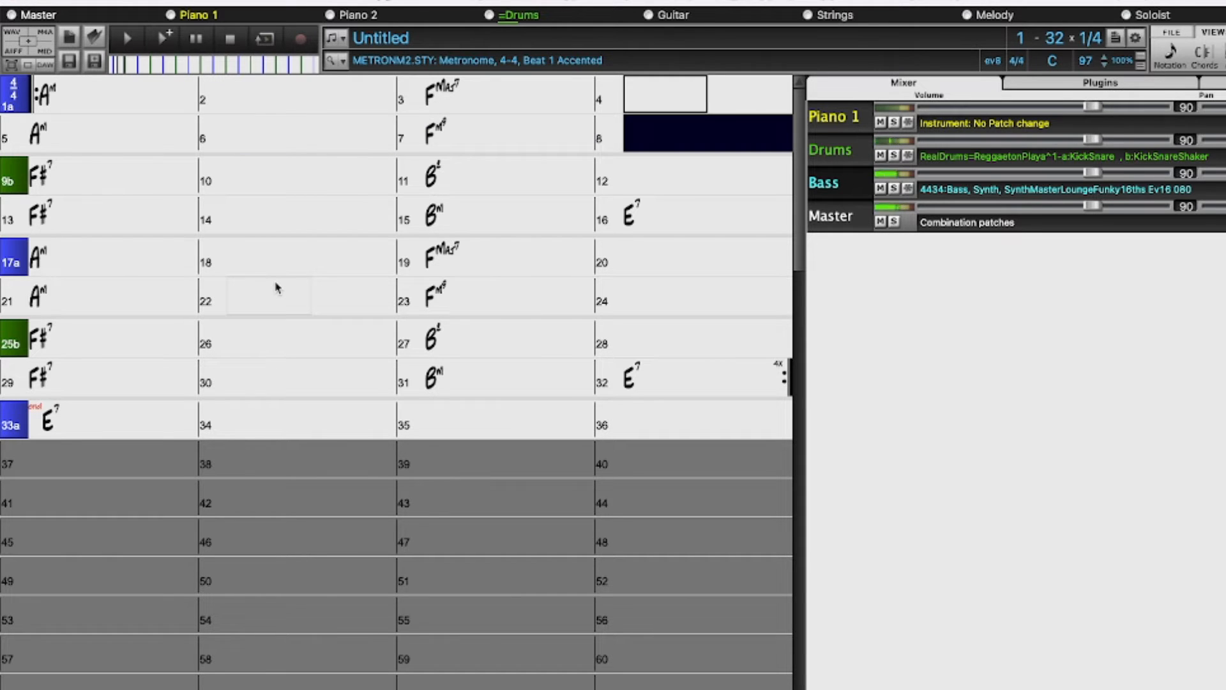
{"action": "left_click", "coordinate": [233, 39]}
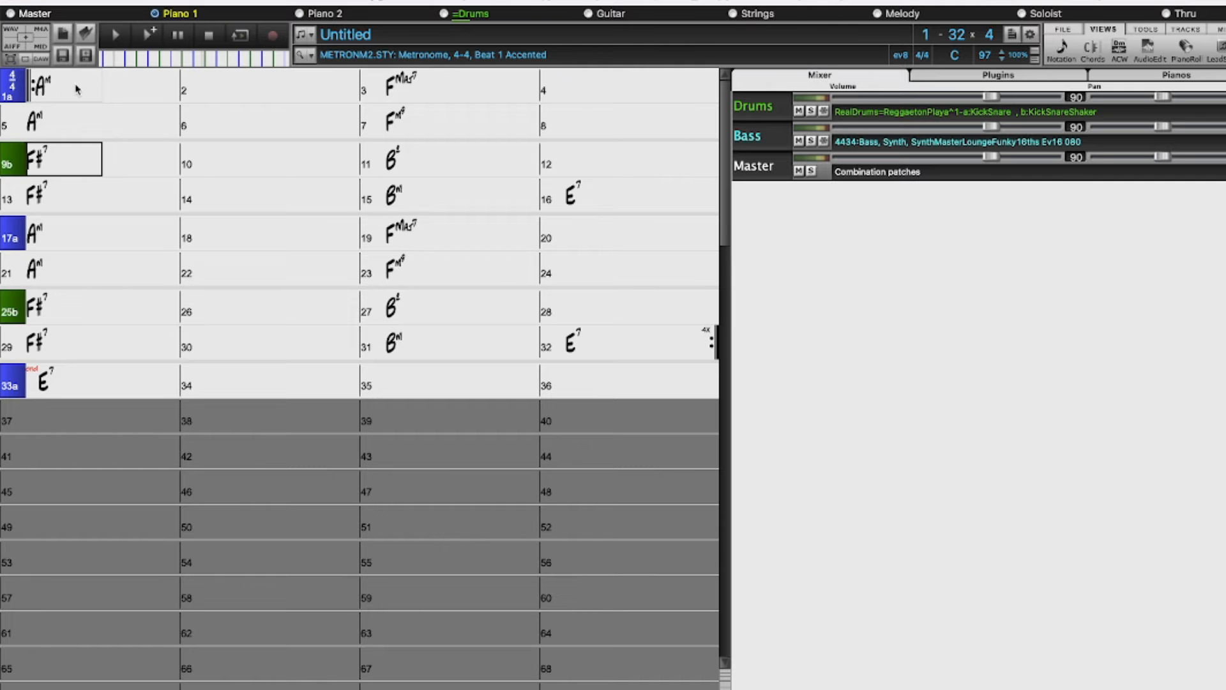
Step: Play from bar 1 and inspect the Bass track's SynthMaster 2 Player plugin window, closing it when done
{"action": "left_click", "coordinate": [76, 89]}
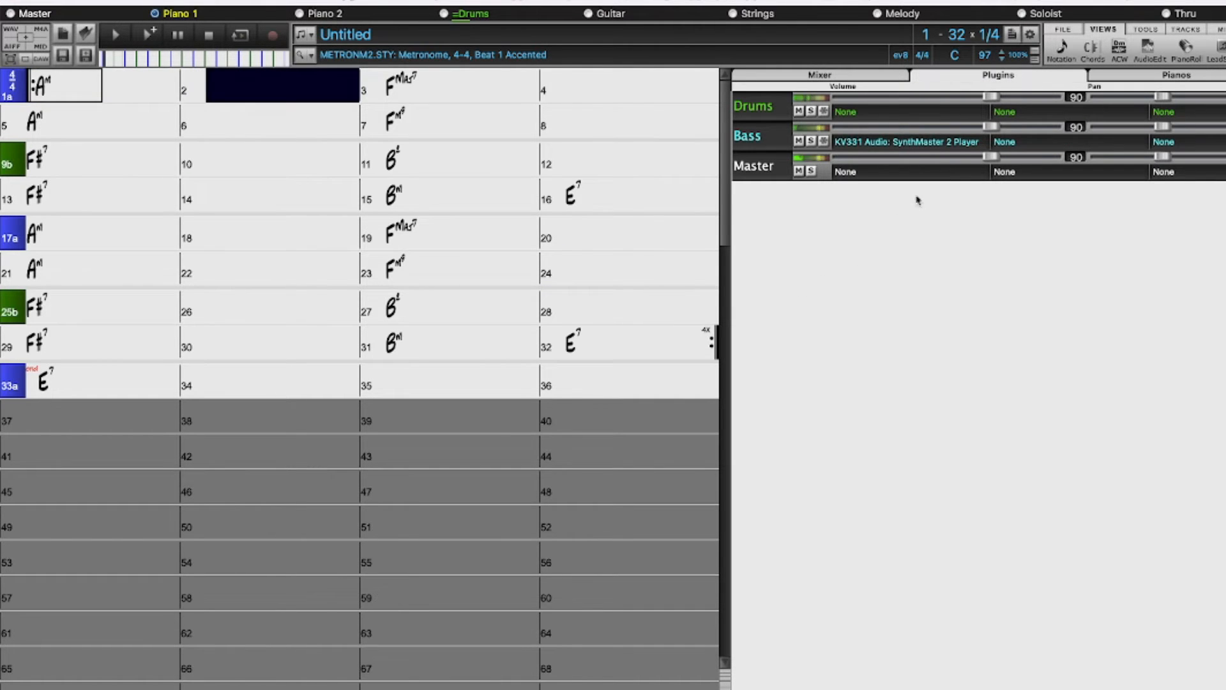
{"action": "double_click", "coordinate": [934, 142]}
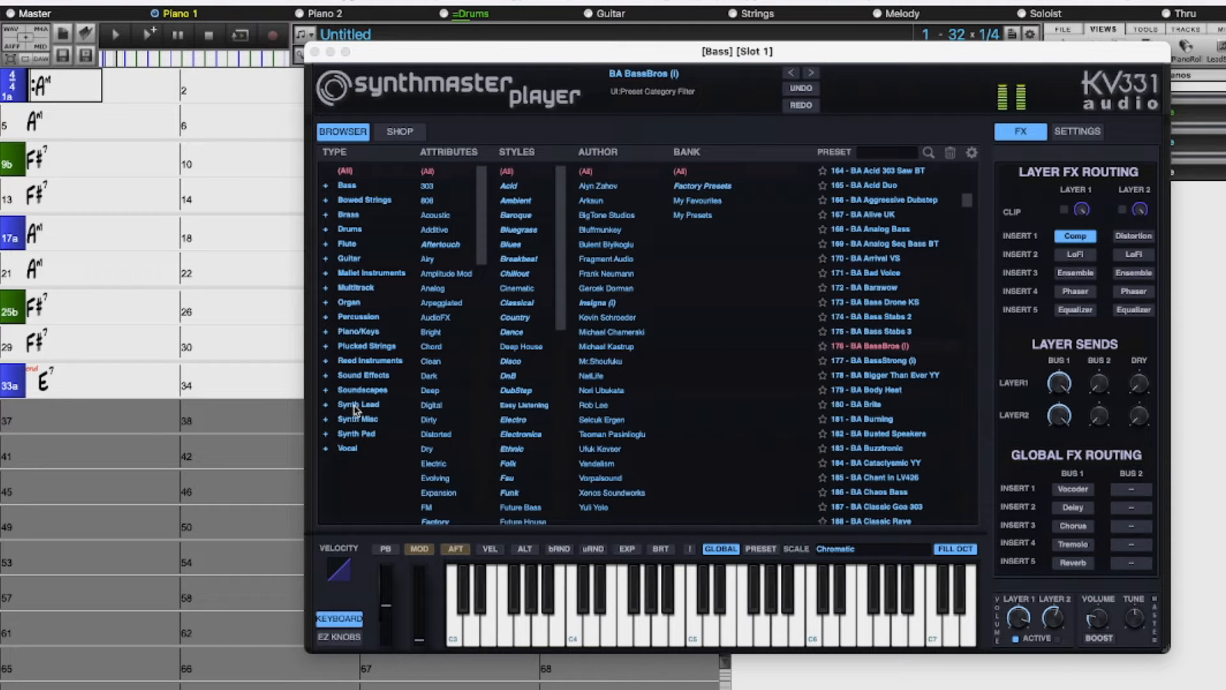
{"action": "left_click", "coordinate": [315, 51]}
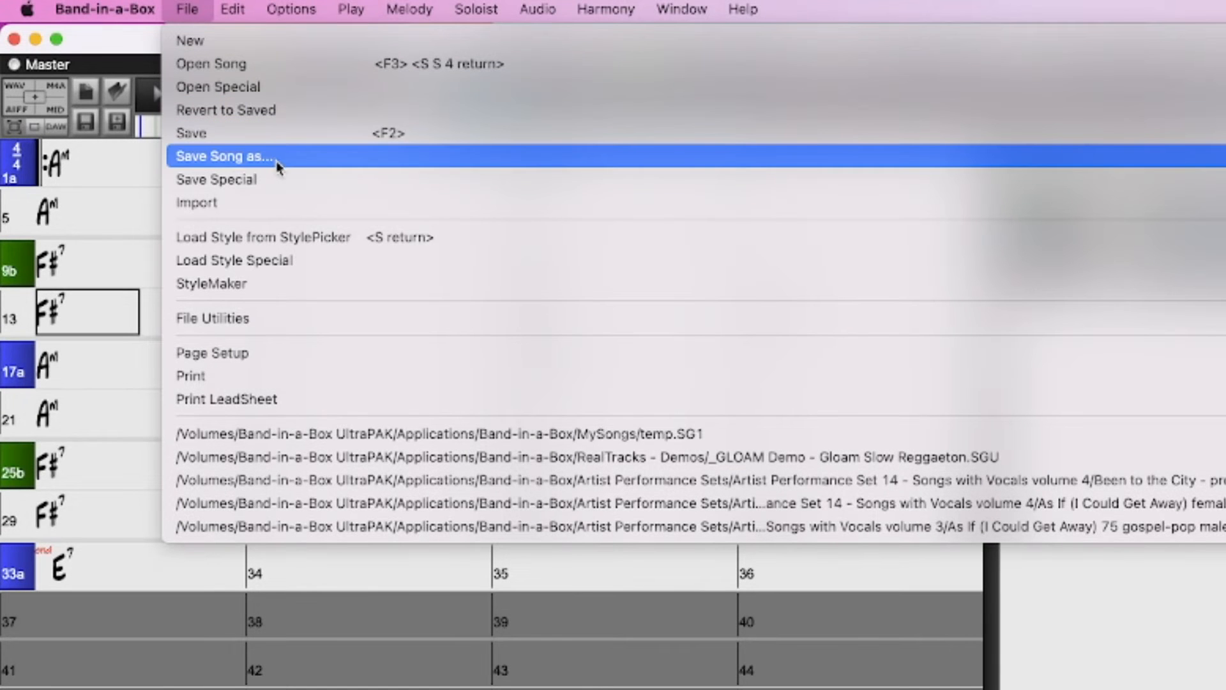
Step: Save the song in the MySongs folder as "Reggaeton song, untitled"
{"action": "left_click", "coordinate": [276, 165]}
{"action": "type", "text": "R"}
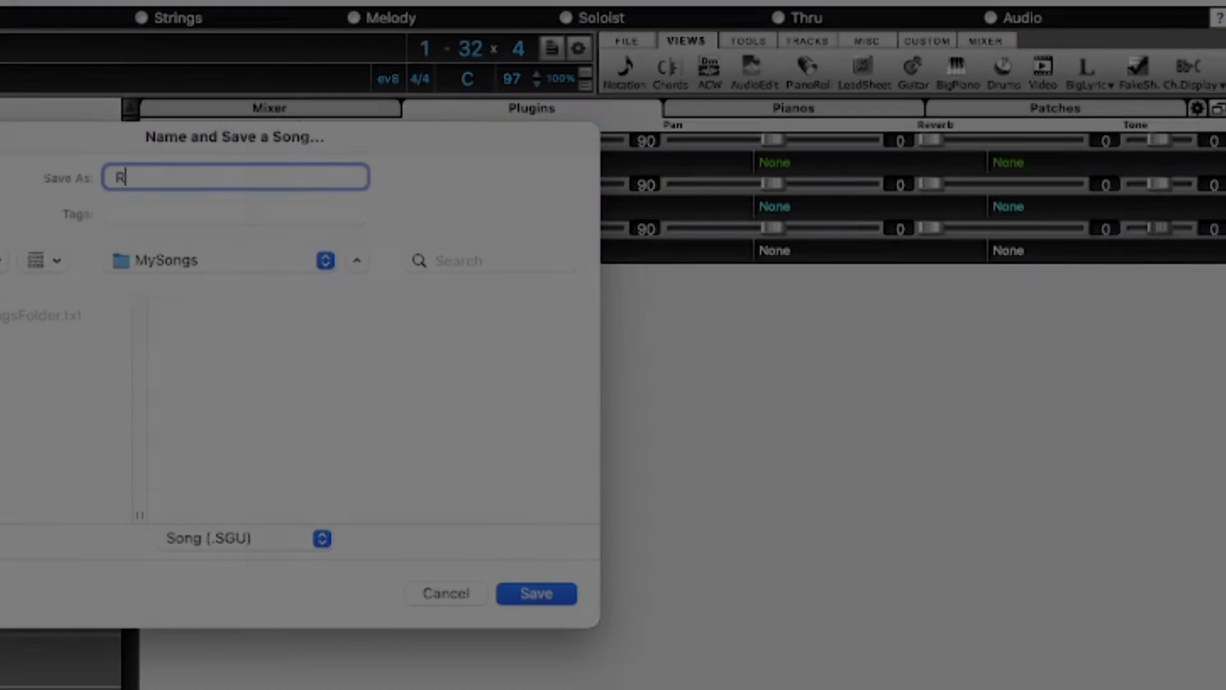
{"action": "type", "text": "eggaeton song, untitled"}
{"action": "left_click", "coordinate": [552, 593]}
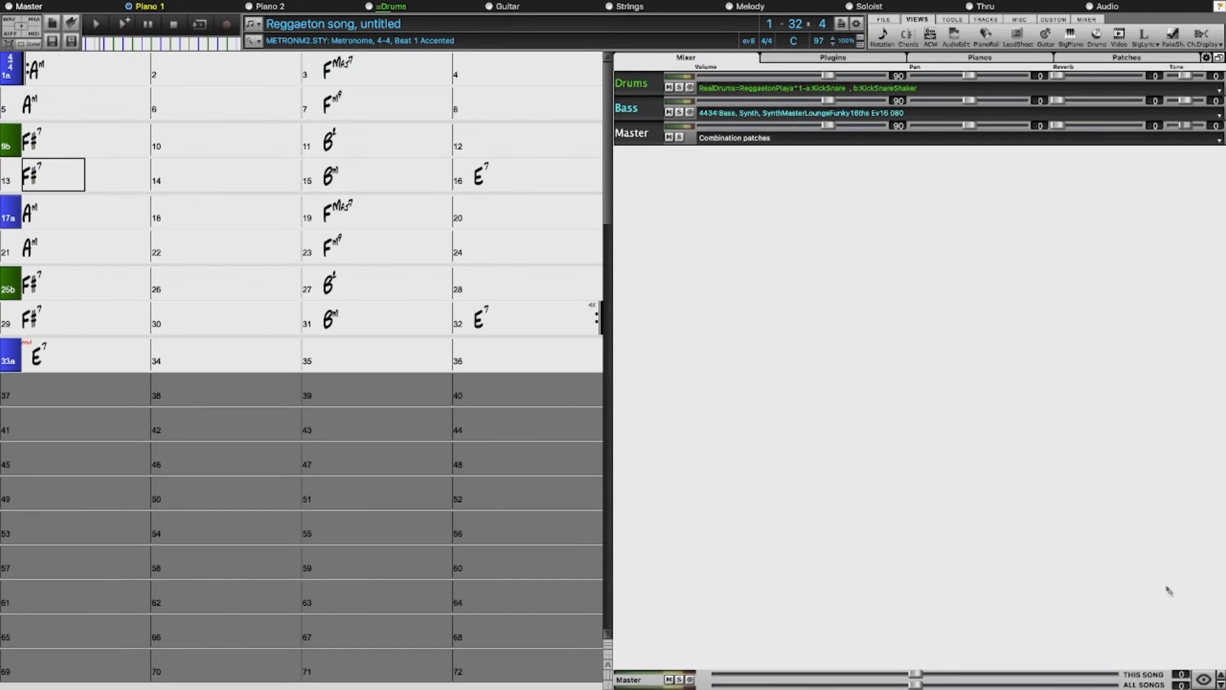
Step: Show the Utility#2 track in the mixer and start generating a chord track on it
{"action": "left_click", "coordinate": [1204, 680]}
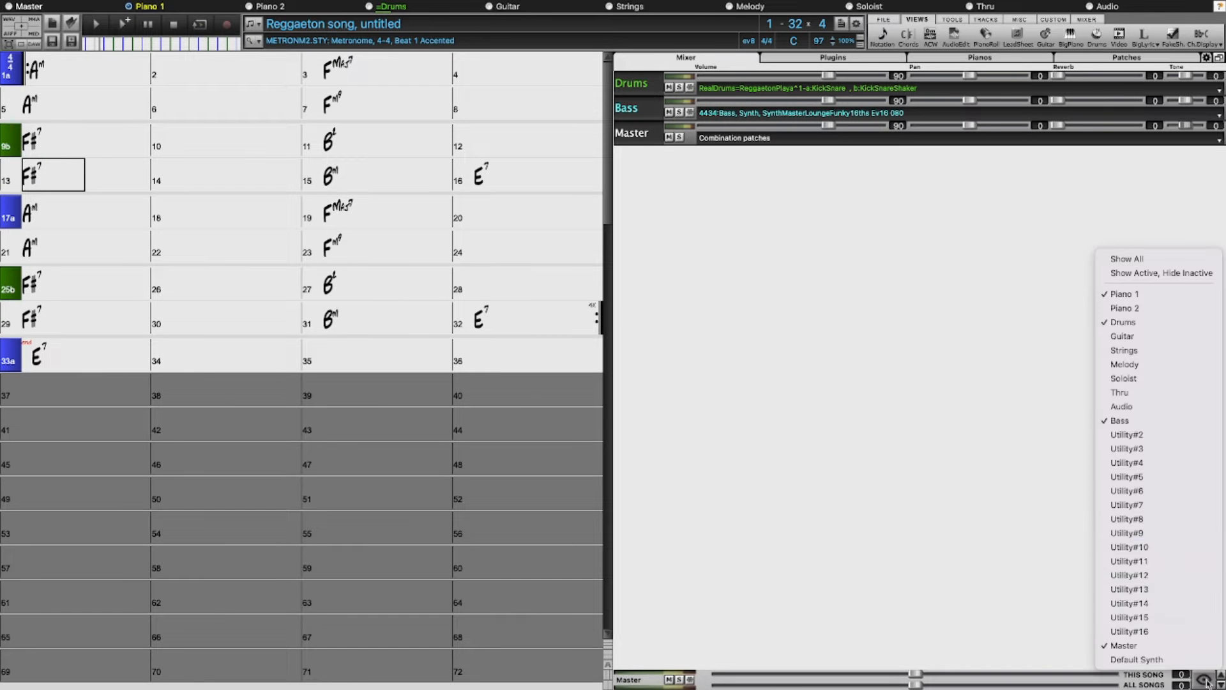
{"action": "left_click", "coordinate": [1144, 435]}
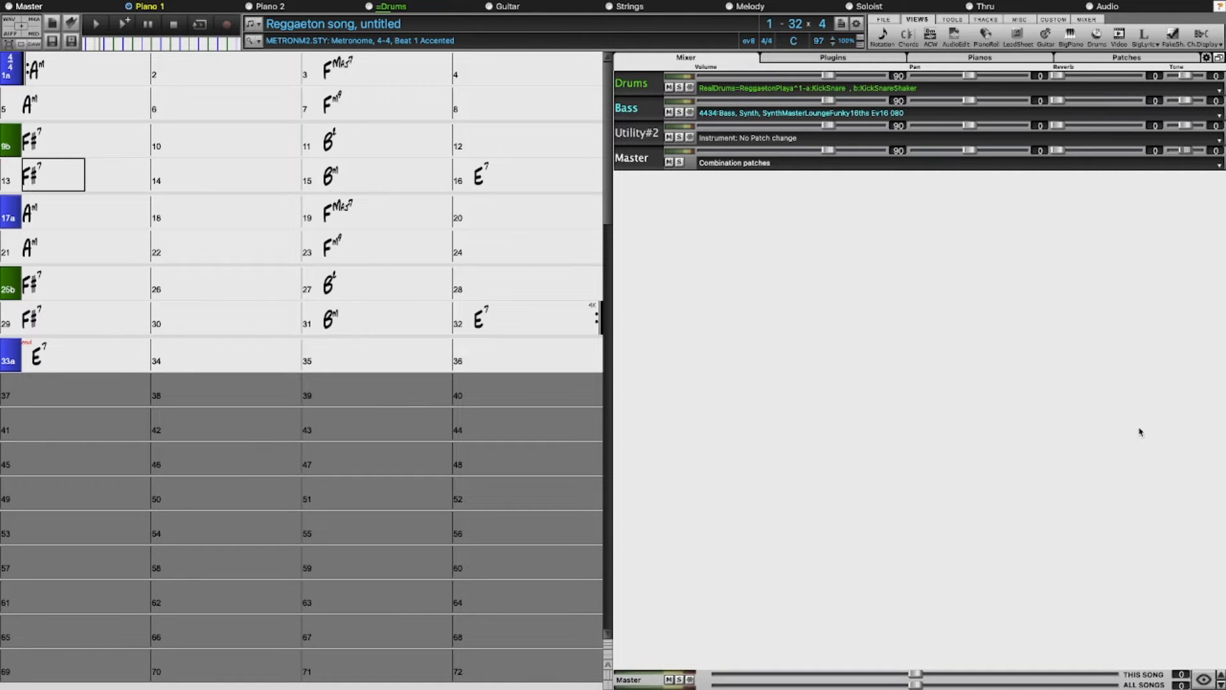
{"action": "left_click", "coordinate": [754, 139]}
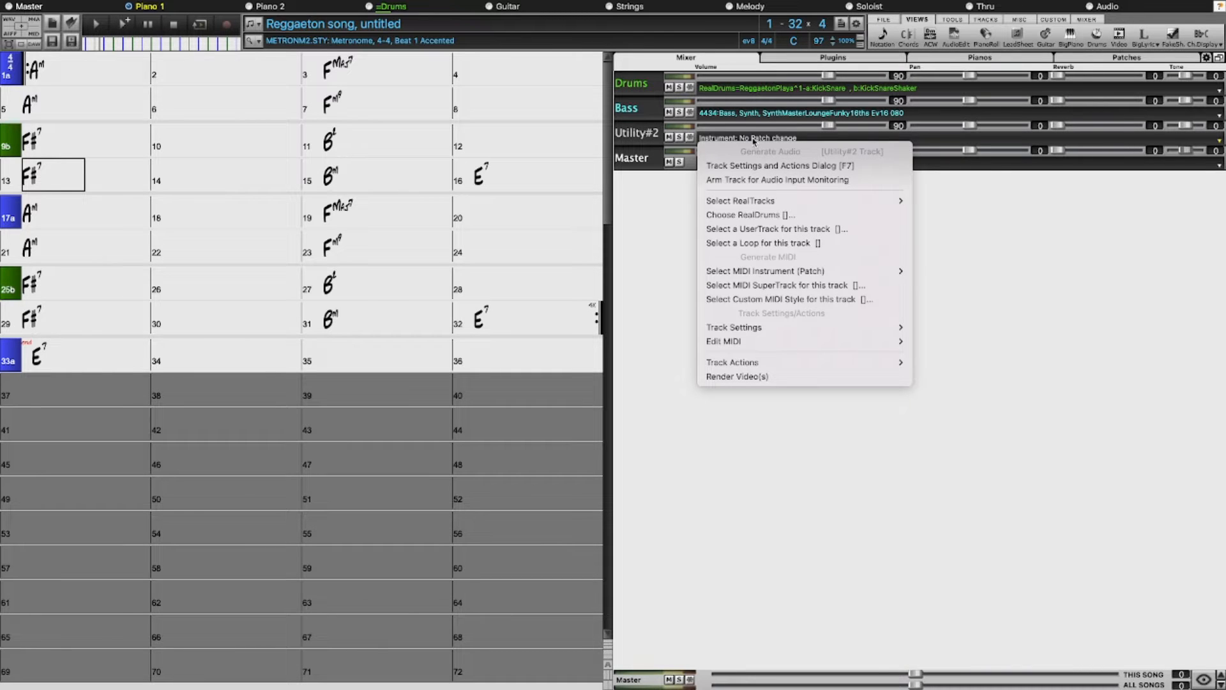
{"action": "mouse_move", "coordinate": [756, 342]}
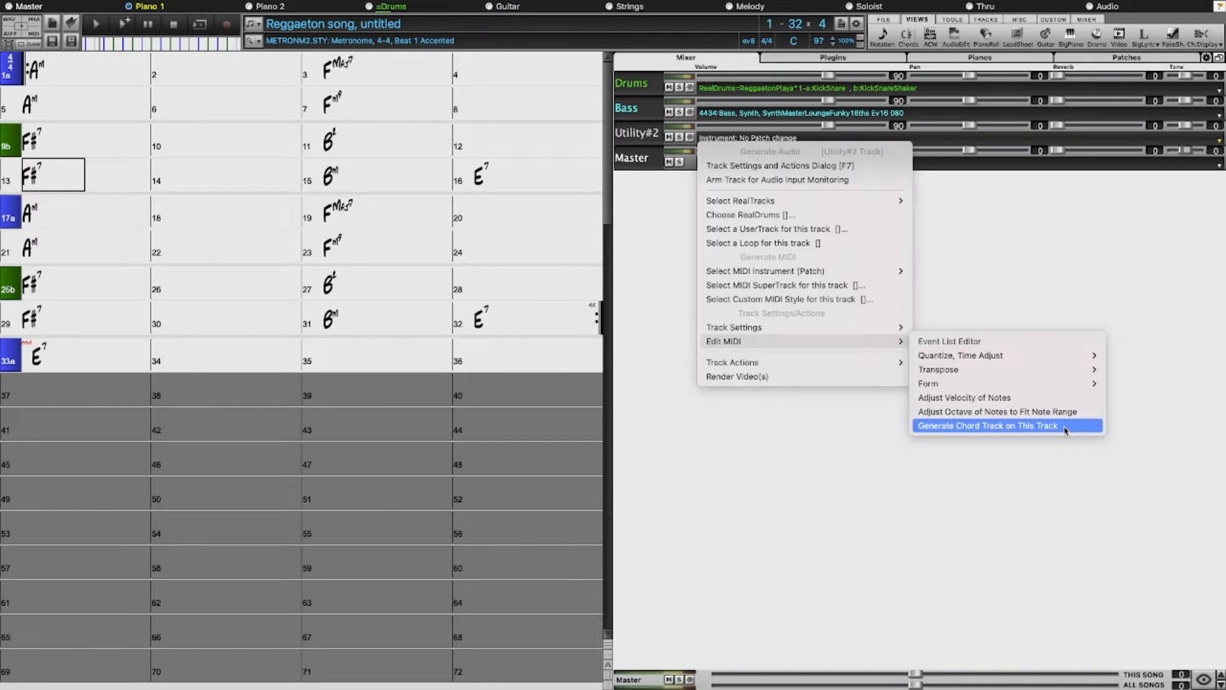
{"action": "left_click", "coordinate": [1022, 426]}
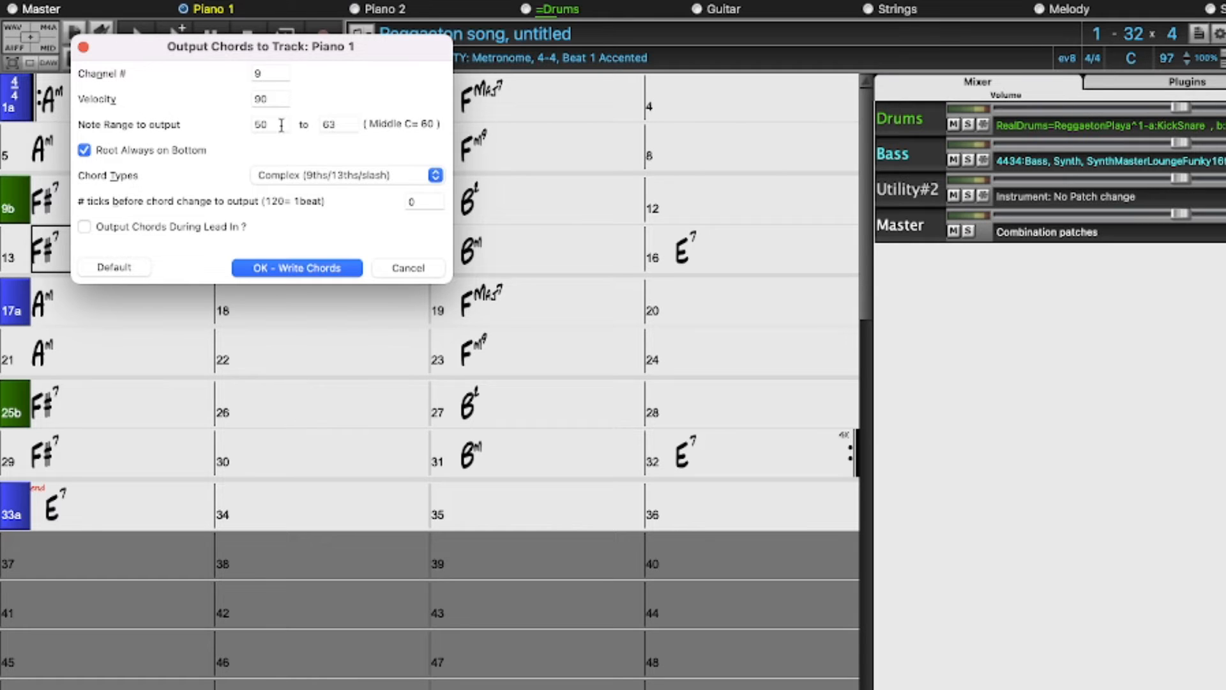
Step: Set the chord track's note range to output from 60 to 72
{"action": "double_click", "coordinate": [282, 124]}
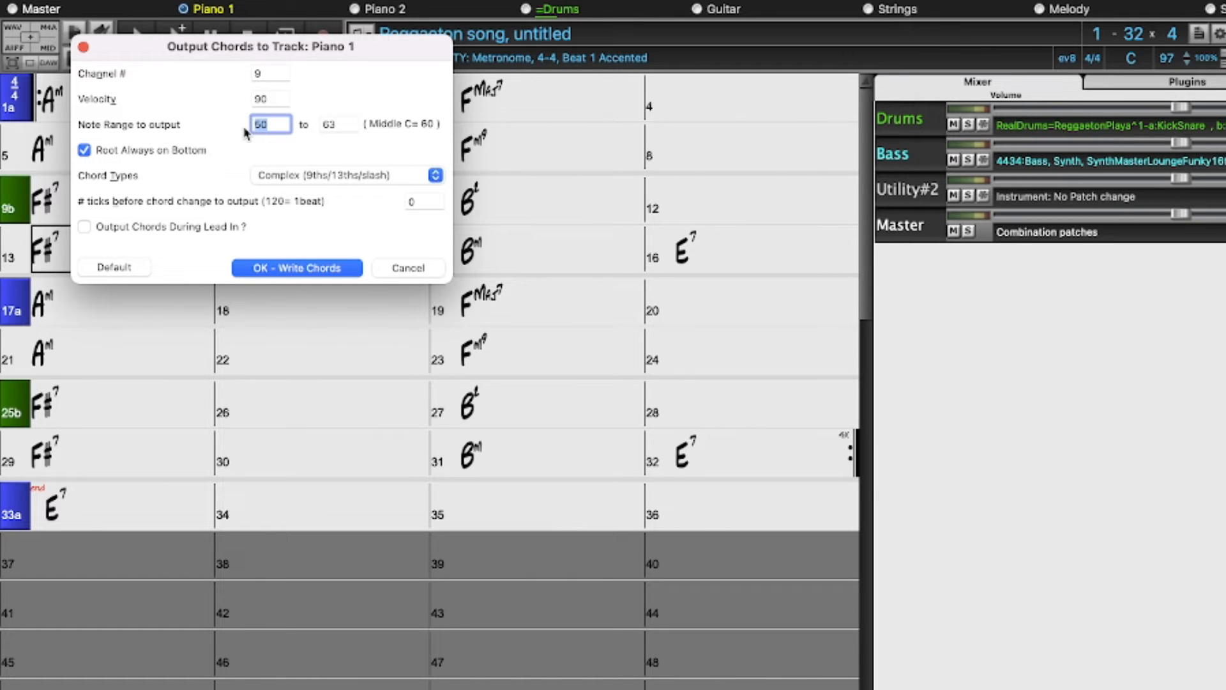
{"action": "double_click", "coordinate": [321, 124]}
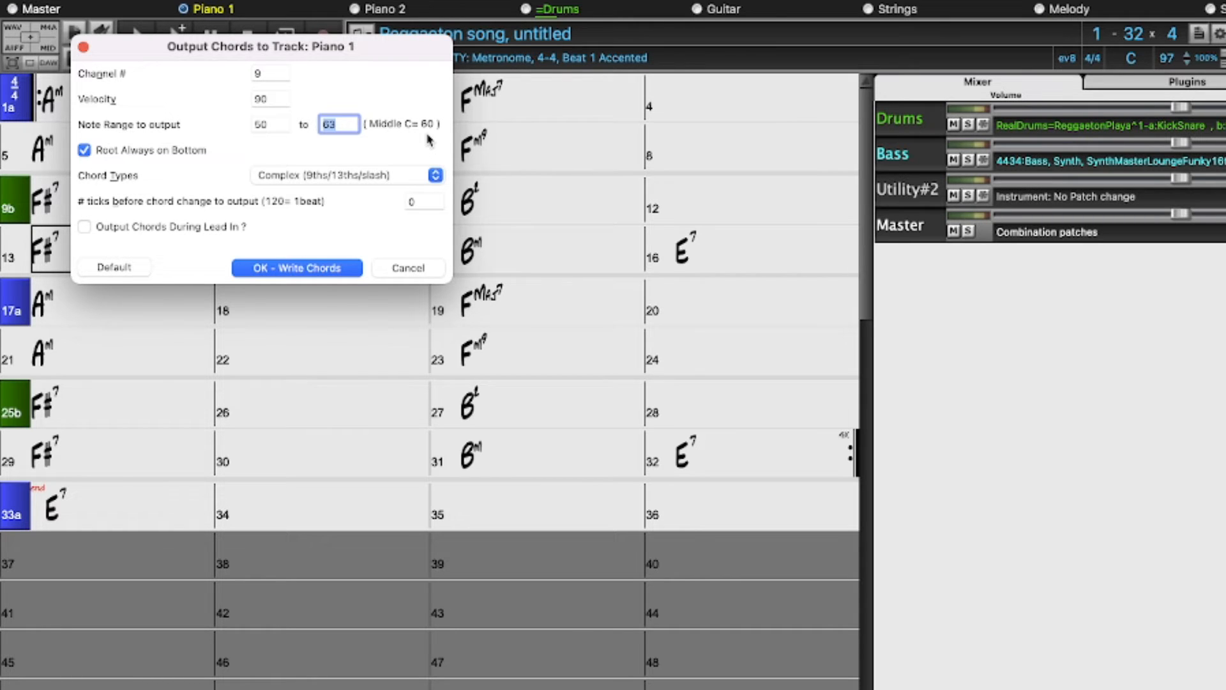
{"action": "key", "text": "shift+Tab"}
{"action": "type", "text": "60"}
{"action": "key", "text": "Tab"}
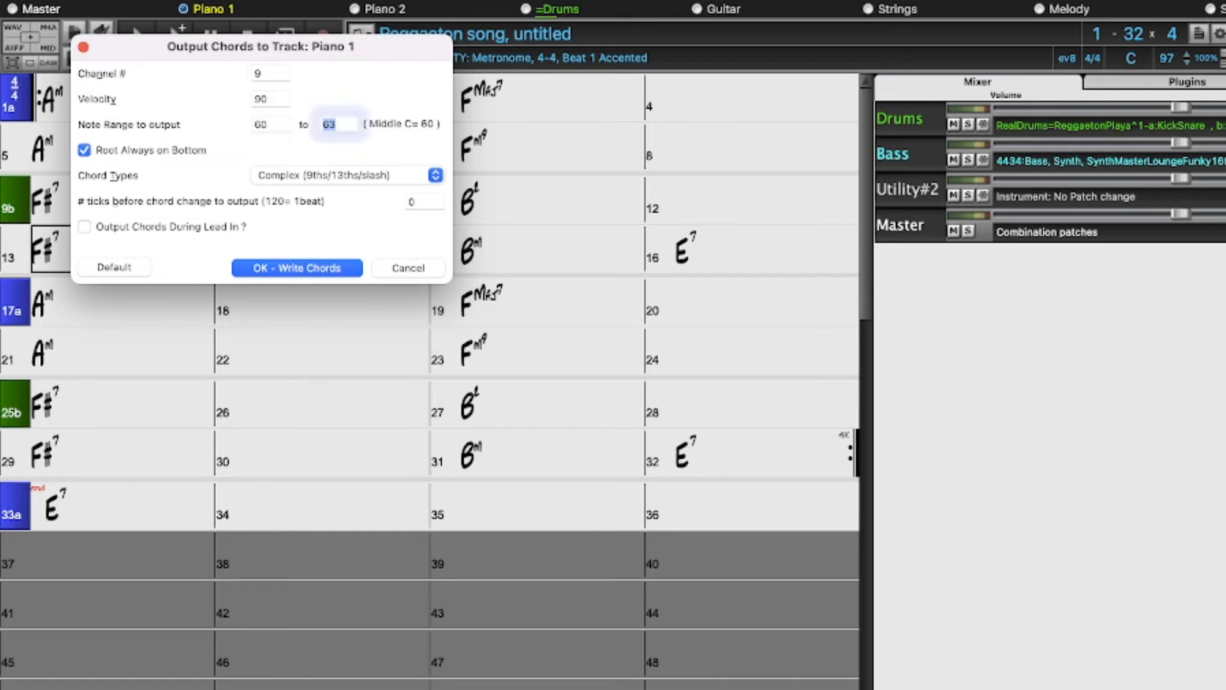
{"action": "type", "text": "72"}
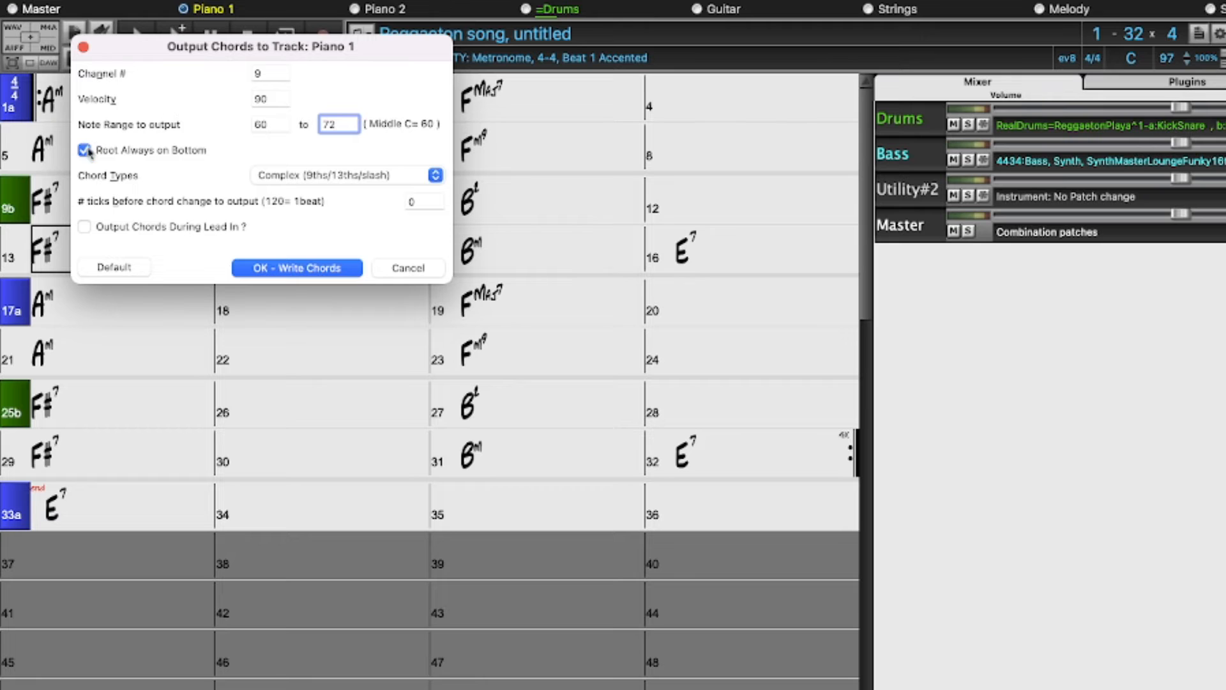
Step: Turn off Root Always on Bottom, set the chord types to Basic (Triads/7ths), and write the chords to the track
{"action": "left_click", "coordinate": [84, 151]}
{"action": "left_click", "coordinate": [350, 176]}
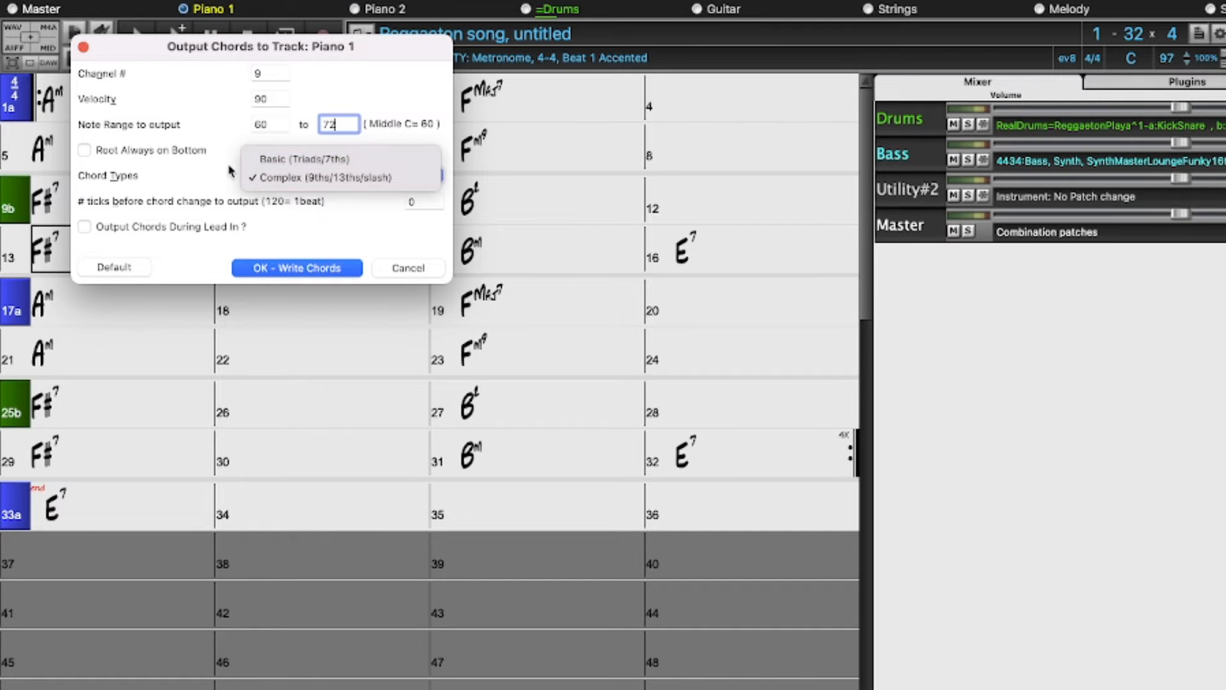
{"action": "left_click", "coordinate": [340, 160]}
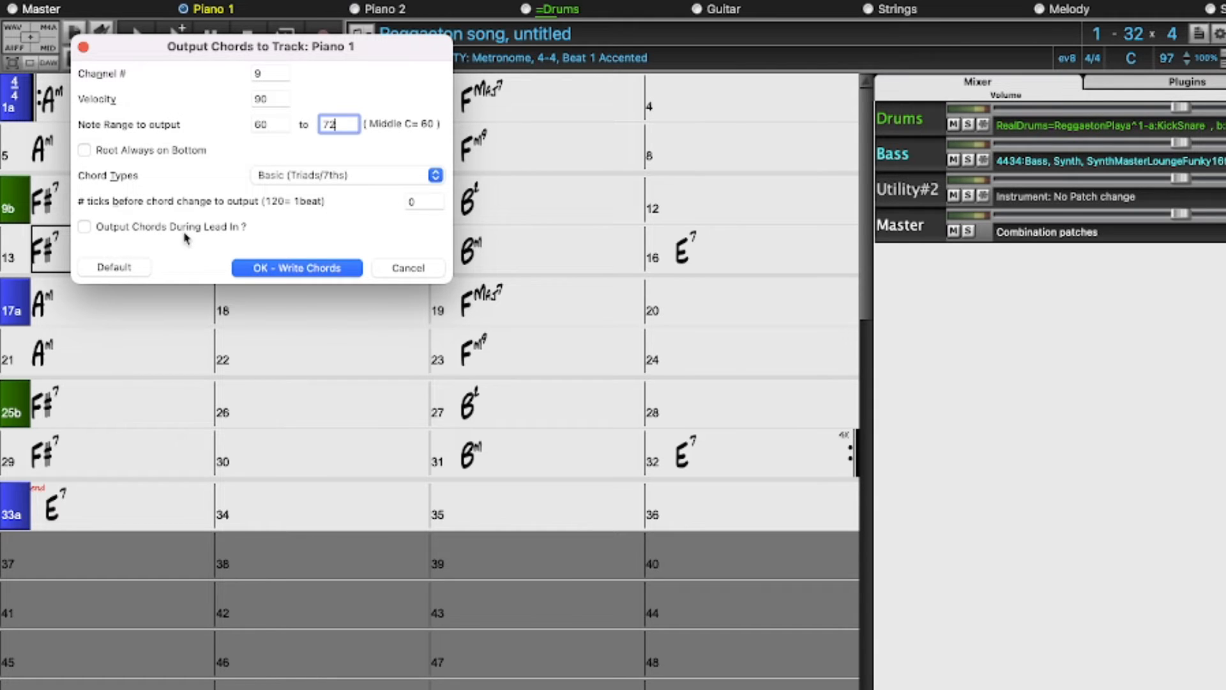
{"action": "left_click", "coordinate": [317, 269]}
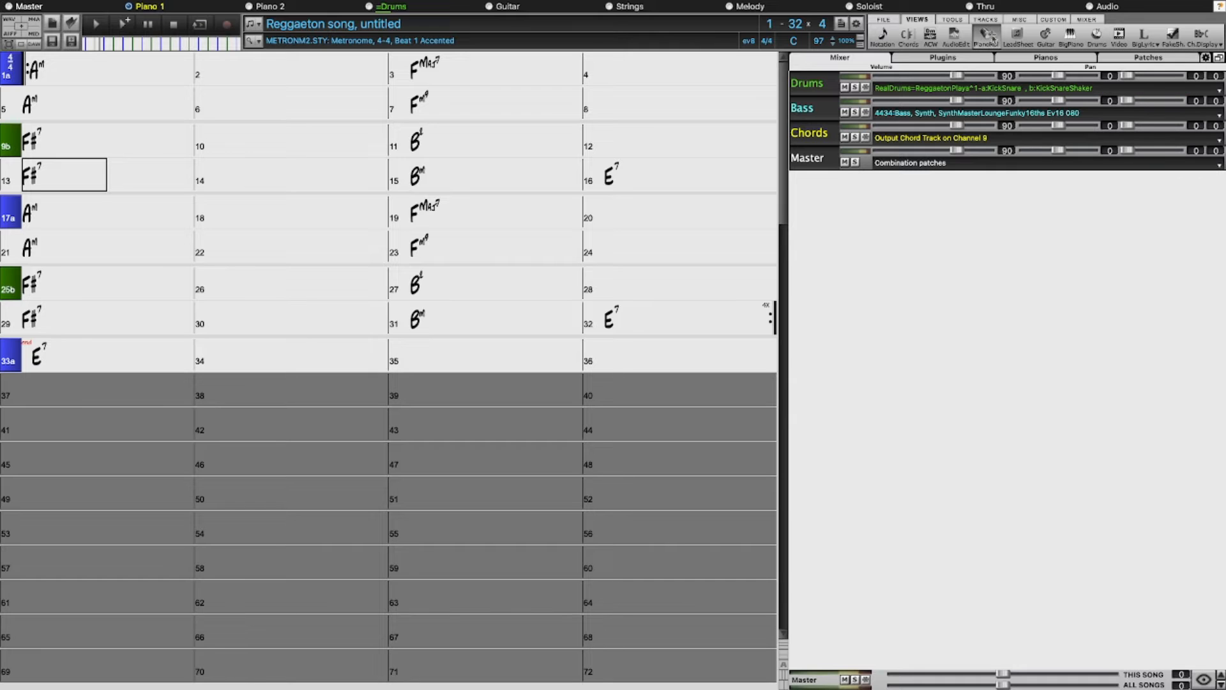
Step: Show the Chords track in the piano roll and examine its chord notes around bars 11 to 18
{"action": "left_click", "coordinate": [987, 38]}
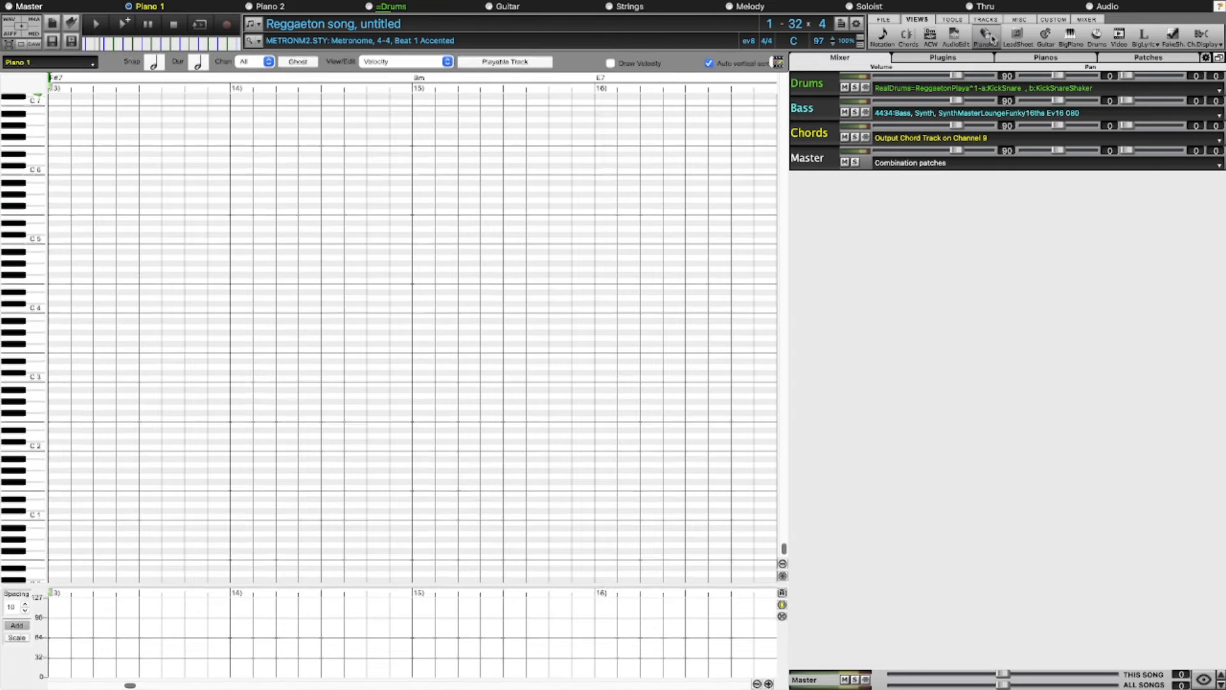
{"action": "left_click", "coordinate": [832, 134]}
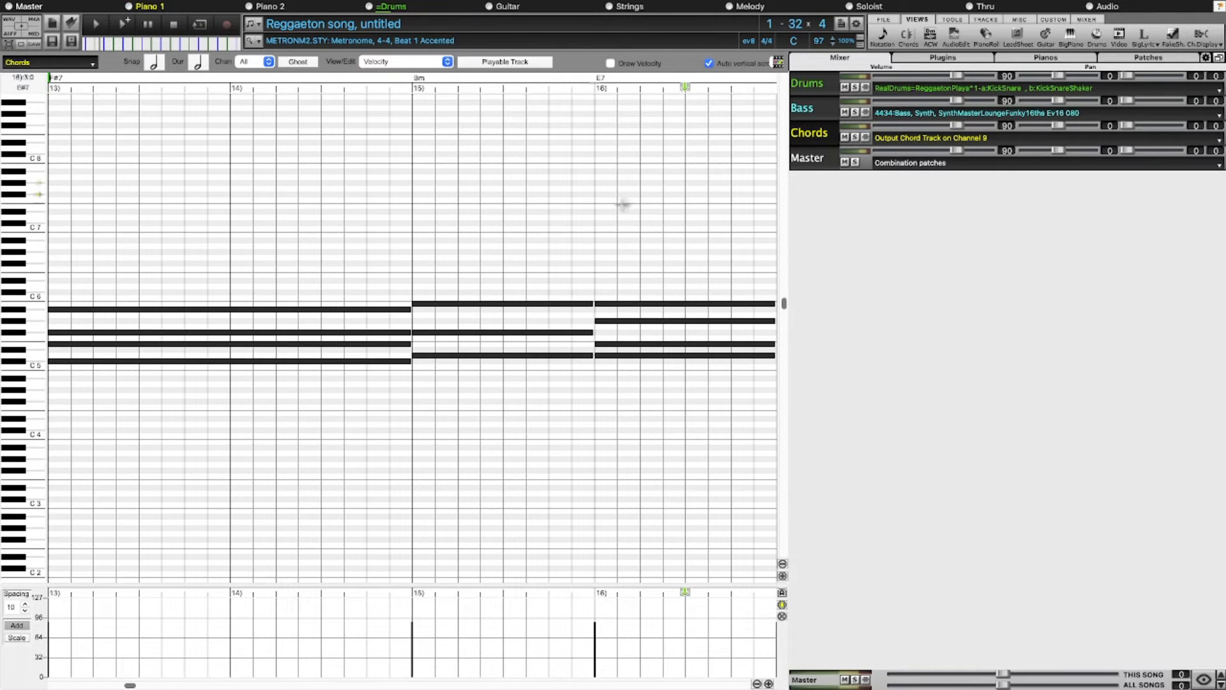
{"action": "scroll", "coordinate": [218, 207], "scroll_direction": "right", "scroll_amount": 6}
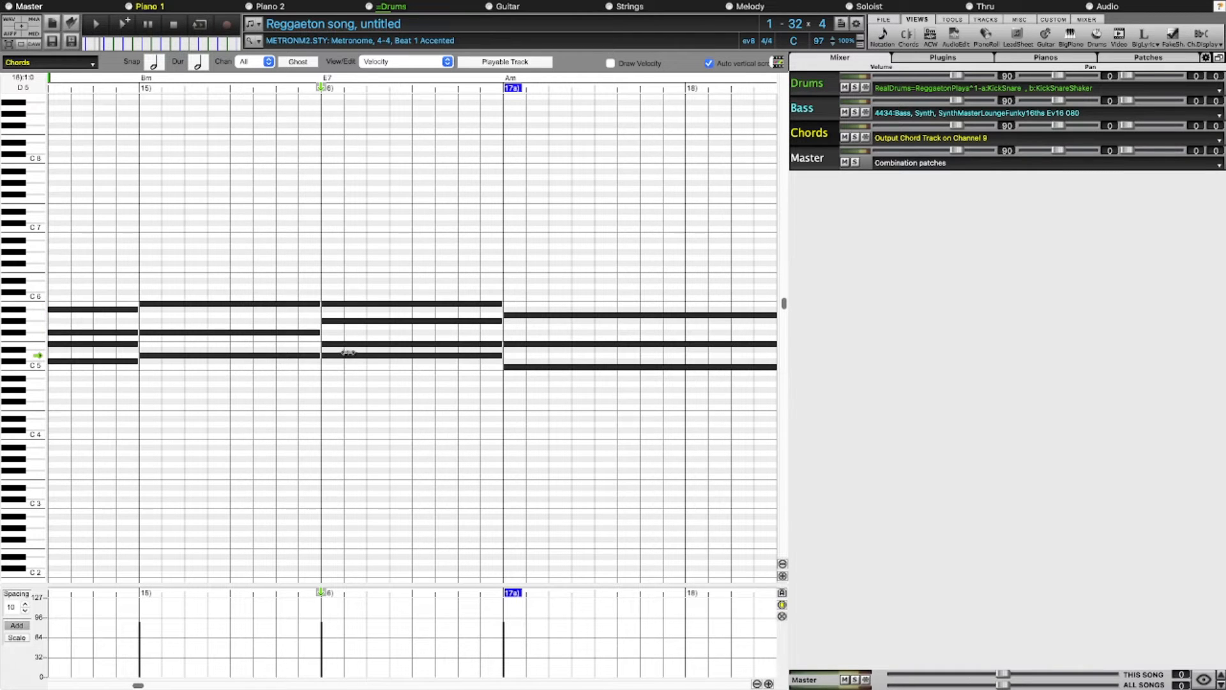
{"action": "scroll", "coordinate": [603, 268], "scroll_direction": "left", "scroll_amount": 5}
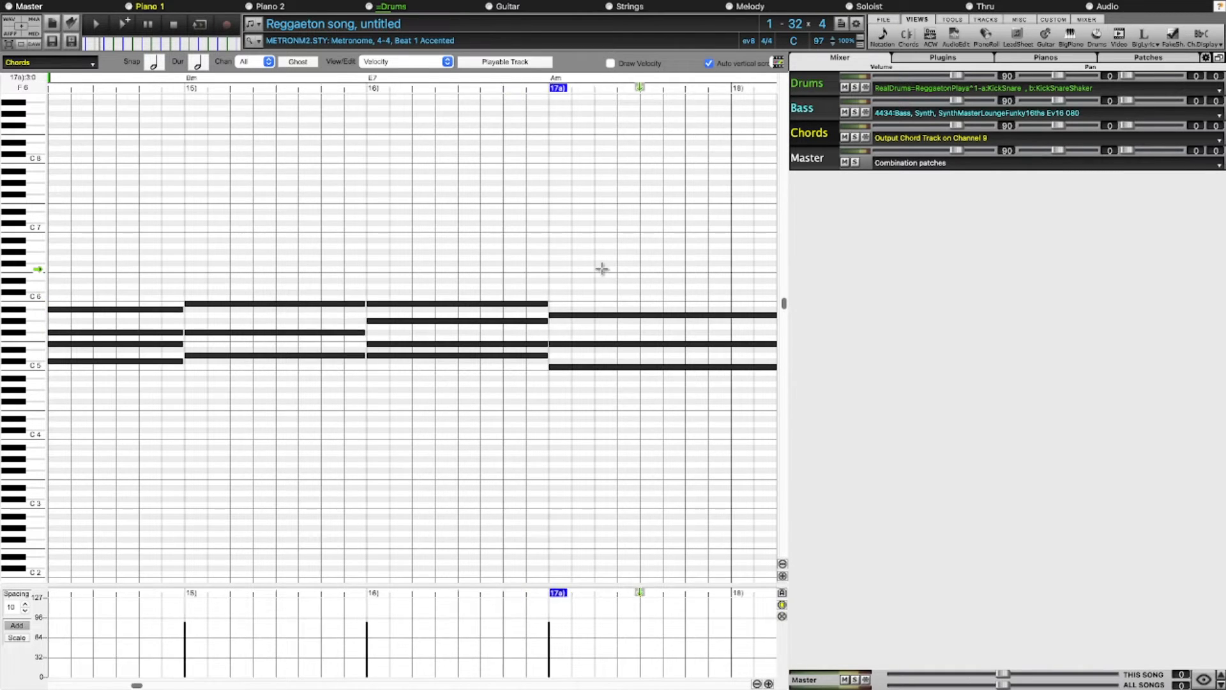
{"action": "scroll", "coordinate": [602, 264], "scroll_direction": "left", "scroll_amount": 7}
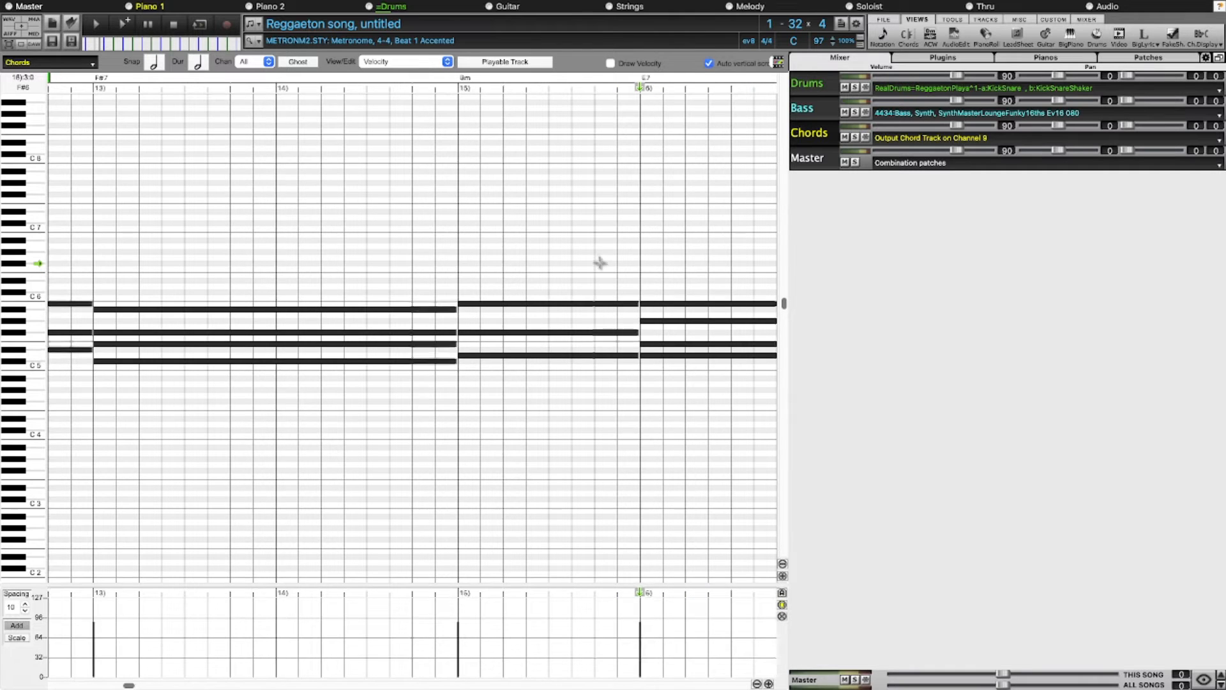
{"action": "scroll", "coordinate": [596, 257], "scroll_direction": "left", "scroll_amount": 5}
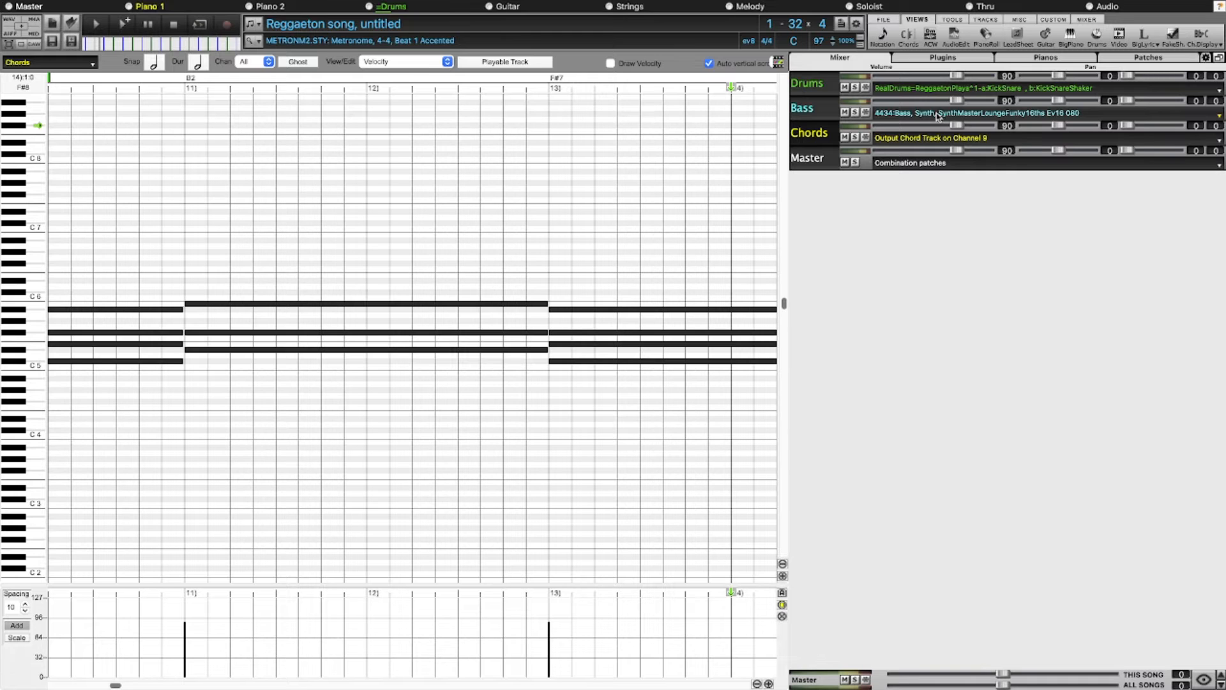
Step: List the Hi-Q MIDI patch plugins for the Chords track and filter them by "synthmaster"
{"action": "right_click", "coordinate": [906, 141]}
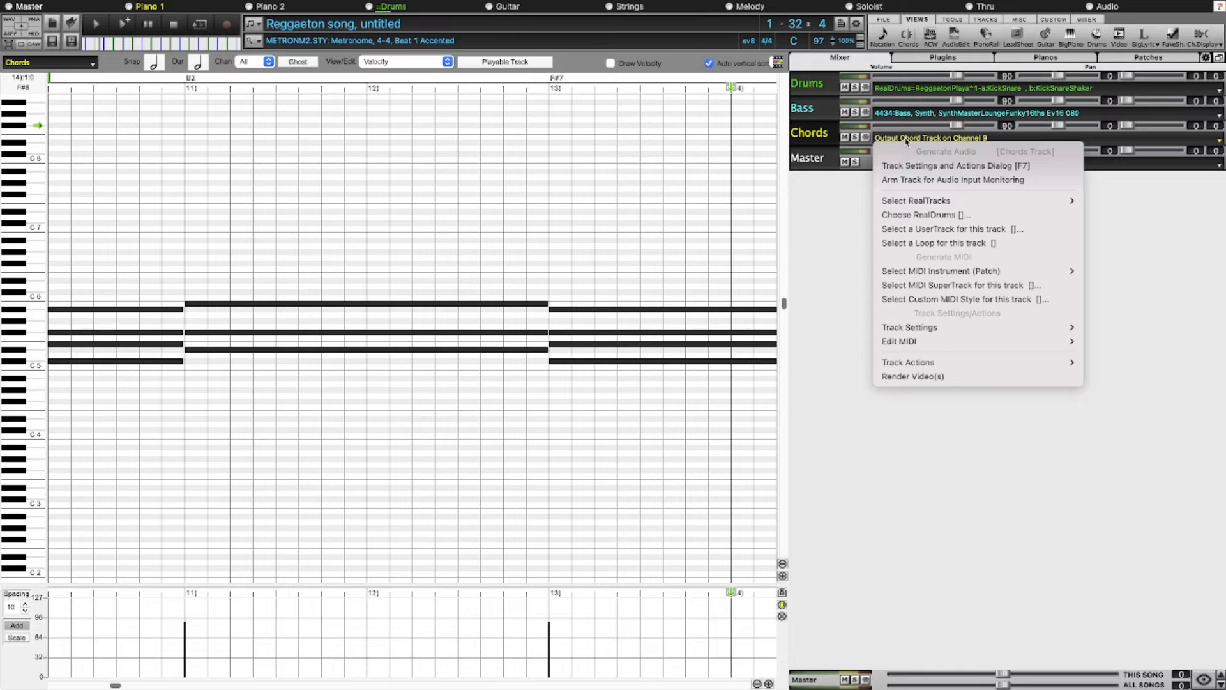
{"action": "mouse_move", "coordinate": [912, 272]}
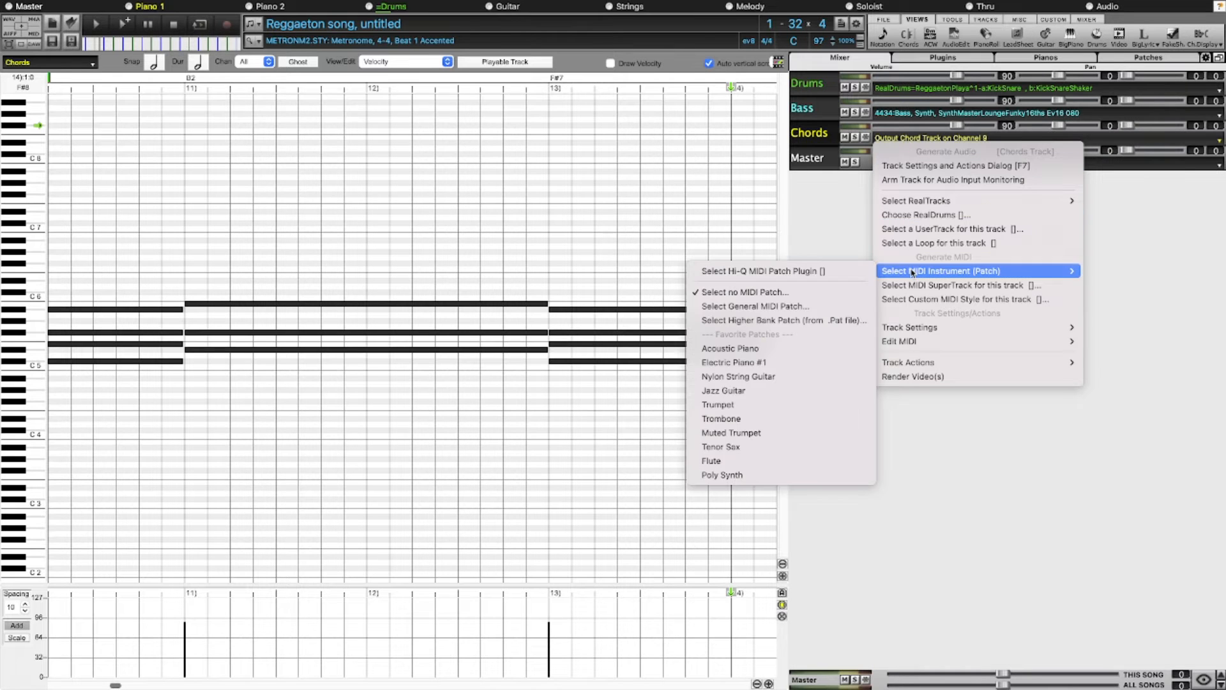
{"action": "left_click", "coordinate": [767, 272]}
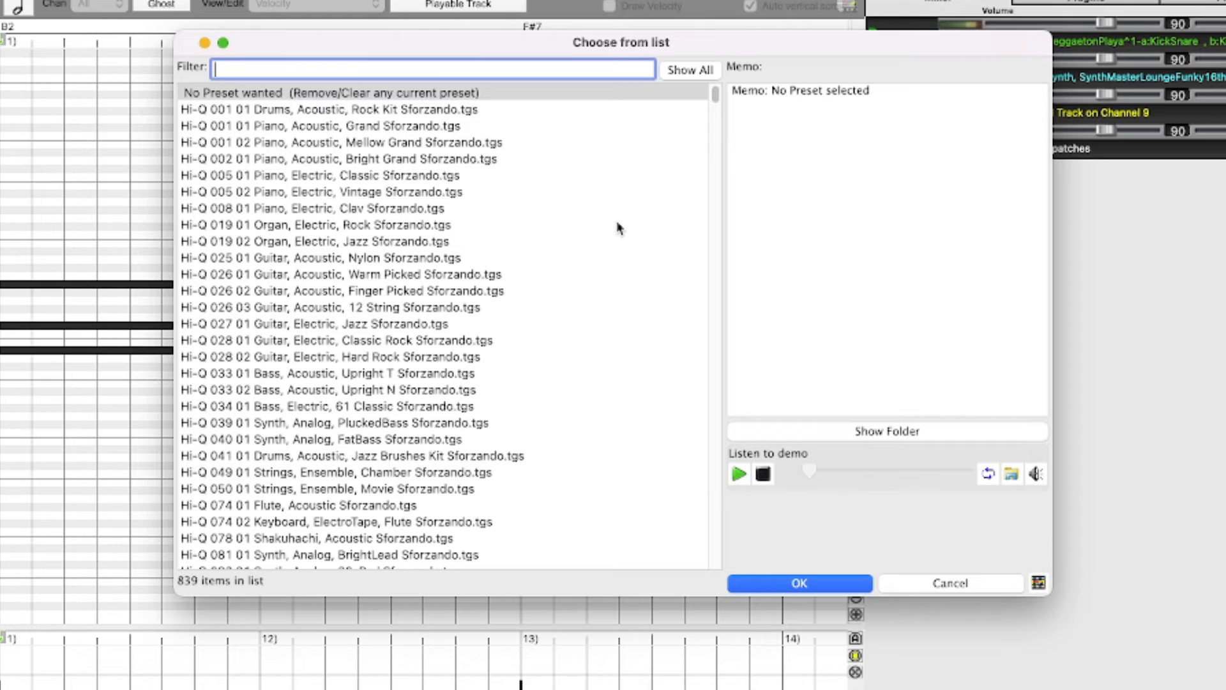
{"action": "left_click_drag", "start_coordinate": [715, 95], "coordinate": [714, 136]}
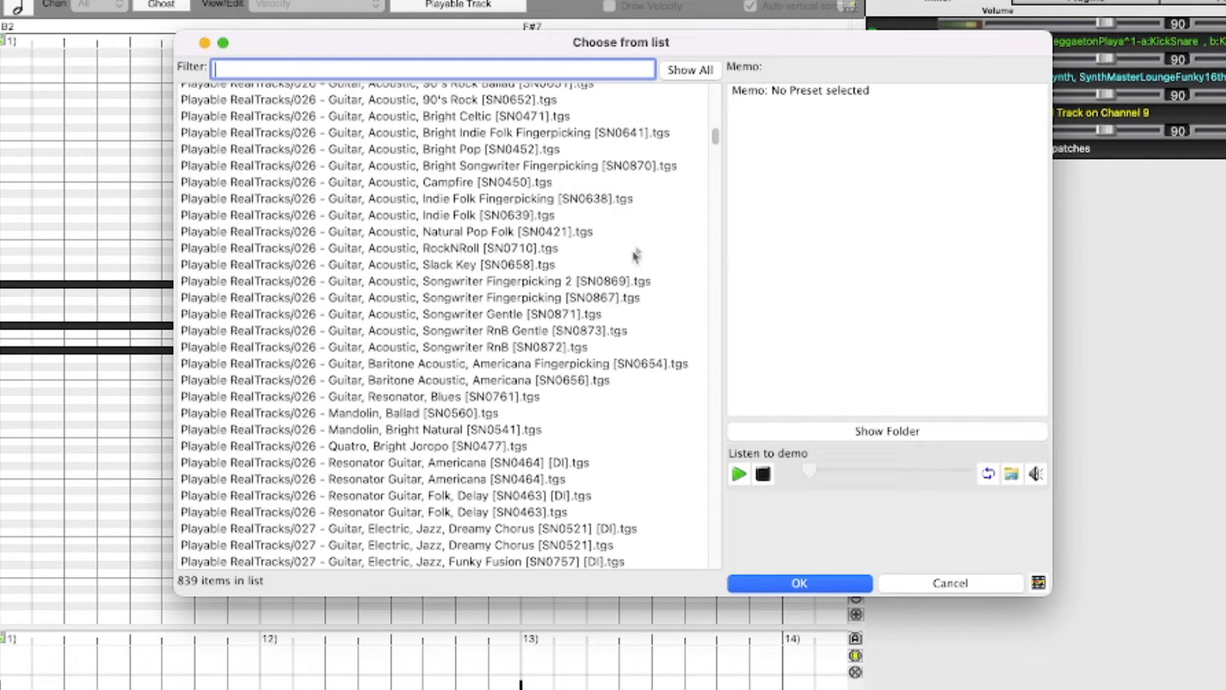
{"action": "left_click_drag", "start_coordinate": [716, 137], "coordinate": [717, 111]}
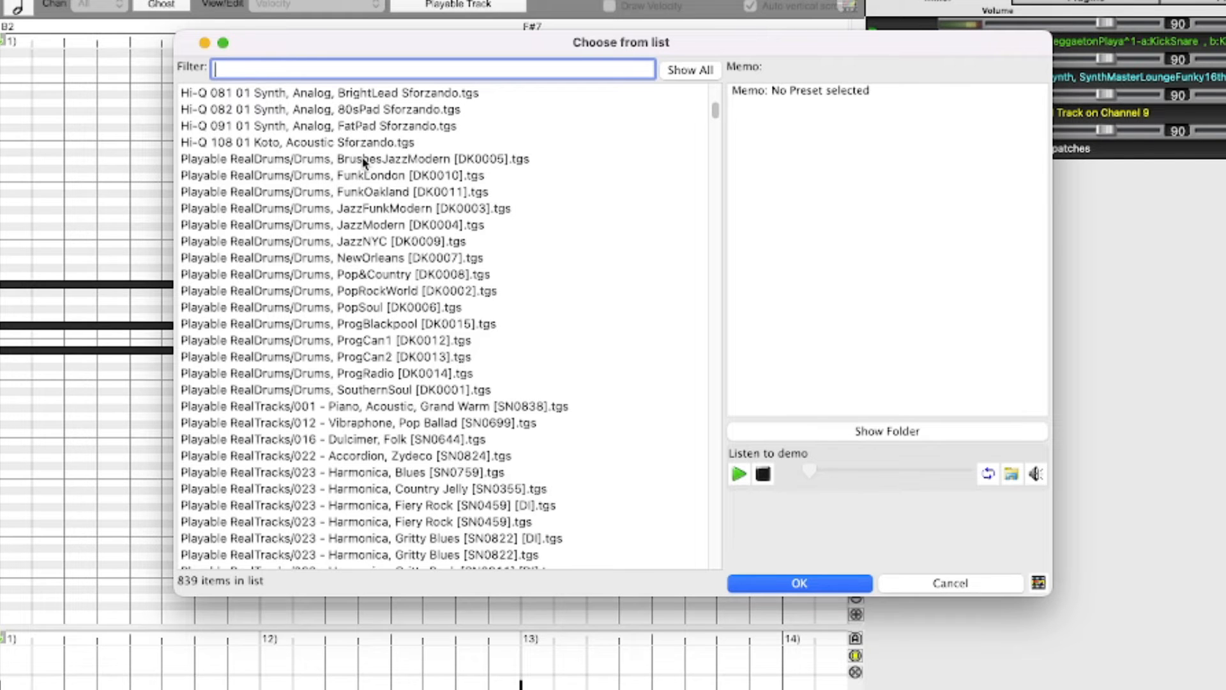
{"action": "type", "text": "synth"}
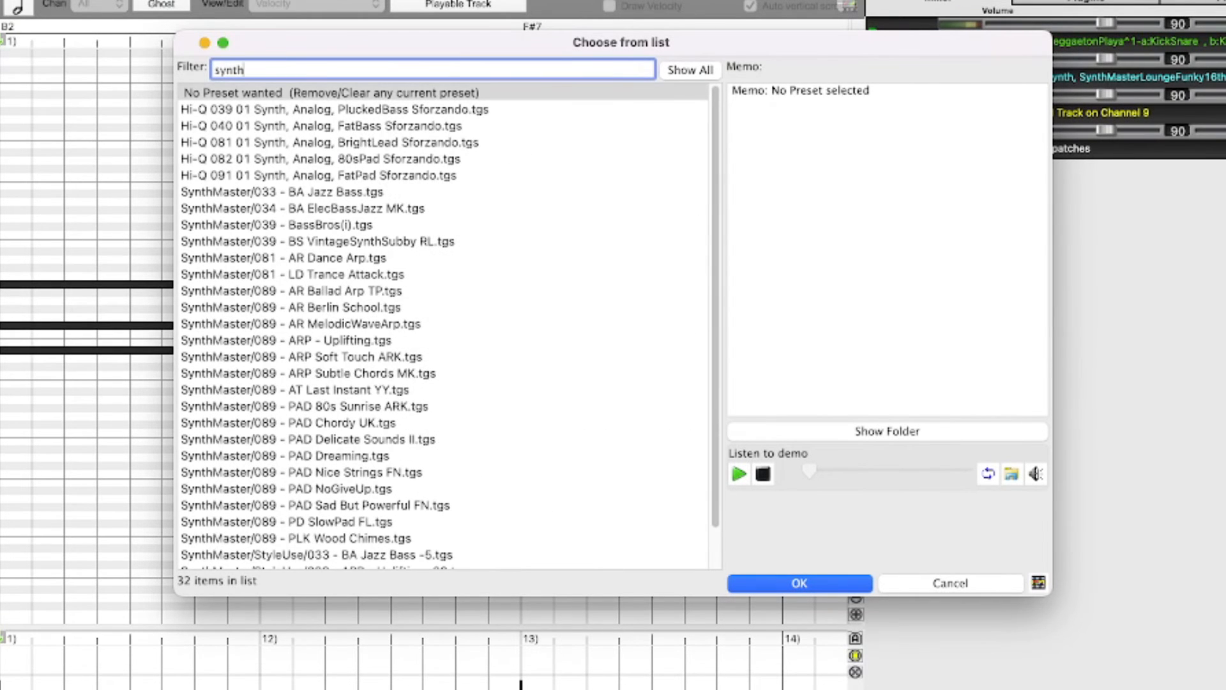
{"action": "type", "text": "master"}
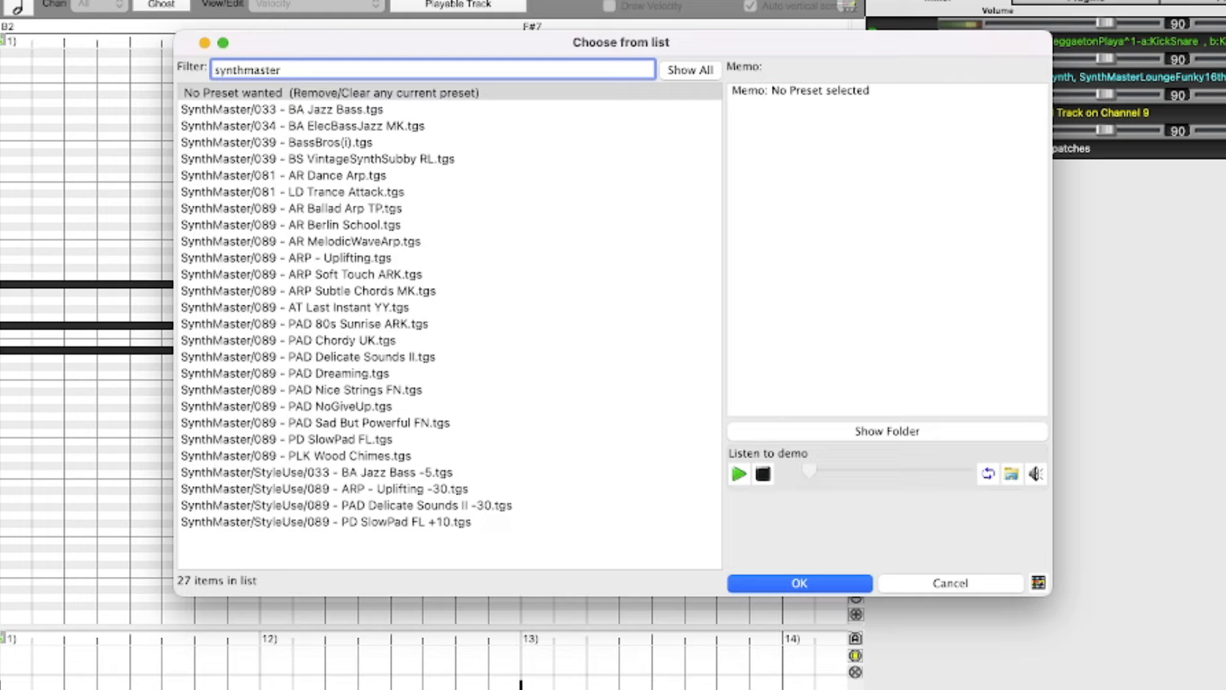
Step: Audition the demos of the SynthMaster presets AR Dance Arp, PAD Dreaming and PAD Chordy UK
{"action": "left_click", "coordinate": [362, 176]}
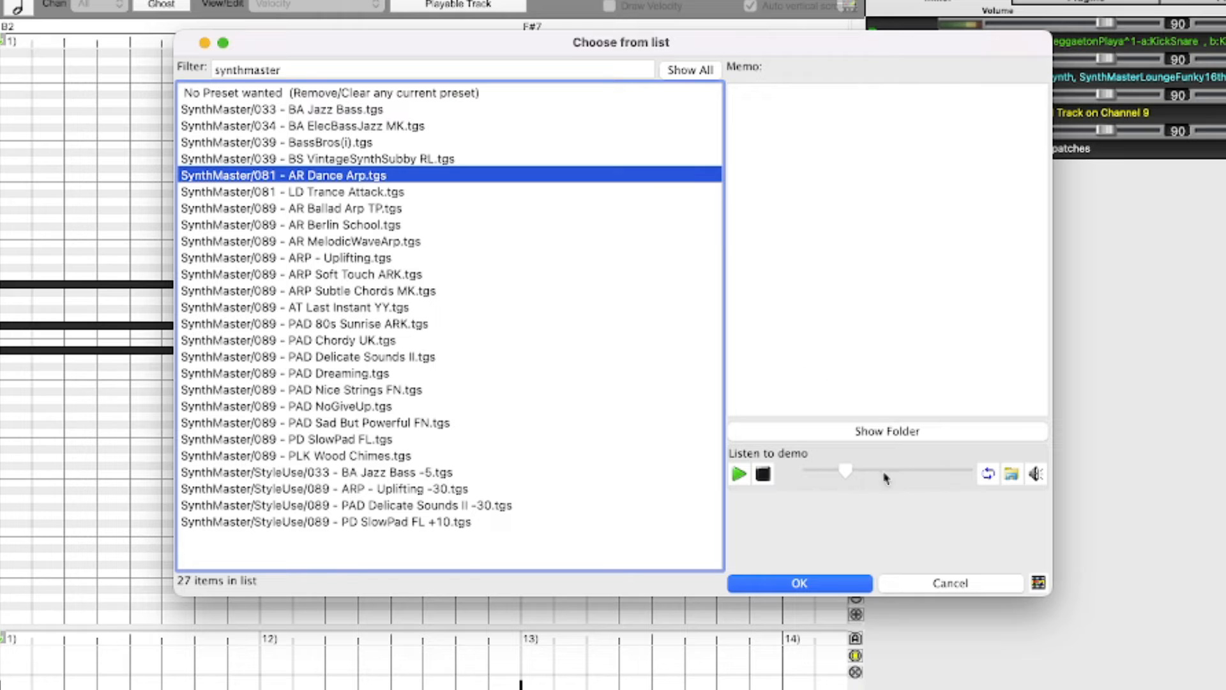
{"action": "left_click_drag", "start_coordinate": [850, 473], "coordinate": [900, 478]}
{"action": "left_click", "coordinate": [335, 375]}
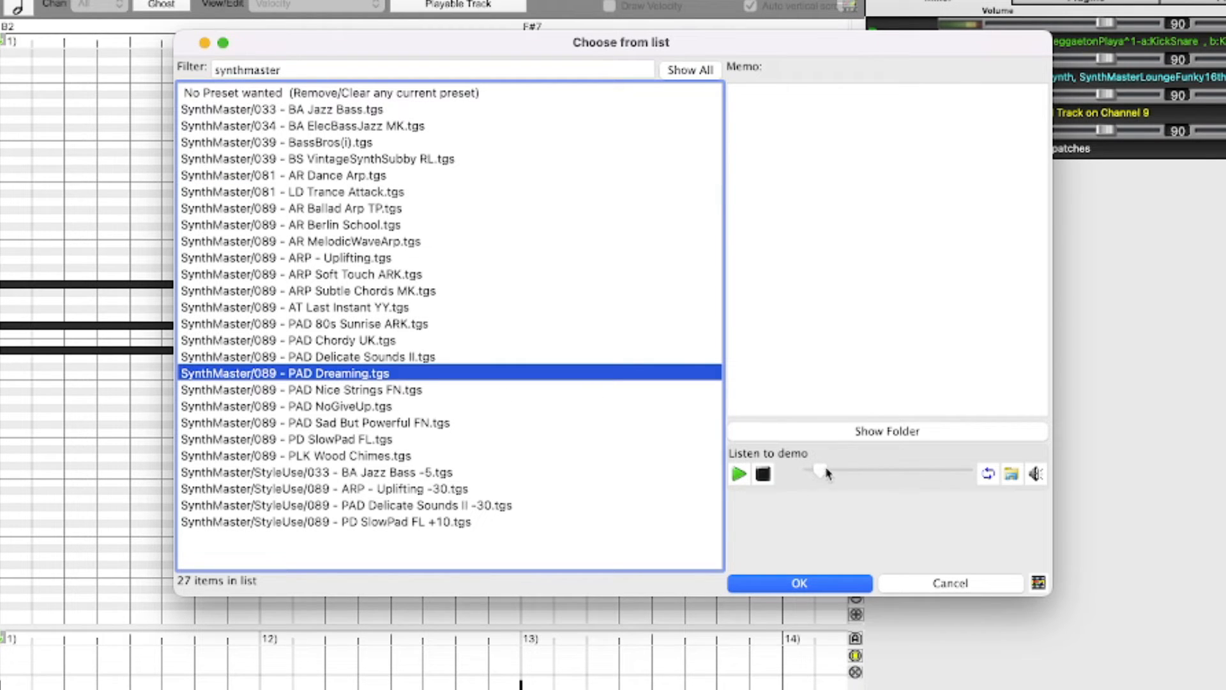
{"action": "left_click_drag", "start_coordinate": [824, 472], "coordinate": [914, 474]}
{"action": "left_click", "coordinate": [390, 344]}
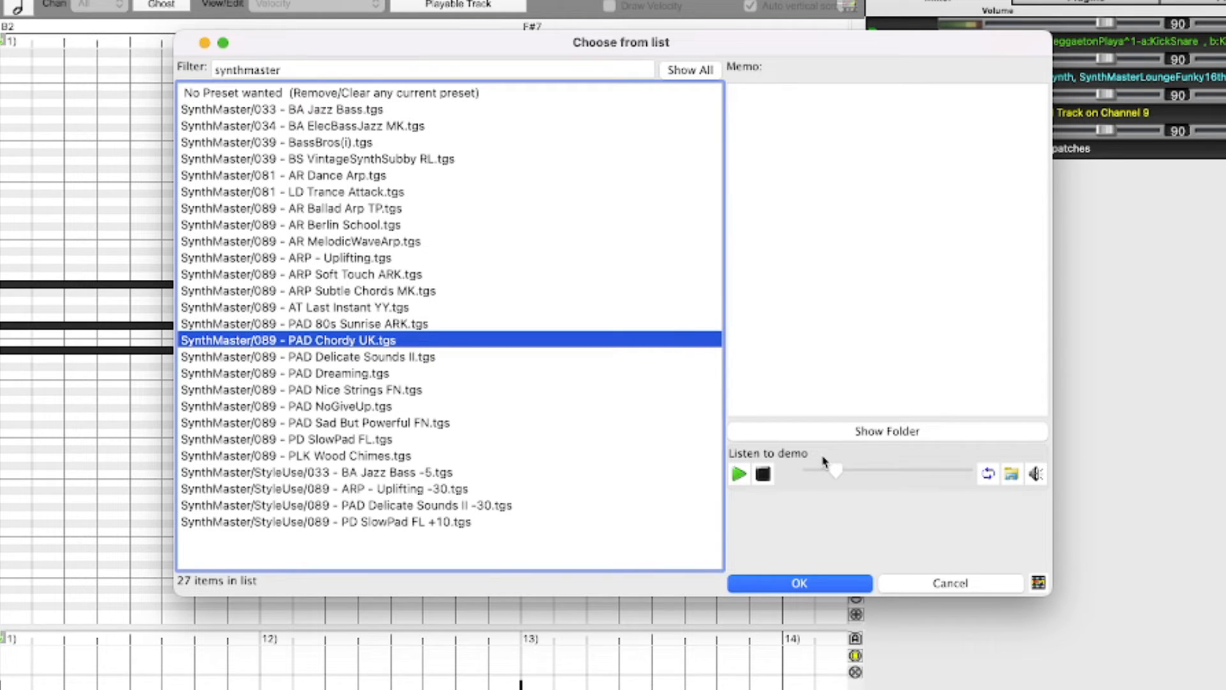
{"action": "left_click_drag", "start_coordinate": [834, 478], "coordinate": [898, 479]}
Step: Audition the SynthMaster/089 - AR MelodicWaveArp preset and assign it to the Chords track
{"action": "left_click", "coordinate": [393, 242]}
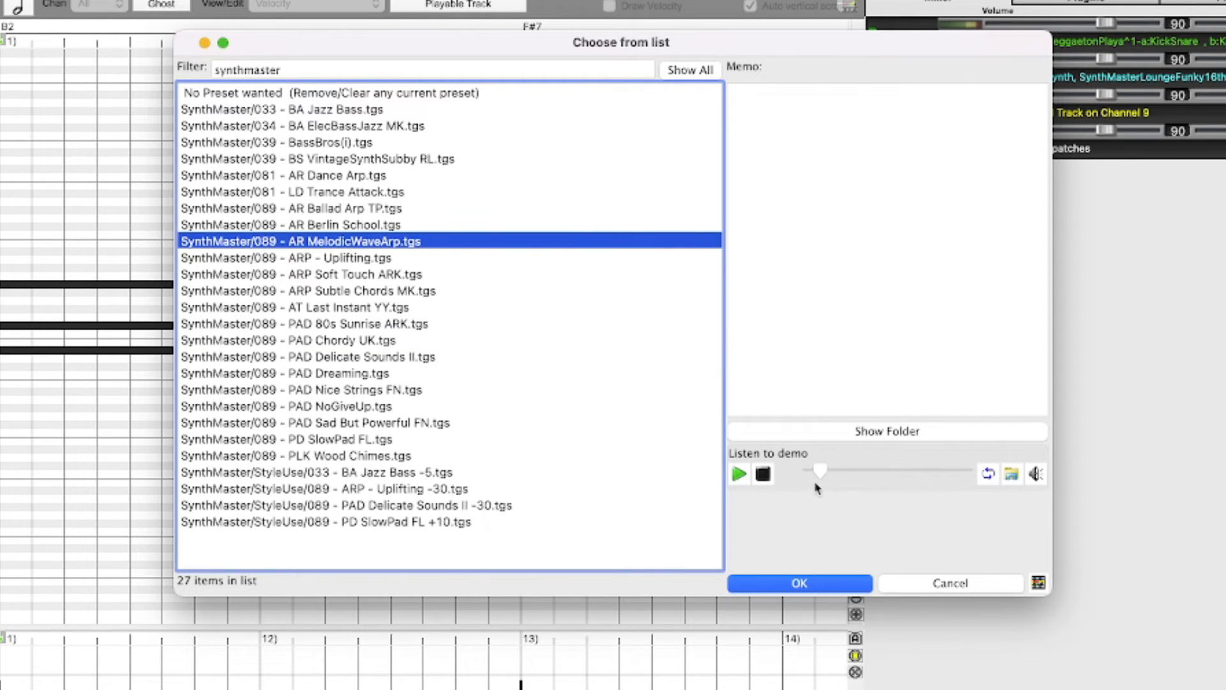
{"action": "left_click_drag", "start_coordinate": [823, 479], "coordinate": [897, 475]}
{"action": "left_click", "coordinate": [763, 475]}
{"action": "left_click", "coordinate": [833, 587]}
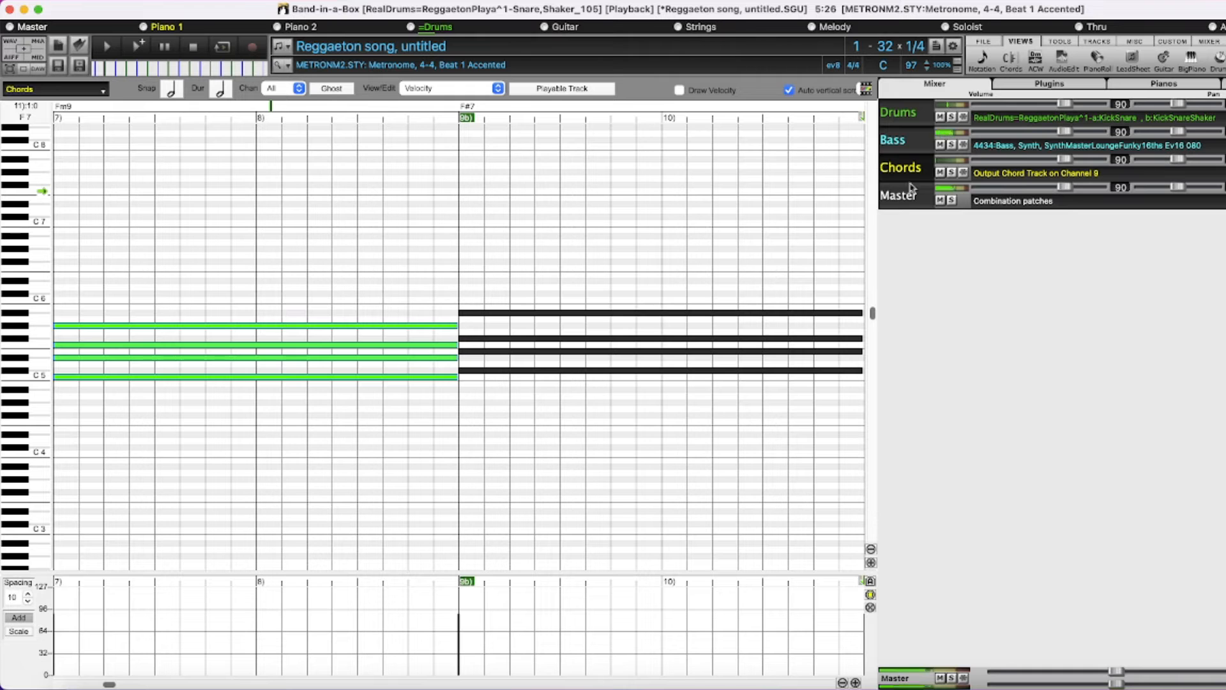
Step: Solo the Chords track during playback and view its SynthMaster Player plugin window beside the mixer
{"action": "left_click", "coordinate": [952, 173]}
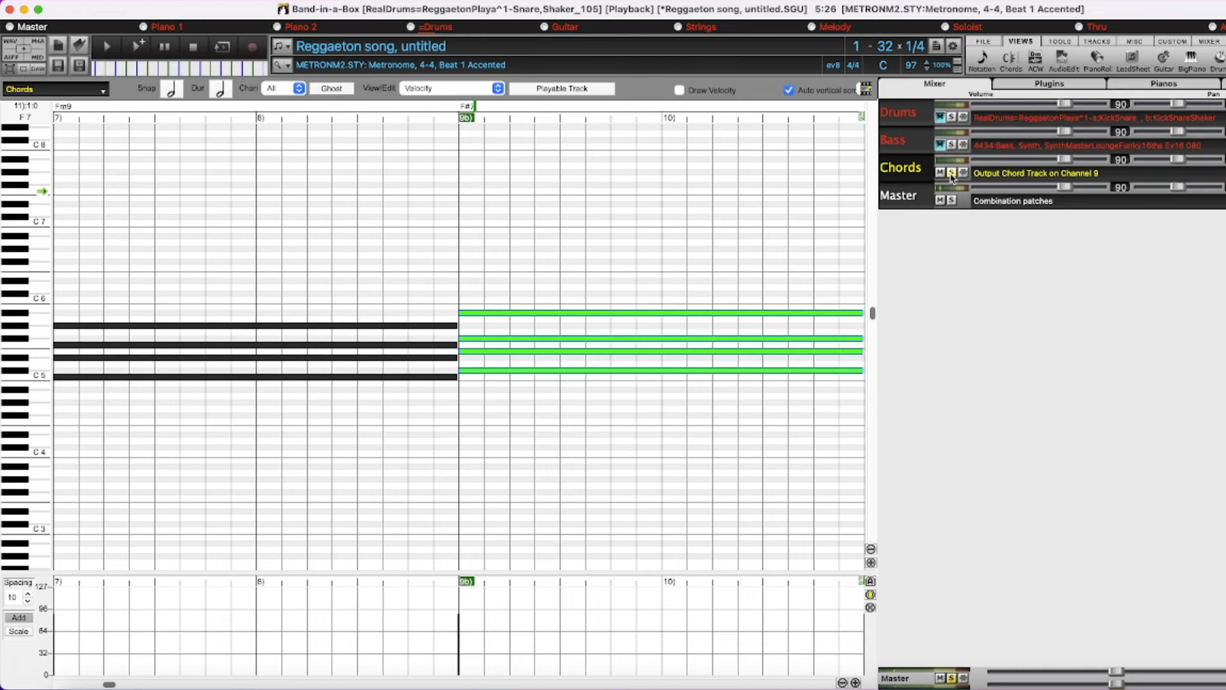
{"action": "left_click", "coordinate": [1044, 84]}
{"action": "double_click", "coordinate": [1023, 168]}
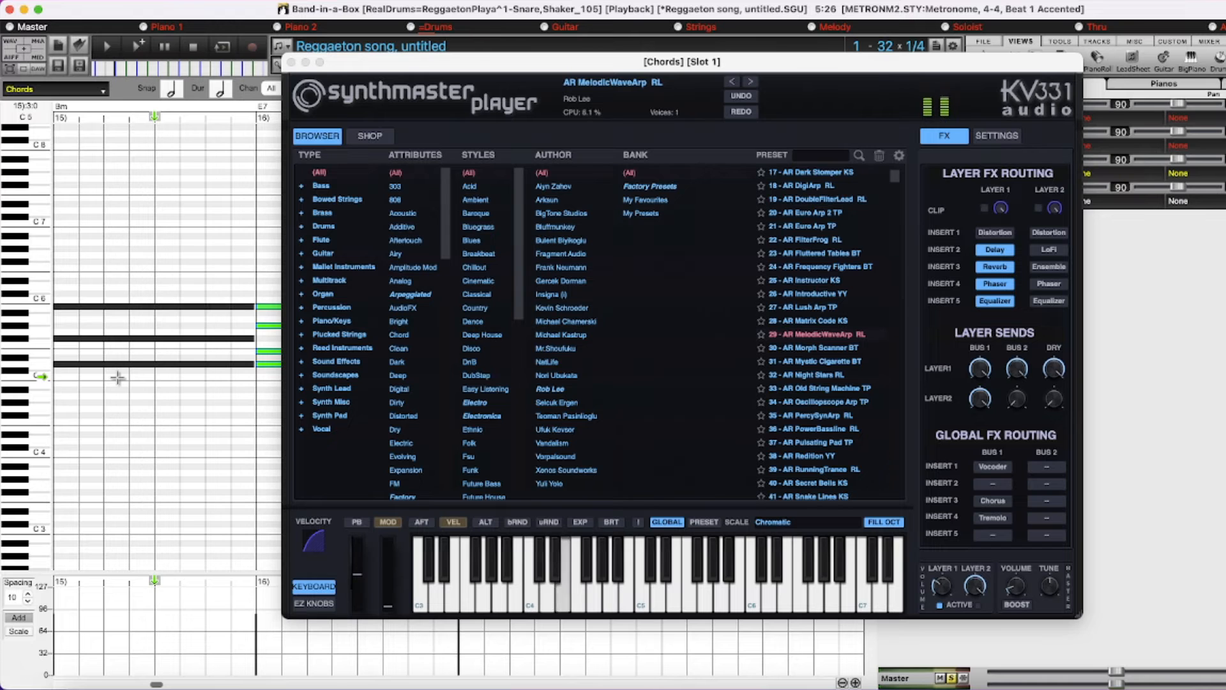
{"action": "left_click_drag", "start_coordinate": [1068, 65], "coordinate": [923, 65]}
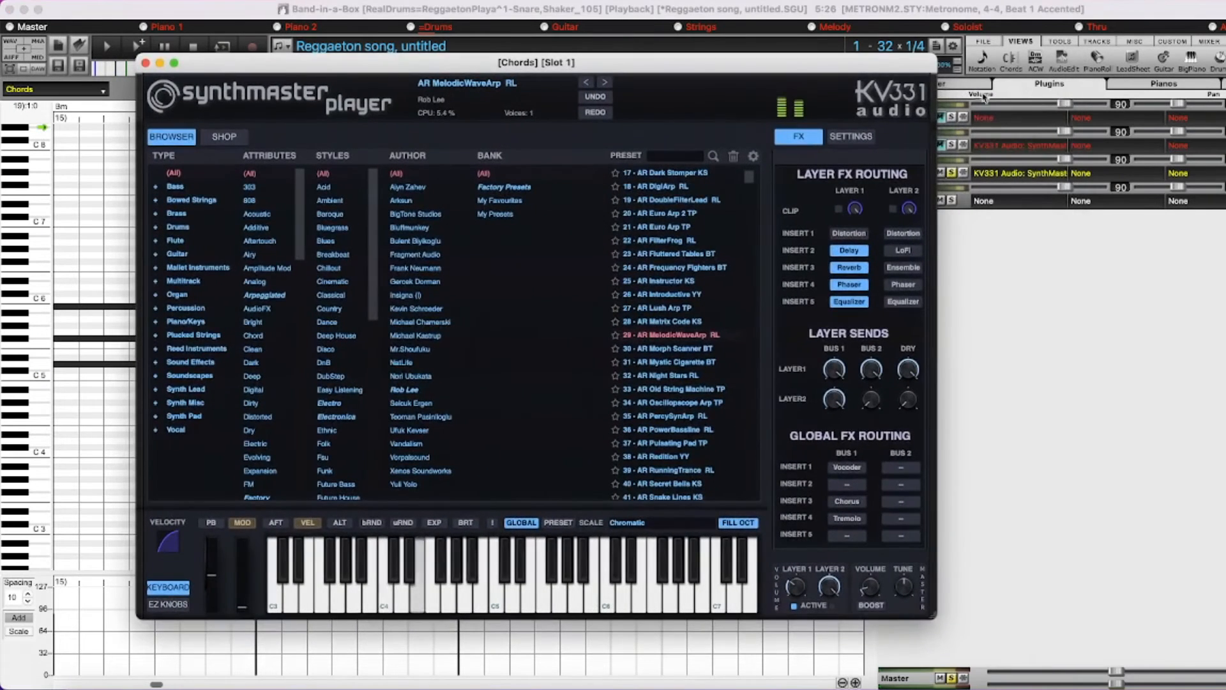
Step: Unsolo the Chords track, close its plugin window and stop playback
{"action": "left_click", "coordinate": [952, 172]}
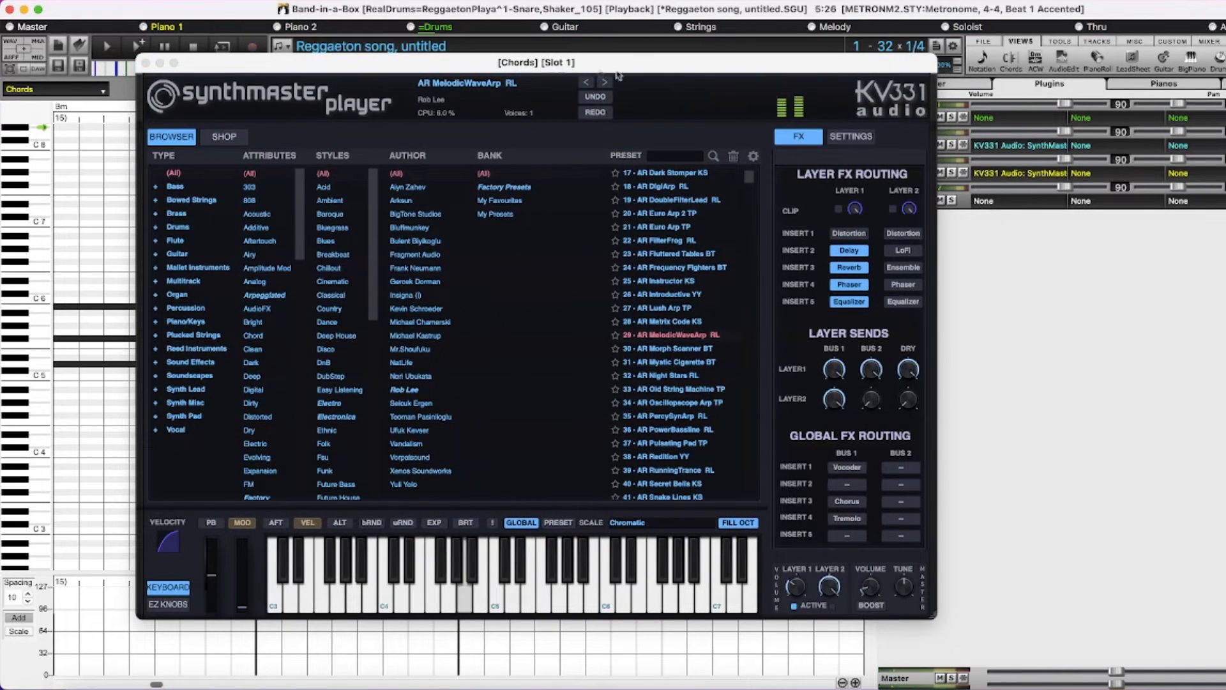
{"action": "left_click", "coordinate": [145, 64]}
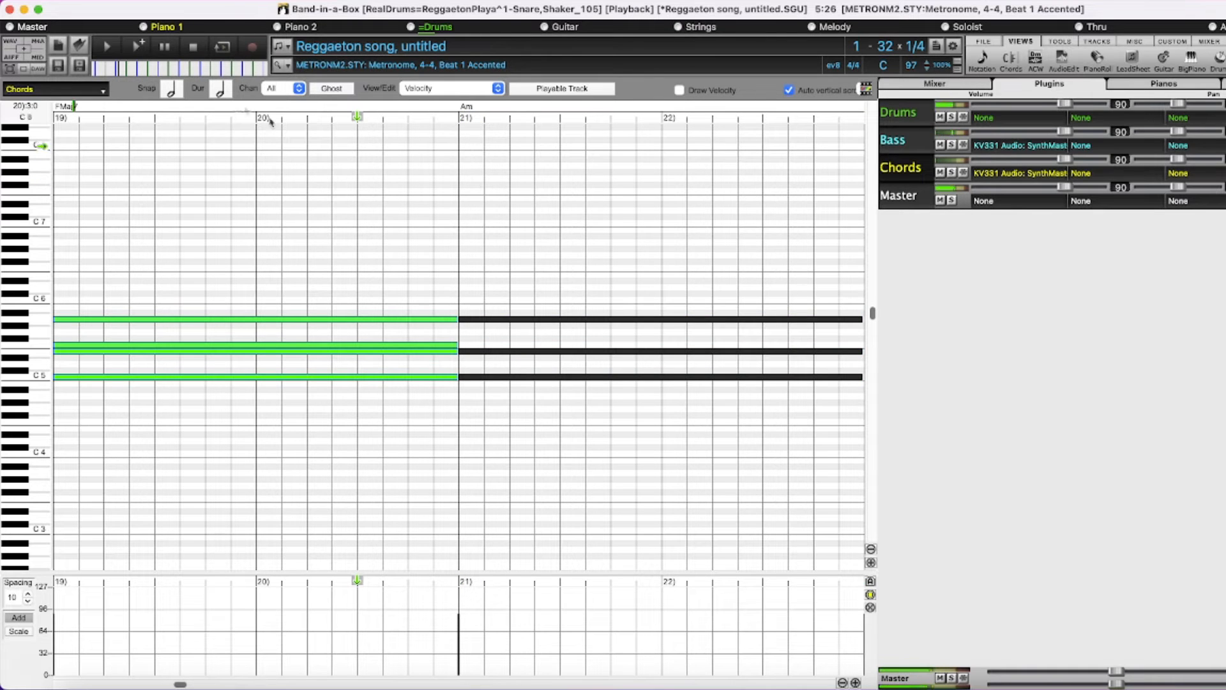
{"action": "left_click", "coordinate": [189, 47]}
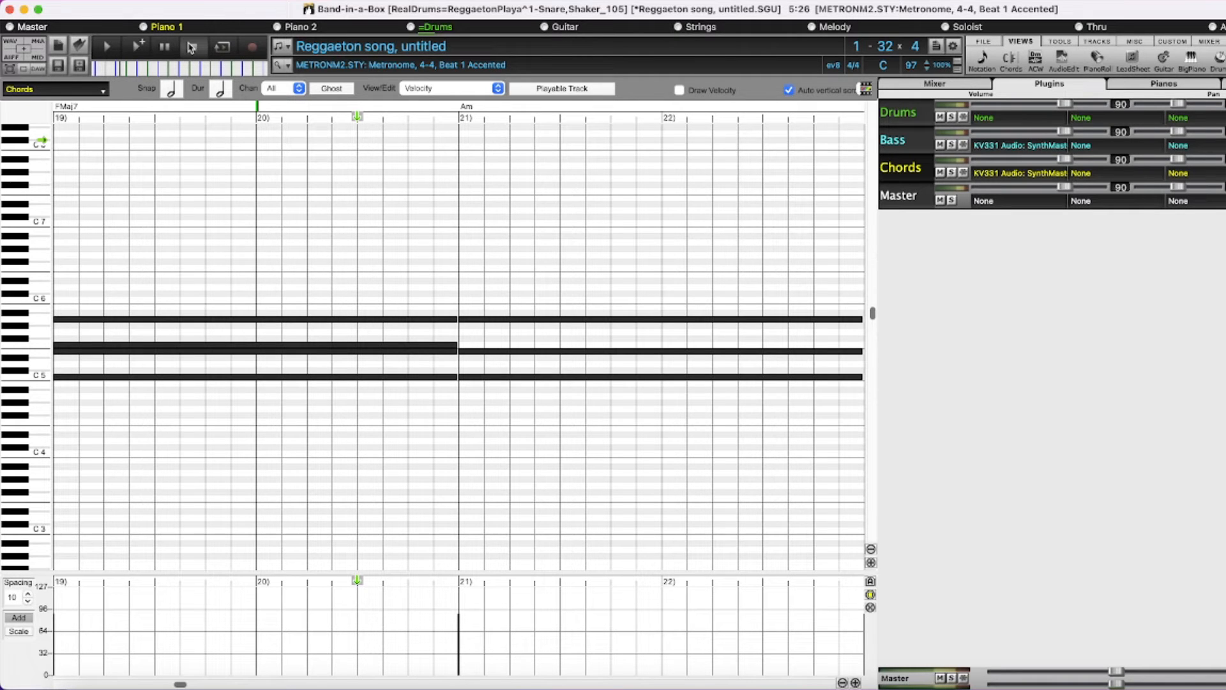
{"action": "left_click", "coordinate": [191, 47]}
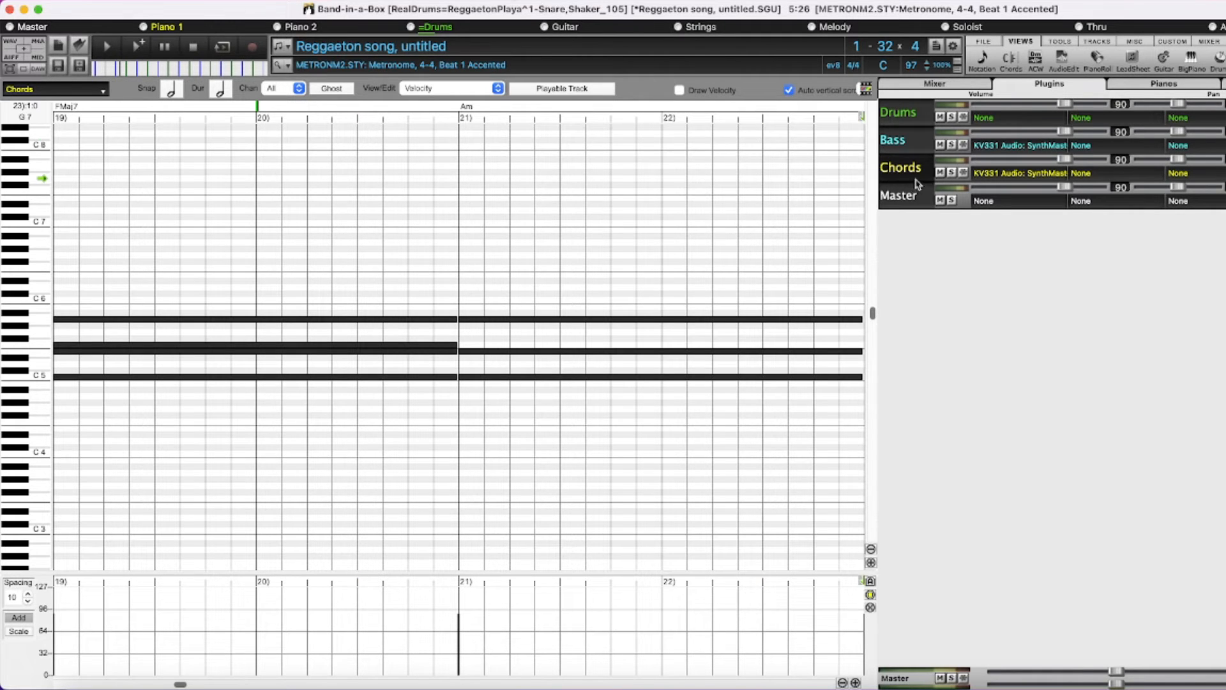
Step: Start generating the chord track on Utility#2 again with the chord types set to Complex (9ths/13ths/slash)
{"action": "left_click", "coordinate": [935, 84]}
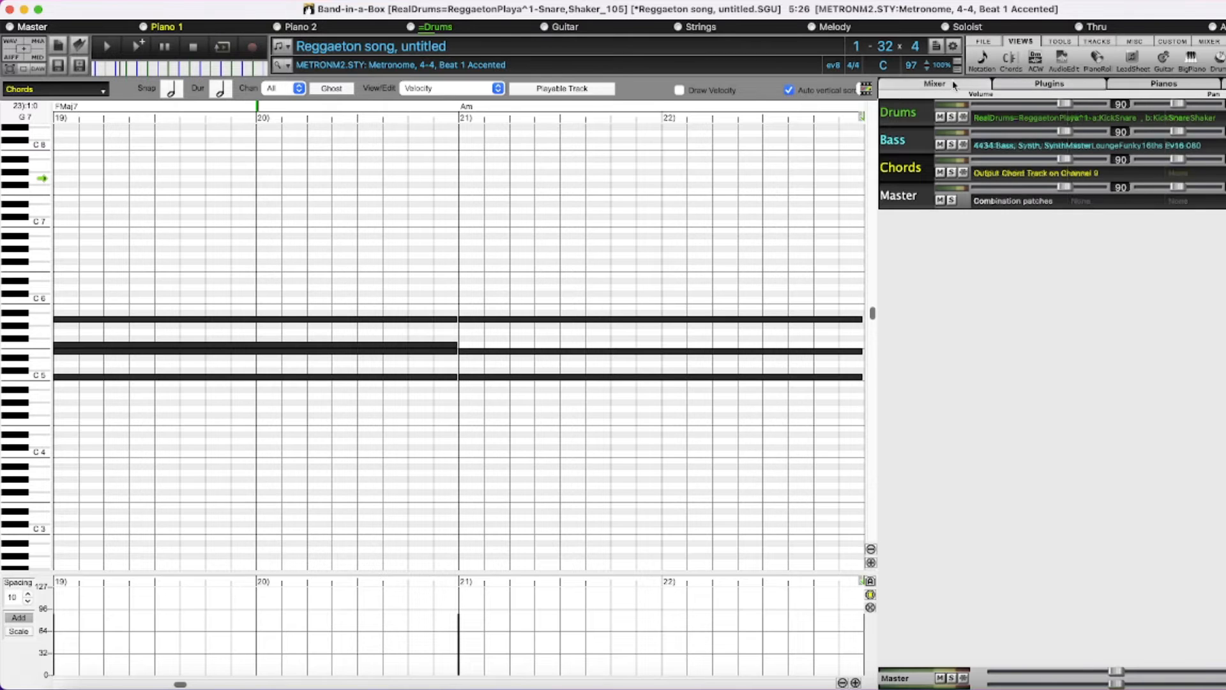
{"action": "right_click", "coordinate": [1040, 181]}
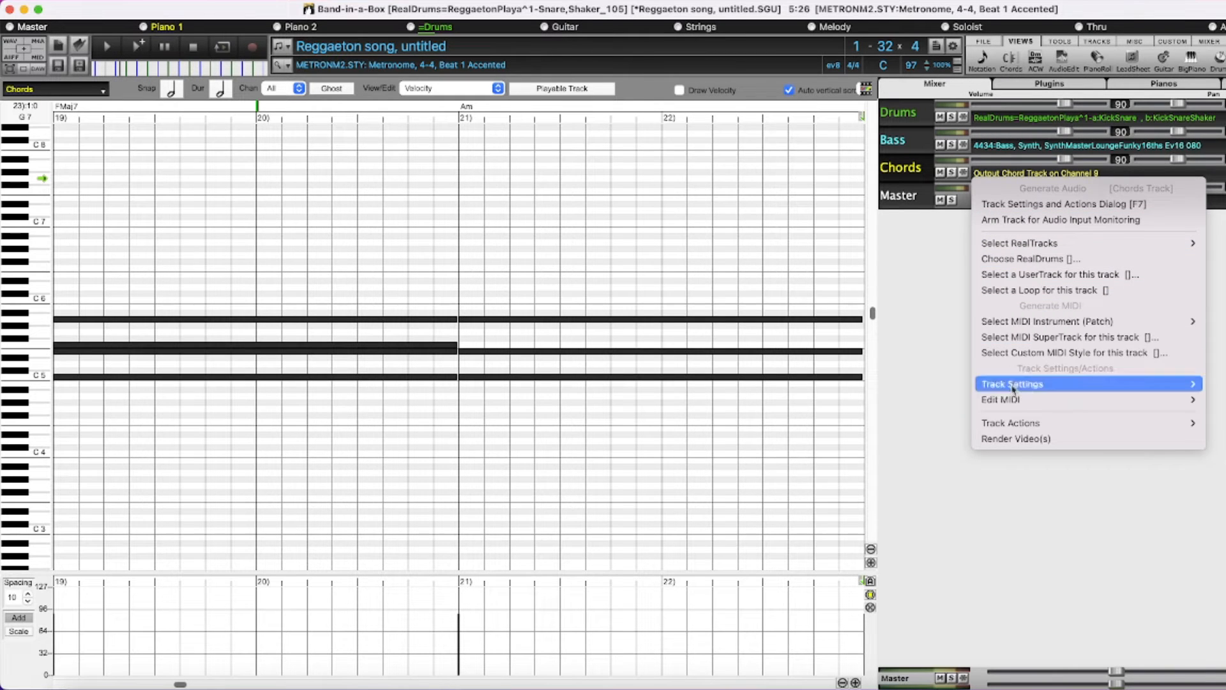
{"action": "mouse_move", "coordinate": [1028, 399]}
{"action": "left_click", "coordinate": [866, 494]}
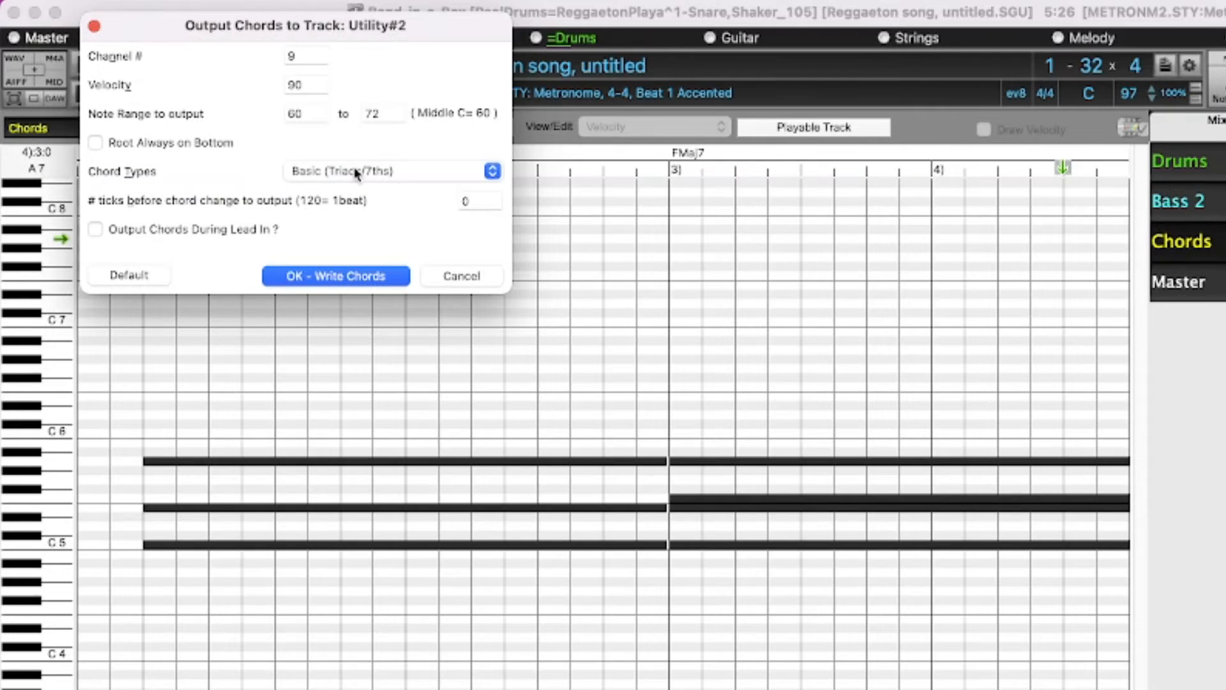
{"action": "left_click", "coordinate": [244, 115]}
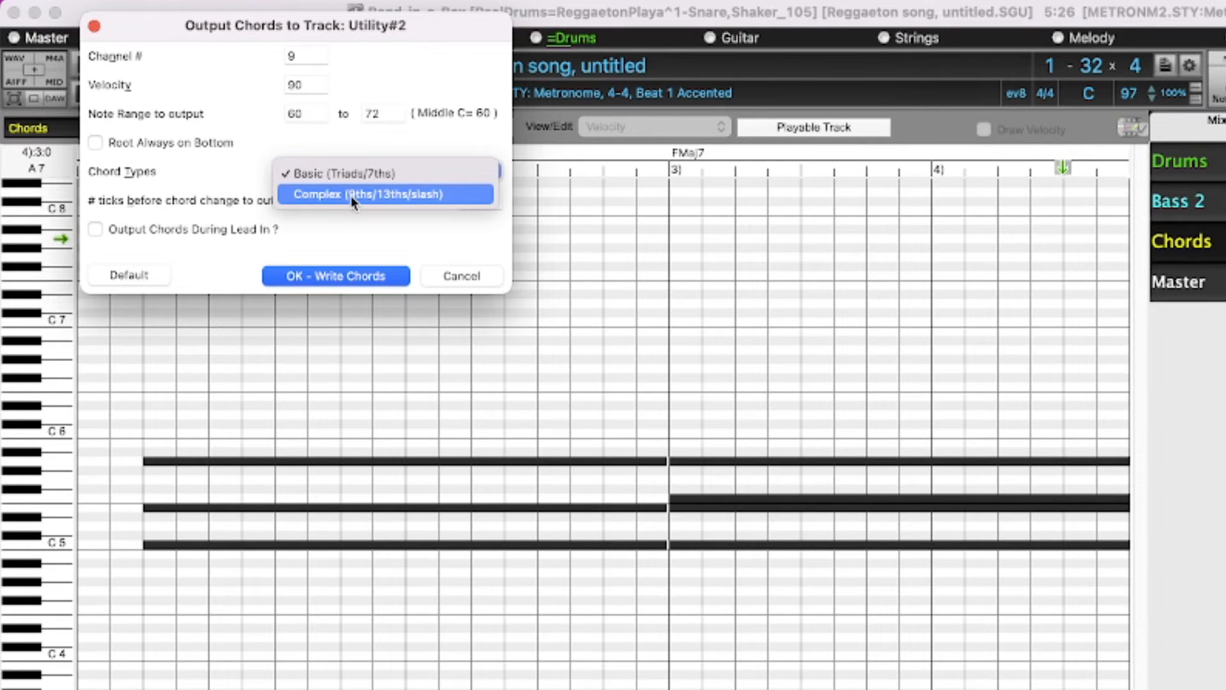
{"action": "left_click", "coordinate": [351, 196]}
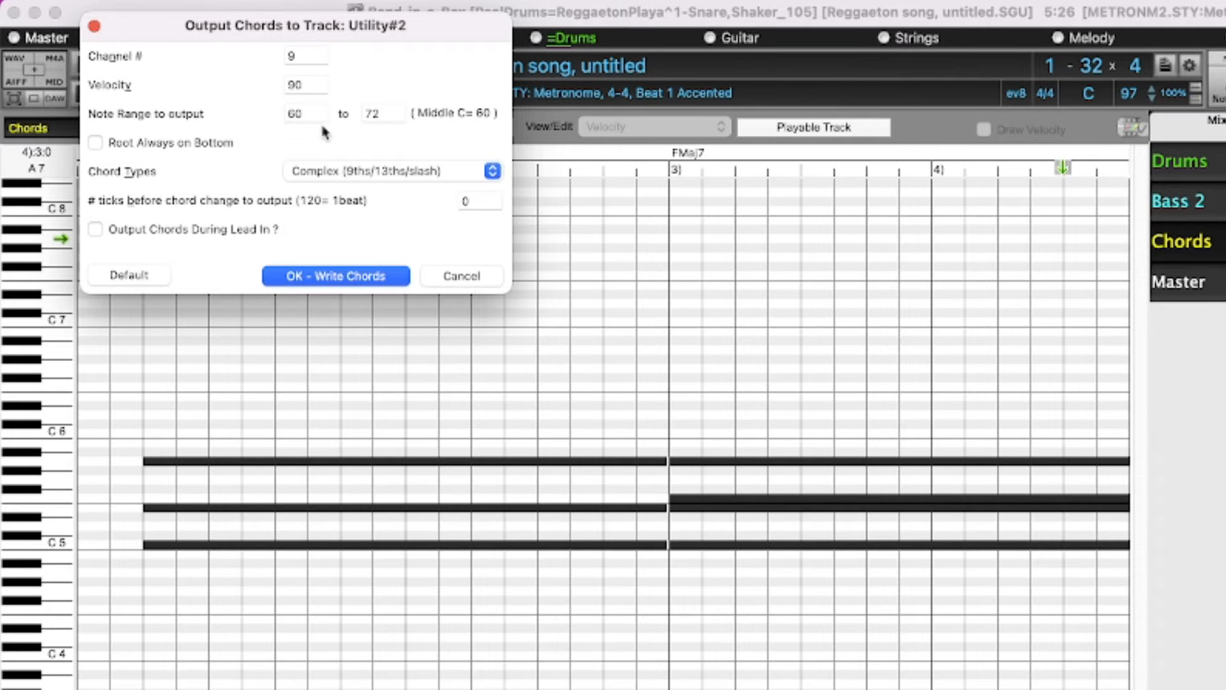
Step: Set the note range to output from 48 to 55 and write the chords to the track
{"action": "left_click_drag", "start_coordinate": [315, 114], "coordinate": [267, 120]}
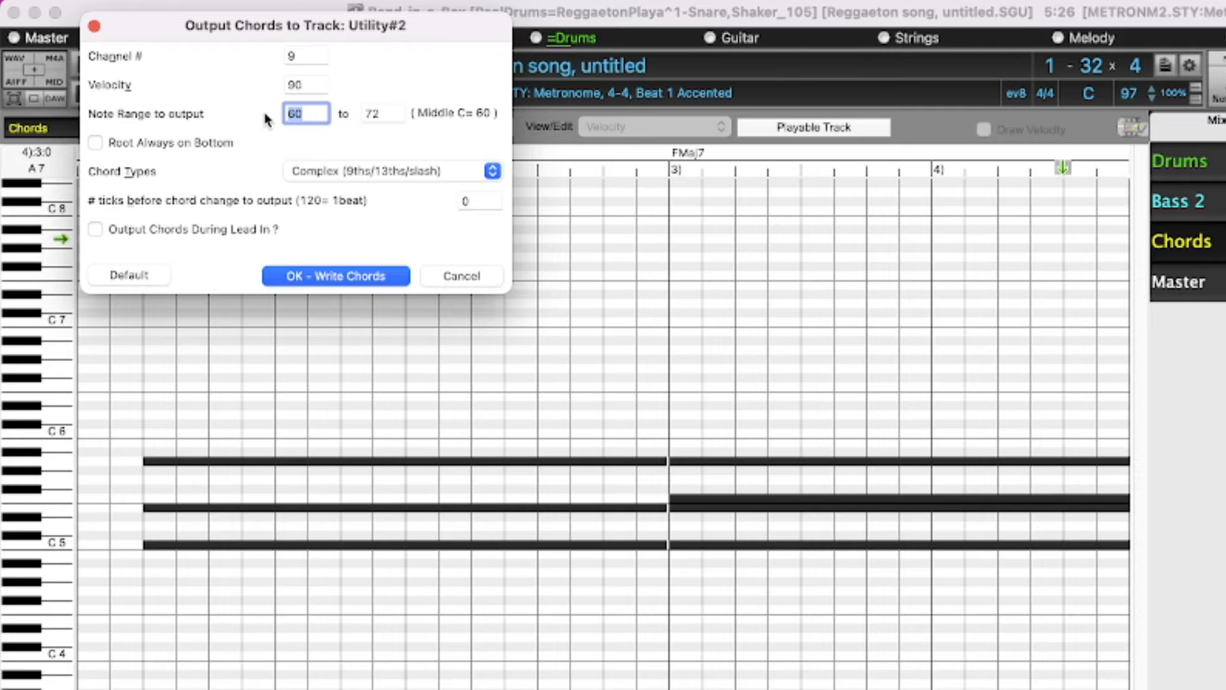
{"action": "type", "text": "48"}
{"action": "key", "text": "Tab"}
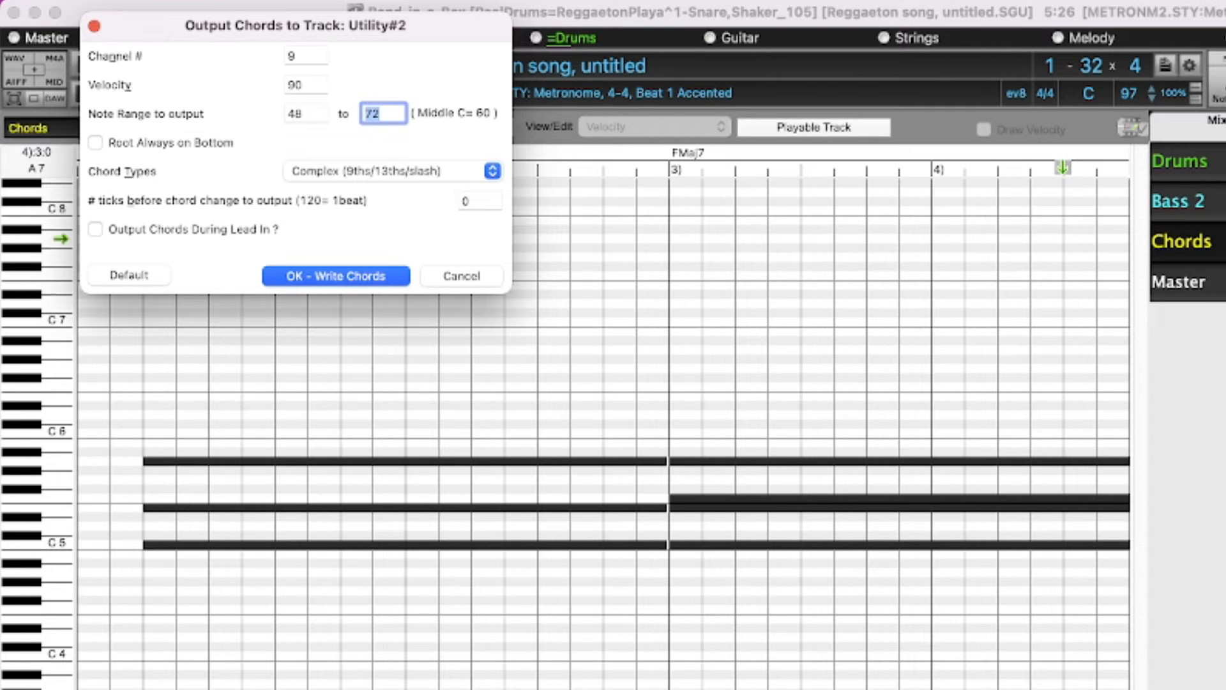
{"action": "type", "text": "55"}
{"action": "left_click", "coordinate": [326, 276]}
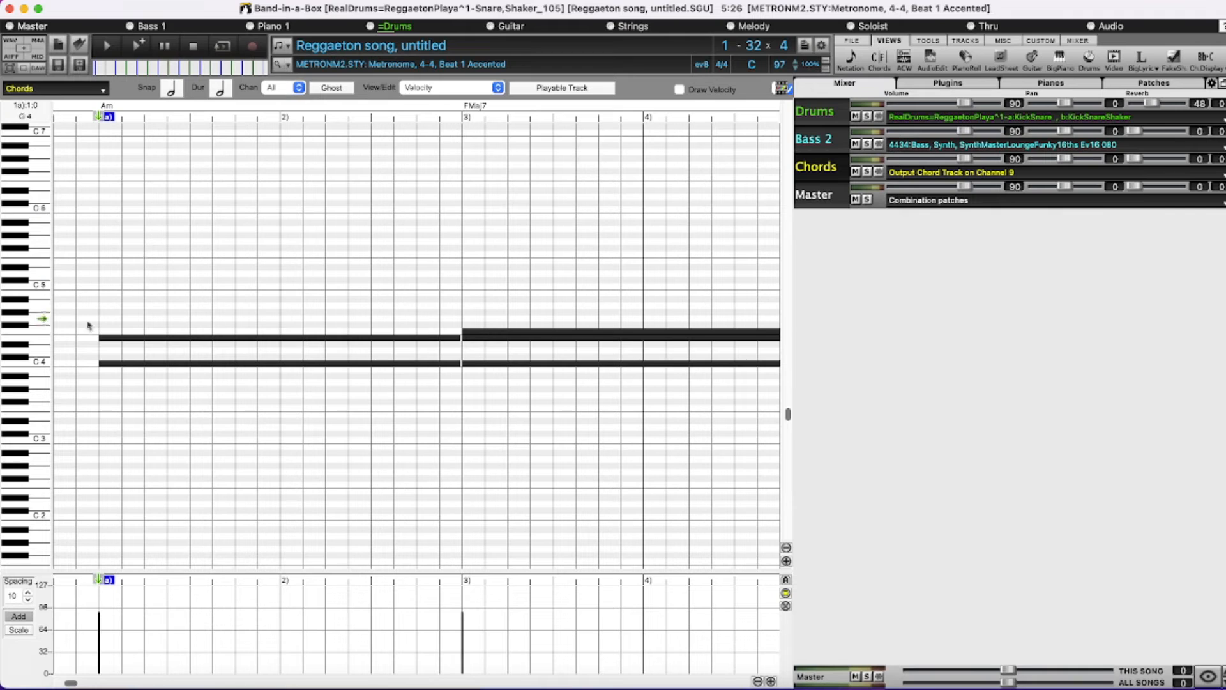
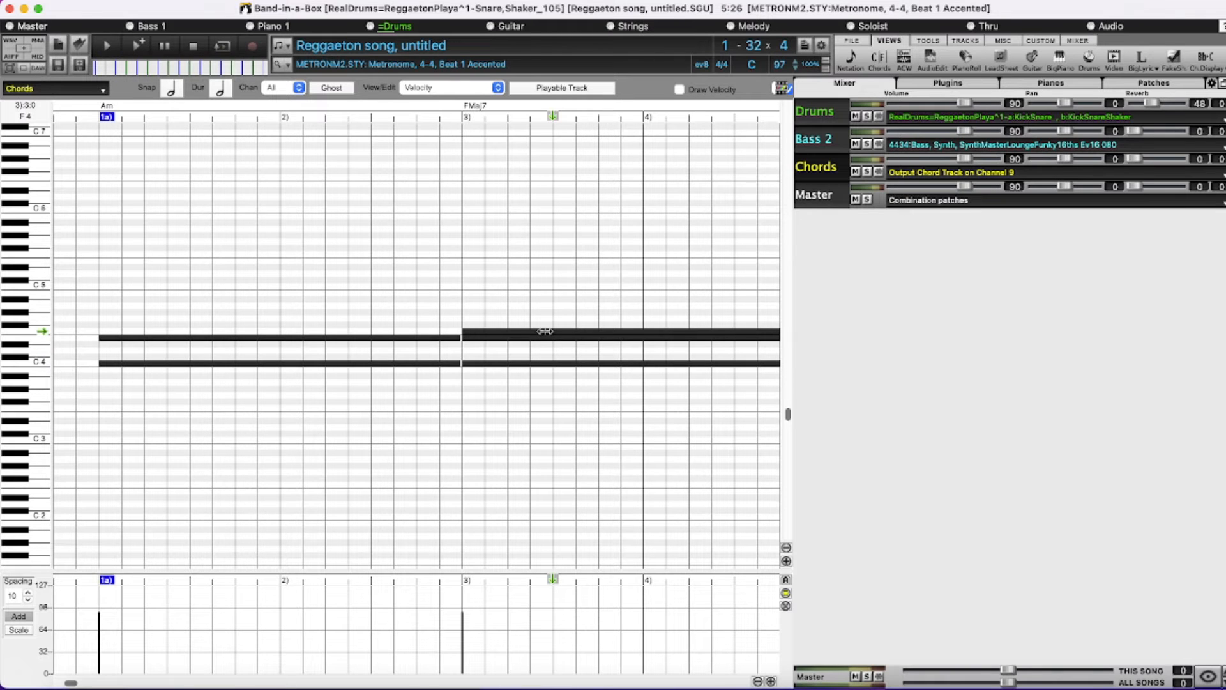
{"action": "scroll", "coordinate": [624, 256], "scroll_direction": "right", "scroll_amount": 3}
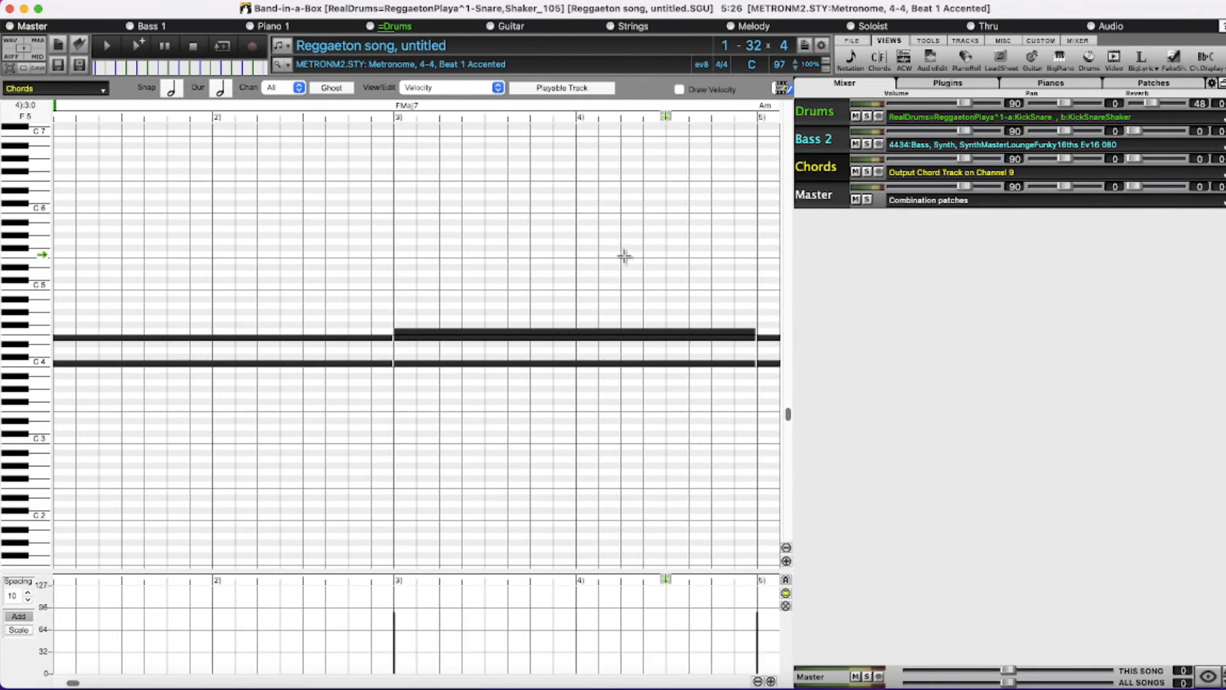
Step: Examine the Chords track's notes in the piano roll, checking the individual notes of the Fm9 chord at bar 7
{"action": "scroll", "coordinate": [624, 257], "scroll_direction": "right", "scroll_amount": 8}
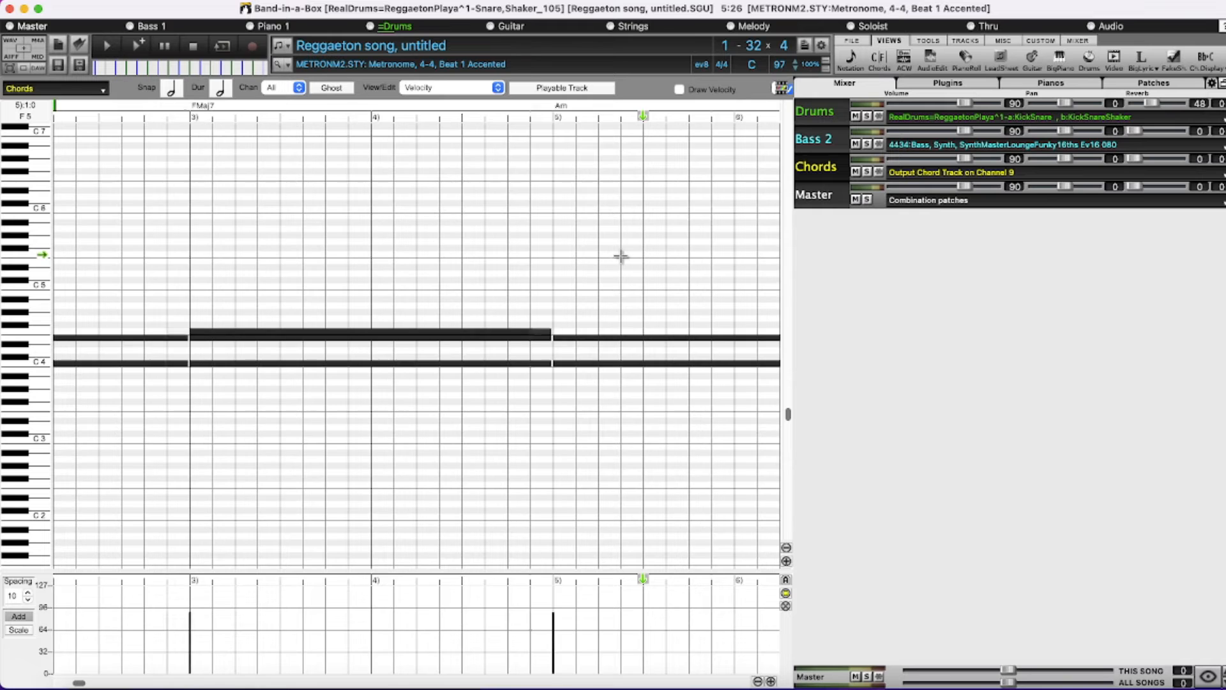
{"action": "scroll", "coordinate": [621, 256], "scroll_direction": "right", "scroll_amount": 11}
{"action": "scroll", "coordinate": [616, 254], "scroll_direction": "right", "scroll_amount": 8}
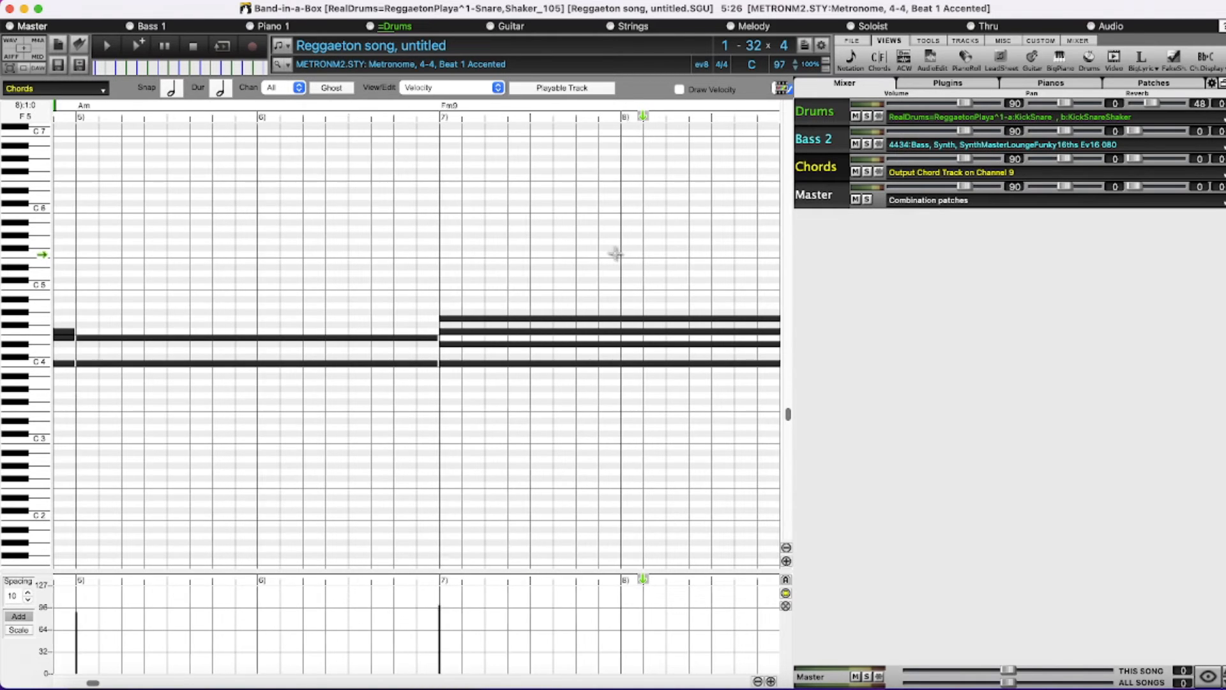
{"action": "scroll", "coordinate": [616, 254], "scroll_direction": "right", "scroll_amount": 3}
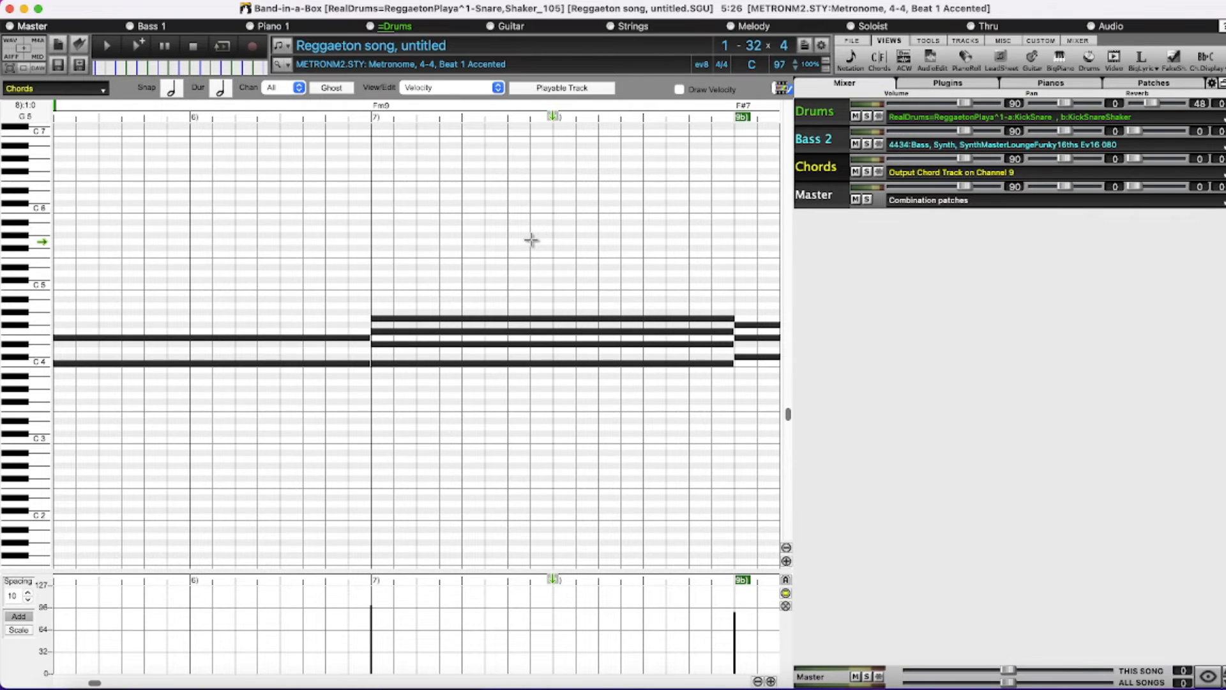
{"action": "left_click", "coordinate": [531, 364]}
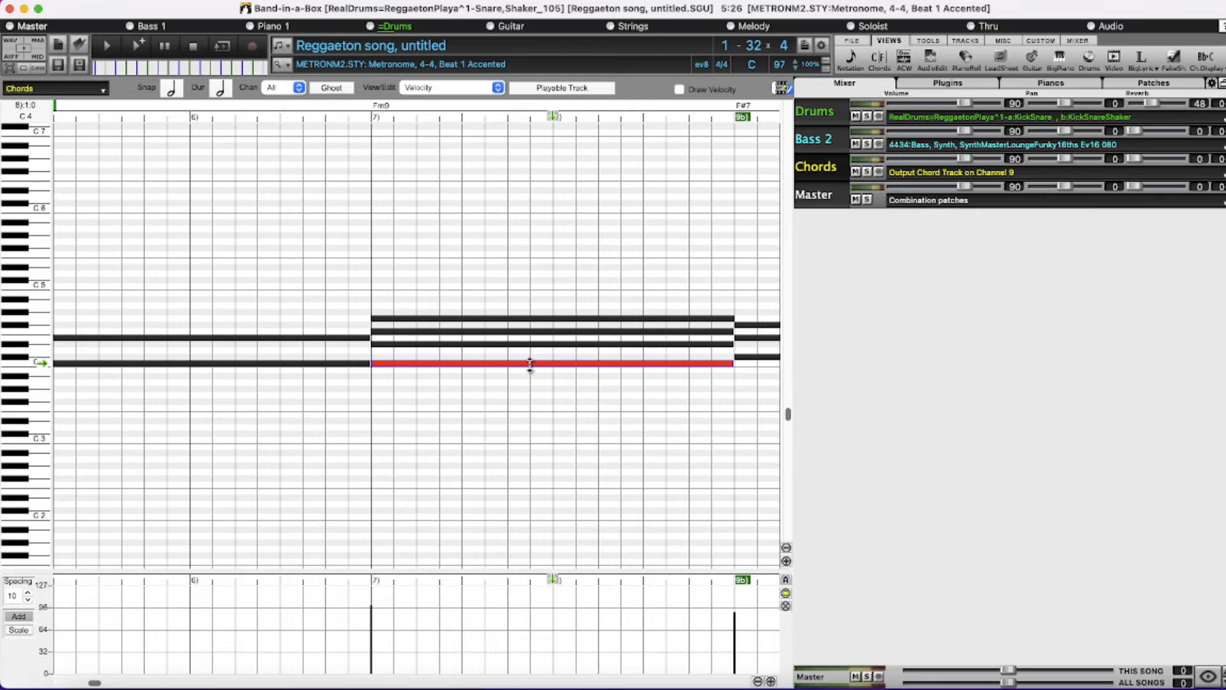
{"action": "left_click_drag", "start_coordinate": [531, 365], "coordinate": [530, 343]}
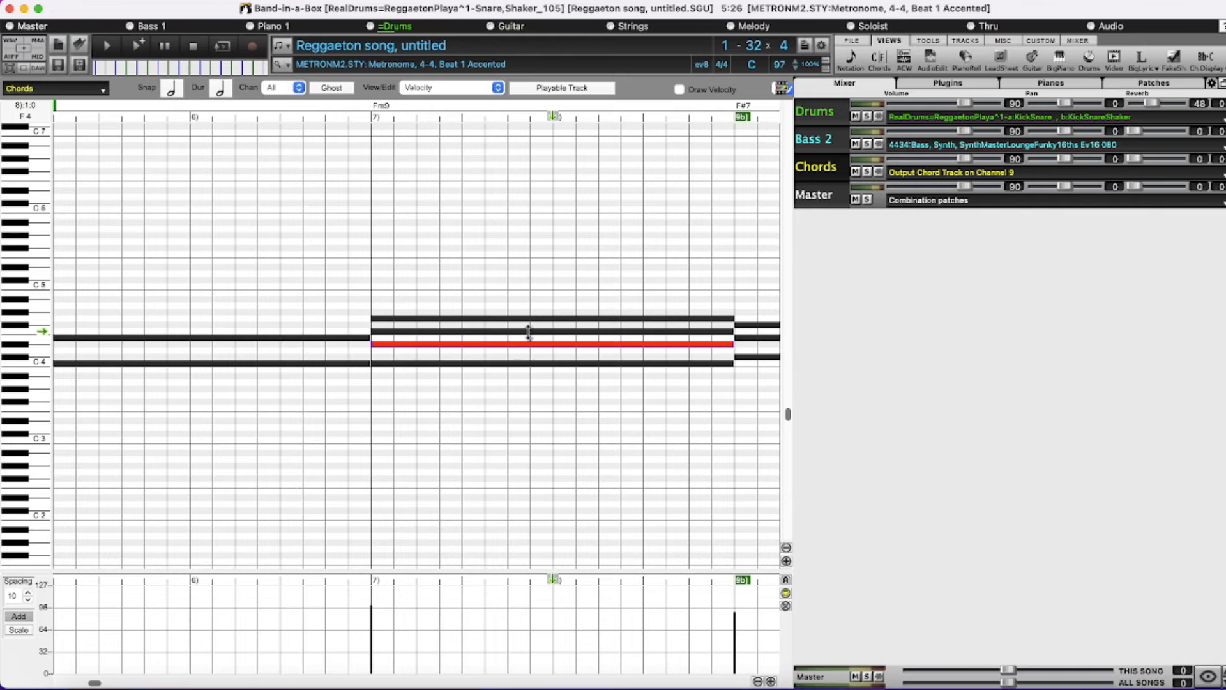
{"action": "left_click", "coordinate": [528, 331]}
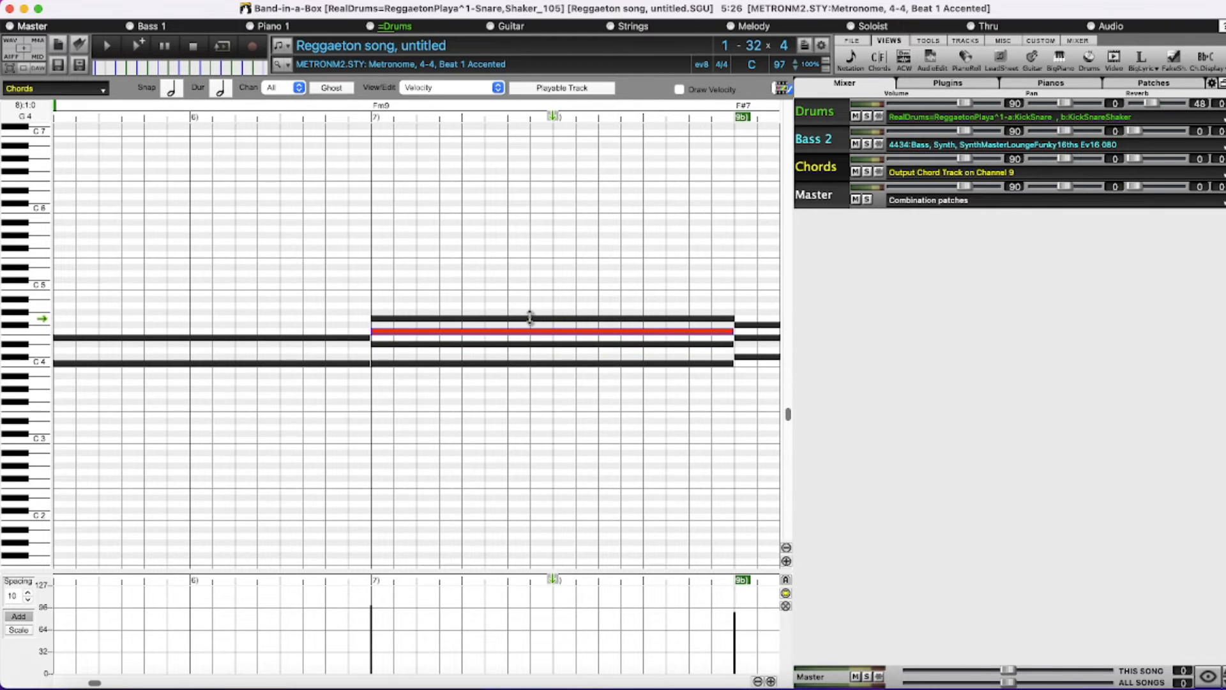
{"action": "left_click", "coordinate": [530, 318]}
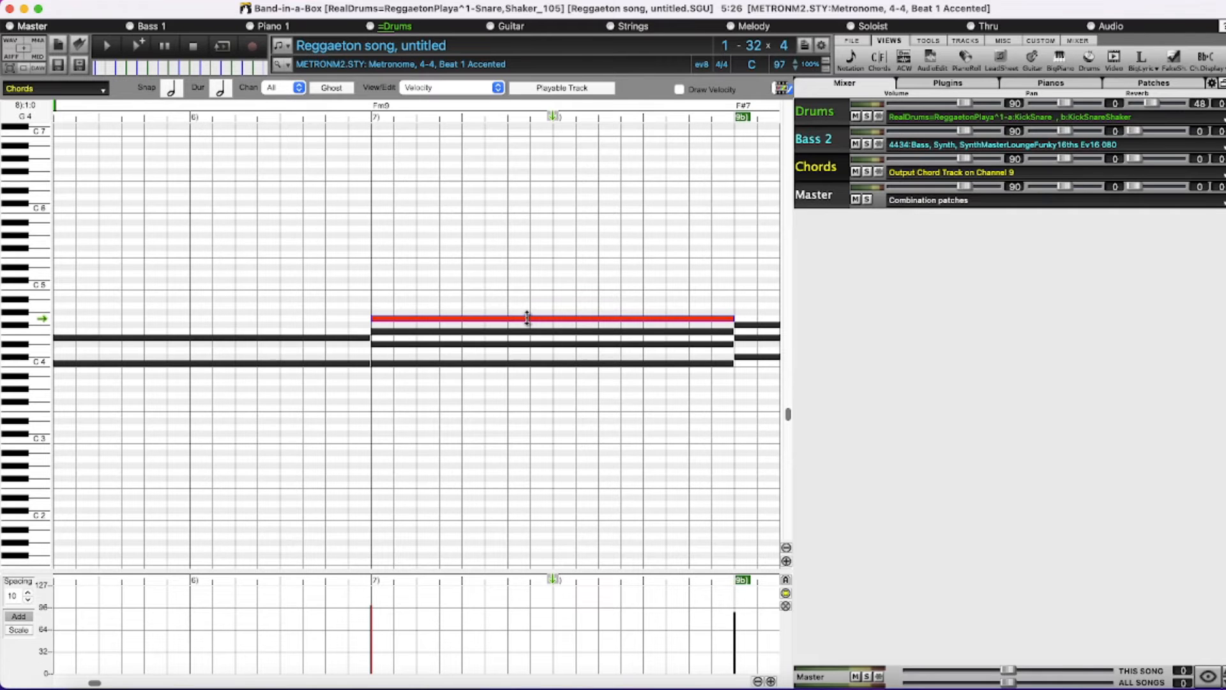
Step: Inspect the notes of the F#7 chord at bar 9 and the B2 chord at bar 11
{"action": "scroll", "coordinate": [527, 318], "scroll_direction": "right", "scroll_amount": 5}
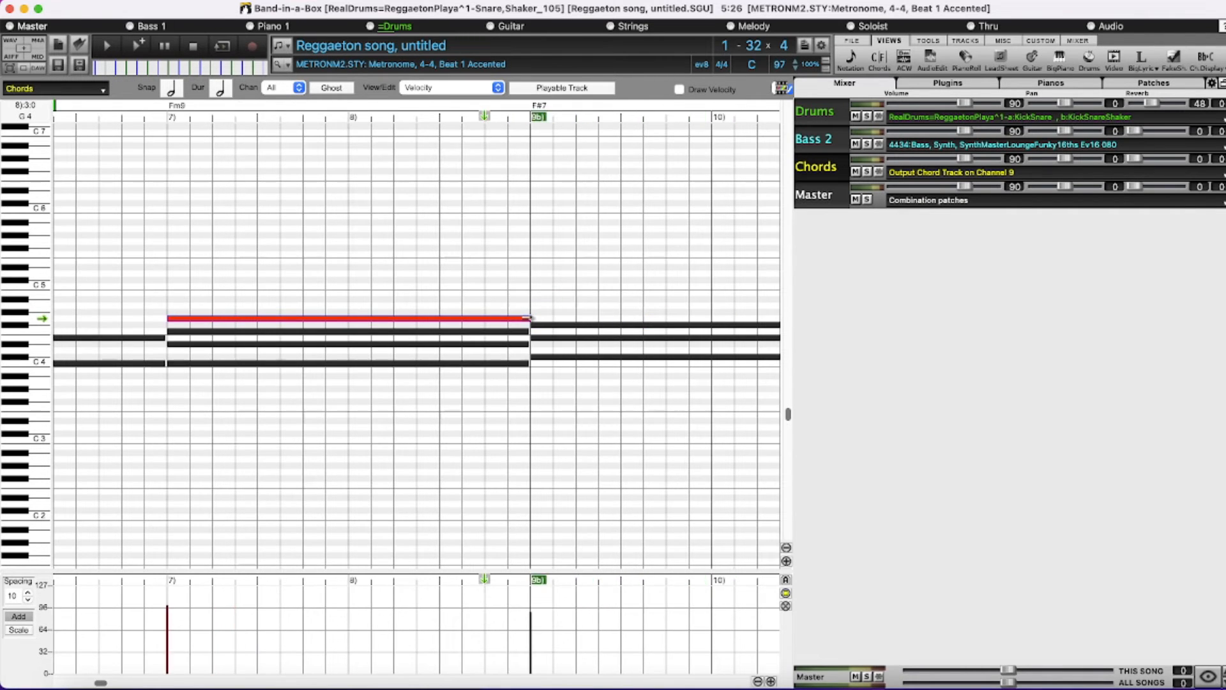
{"action": "scroll", "coordinate": [524, 318], "scroll_direction": "right", "scroll_amount": 7}
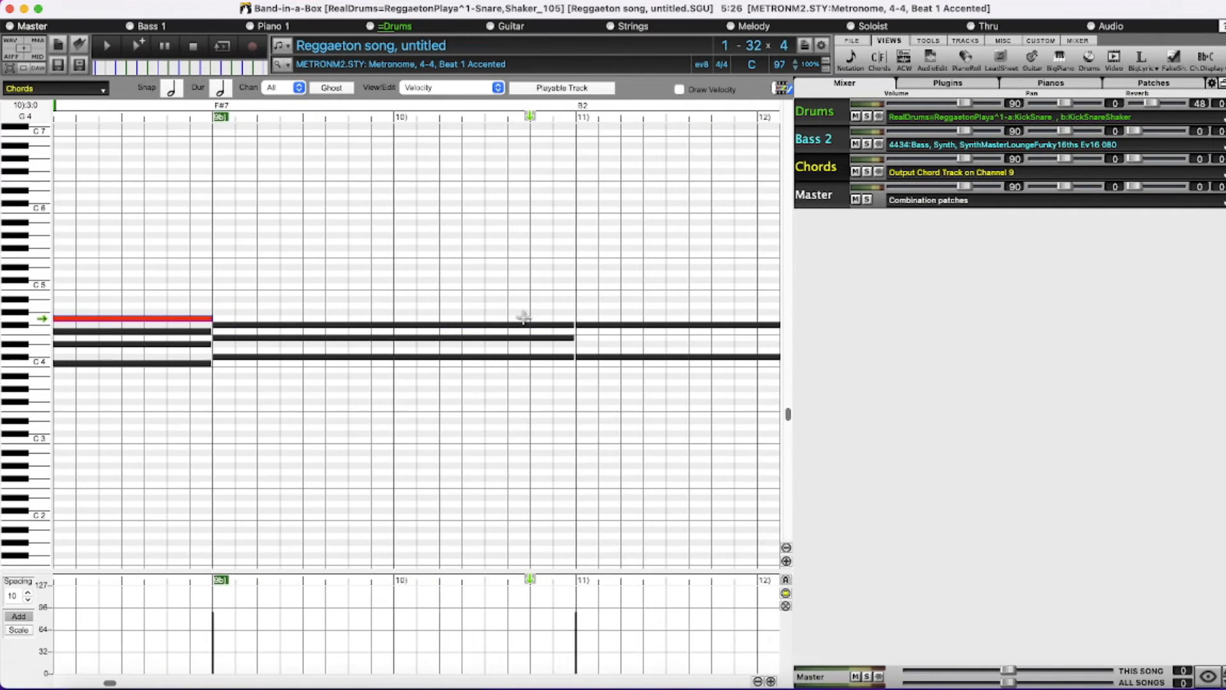
{"action": "scroll", "coordinate": [523, 317], "scroll_direction": "right", "scroll_amount": 1}
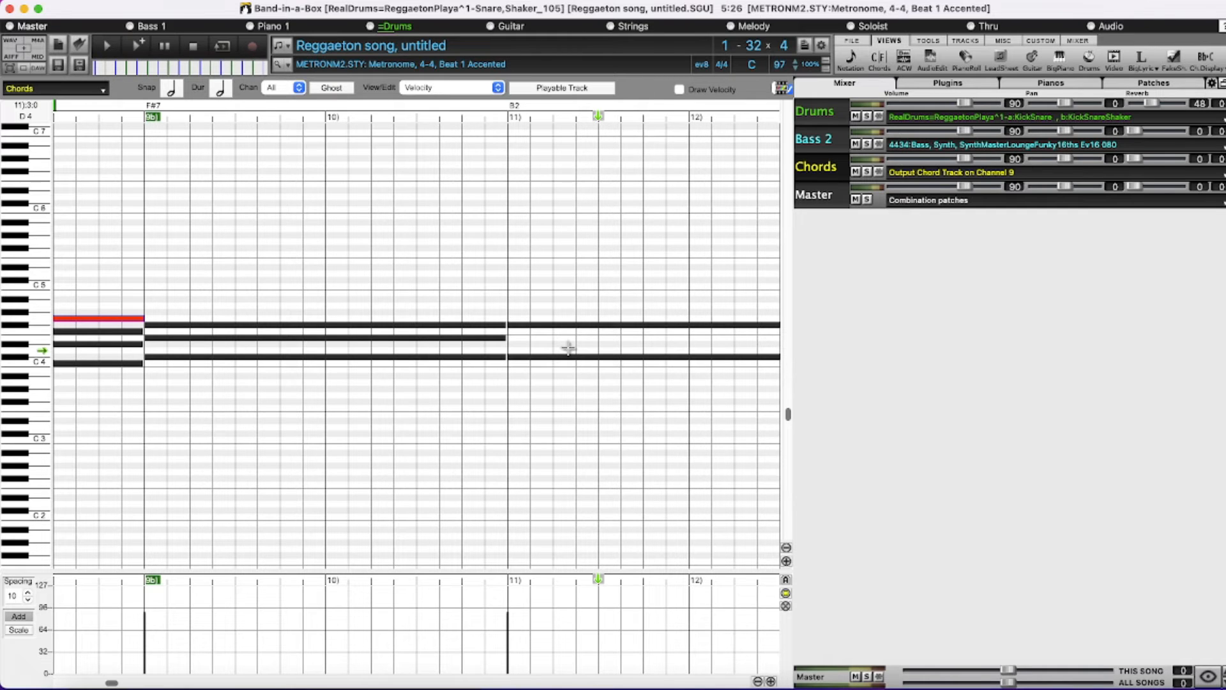
{"action": "left_click", "coordinate": [646, 356]}
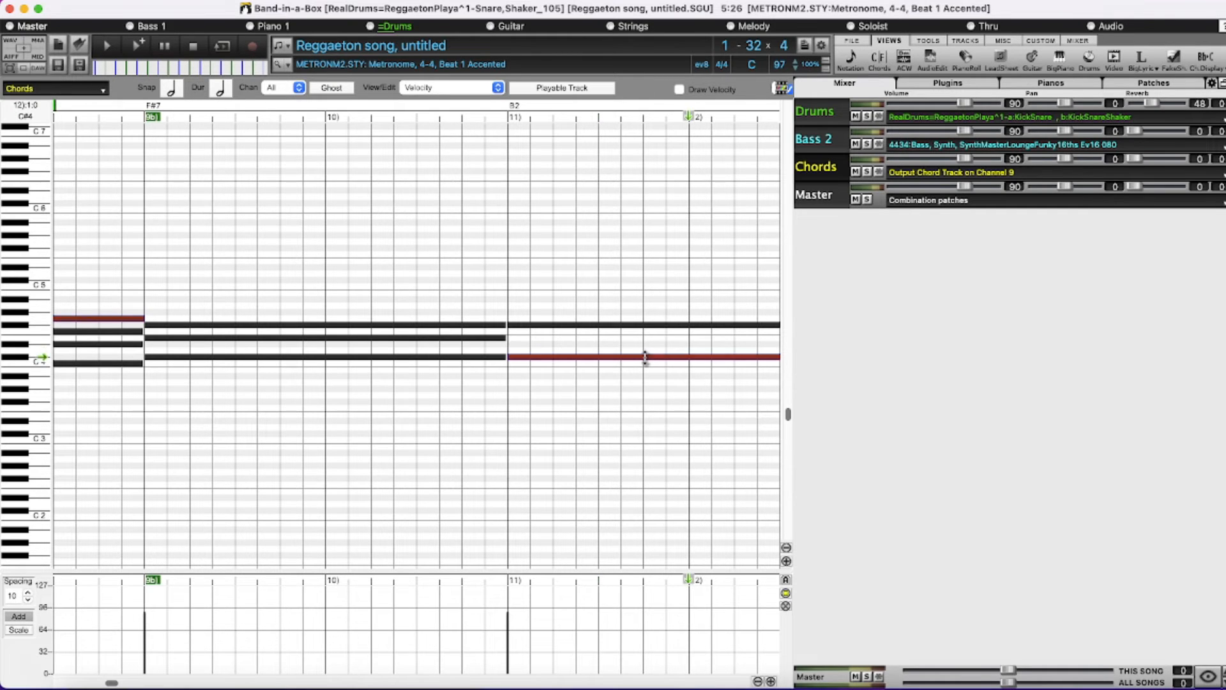
{"action": "left_click", "coordinate": [645, 325]}
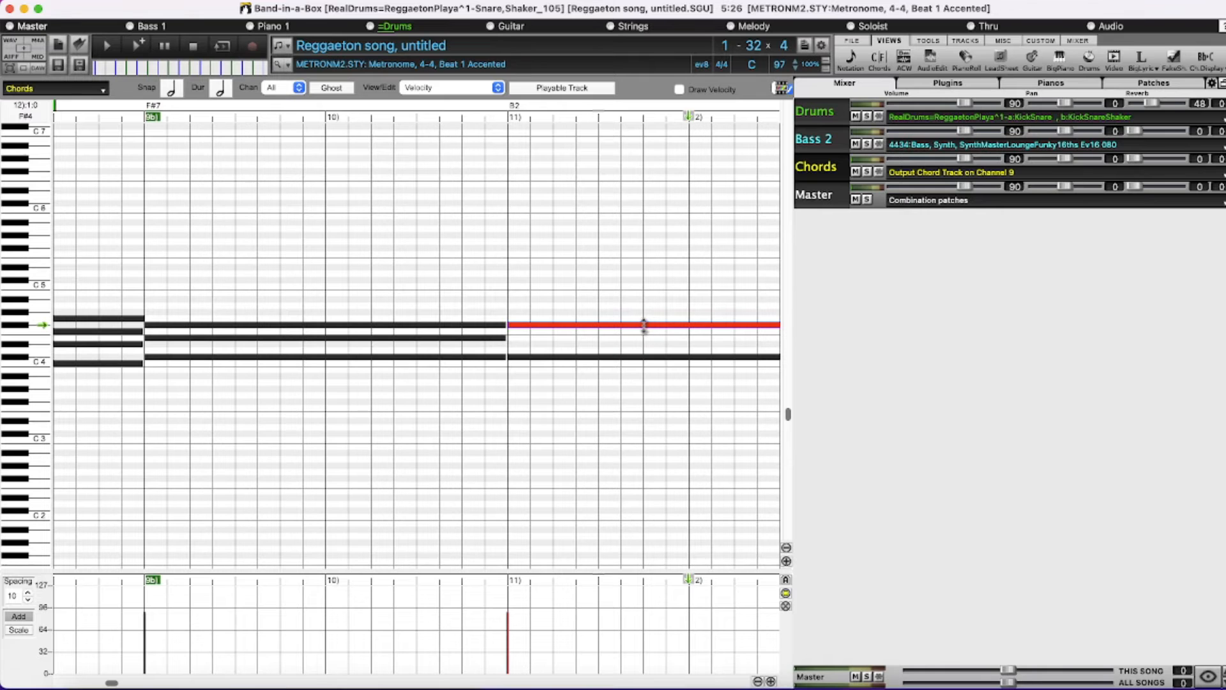
Step: Play the song from bar 1, raise the Chords track volume to 107 during playback, and stop
{"action": "scroll", "coordinate": [643, 326], "scroll_direction": "left", "scroll_amount": 3}
{"action": "scroll", "coordinate": [426, 298], "scroll_direction": "left", "scroll_amount": 10}
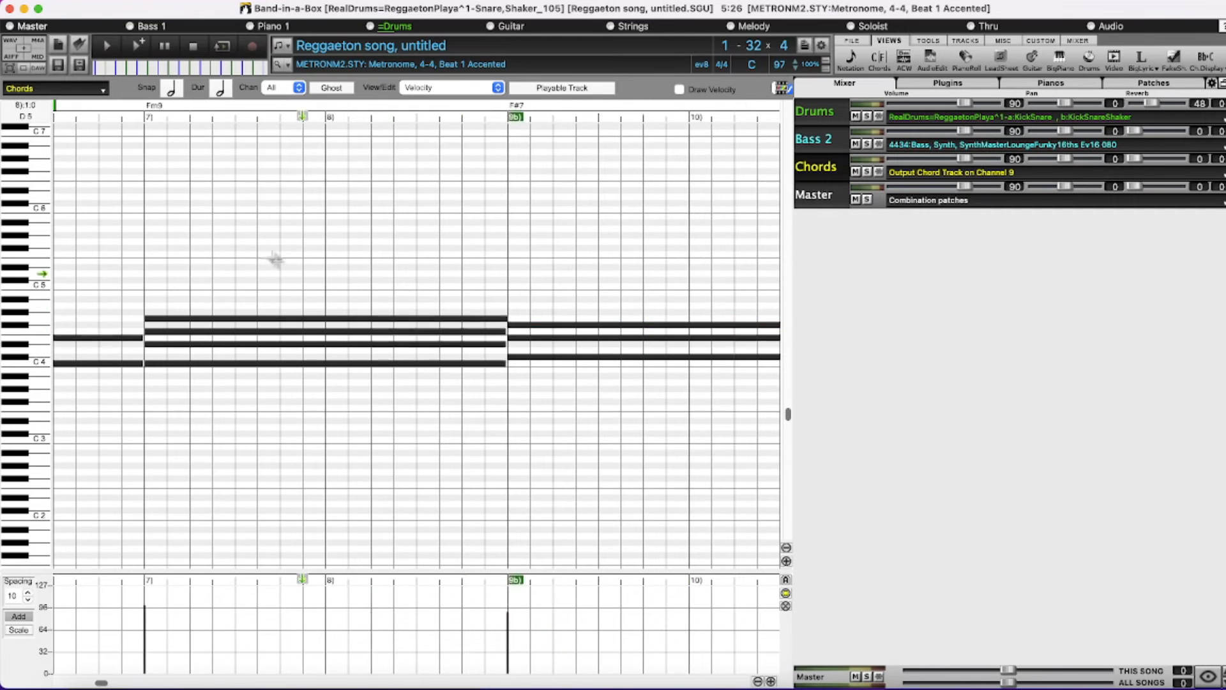
{"action": "scroll", "coordinate": [246, 245], "scroll_direction": "left", "scroll_amount": 4}
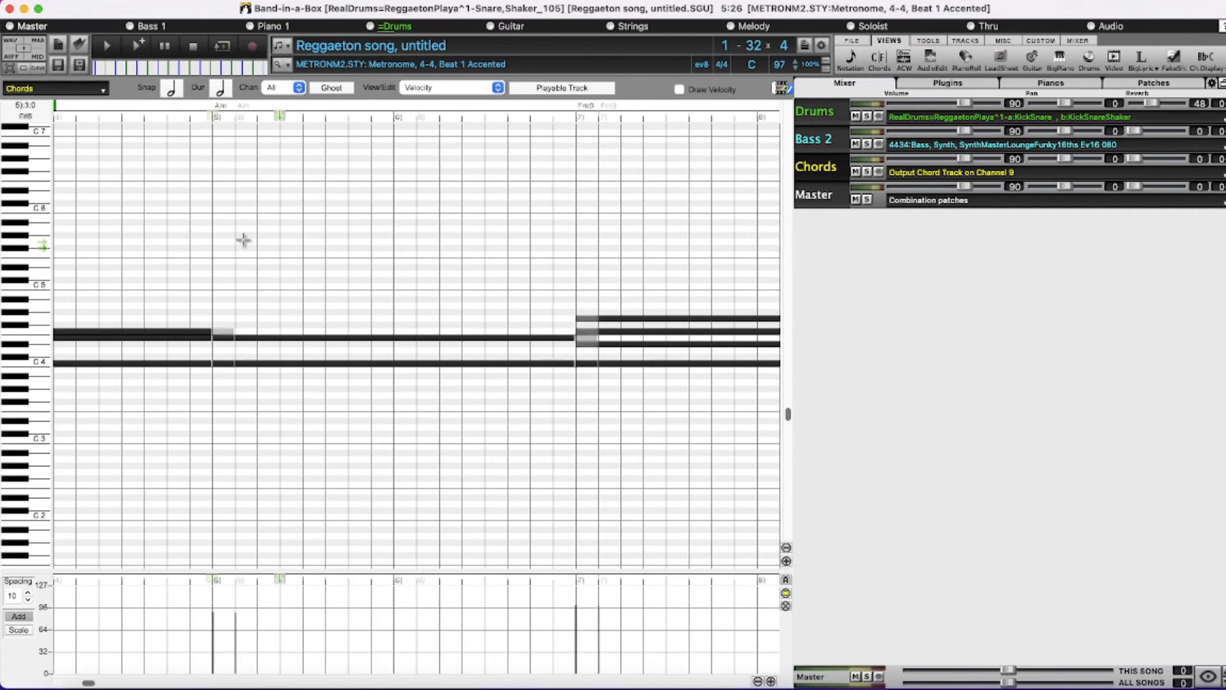
{"action": "scroll", "coordinate": [243, 237], "scroll_direction": "left", "scroll_amount": 5}
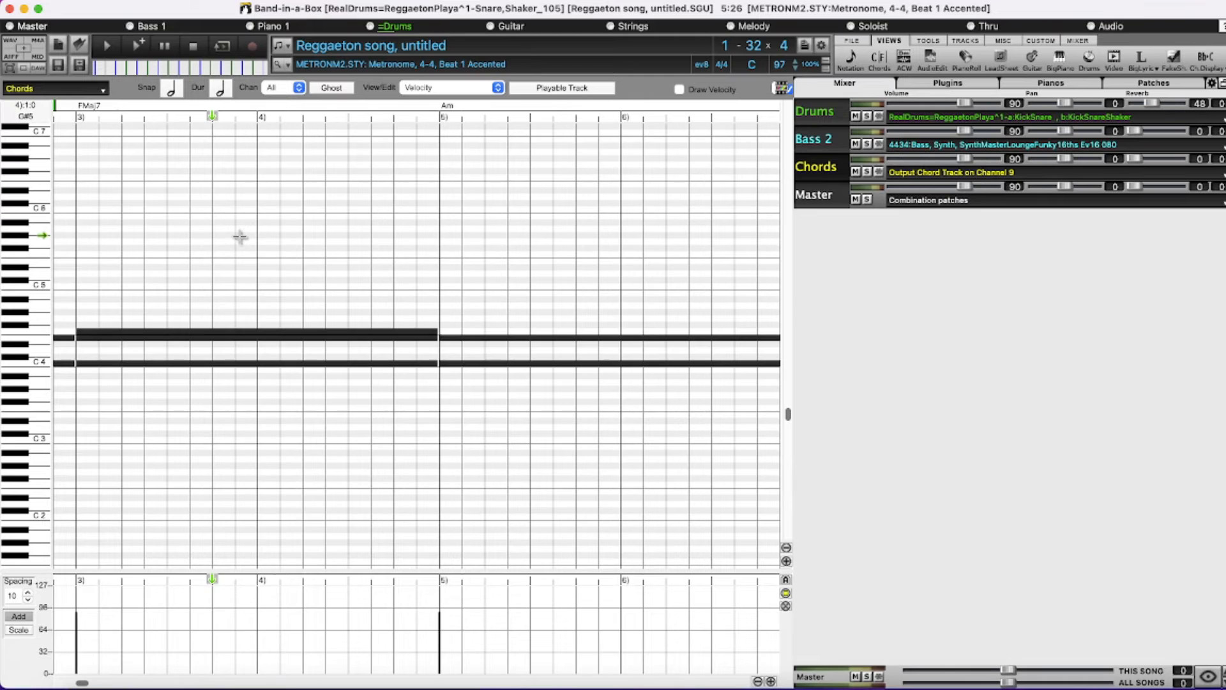
{"action": "scroll", "coordinate": [220, 231], "scroll_direction": "left", "scroll_amount": 6}
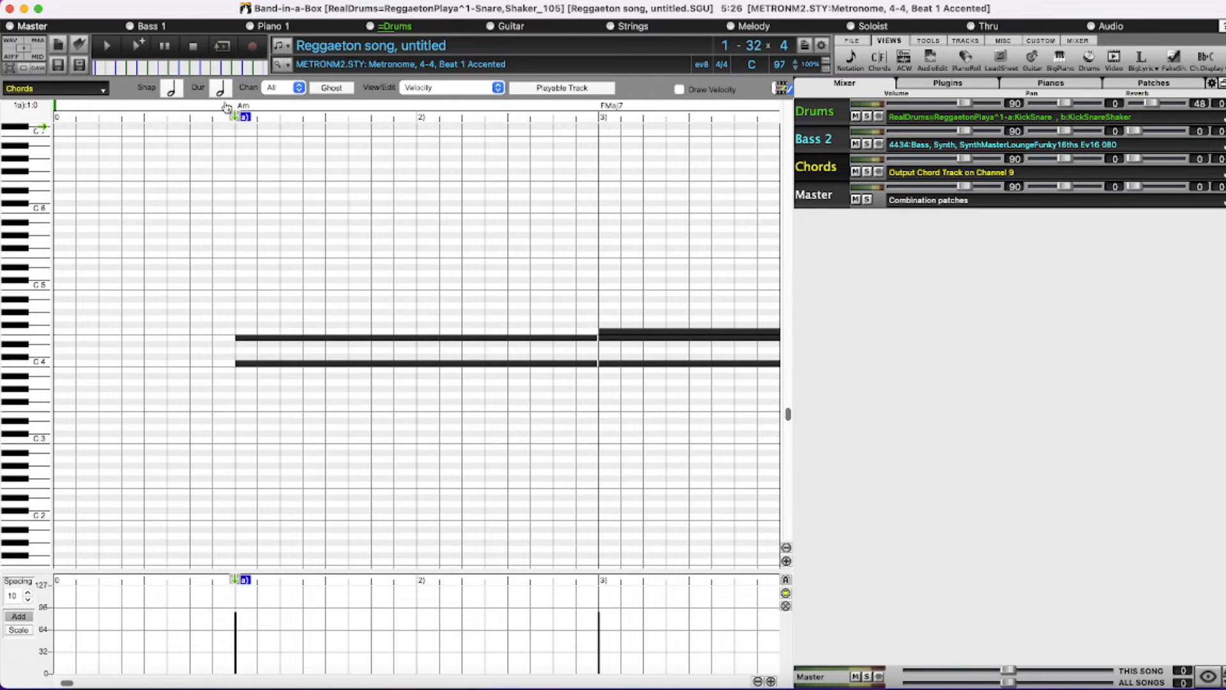
{"action": "double_click", "coordinate": [228, 106]}
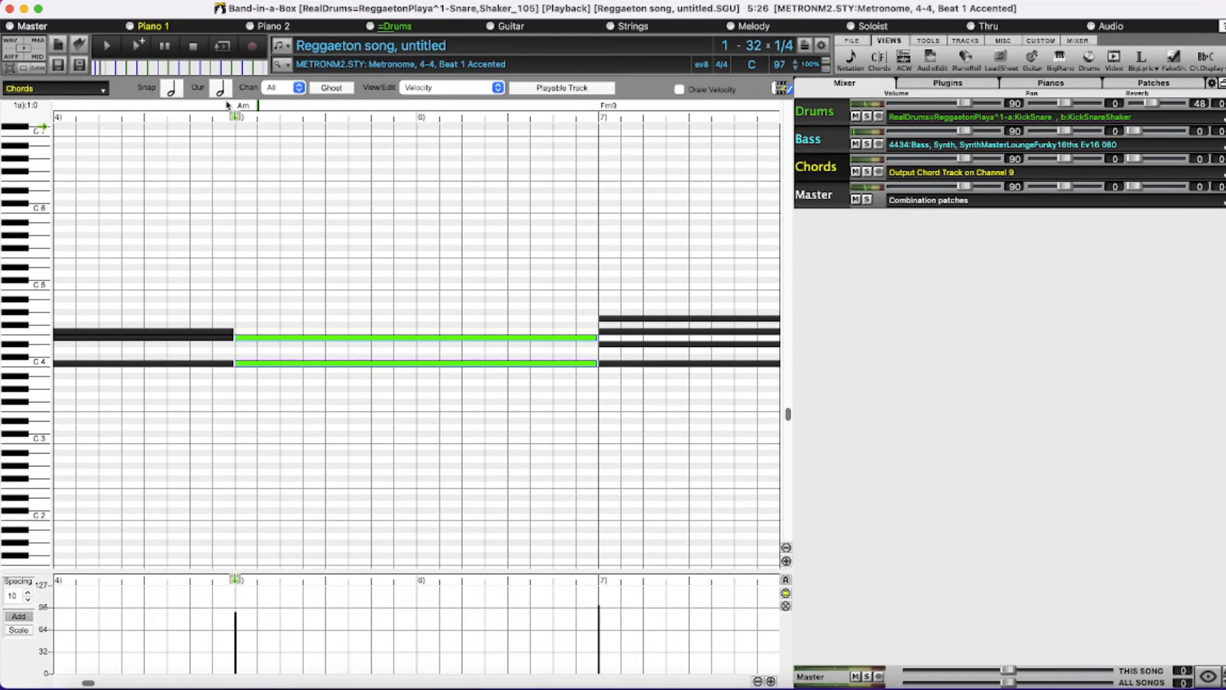
{"action": "left_click_drag", "start_coordinate": [960, 159], "coordinate": [982, 162]}
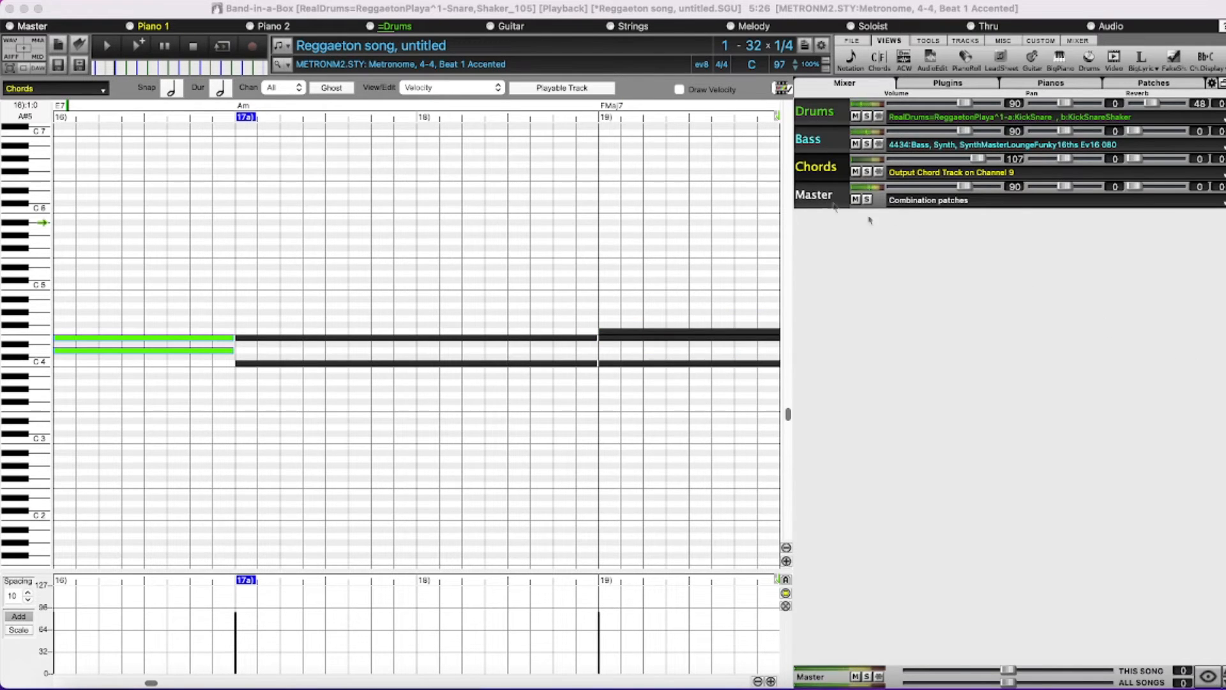
{"action": "left_click", "coordinate": [194, 47]}
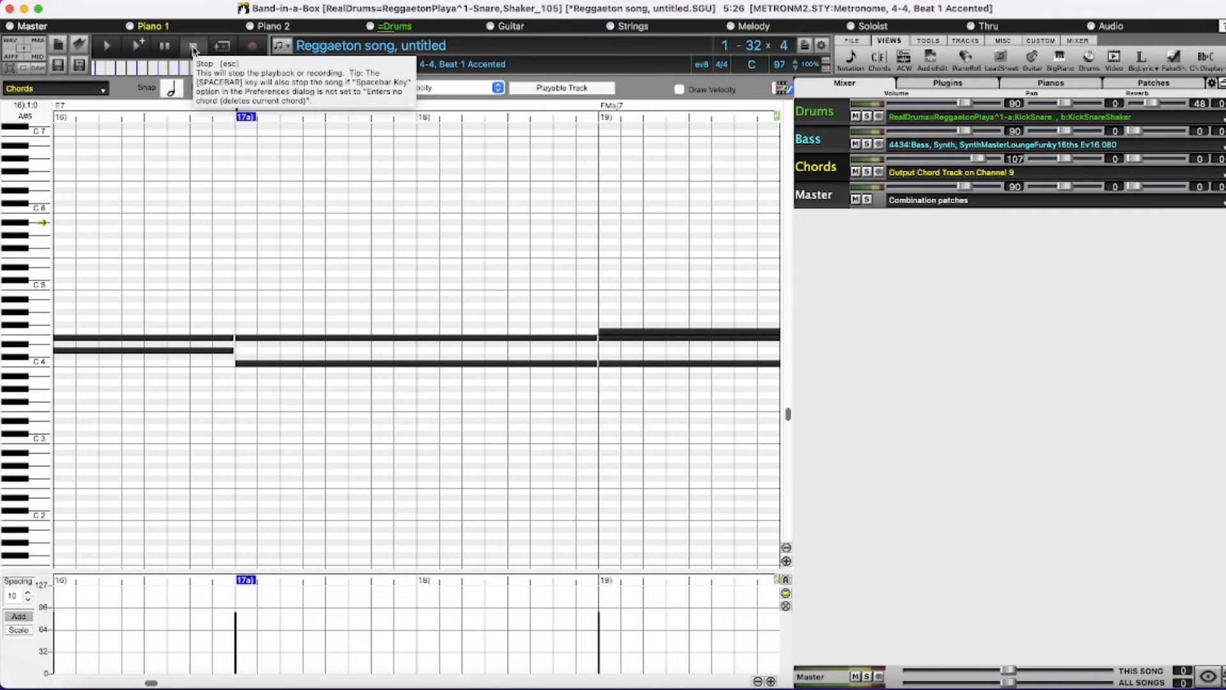
{"action": "left_click", "coordinate": [193, 50]}
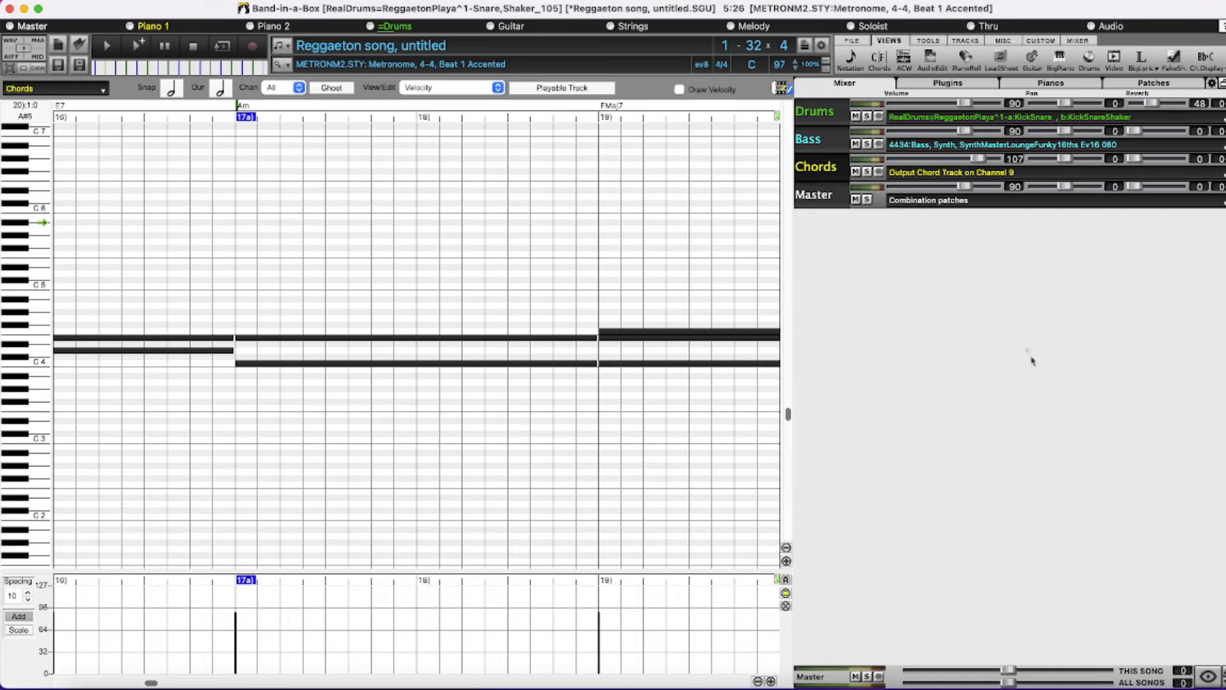
Step: Show the Utility#3 track in the mixer and assign it the CongasEv16[single] RealDrums, filtering the styles by "congas"
{"action": "left_click", "coordinate": [1208, 675]}
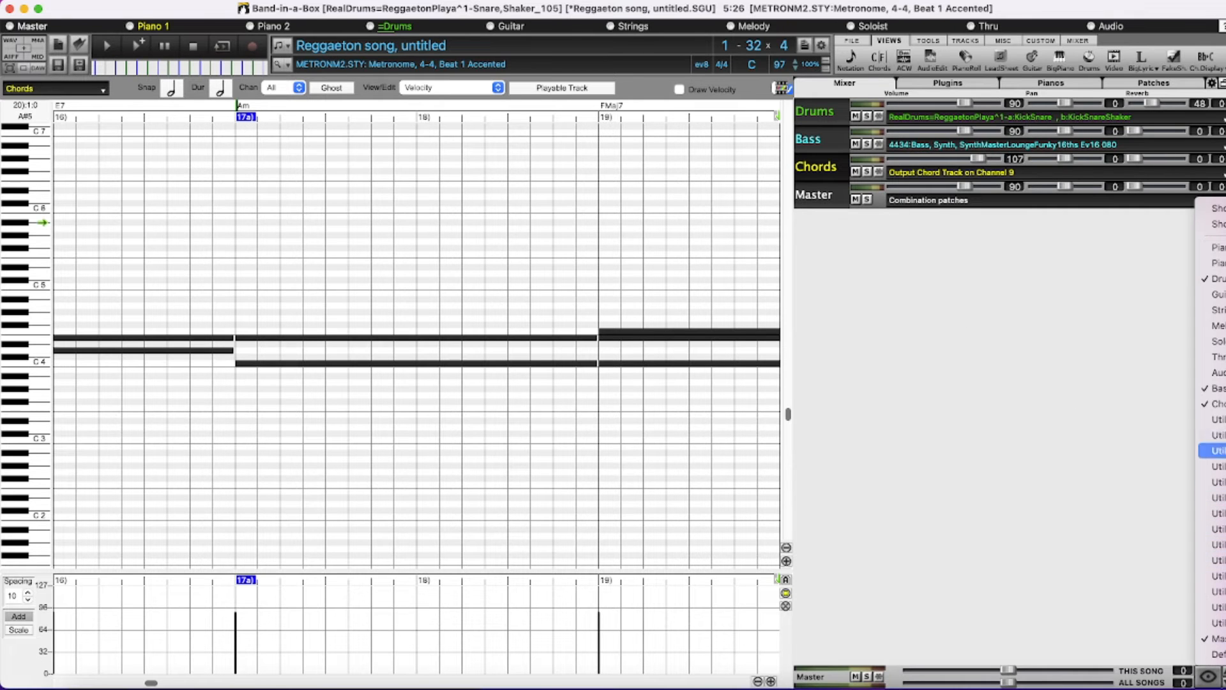
{"action": "left_click", "coordinate": [1214, 419]}
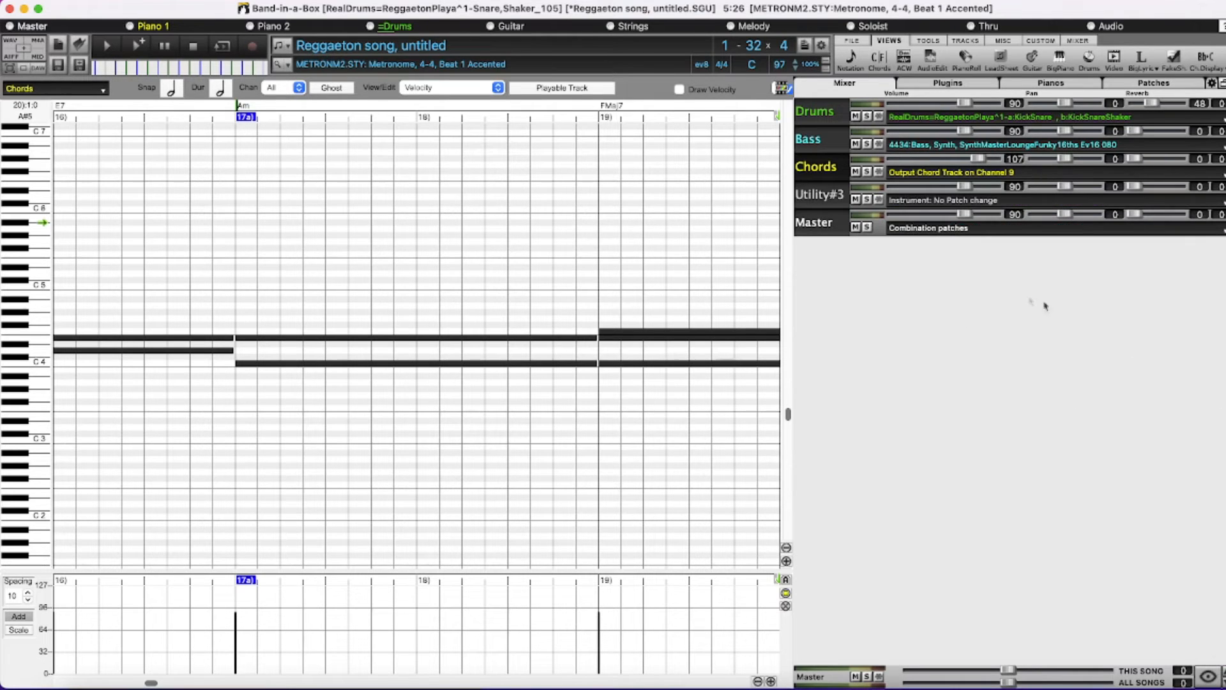
{"action": "left_click", "coordinate": [935, 202]}
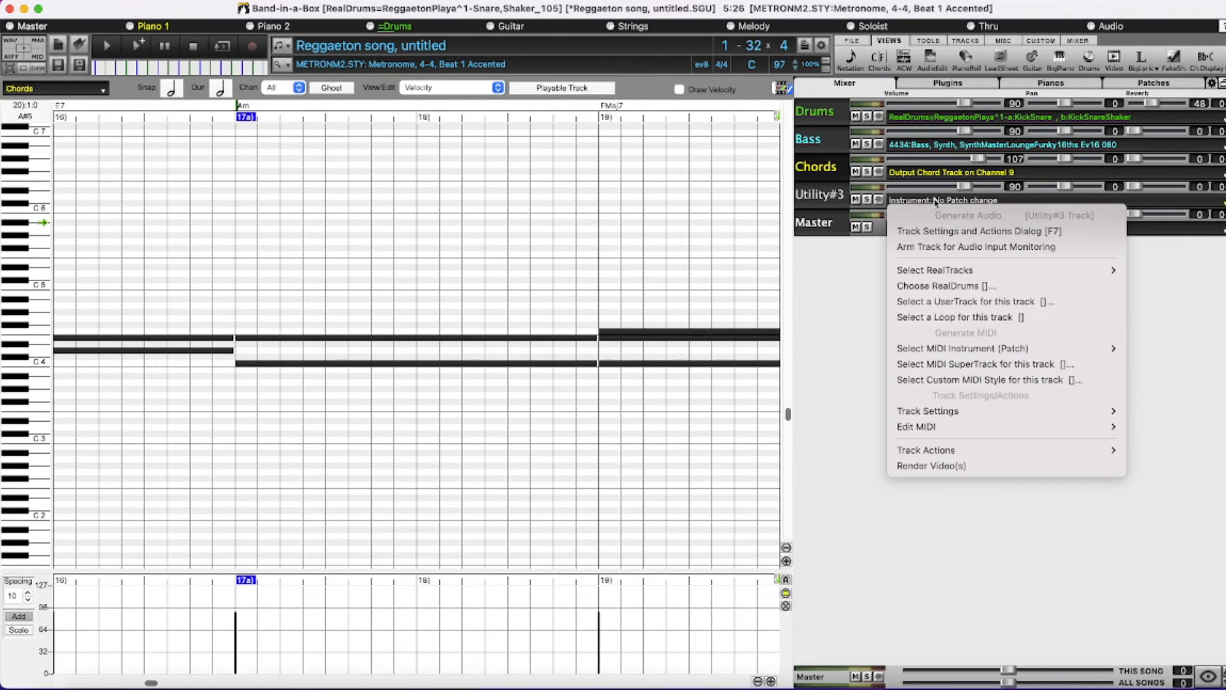
{"action": "left_click", "coordinate": [953, 289]}
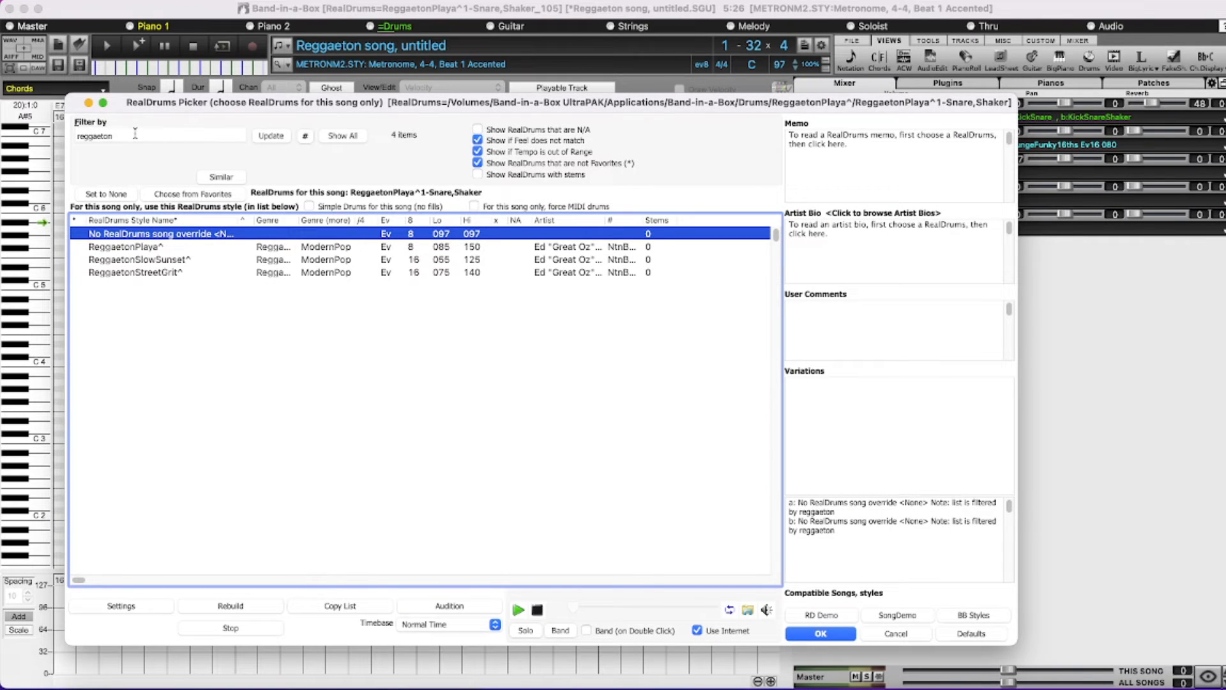
{"action": "left_click_drag", "start_coordinate": [134, 134], "coordinate": [74, 138]}
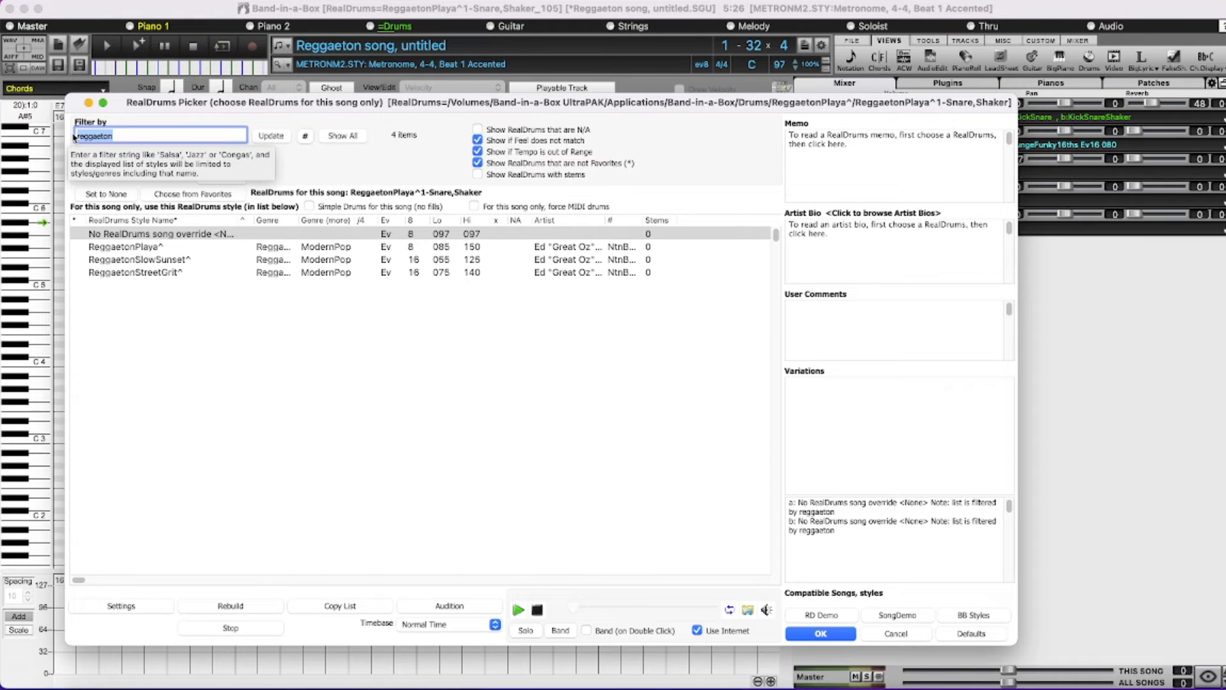
{"action": "type", "text": "congas"}
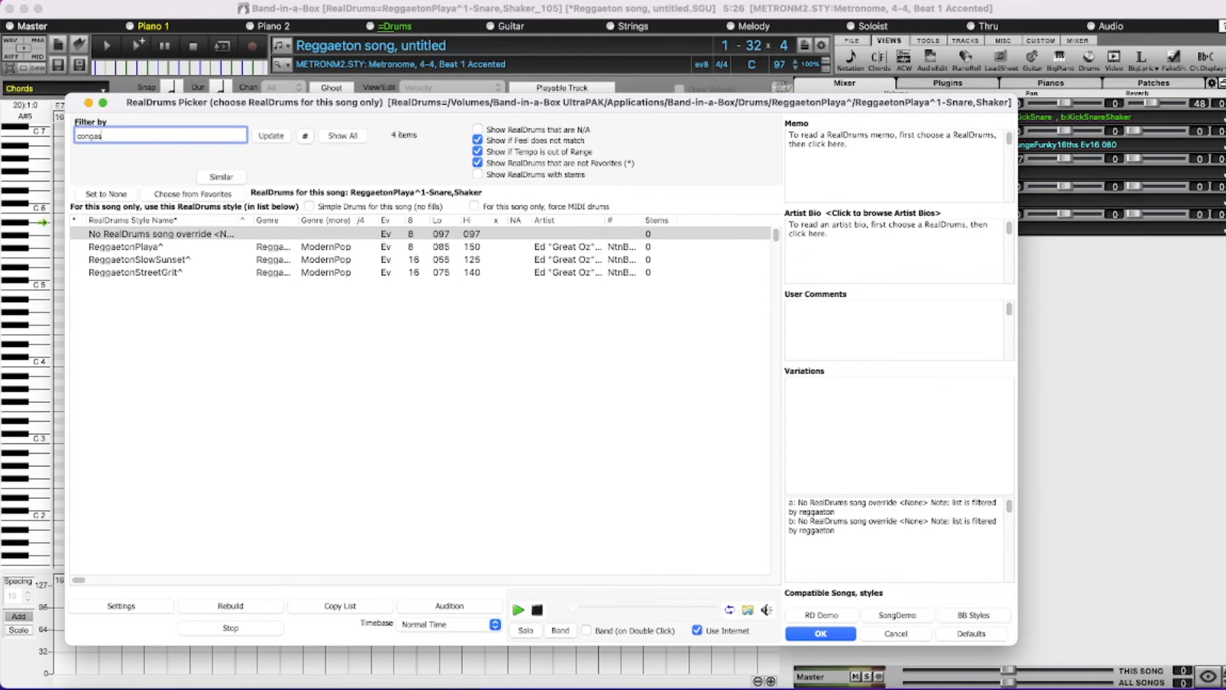
{"action": "key", "text": "Return"}
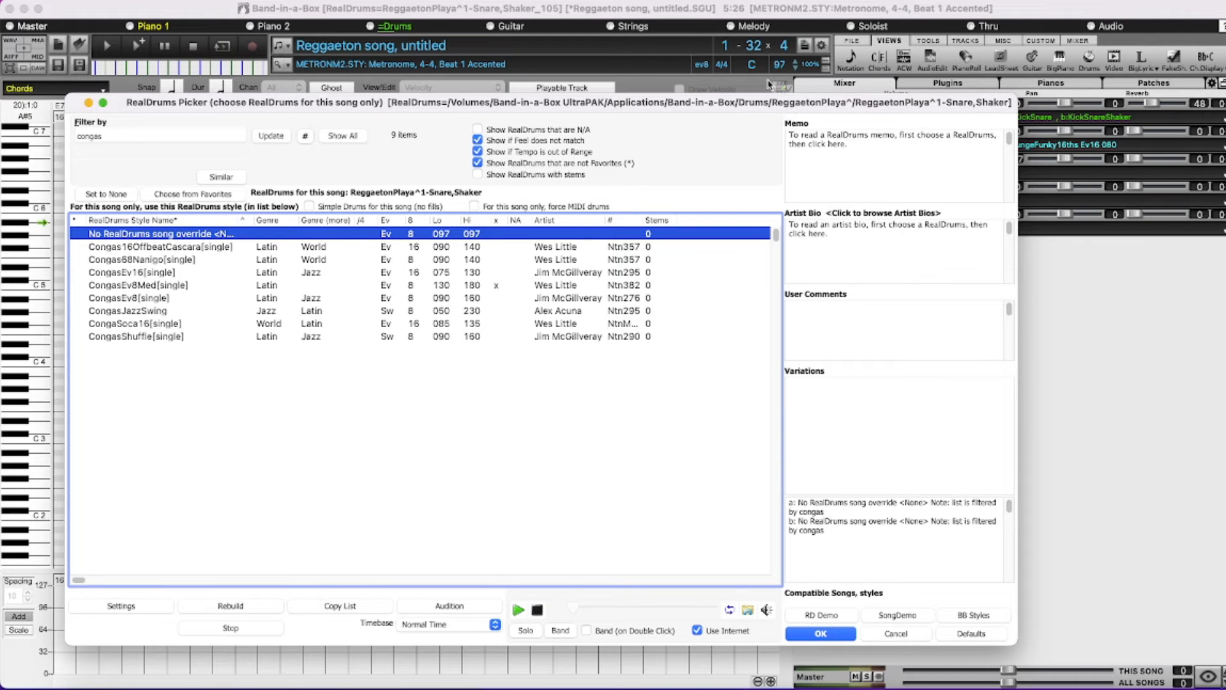
{"action": "left_click", "coordinate": [443, 276]}
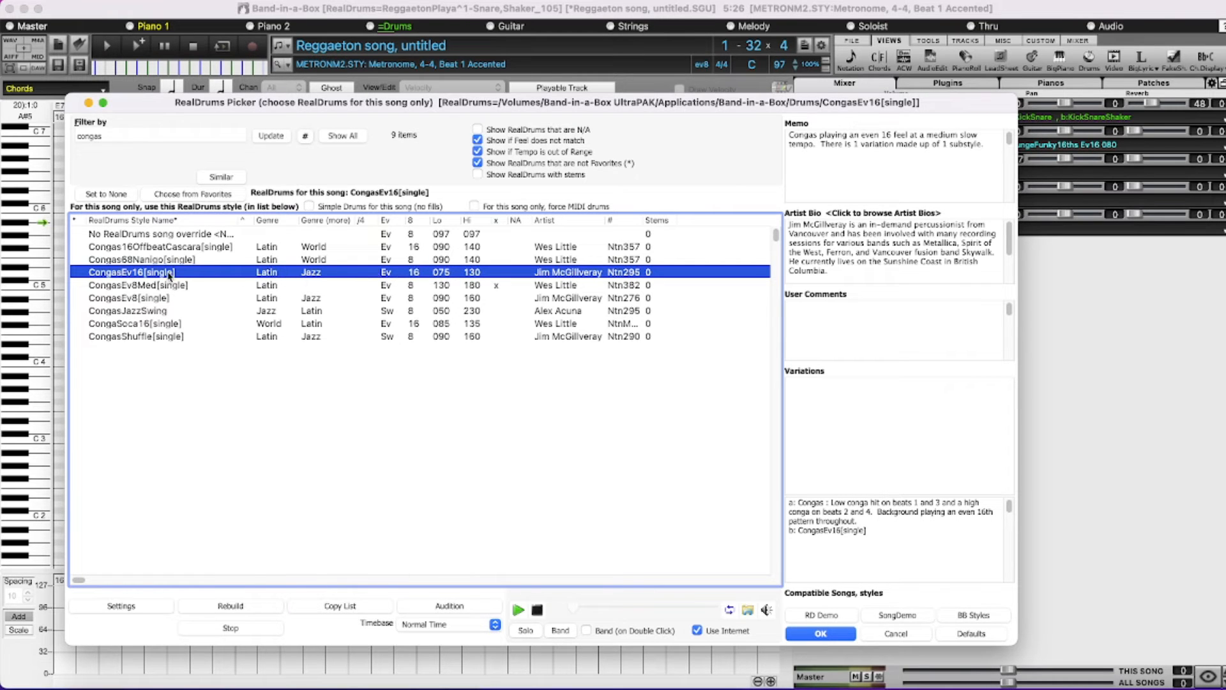
{"action": "left_click", "coordinate": [826, 634]}
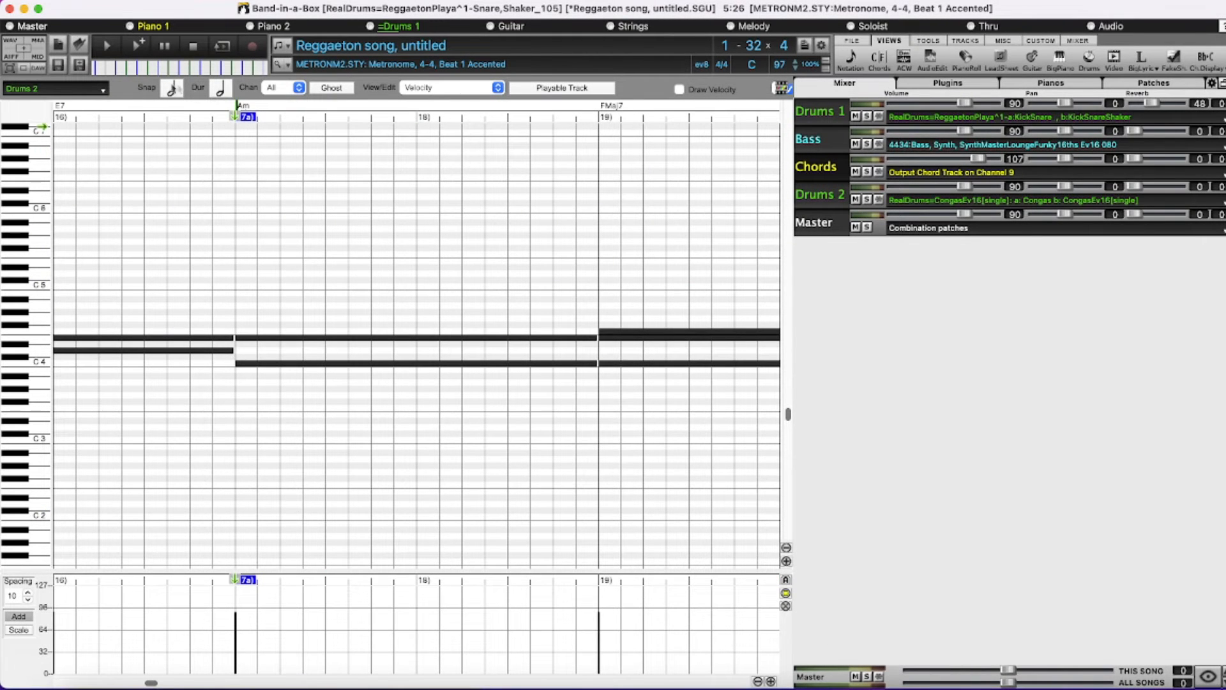
Step: Generate and play the song, set the Drums 2 reverb to 48 with both drum tracks soloed, then unsolo them and stop
{"action": "left_click", "coordinate": [138, 50]}
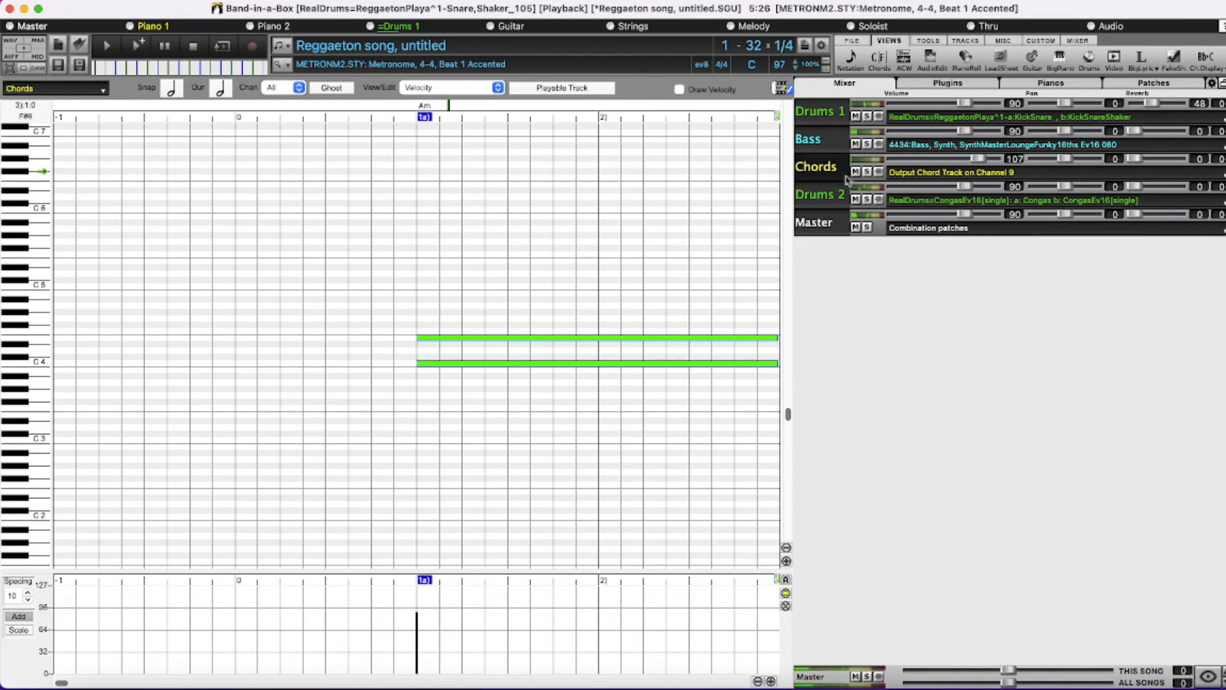
{"action": "left_click", "coordinate": [868, 200]}
{"action": "left_click", "coordinate": [868, 117]}
{"action": "left_click_drag", "start_coordinate": [1135, 186], "coordinate": [1161, 191]}
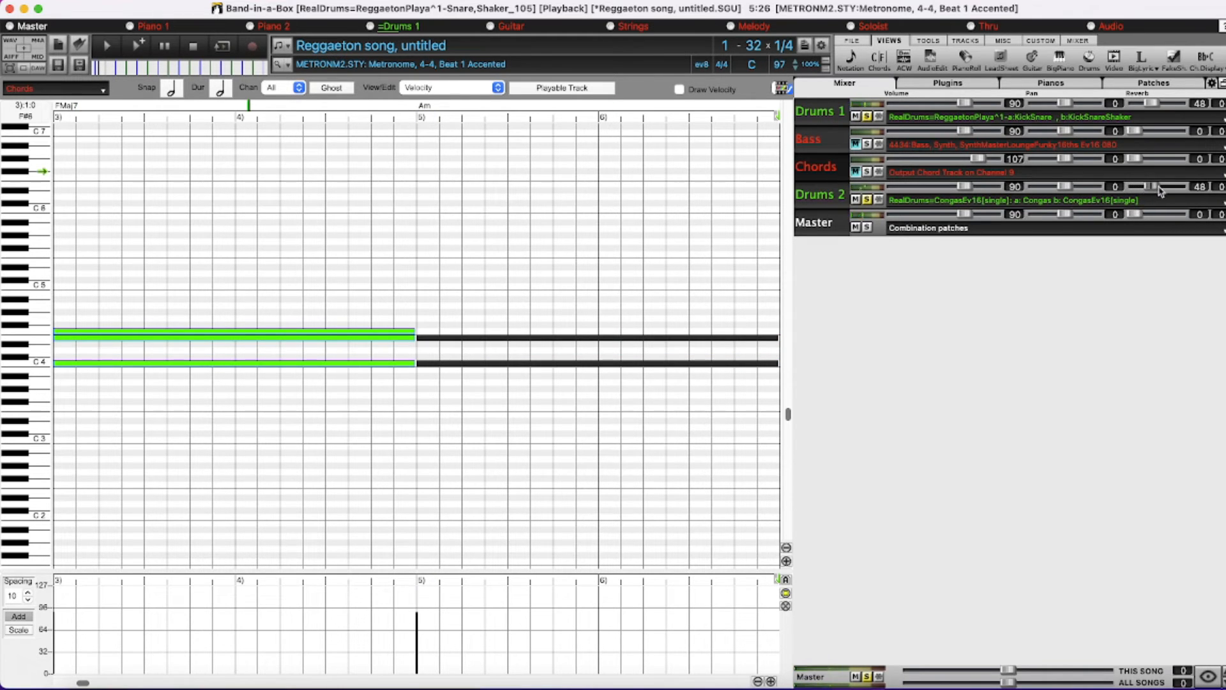
{"action": "left_click", "coordinate": [868, 200]}
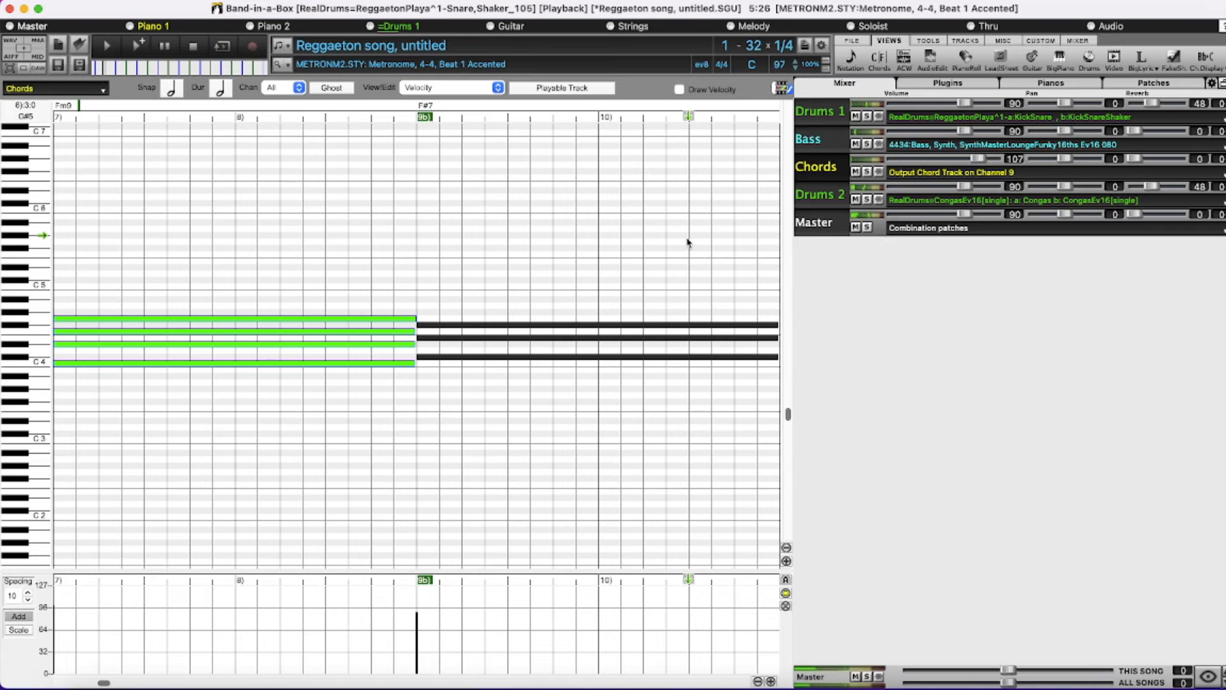
{"action": "left_click", "coordinate": [205, 49]}
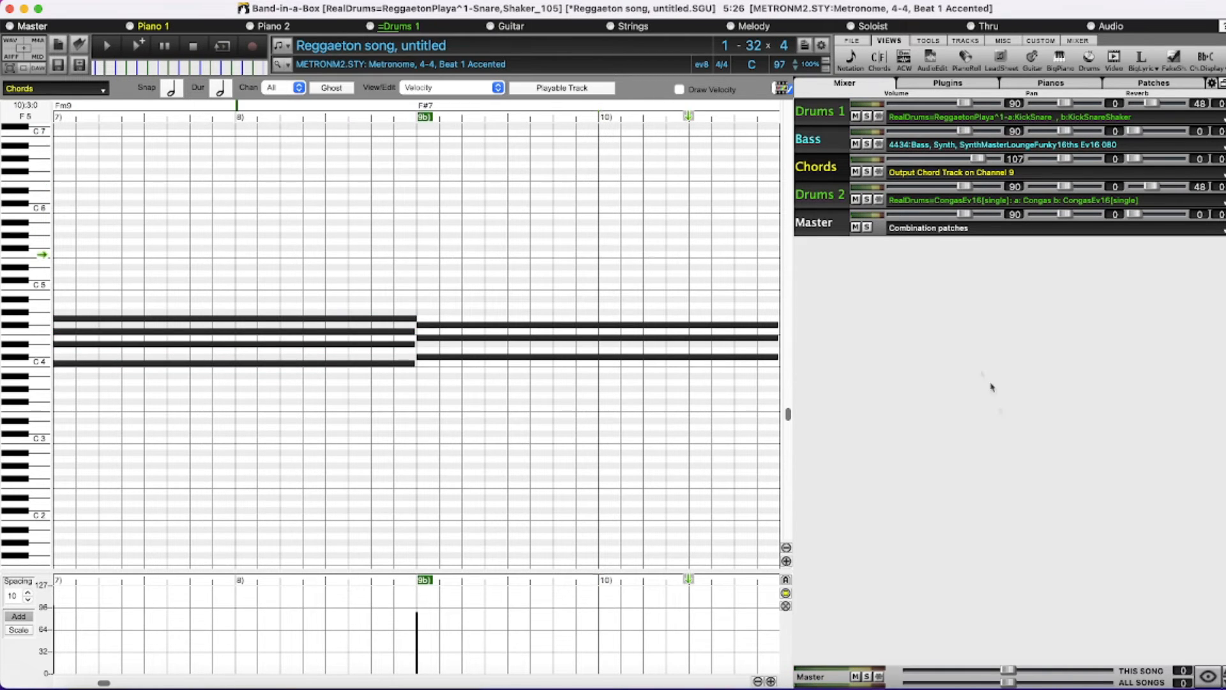
Step: Show the Utility#4 track in the mixer and filter its RealTracks choices by "modern pop guitar"
{"action": "left_click", "coordinate": [1207, 681]}
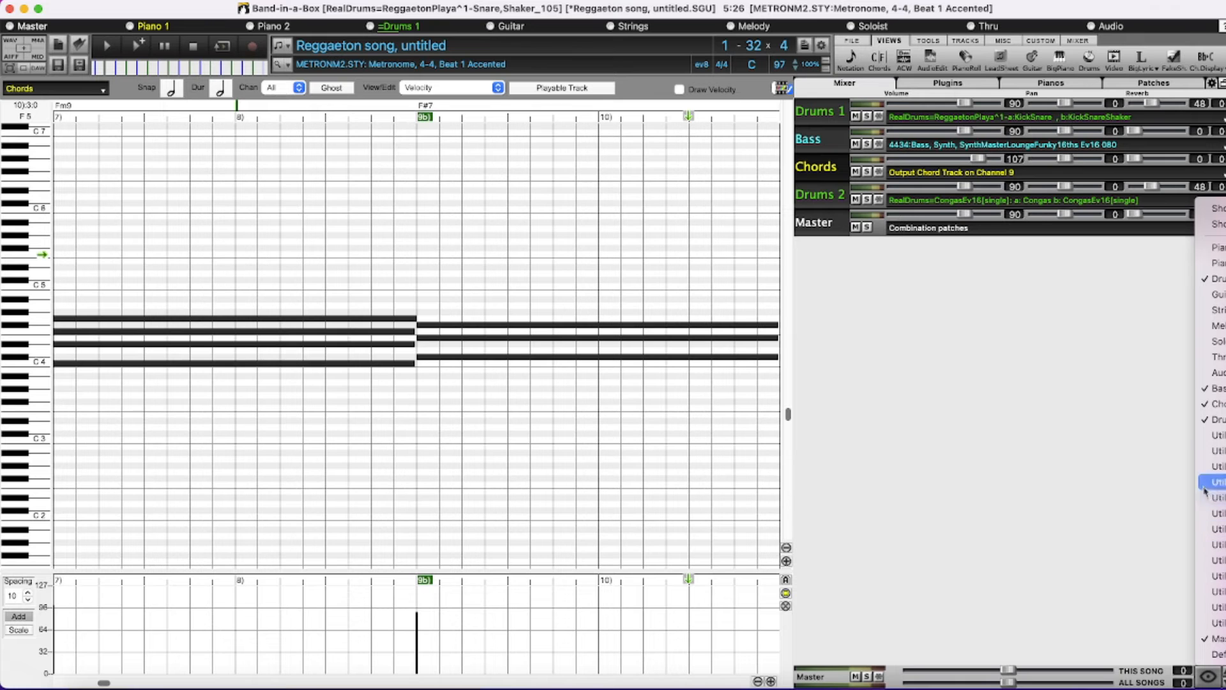
{"action": "left_click", "coordinate": [1210, 437]}
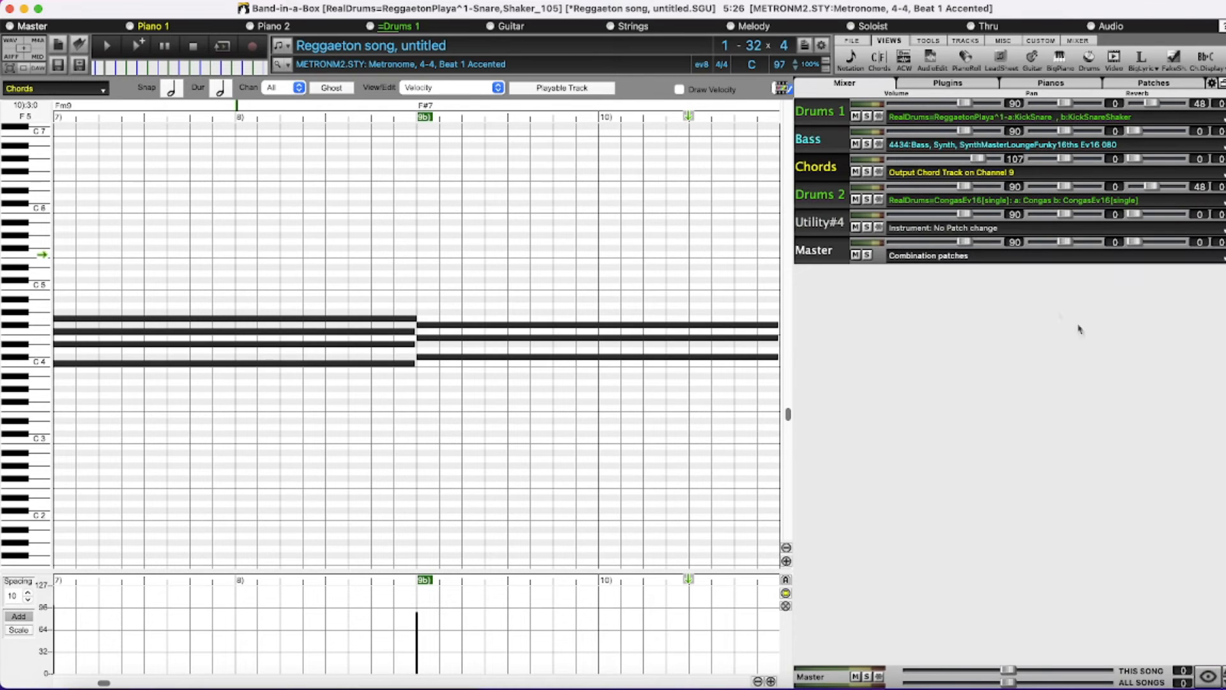
{"action": "right_click", "coordinate": [948, 234]}
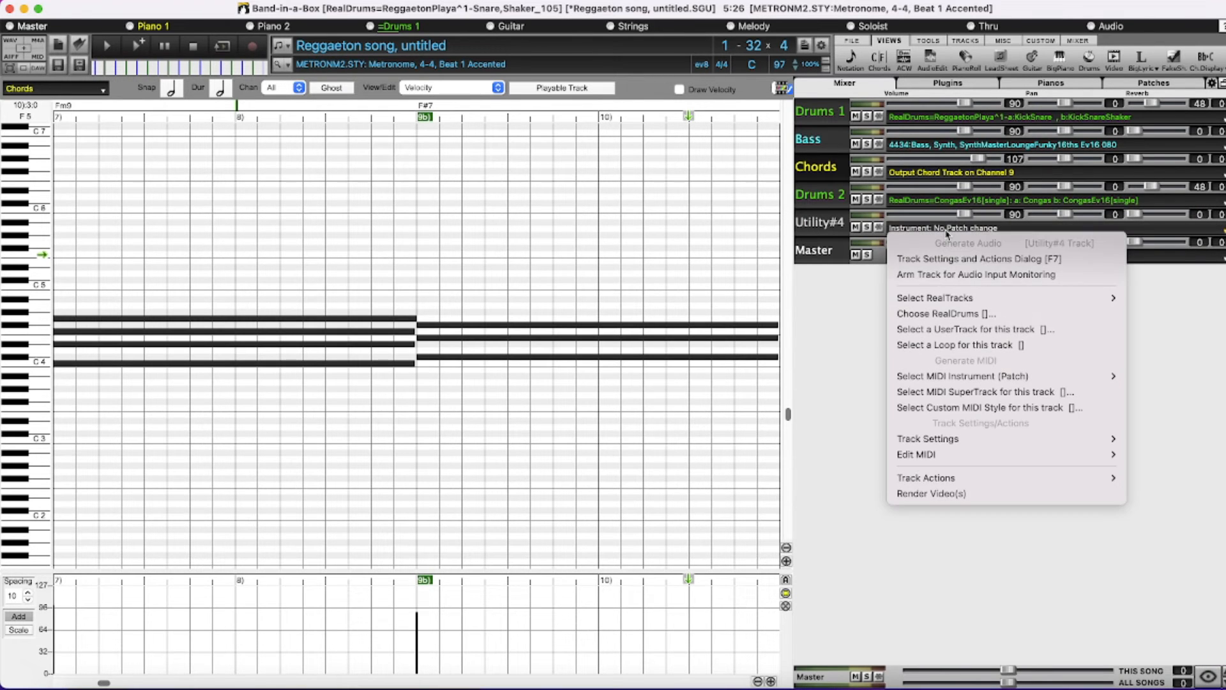
{"action": "mouse_move", "coordinate": [934, 297]}
{"action": "left_click", "coordinate": [849, 300]}
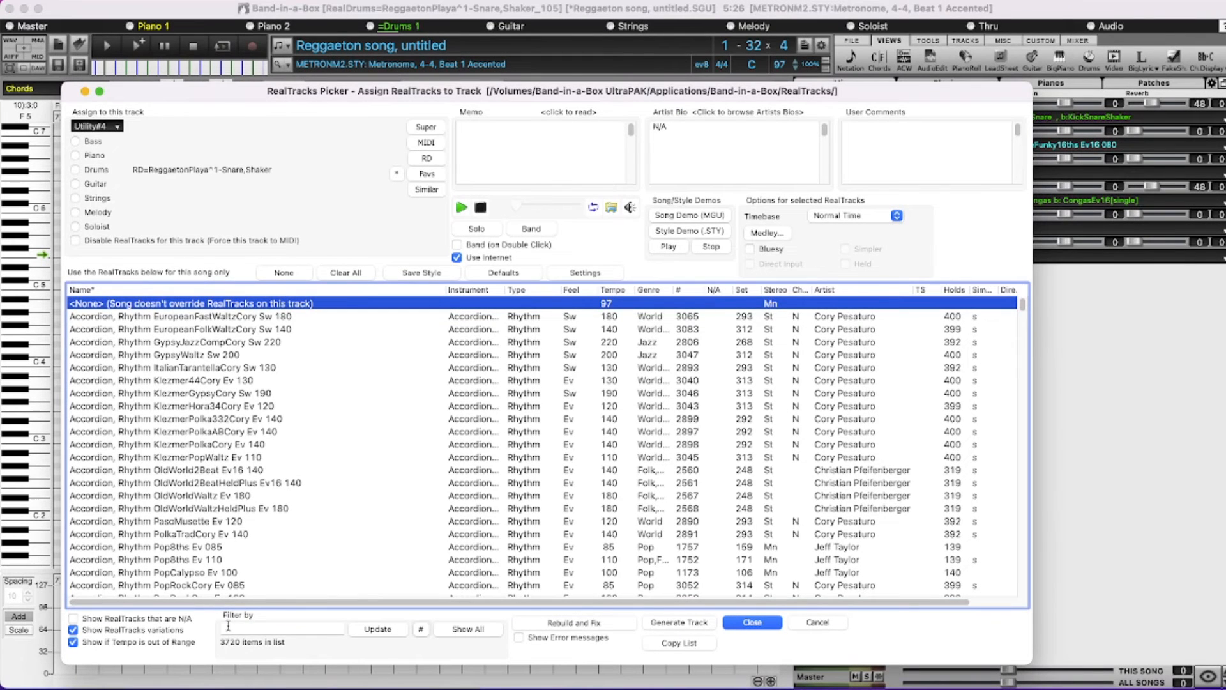
{"action": "left_click", "coordinate": [244, 628]}
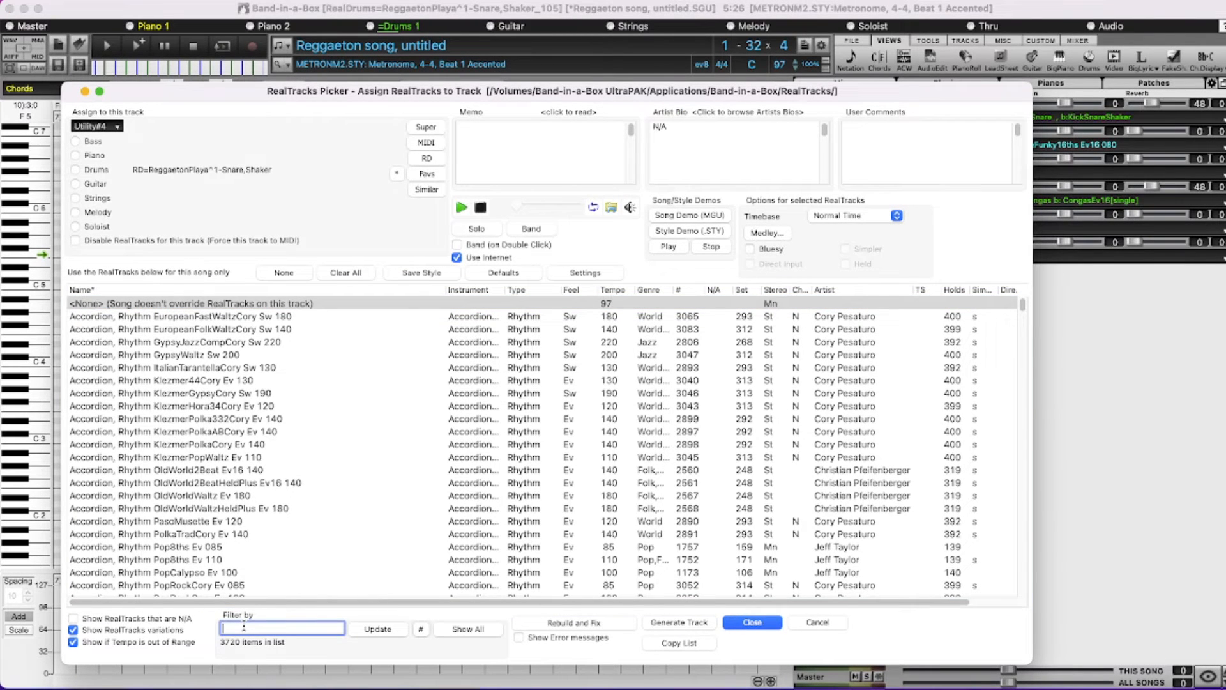
{"action": "type", "text": "modern pop guitar"}
{"action": "key", "text": "Return"}
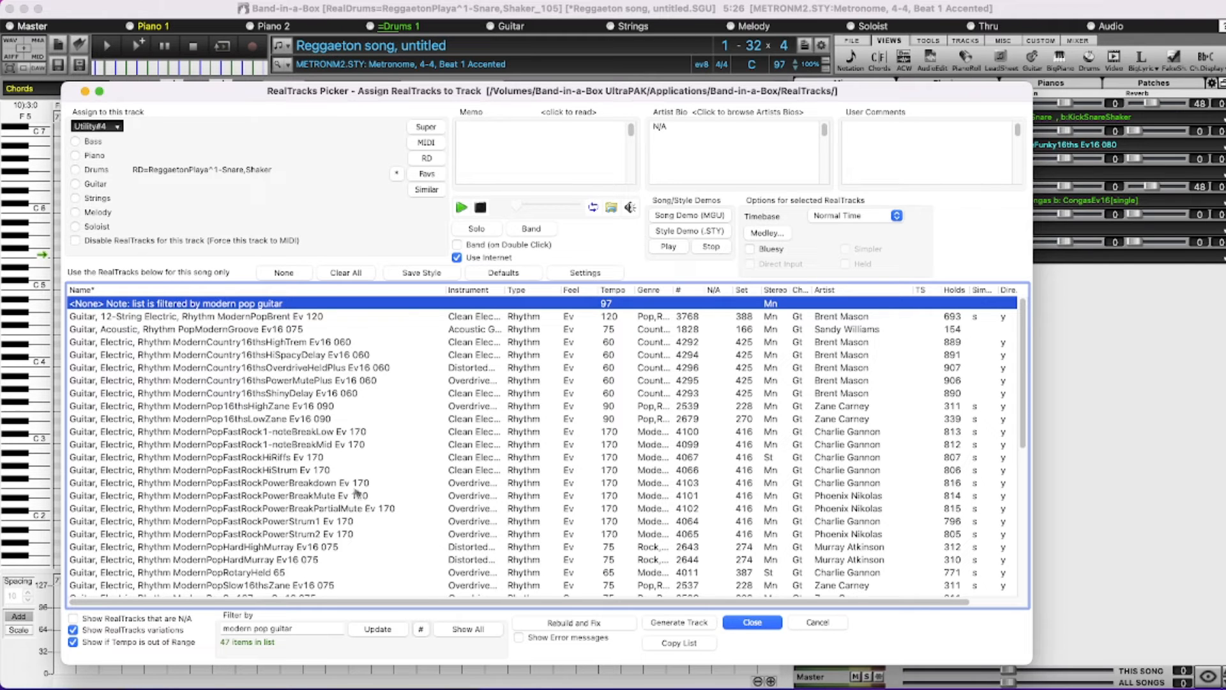
Step: Narrow the RealTracks list to the Even 16ths feel and a tempo range of 80-110
{"action": "left_click", "coordinate": [423, 630]}
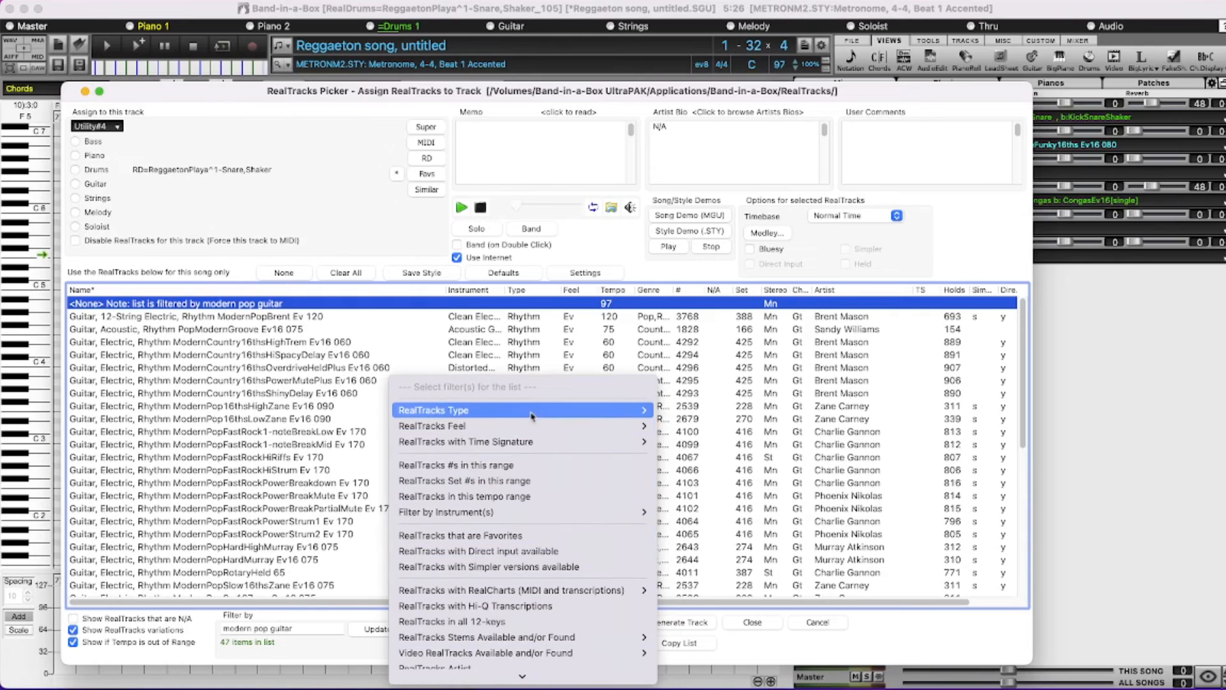
{"action": "mouse_move", "coordinate": [539, 416]}
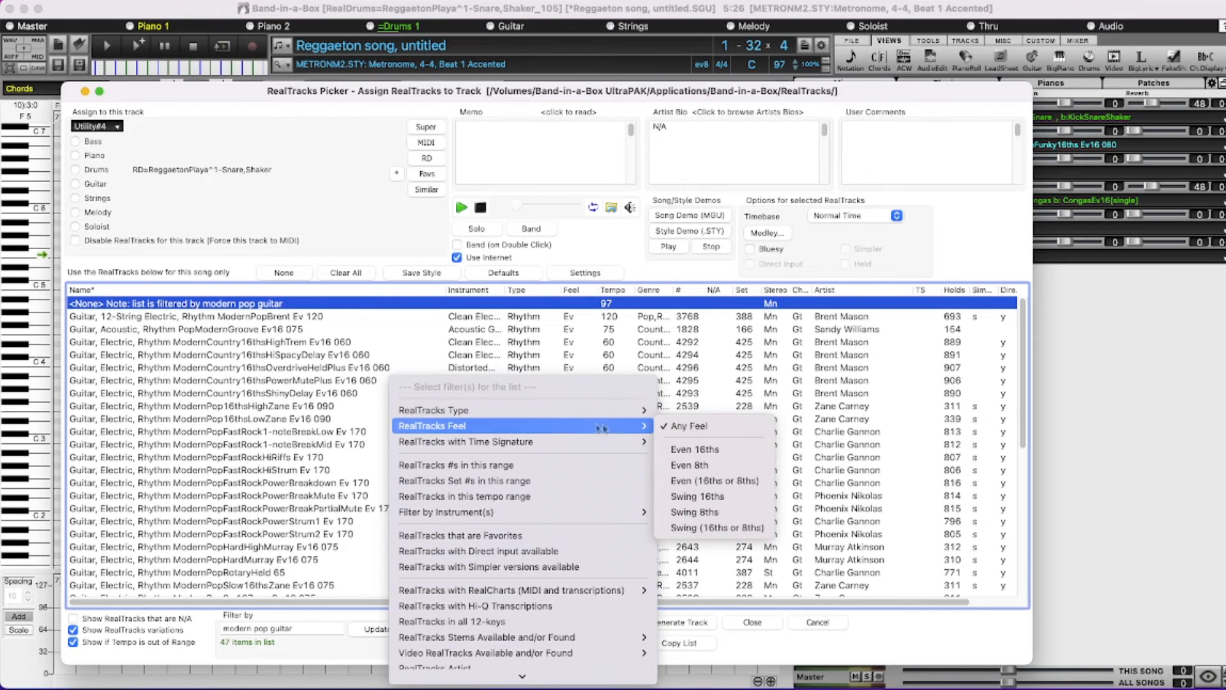
{"action": "left_click", "coordinate": [715, 450]}
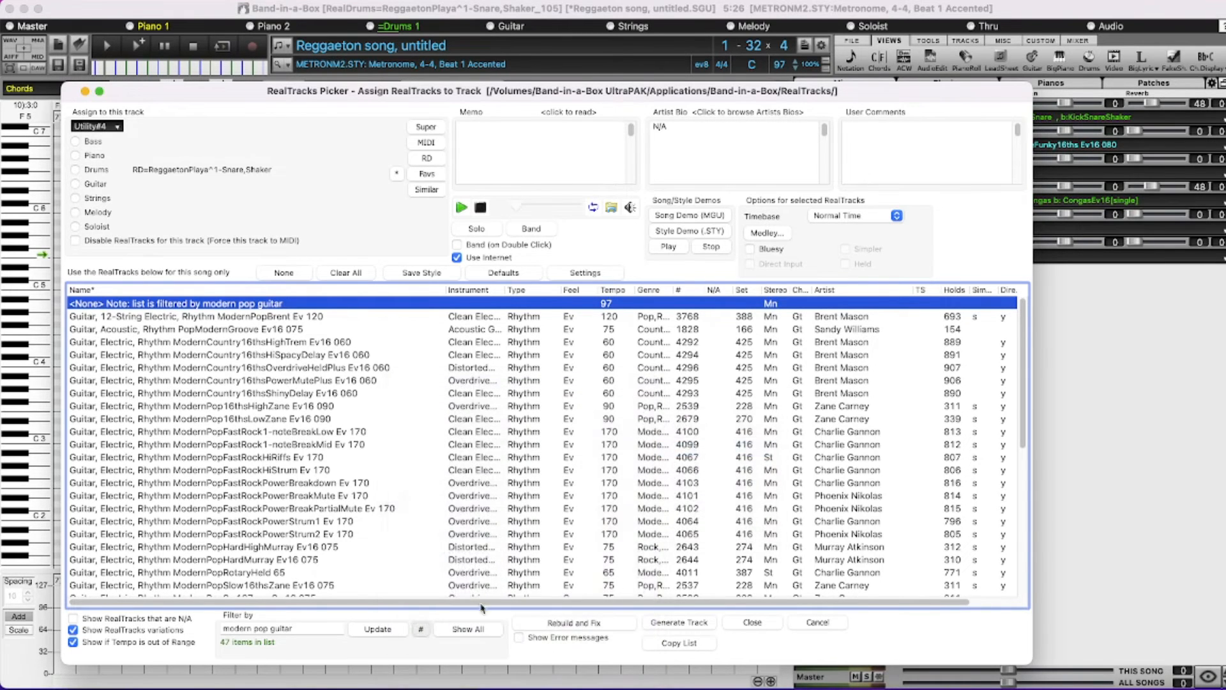
{"action": "left_click", "coordinate": [423, 630]}
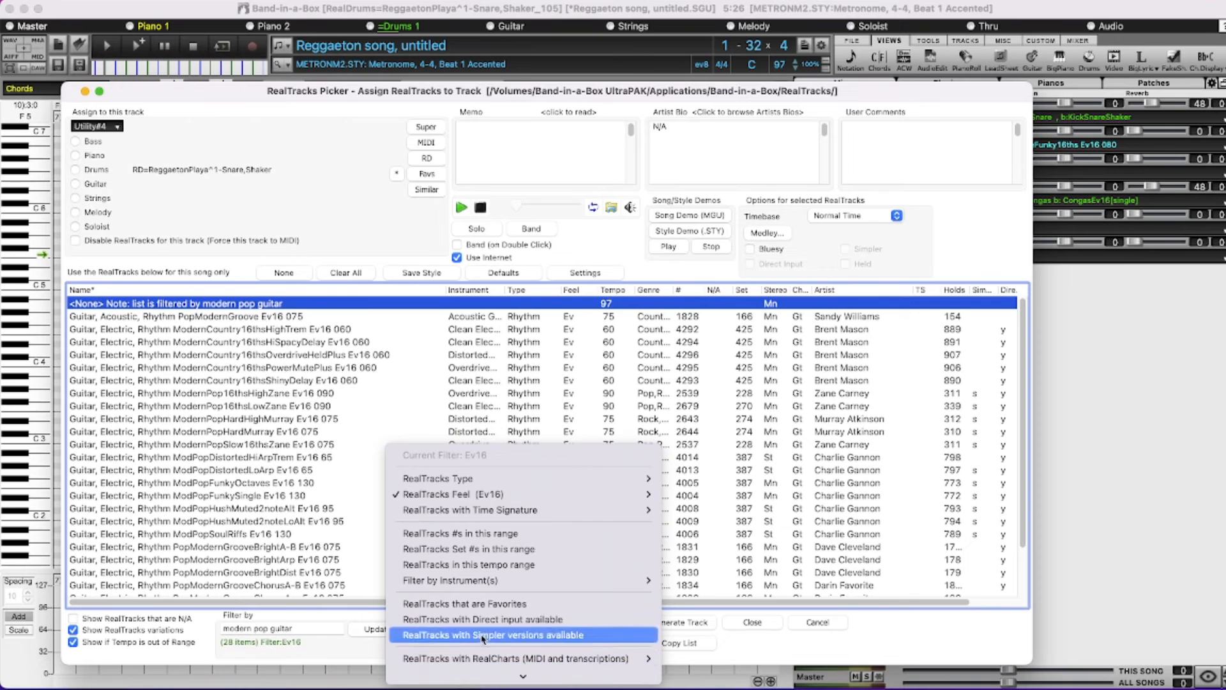
{"action": "left_click", "coordinate": [536, 566]}
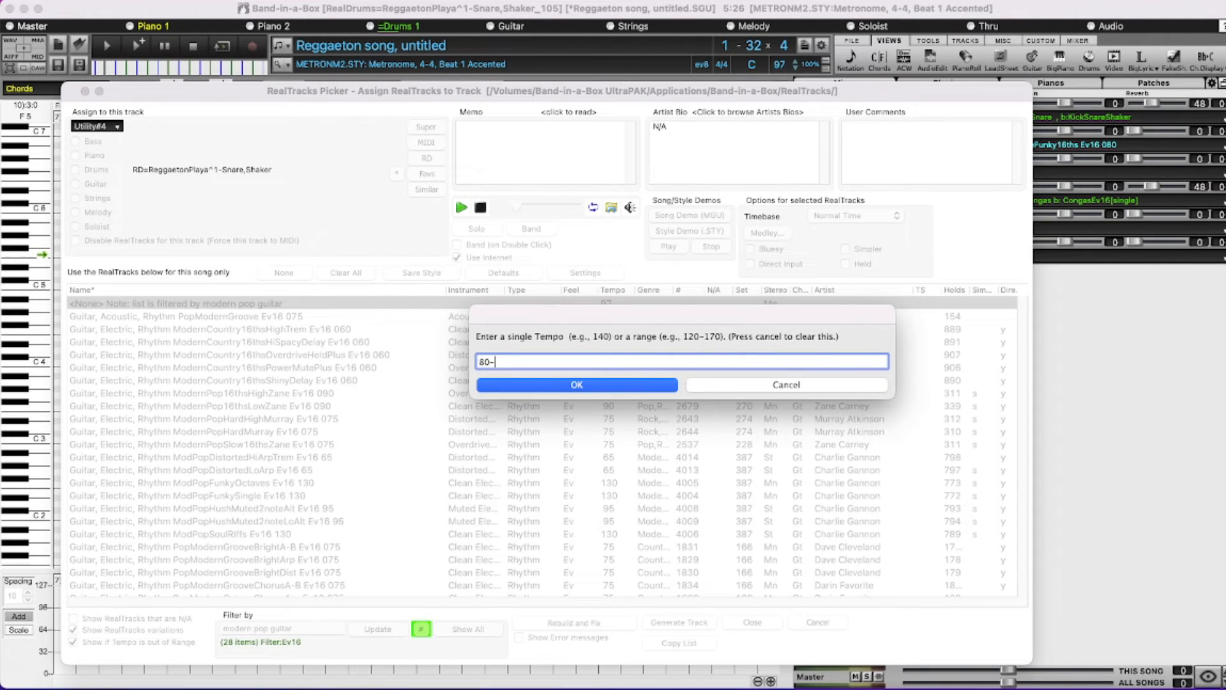
{"action": "key", "text": "Return"}
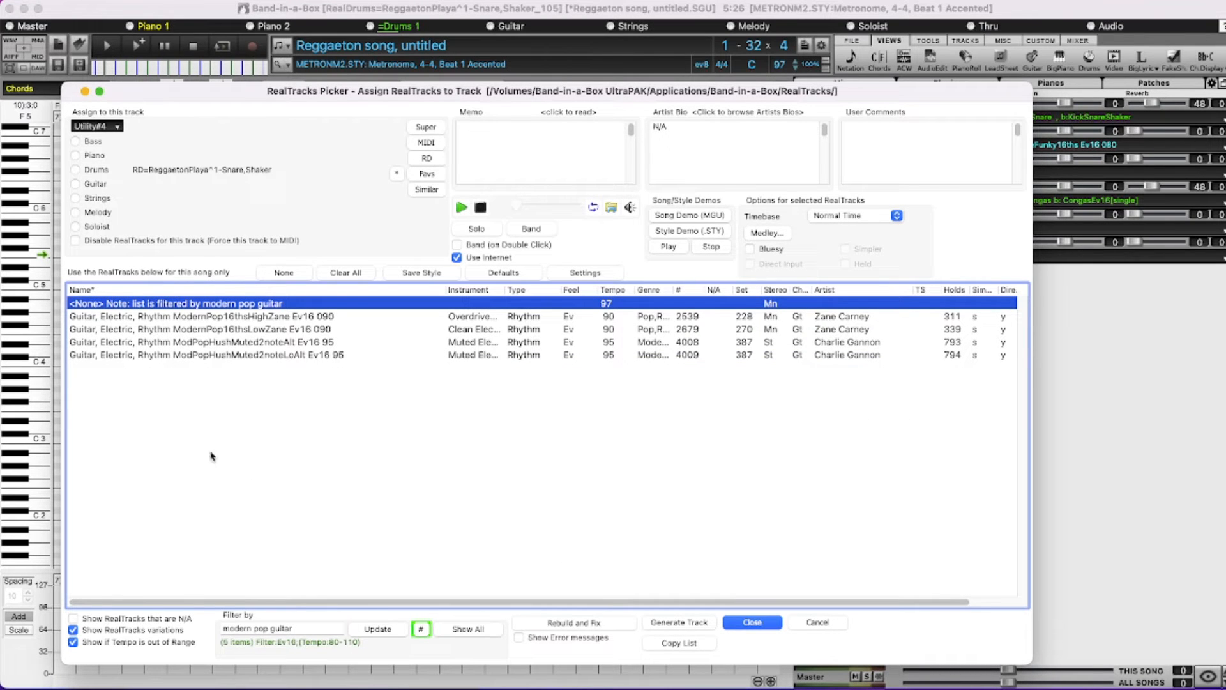
Step: Audition the filtered electric guitar RealTracks and assign ModPopHushMuted2noteAlt Ev16 95 to Utility#4
{"action": "left_click", "coordinate": [228, 317]}
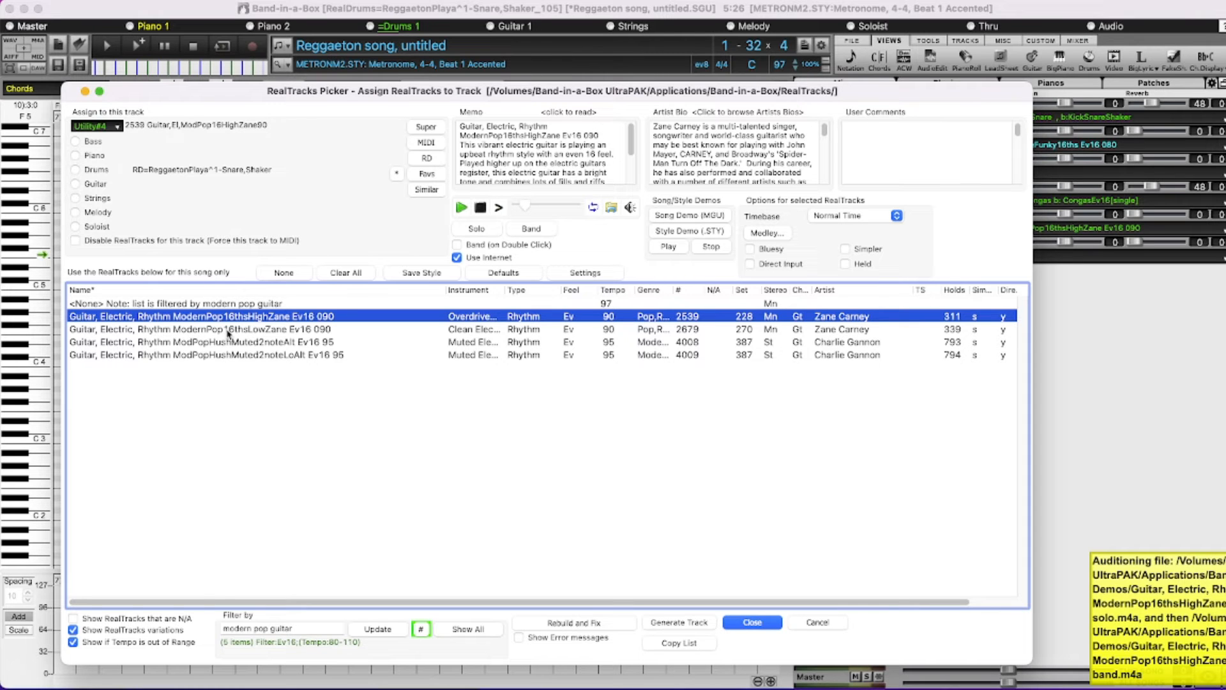
{"action": "left_click", "coordinate": [228, 329]}
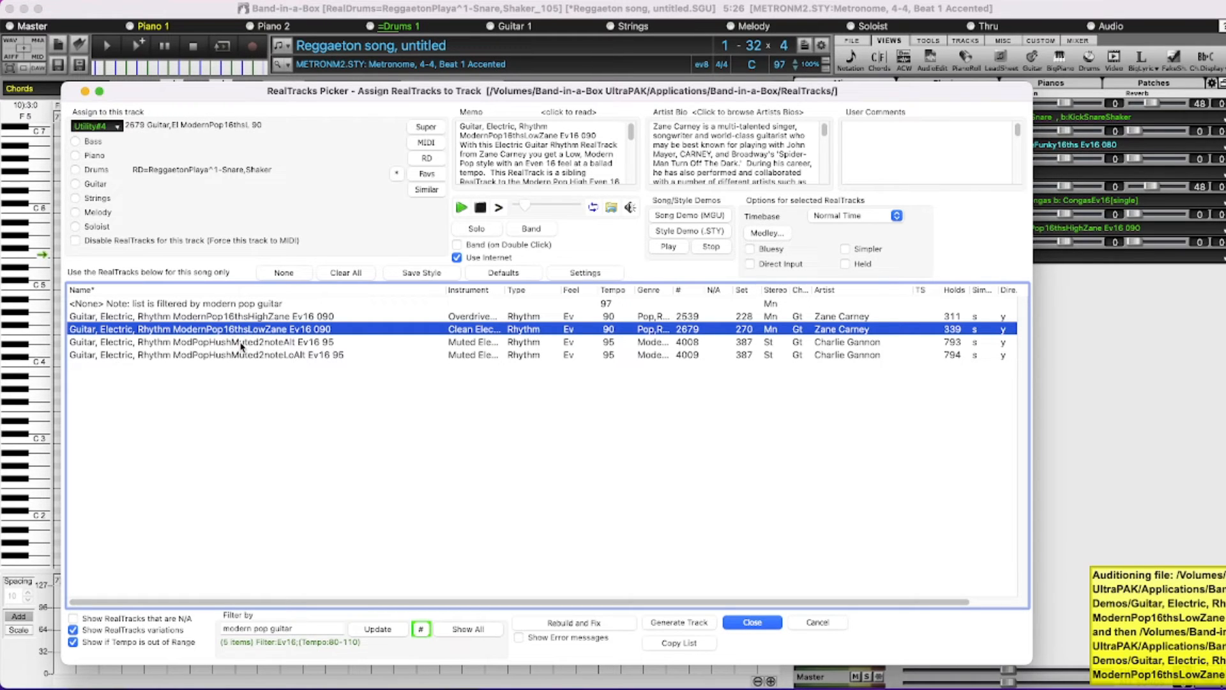
{"action": "left_click", "coordinate": [242, 343]}
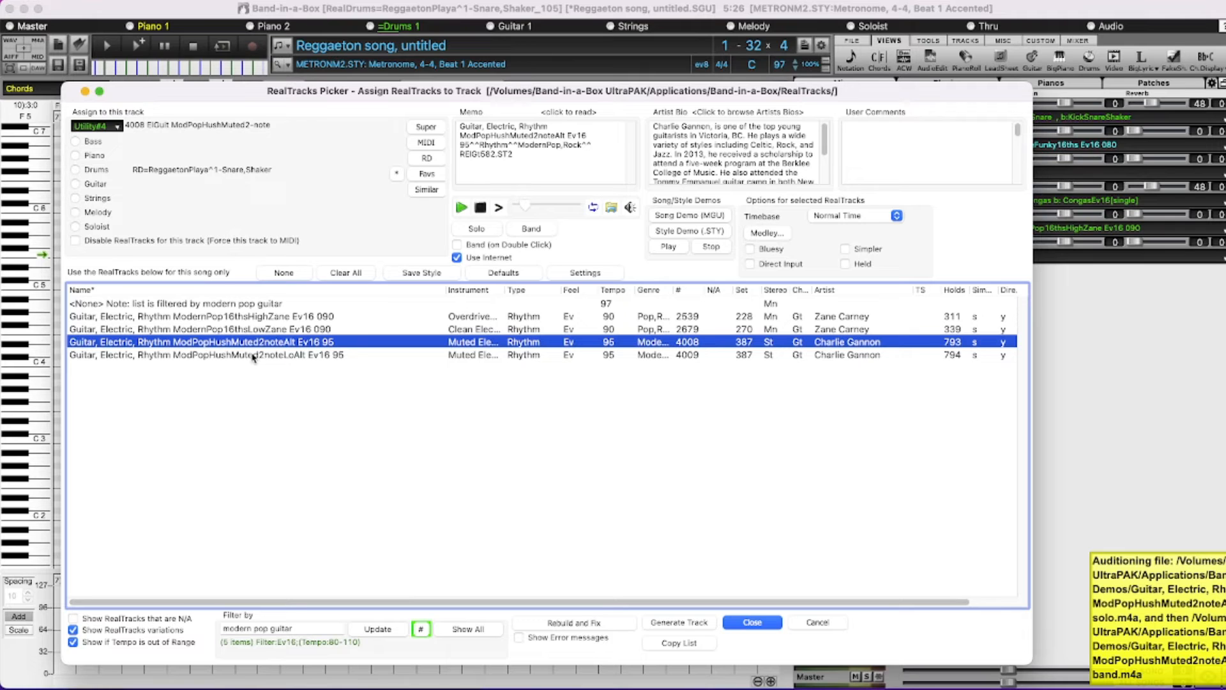
{"action": "left_click", "coordinate": [254, 355]}
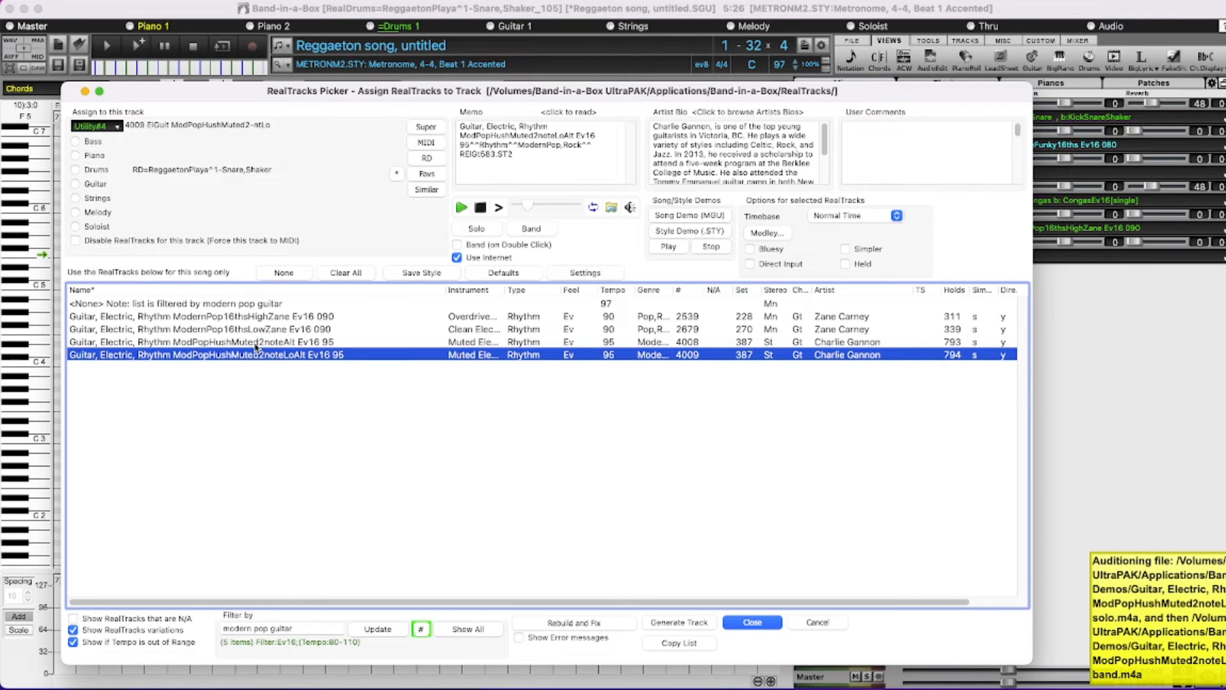
{"action": "left_click", "coordinate": [256, 343]}
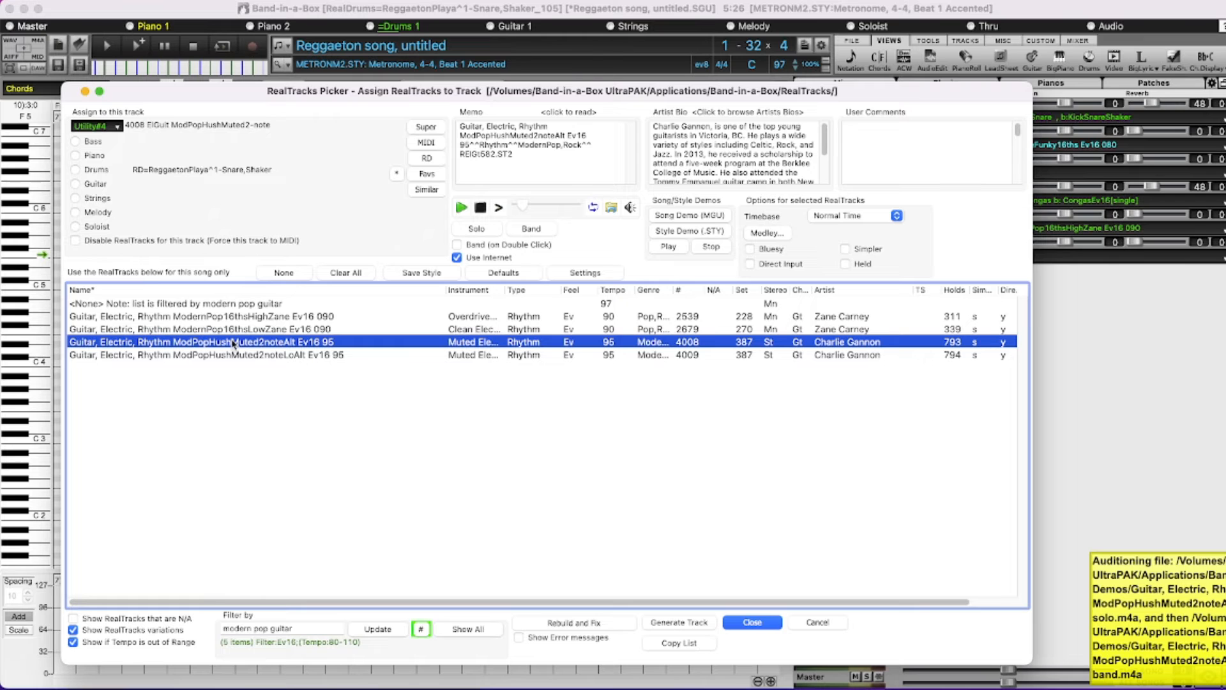
Step: Assign the ModPopHushMuted2noteLoAlt Ev16 95 guitar RealTrack to Utility#5 and close the RealTracks Picker
{"action": "left_click", "coordinate": [119, 128]}
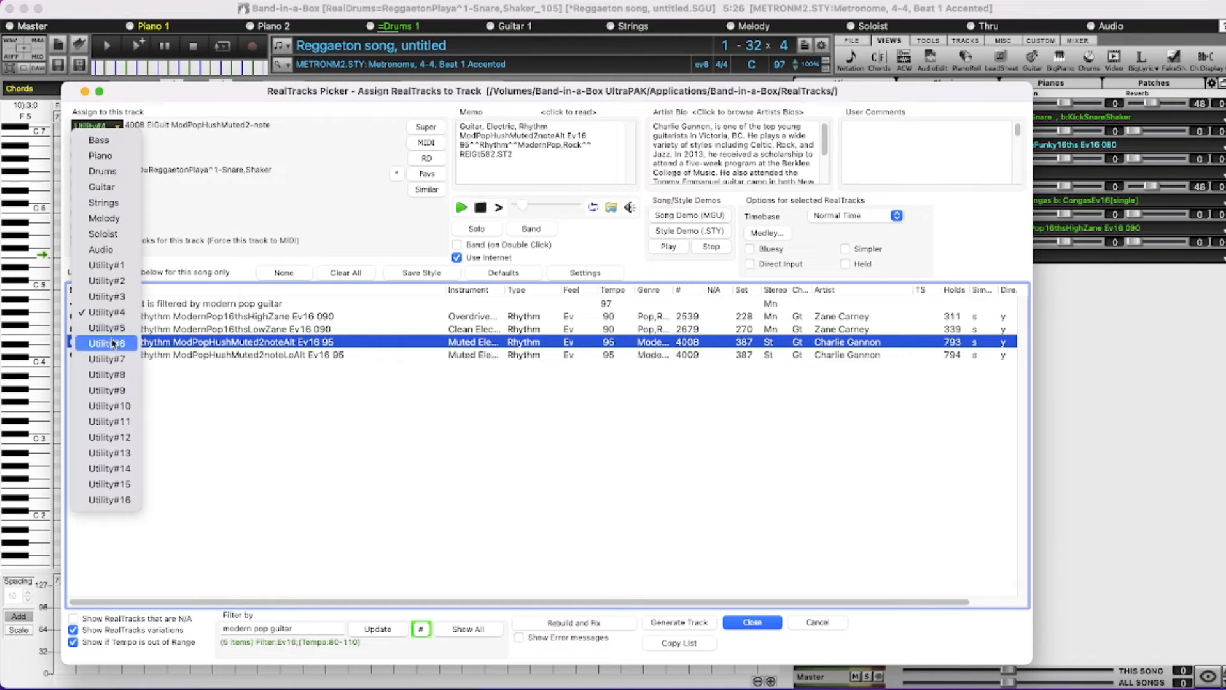
{"action": "left_click", "coordinate": [113, 344]}
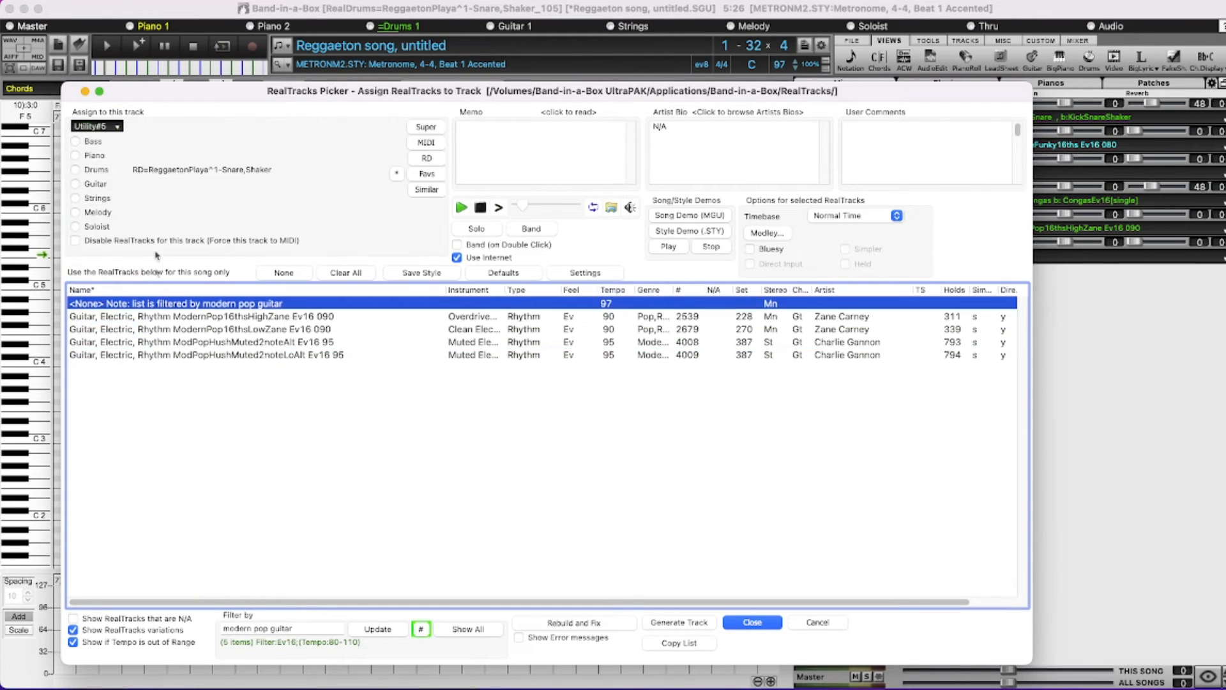
{"action": "left_click", "coordinate": [202, 355]}
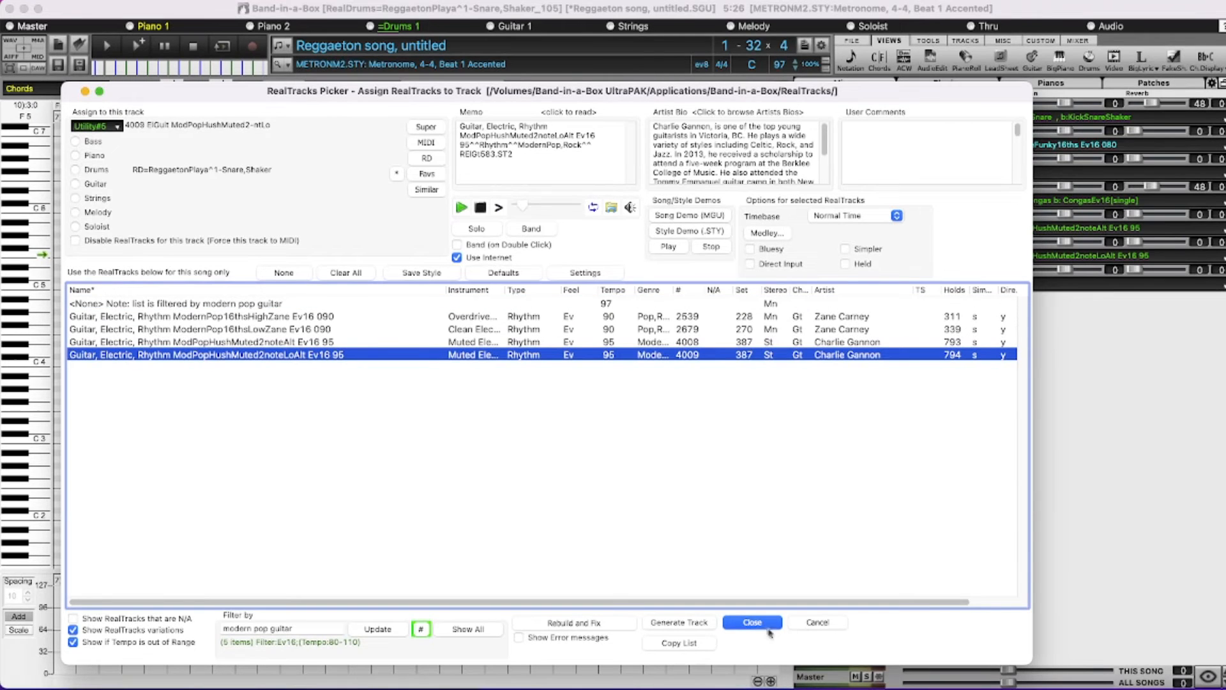
{"action": "left_click", "coordinate": [752, 623]}
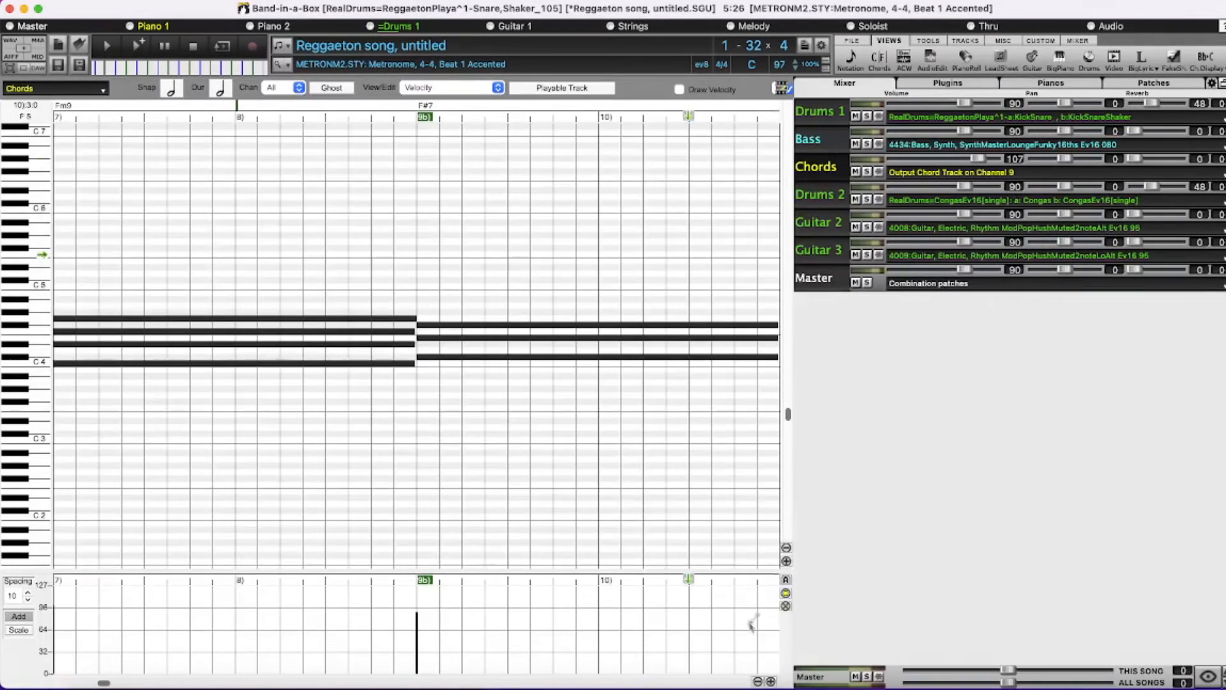
Step: Generate and play the song, solo Guitar 2 and Guitar 3, and lower their volumes to 52 and 75
{"action": "left_click", "coordinate": [139, 44]}
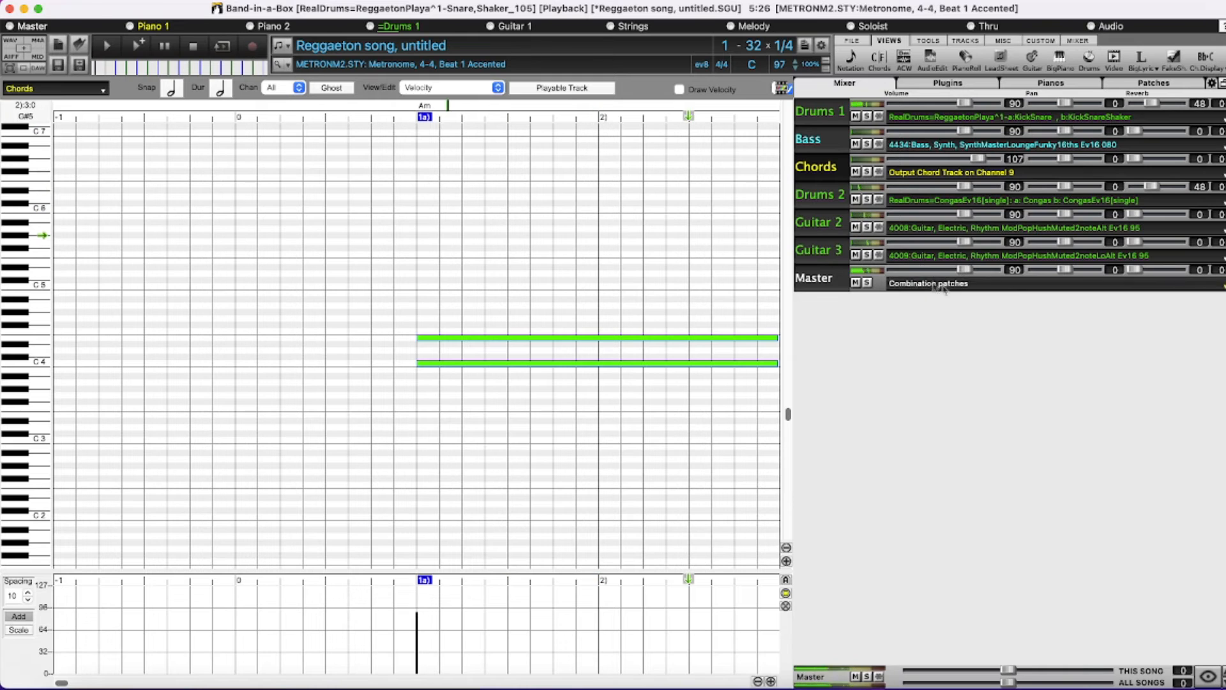
{"action": "left_click", "coordinate": [867, 255]}
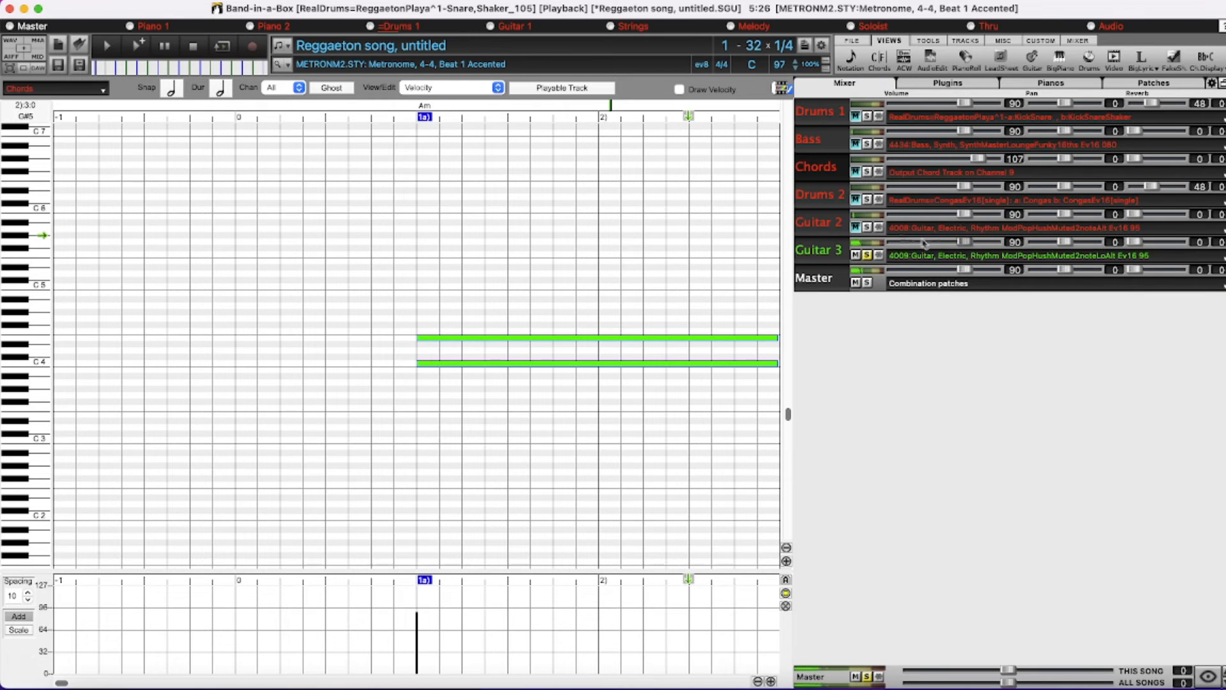
{"action": "left_click", "coordinate": [868, 226]}
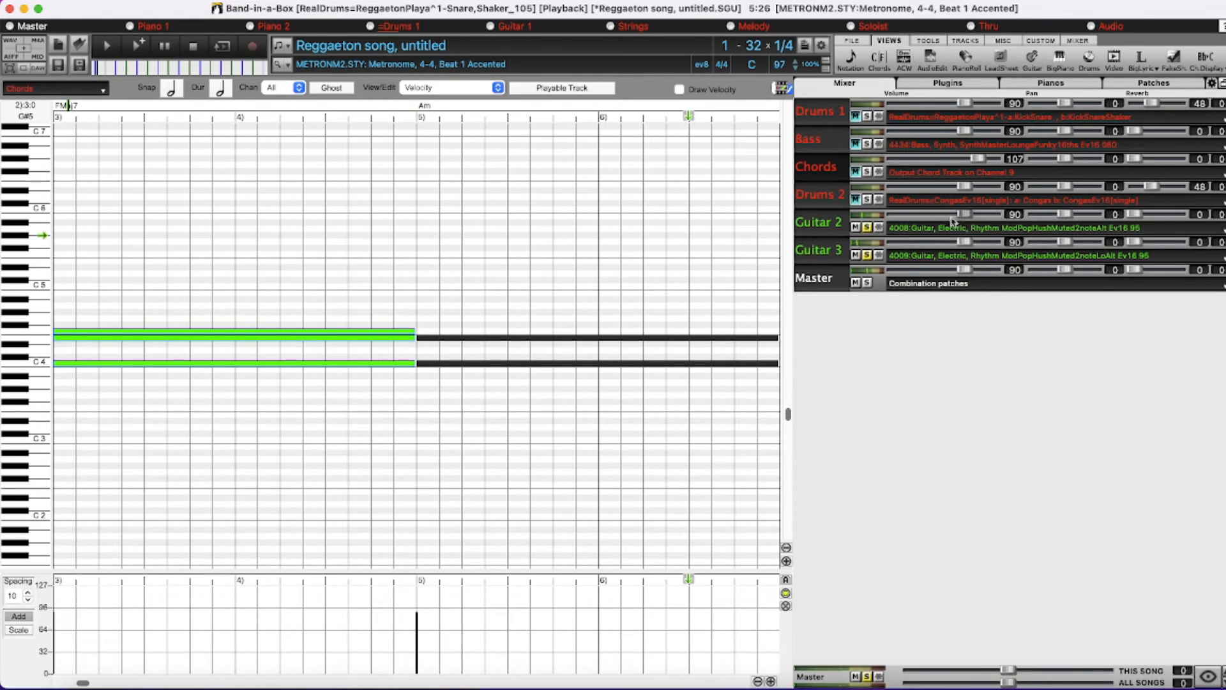
{"action": "left_click_drag", "start_coordinate": [964, 215], "coordinate": [952, 242]}
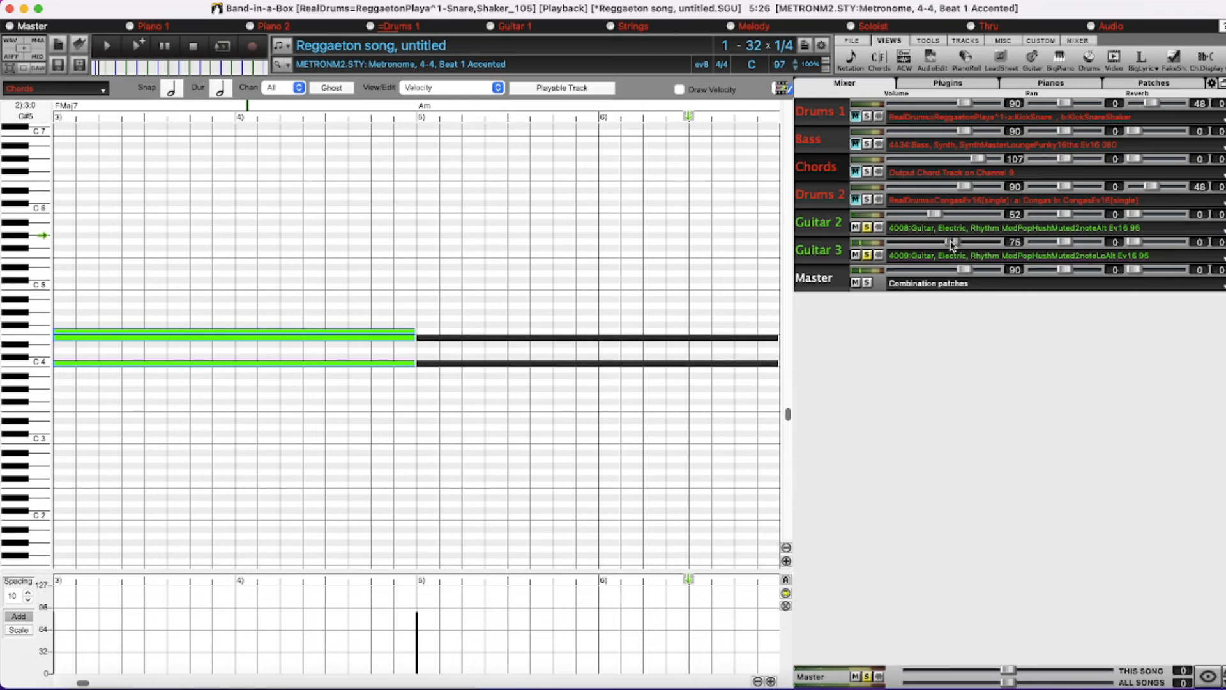
Step: Set the reverb to 50 on Guitar 3 and 38 on Guitar 2, then unsolo both guitars
{"action": "left_click", "coordinate": [1204, 244]}
{"action": "type", "text": "50"}
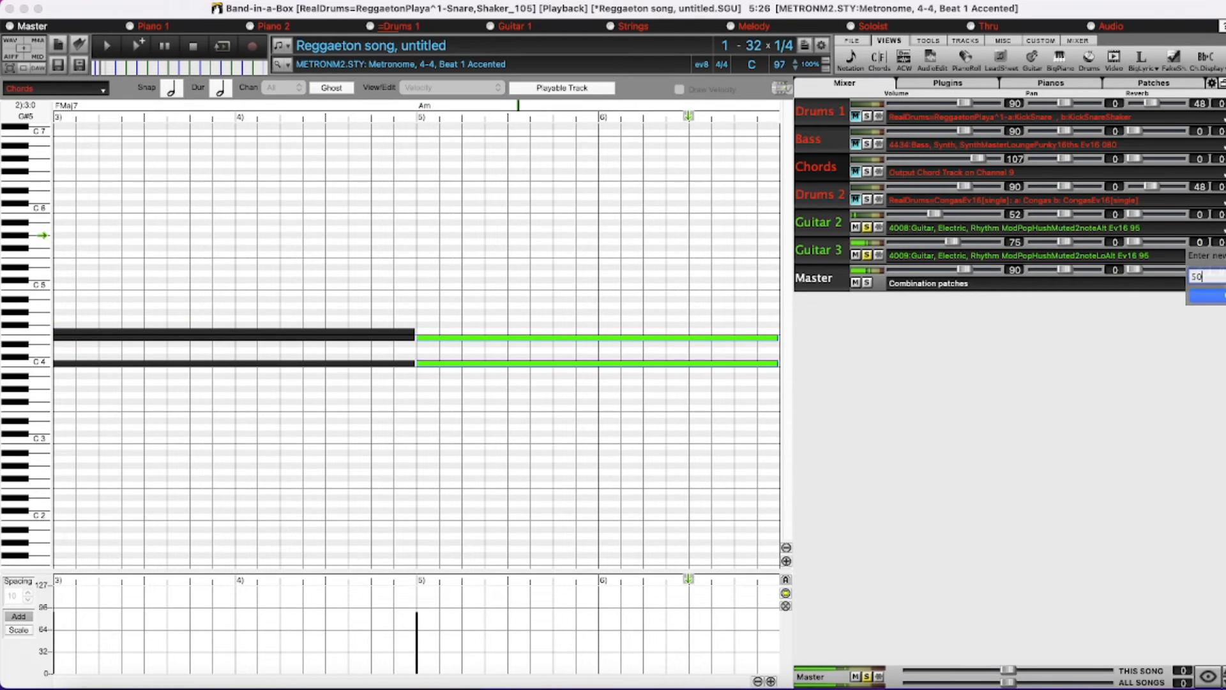
{"action": "key", "text": "Return"}
{"action": "left_click_drag", "start_coordinate": [1134, 215], "coordinate": [1150, 219]}
{"action": "left_click", "coordinate": [868, 256]}
{"action": "left_click", "coordinate": [868, 229]}
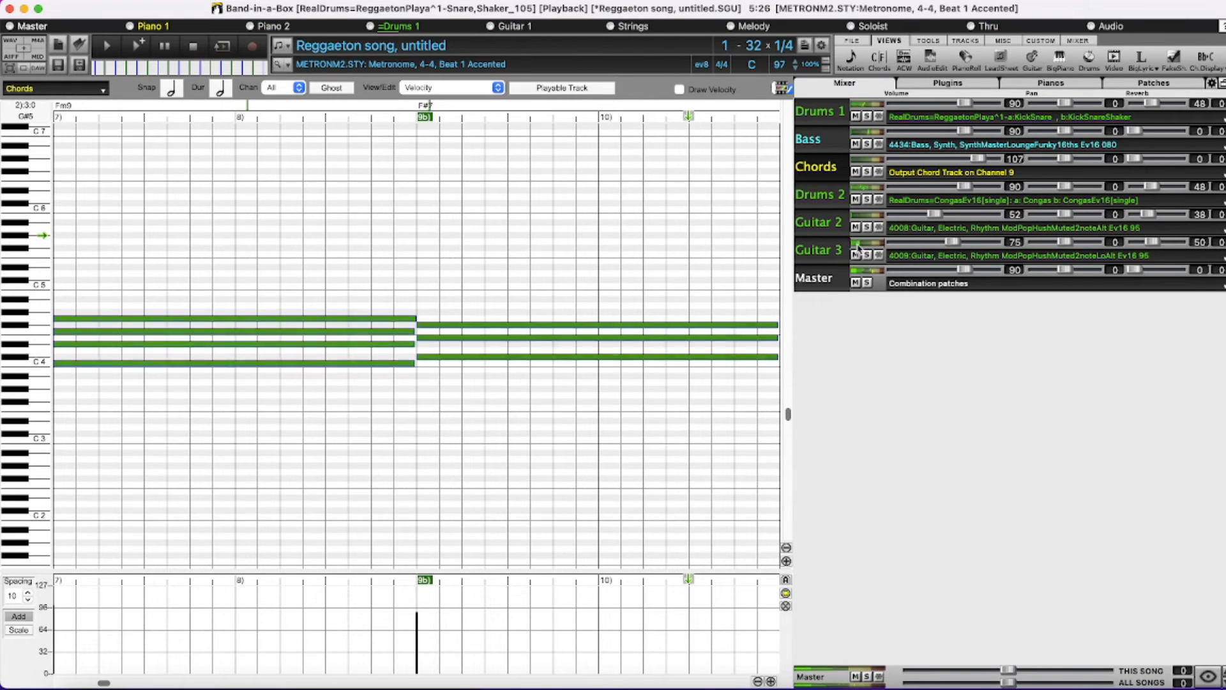
Step: Set the volumes of Guitar 2 to 39, Guitar 3 to 67 and Chords to 115 during playback, and stop the song
{"action": "left_click_drag", "start_coordinate": [933, 214], "coordinate": [943, 247]}
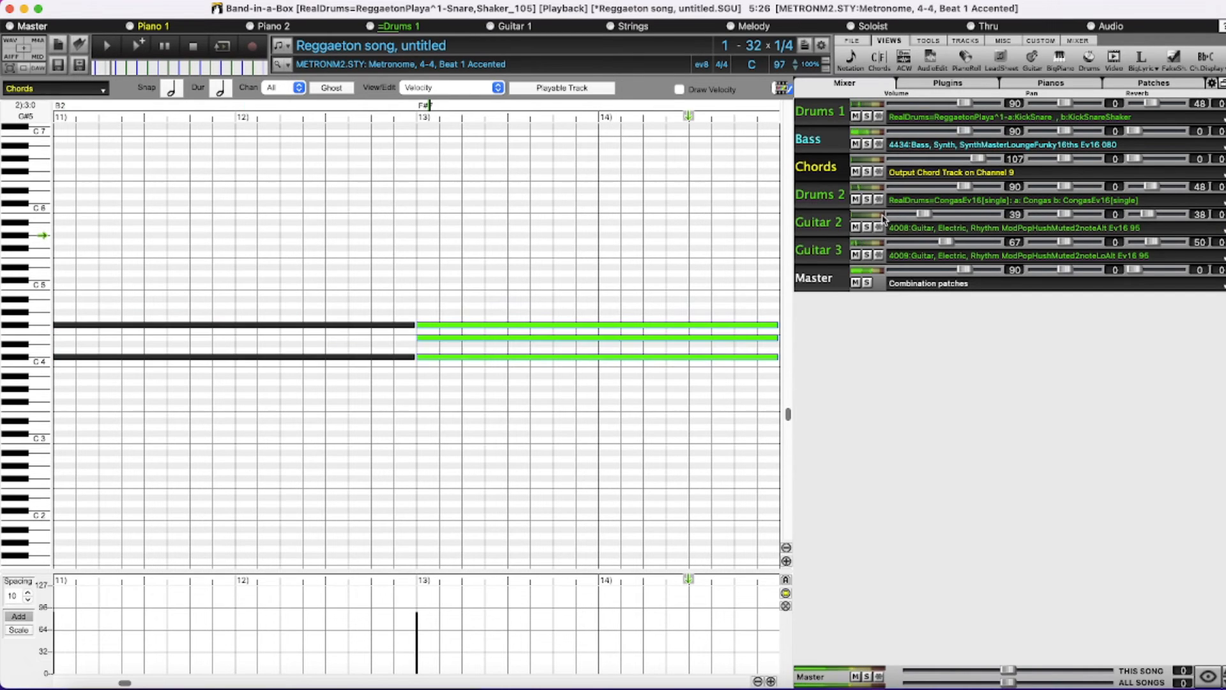
{"action": "left_click_drag", "start_coordinate": [978, 158], "coordinate": [990, 160]}
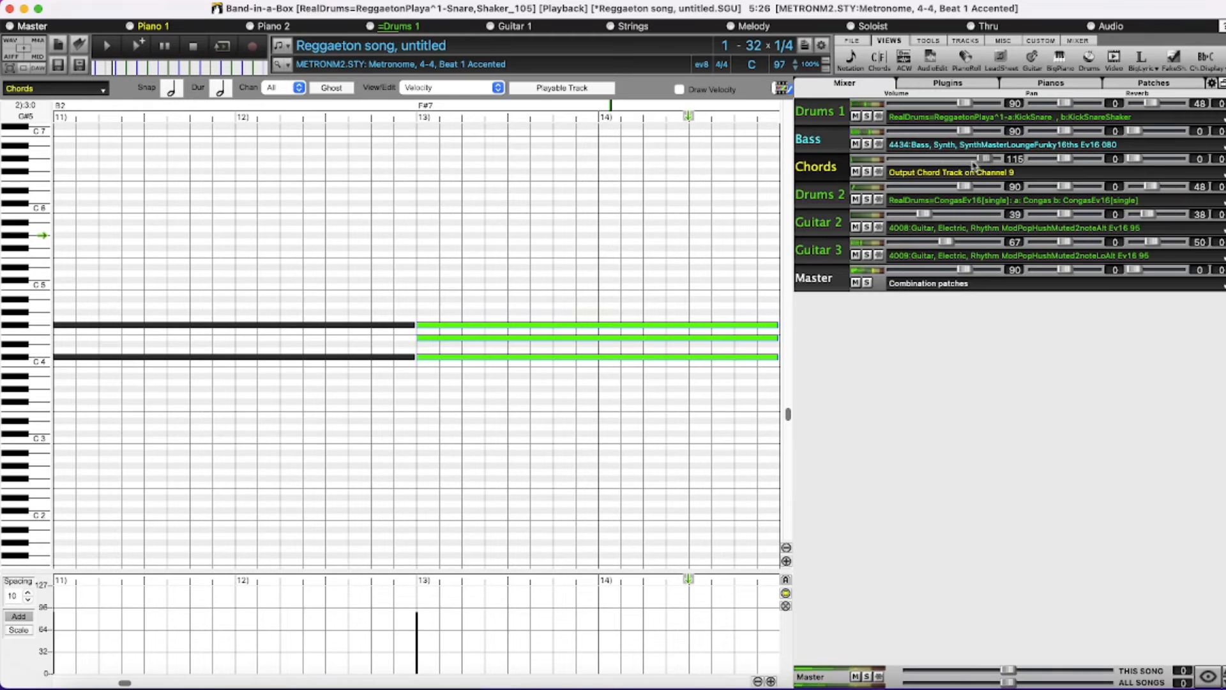
{"action": "left_click", "coordinate": [195, 48]}
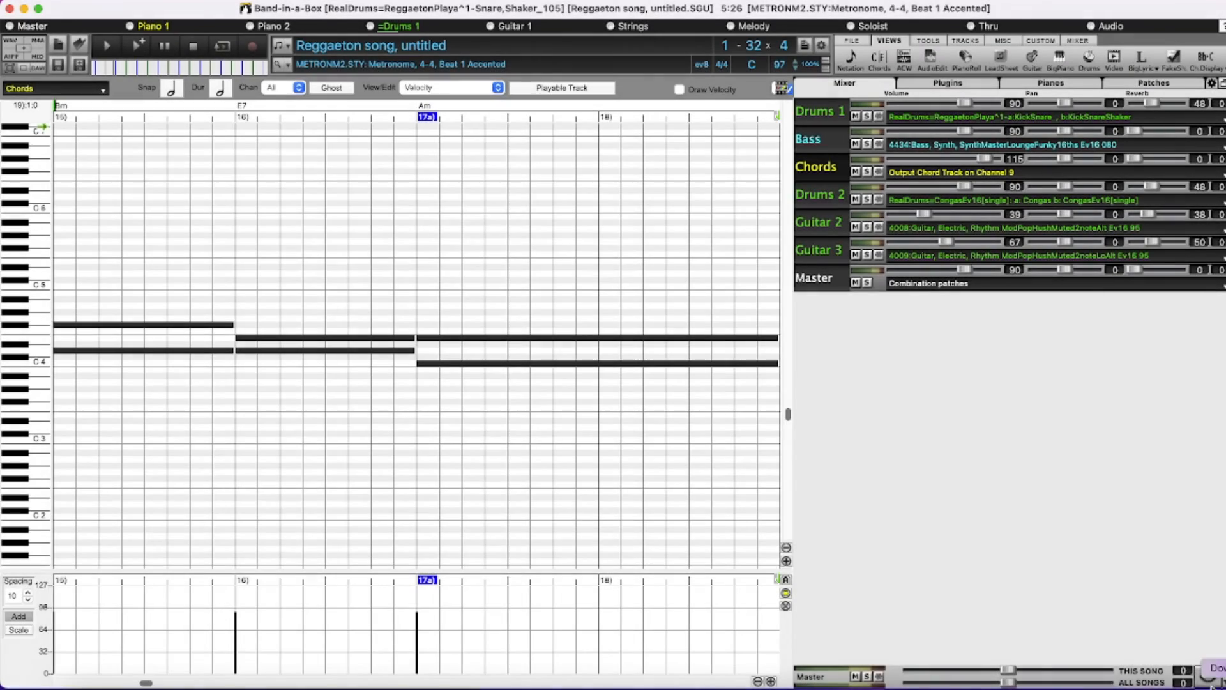
Step: Show the Utility#6 track in the mixer and generate a MIDI chord track on it with a note range of 60 to 72
{"action": "left_click", "coordinate": [1211, 679]}
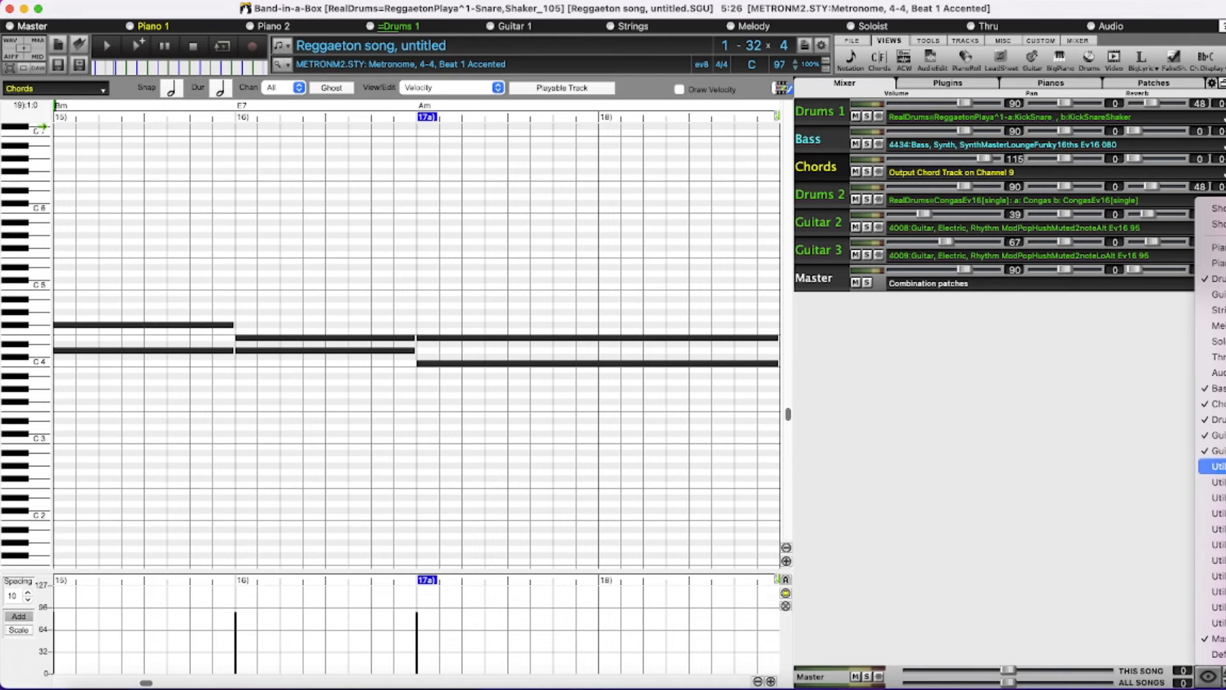
{"action": "left_click", "coordinate": [1214, 466]}
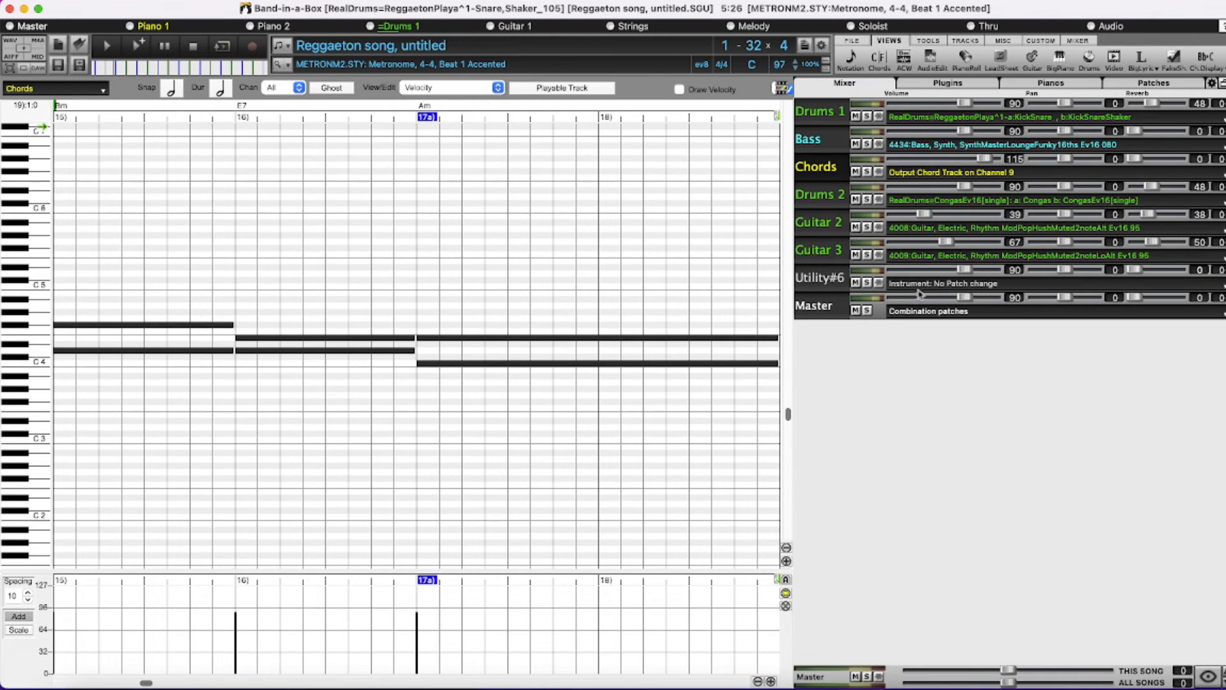
{"action": "right_click", "coordinate": [890, 285]}
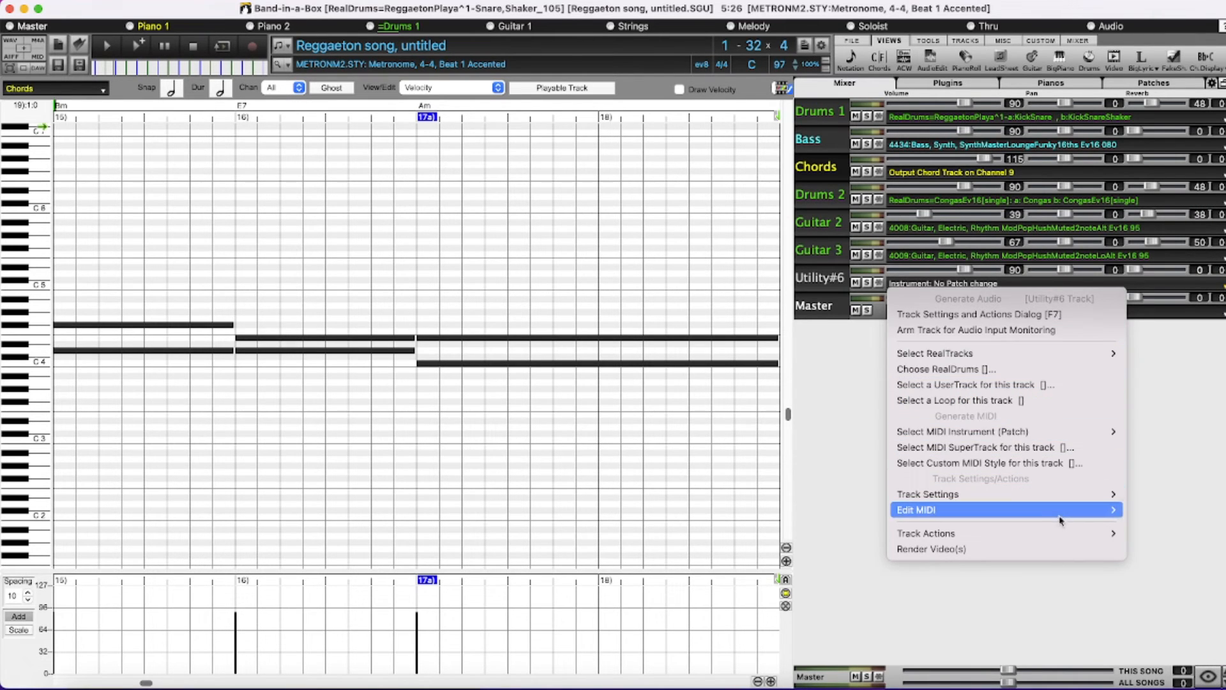
{"action": "mouse_move", "coordinate": [1062, 516]}
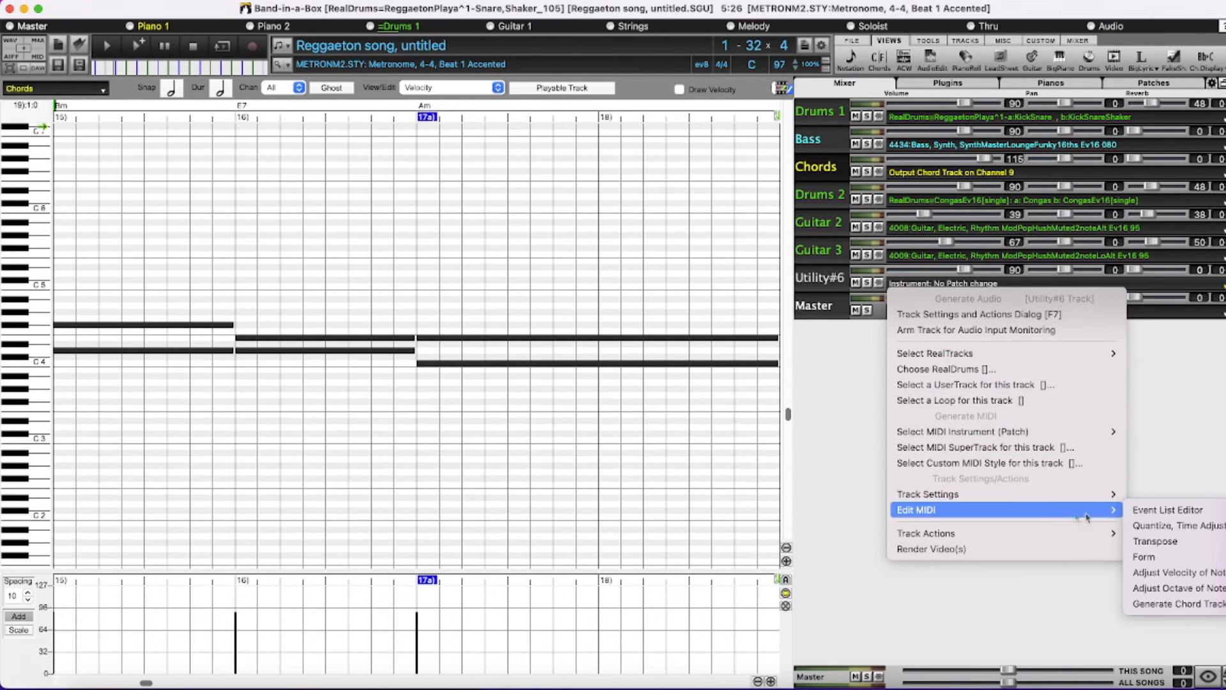
{"action": "left_click", "coordinate": [1201, 606]}
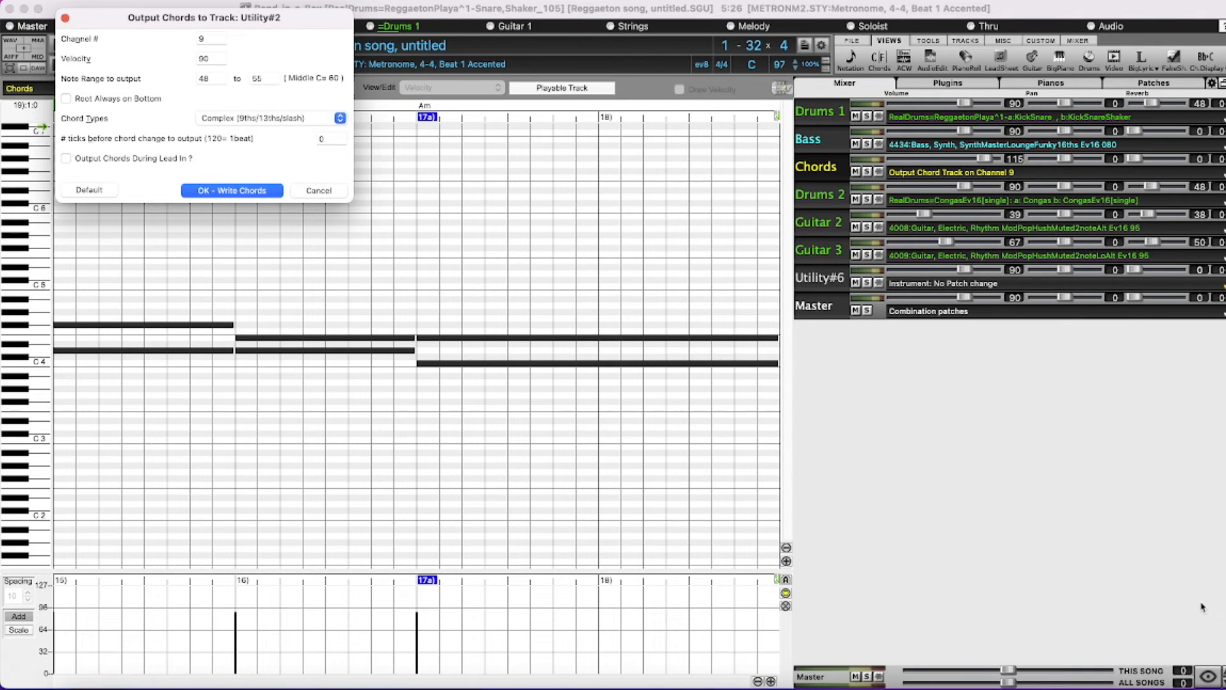
{"action": "left_click", "coordinate": [217, 77]}
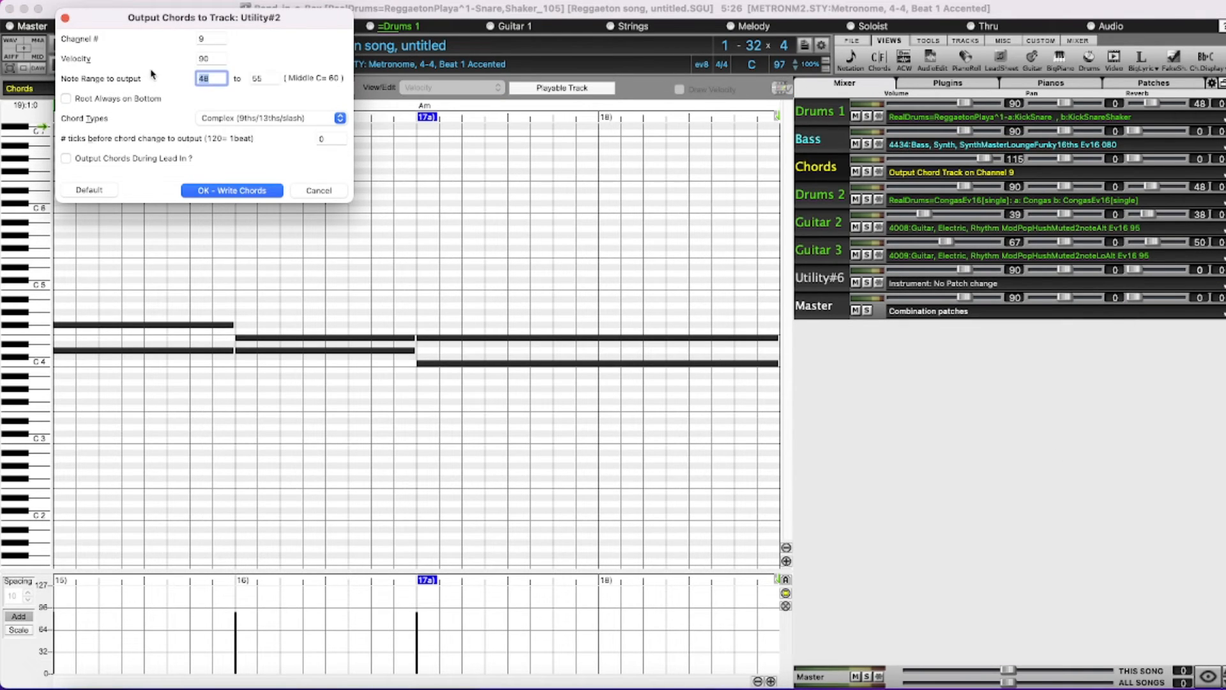
{"action": "type", "text": "60"}
{"action": "key", "text": "Tab"}
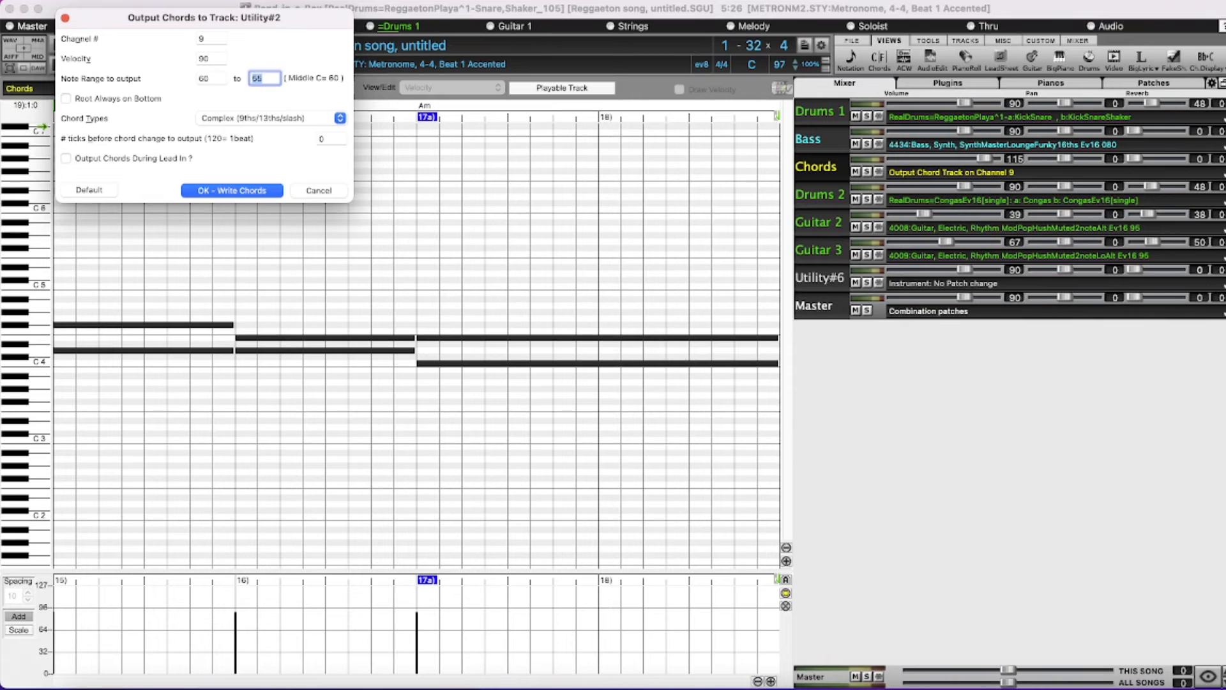
{"action": "type", "text": "72"}
{"action": "left_click", "coordinate": [255, 190]}
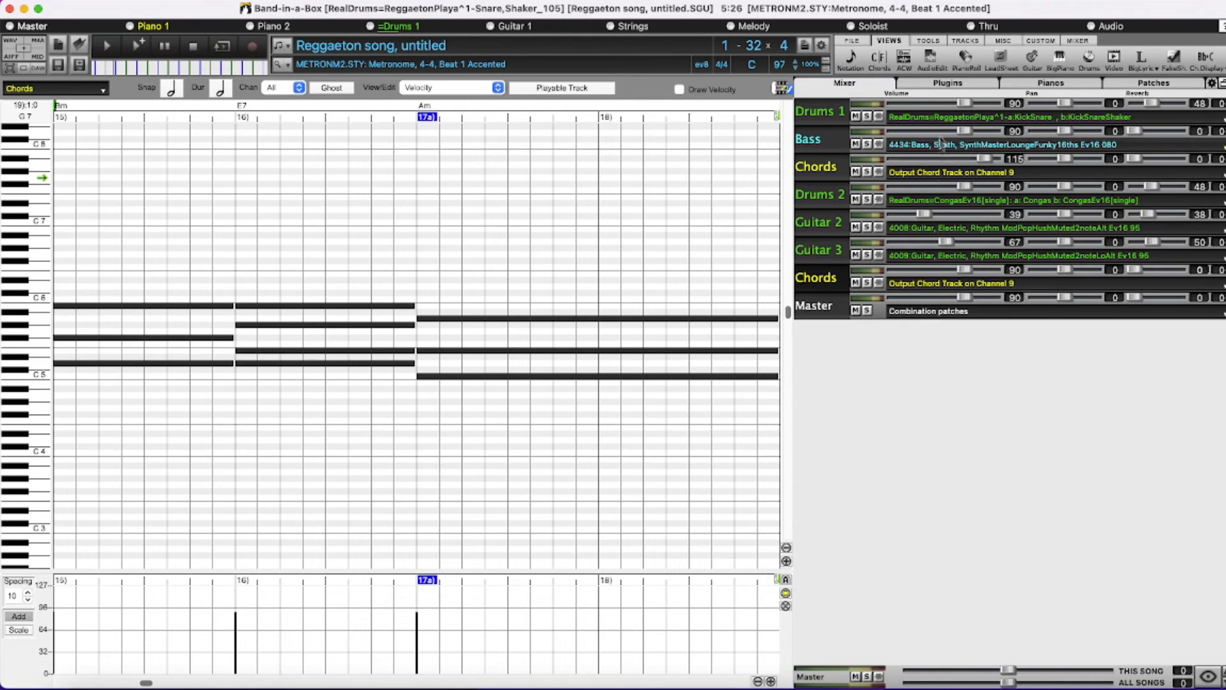
Step: Load the KV331 Audio SynthMaster 2 Player plugin on the new Chords track and briefly play the song with the DRM Grrroove preset
{"action": "left_click", "coordinate": [951, 84]}
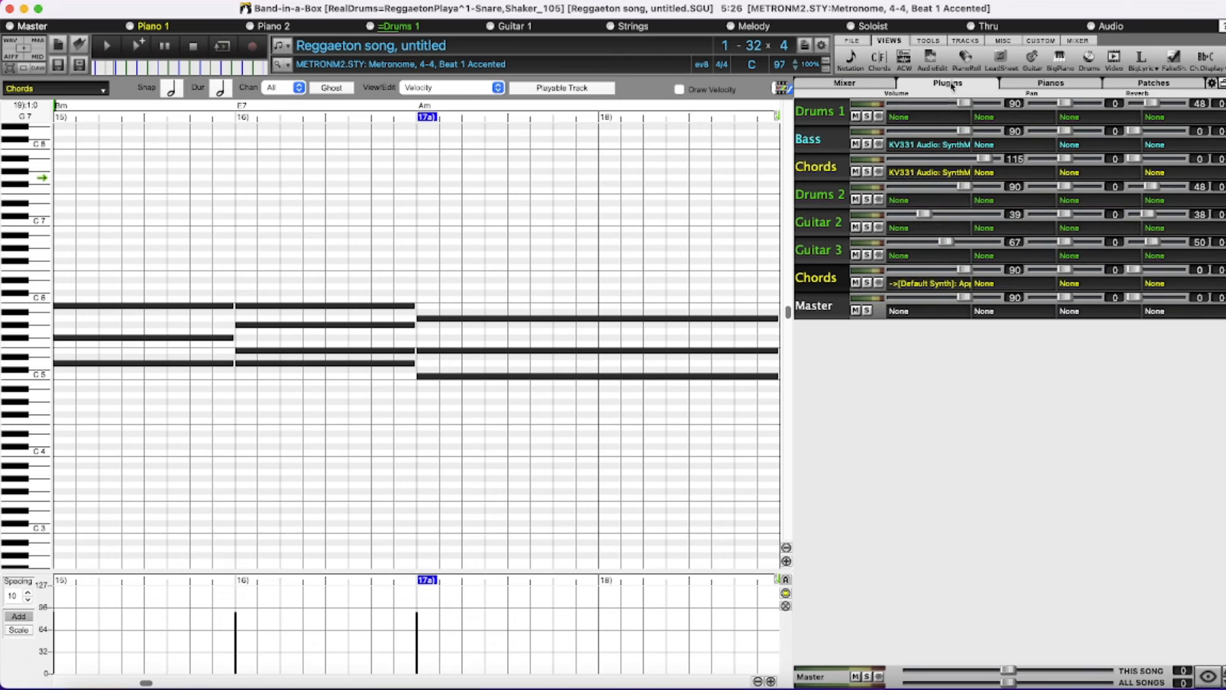
{"action": "left_click", "coordinate": [938, 283]}
{"action": "left_click", "coordinate": [267, 193]}
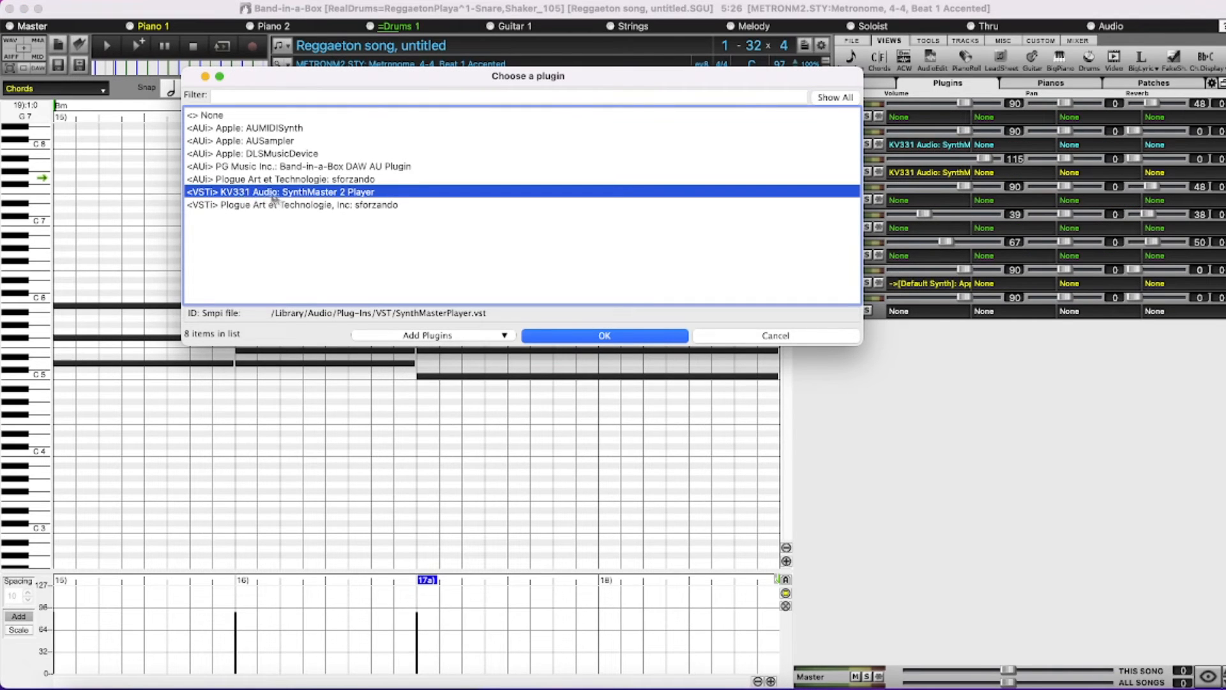
{"action": "left_click", "coordinate": [637, 338]}
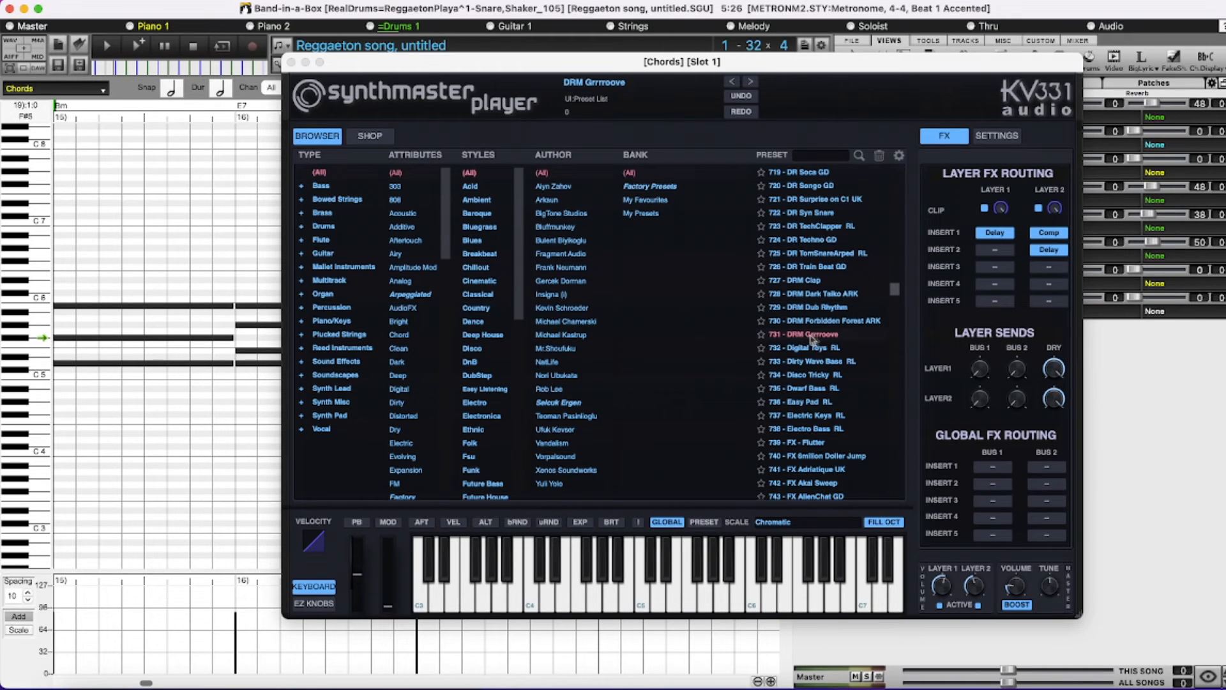
{"action": "double_click", "coordinate": [219, 108]}
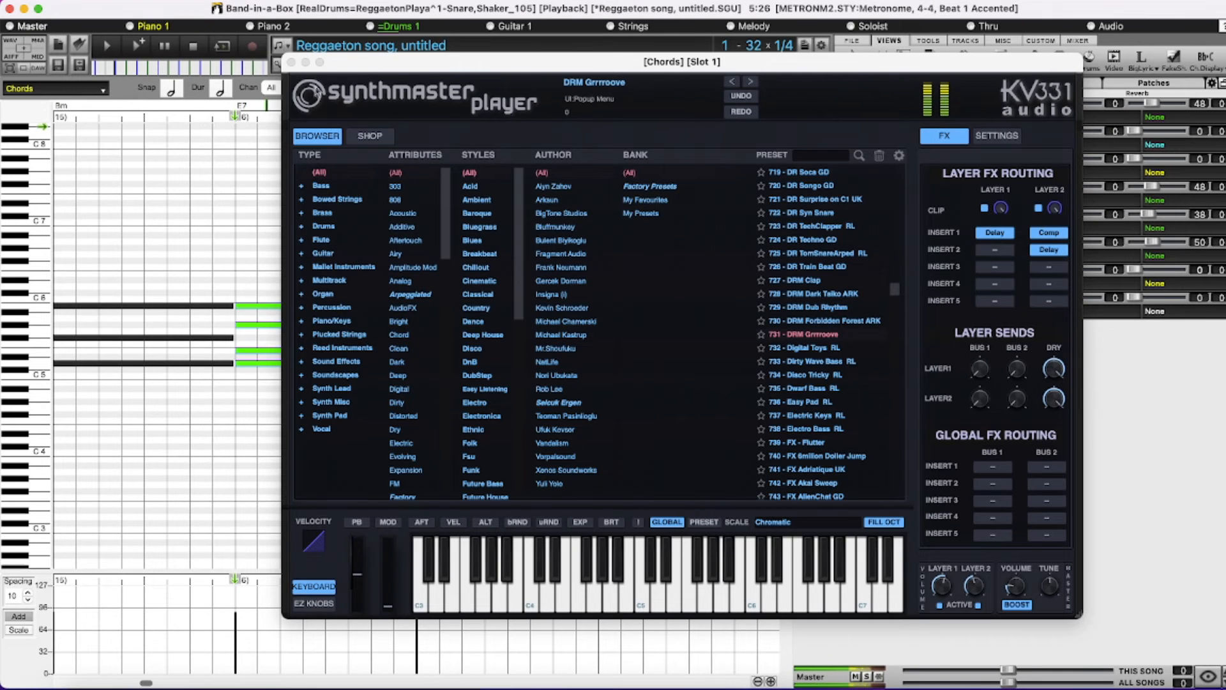
{"action": "left_click", "coordinate": [194, 47]}
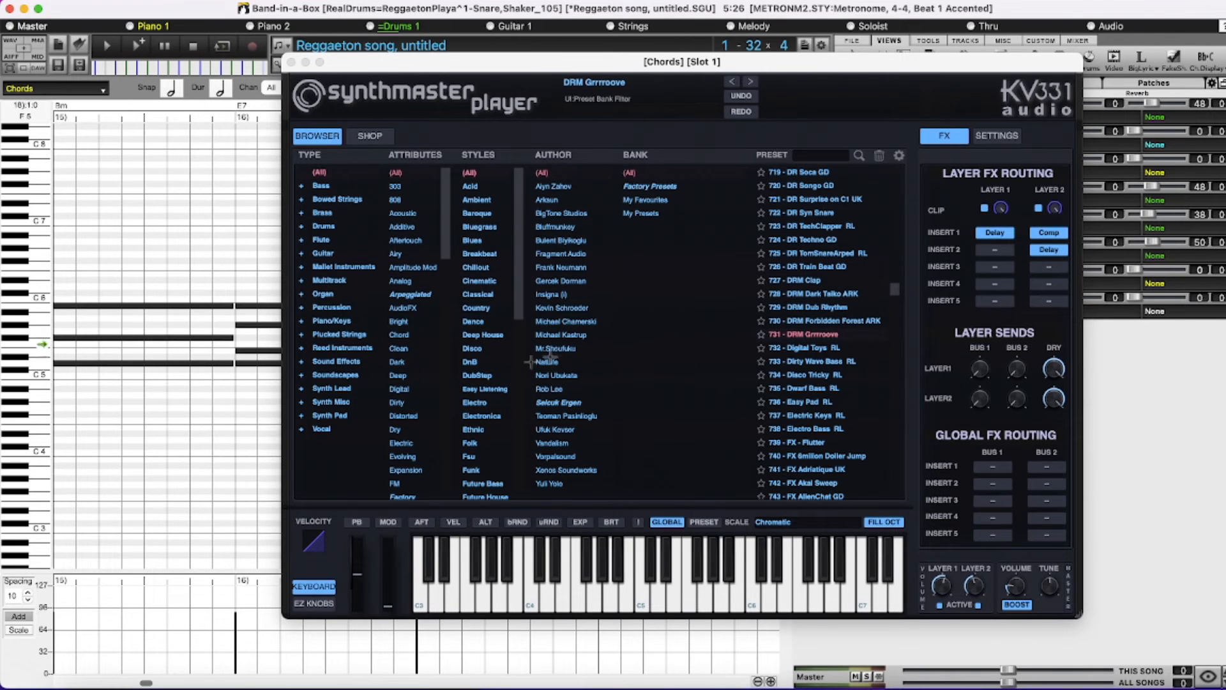
Step: Filter the SynthMaster presets to Synth Pad, load ARP Light Spark ARK, and play the song with the mixer uncovered
{"action": "left_click", "coordinate": [339, 415]}
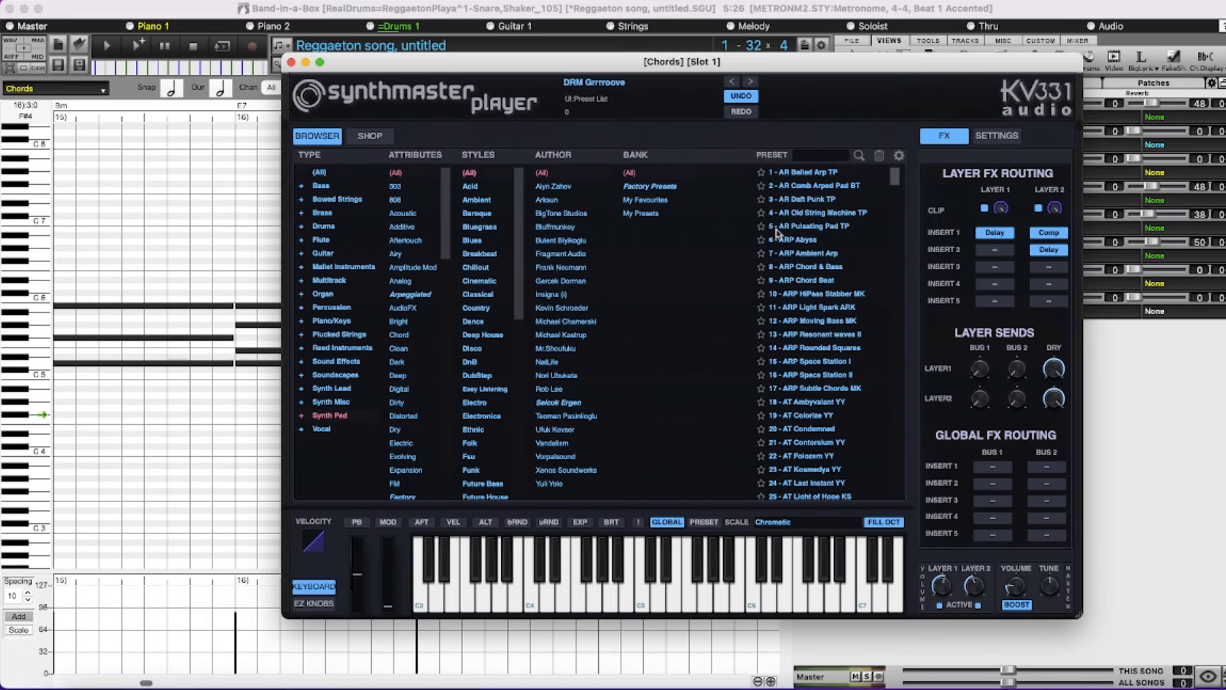
{"action": "left_click", "coordinate": [825, 309]}
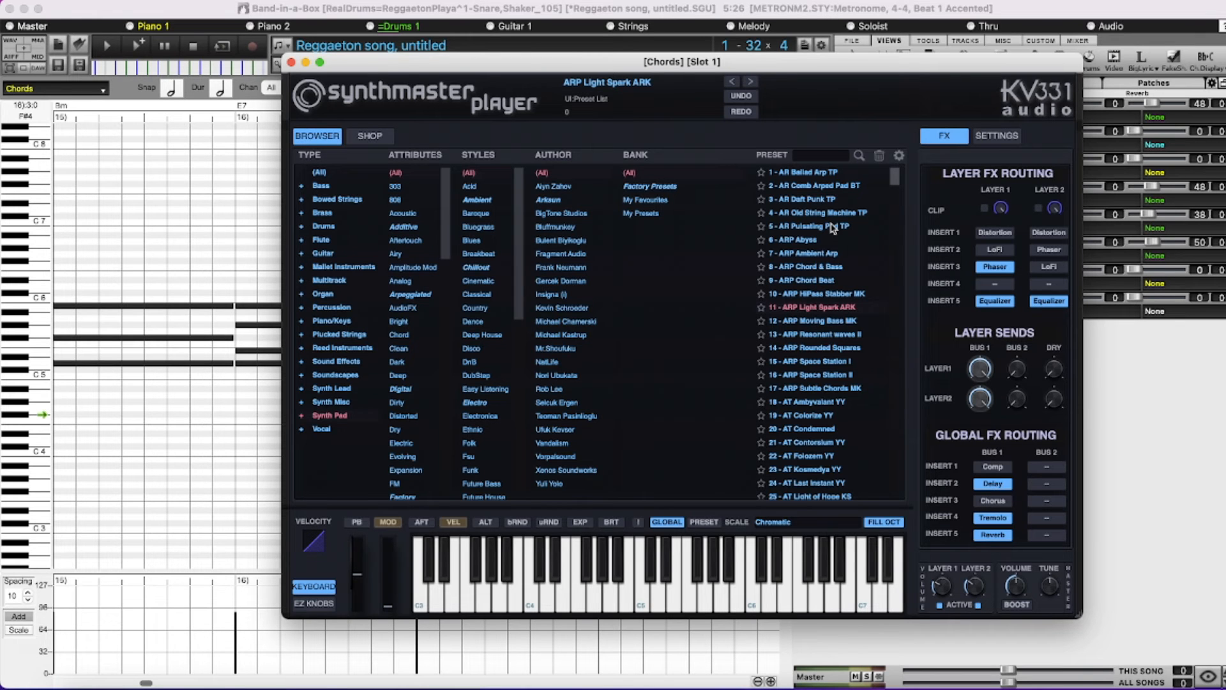
{"action": "left_click", "coordinate": [106, 47]}
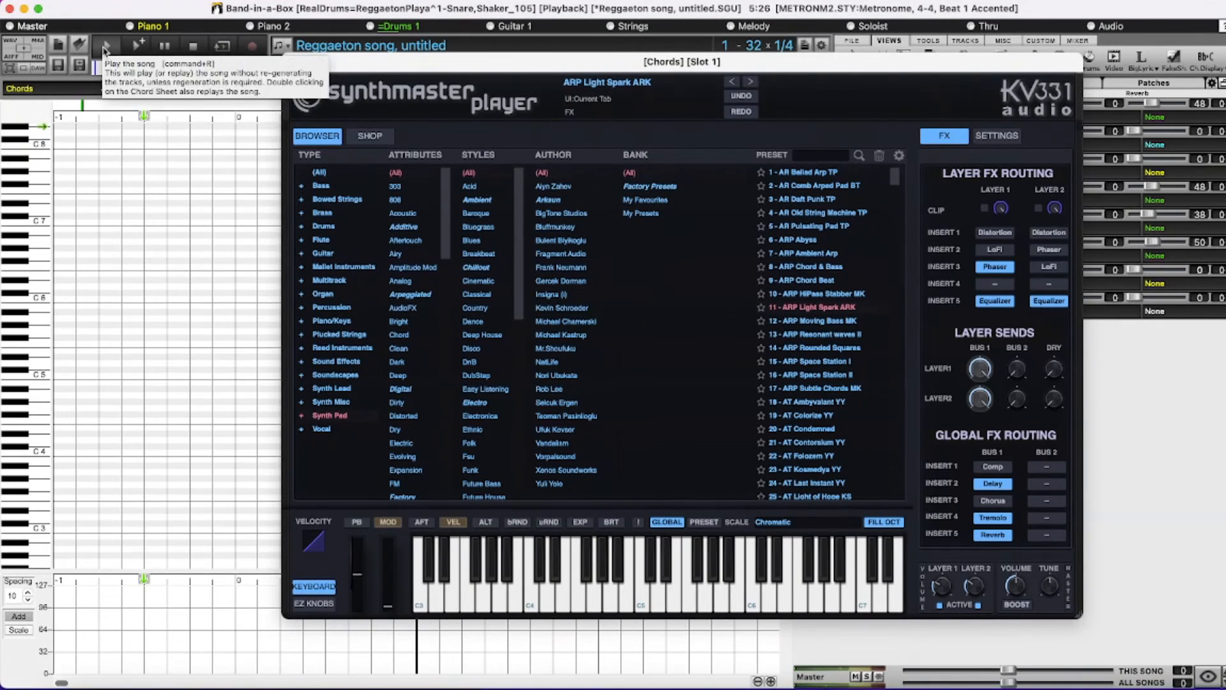
{"action": "left_click_drag", "start_coordinate": [882, 69], "coordinate": [613, 69]}
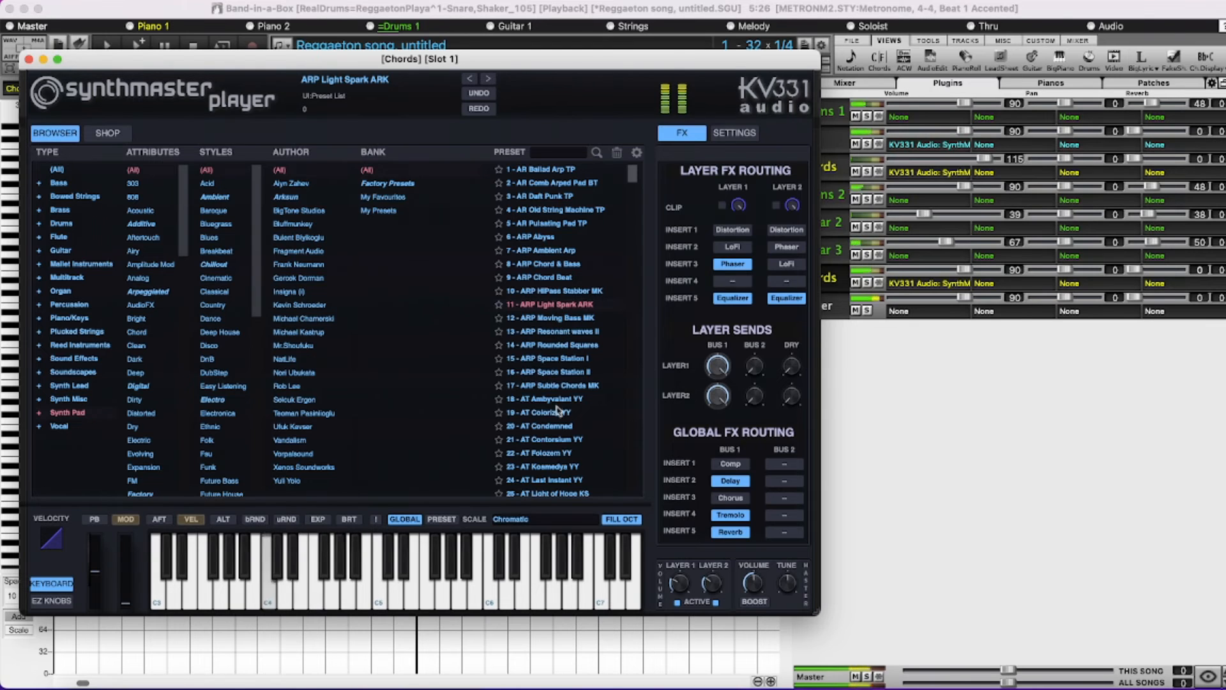
Step: Audition the presets AT Condemned, AT Last Instant YY, AT Reactor Core and AT Ambyvalant YY during playback
{"action": "left_click", "coordinate": [549, 426]}
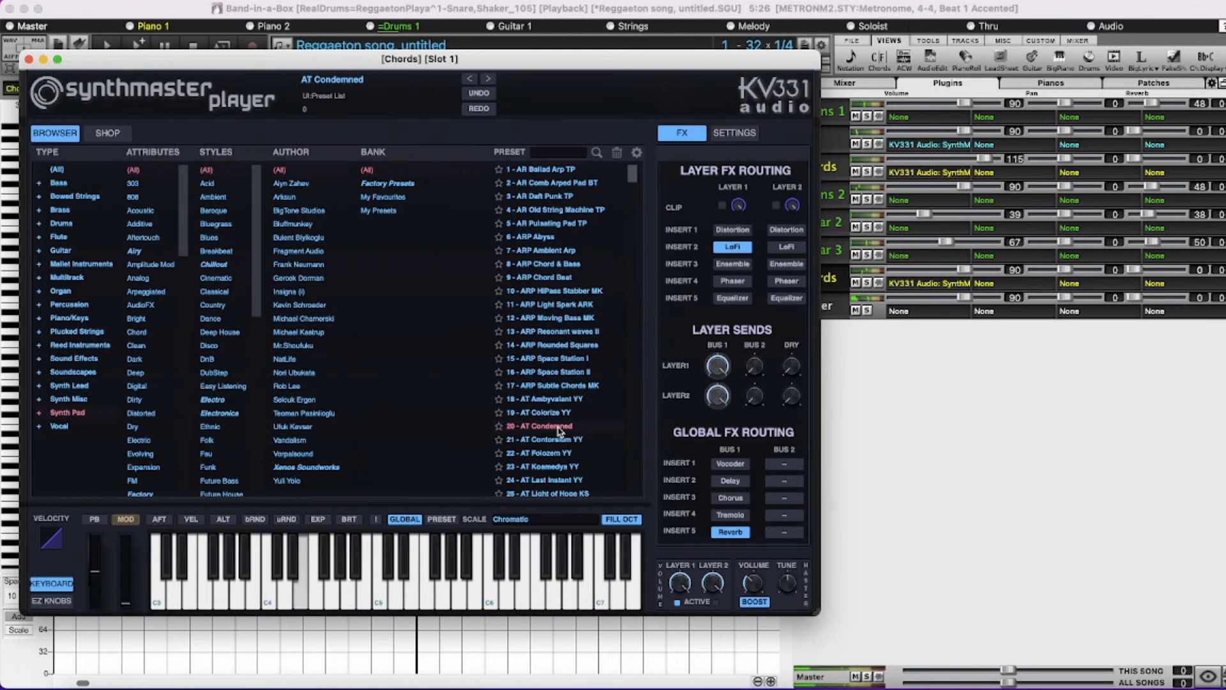
{"action": "scroll", "coordinate": [560, 431], "scroll_direction": "down", "scroll_amount": 3}
{"action": "scroll", "coordinate": [557, 391], "scroll_direction": "up", "scroll_amount": 3}
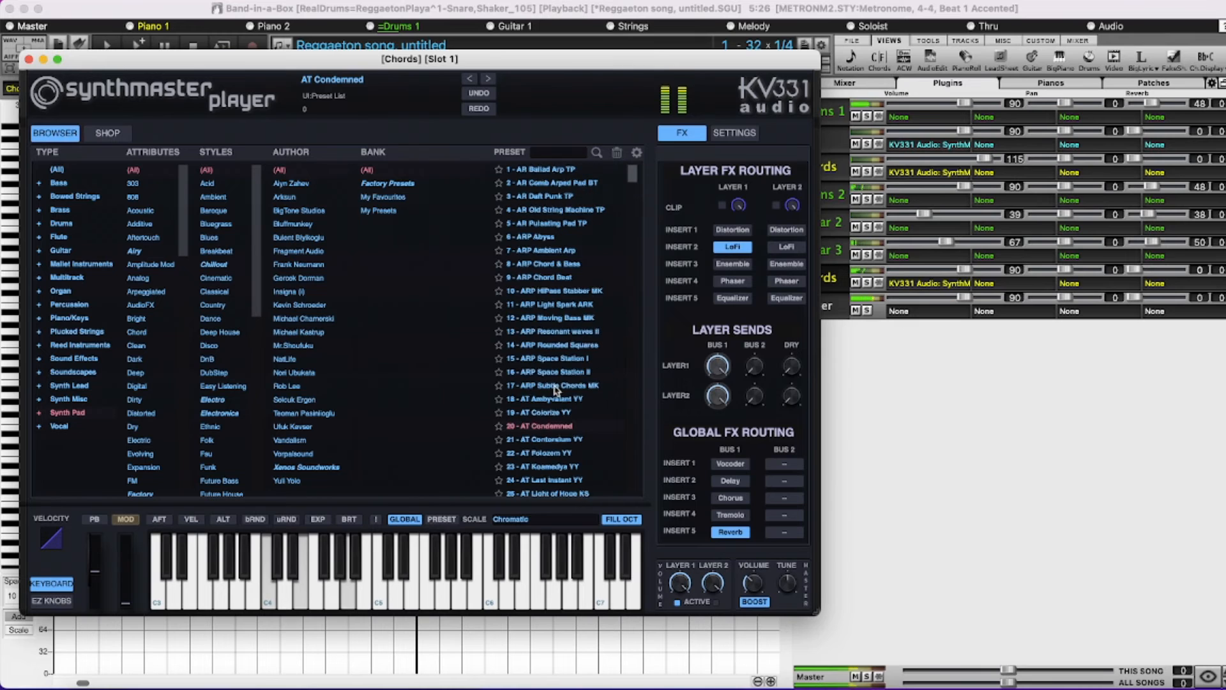
{"action": "scroll", "coordinate": [556, 389], "scroll_direction": "down", "scroll_amount": 3}
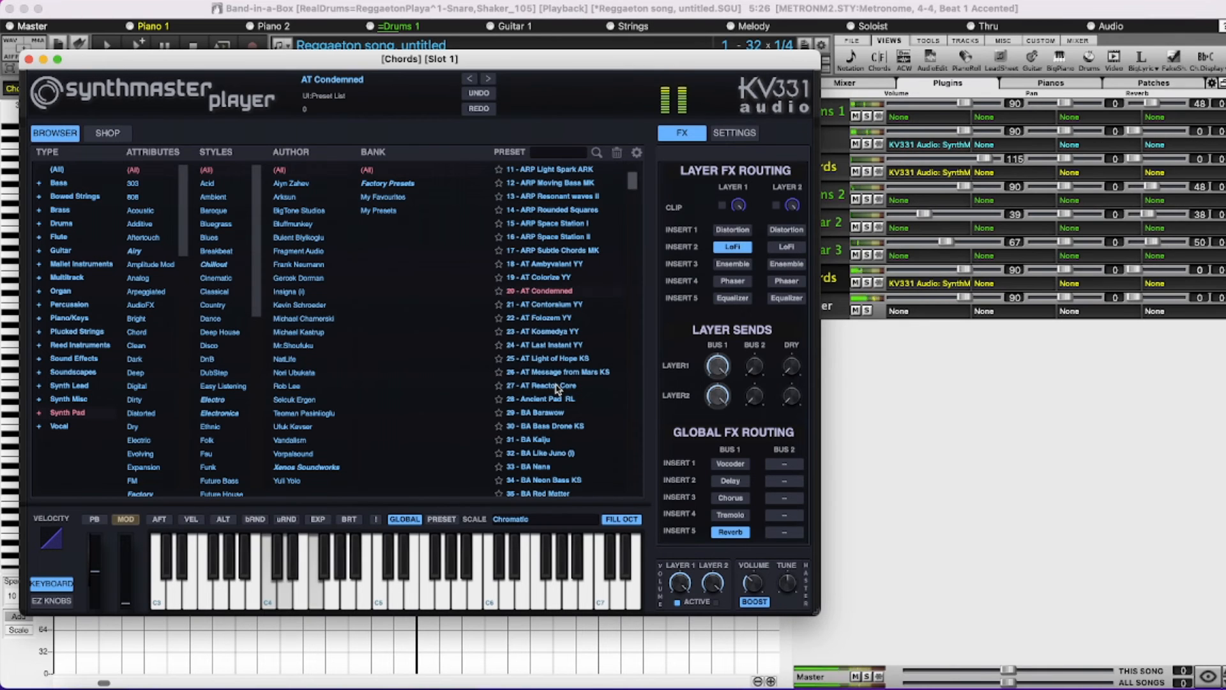
{"action": "left_click", "coordinate": [554, 347]}
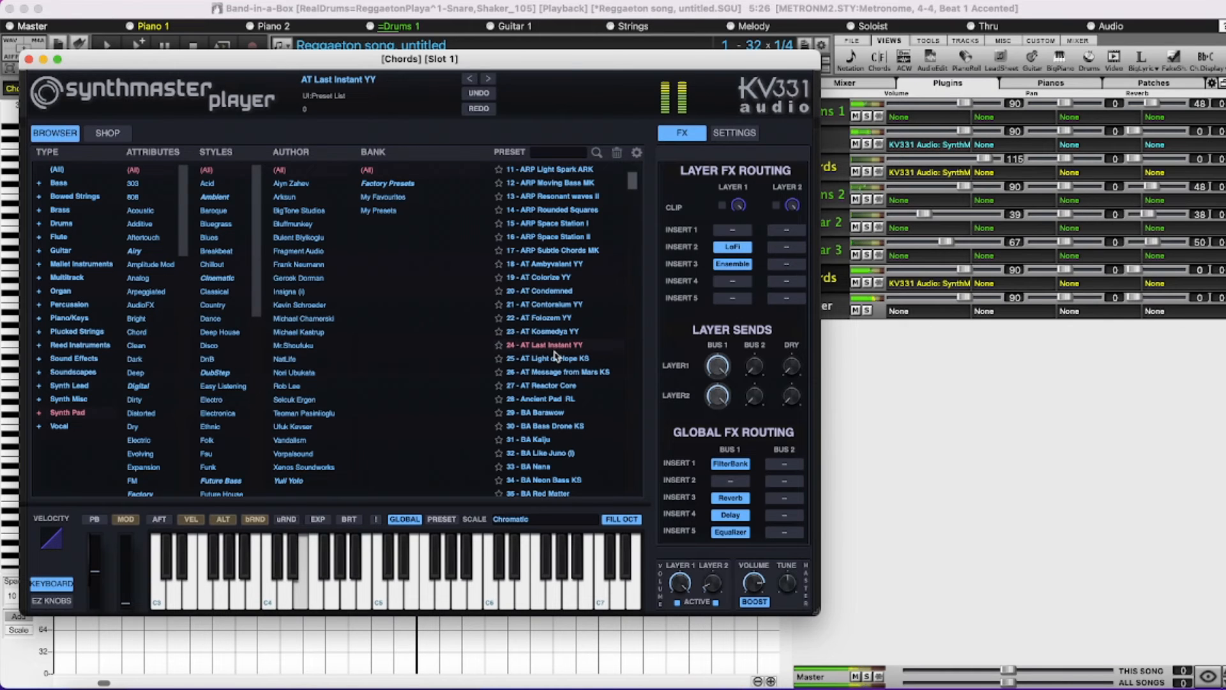
{"action": "left_click", "coordinate": [552, 386]}
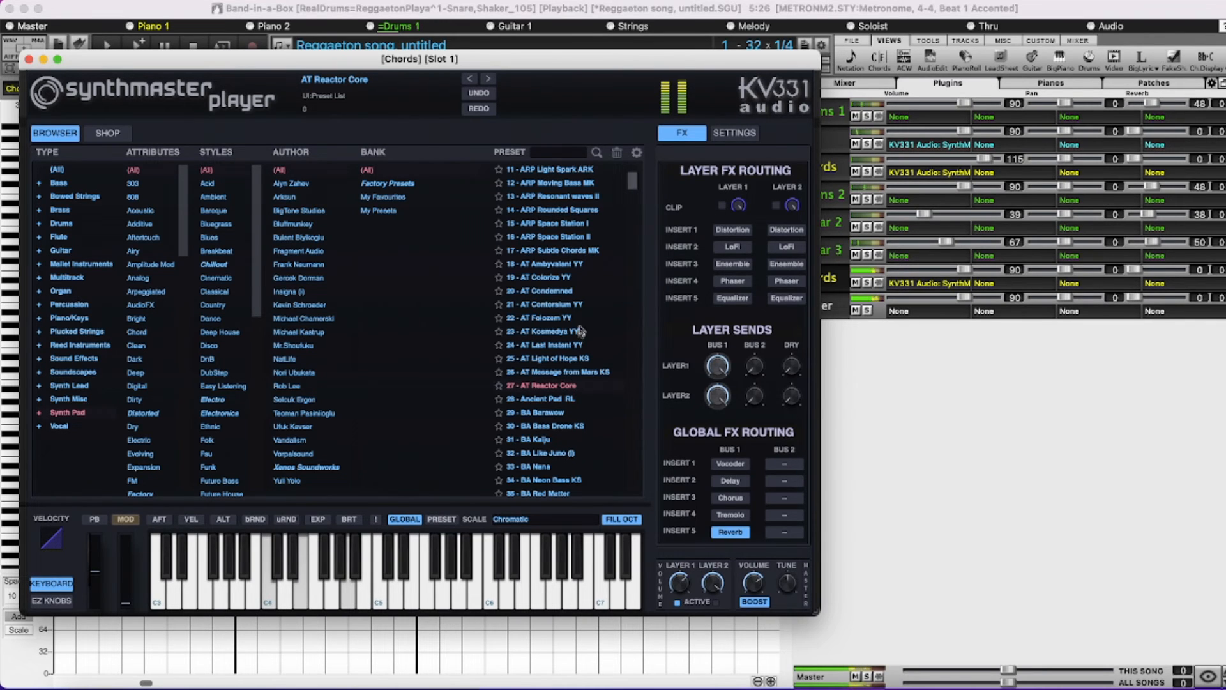
{"action": "left_click", "coordinate": [571, 264]}
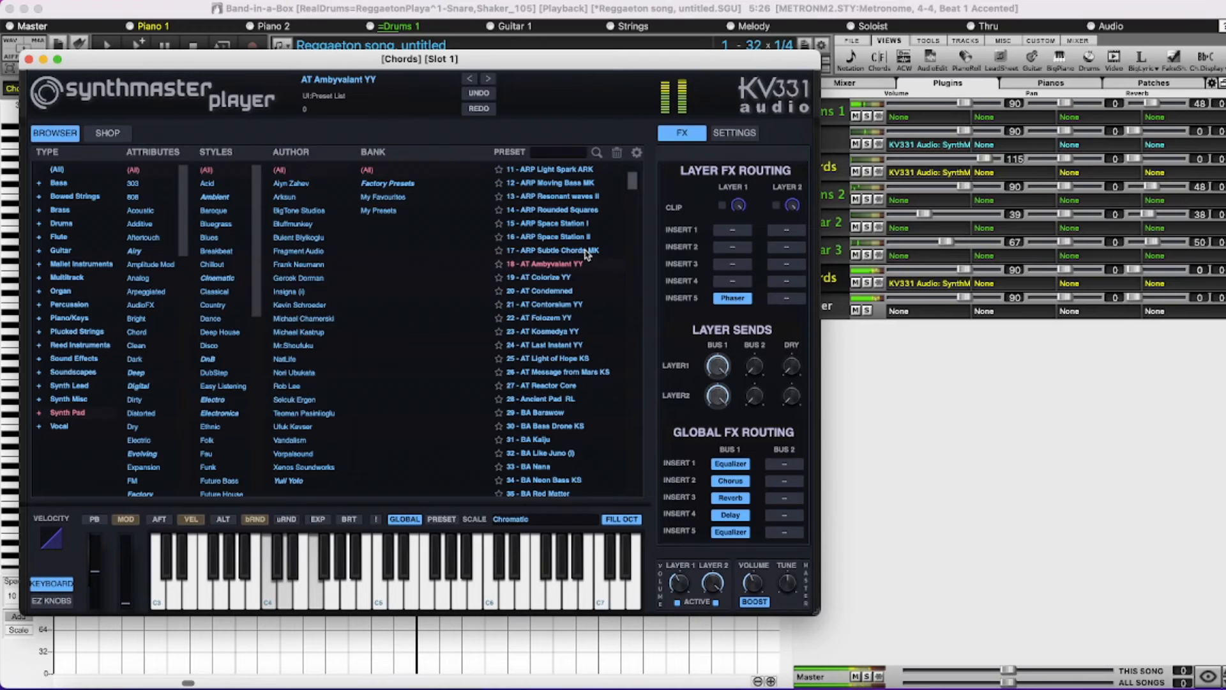
Step: Load the ARP Subtle Chords MK preset, lower the new Chords track's volume to 55, and close the plugin window
{"action": "left_click", "coordinate": [585, 251]}
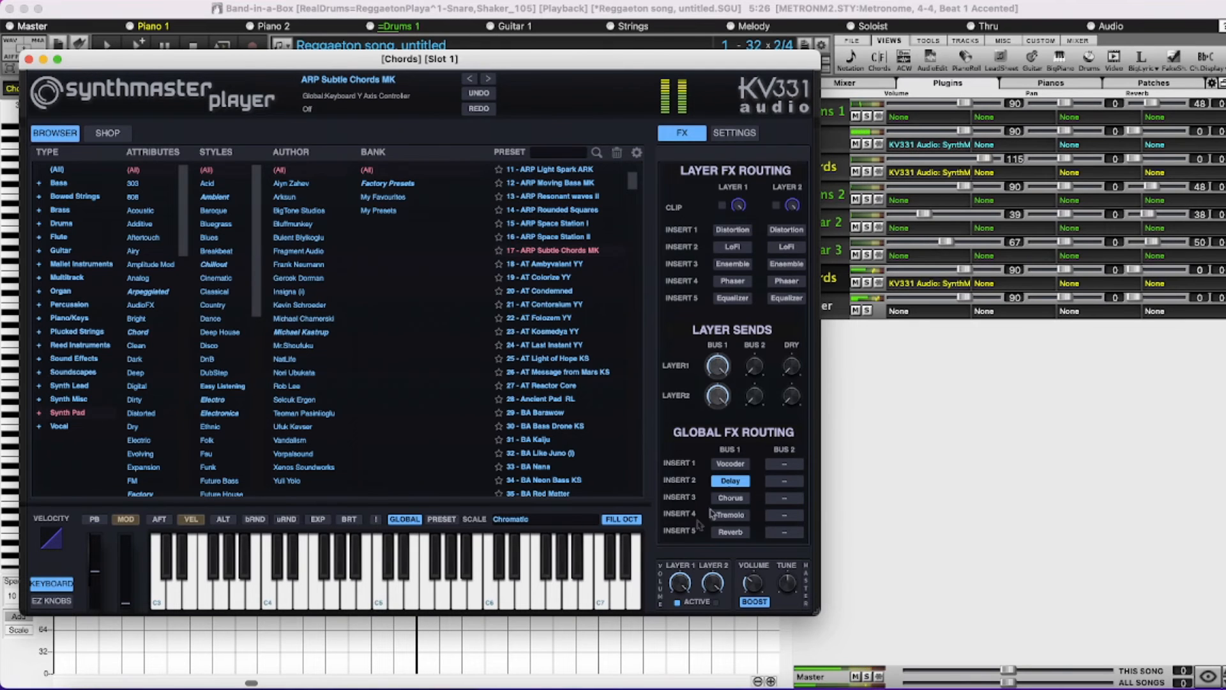
{"action": "left_click_drag", "start_coordinate": [965, 270], "coordinate": [938, 270]}
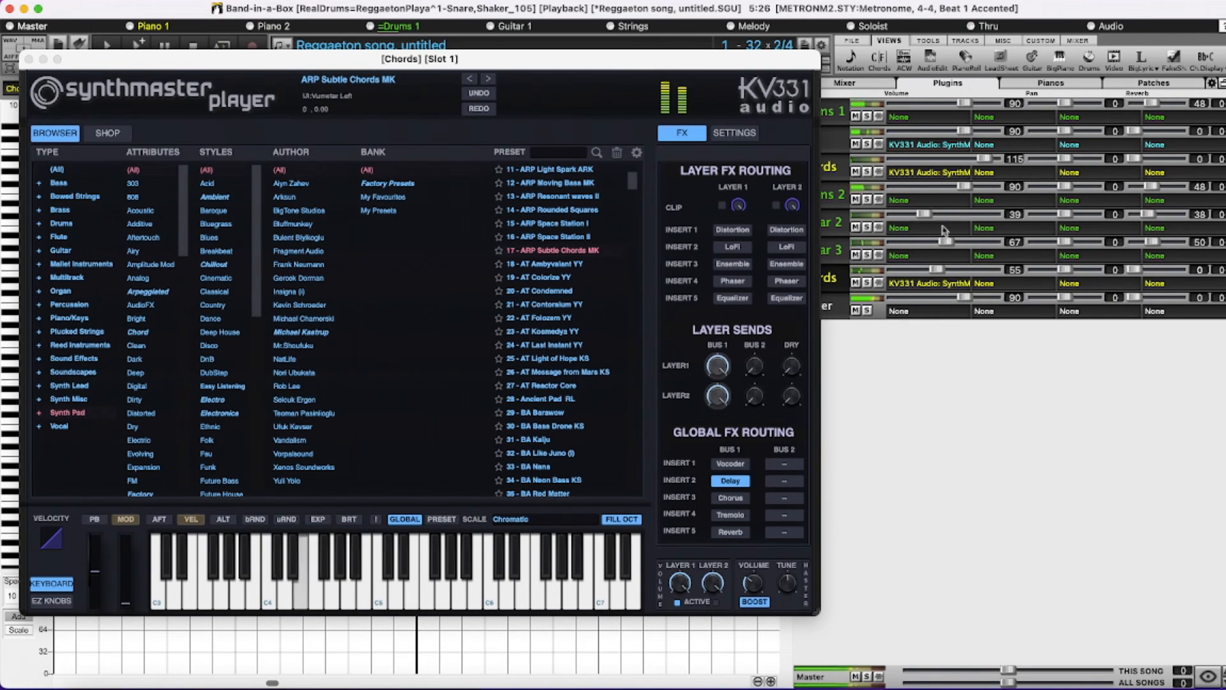
{"action": "left_click", "coordinate": [29, 60]}
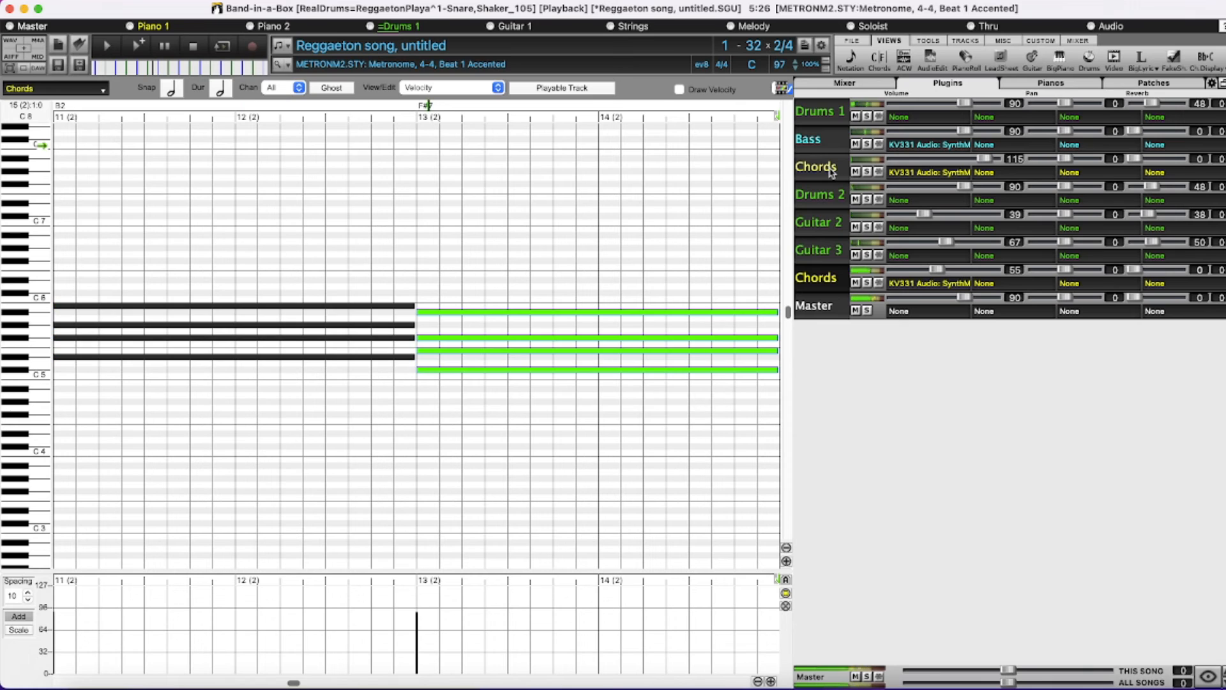
Step: Solo the Chords track below Bass and rename it Arpeg
{"action": "left_click", "coordinate": [869, 172]}
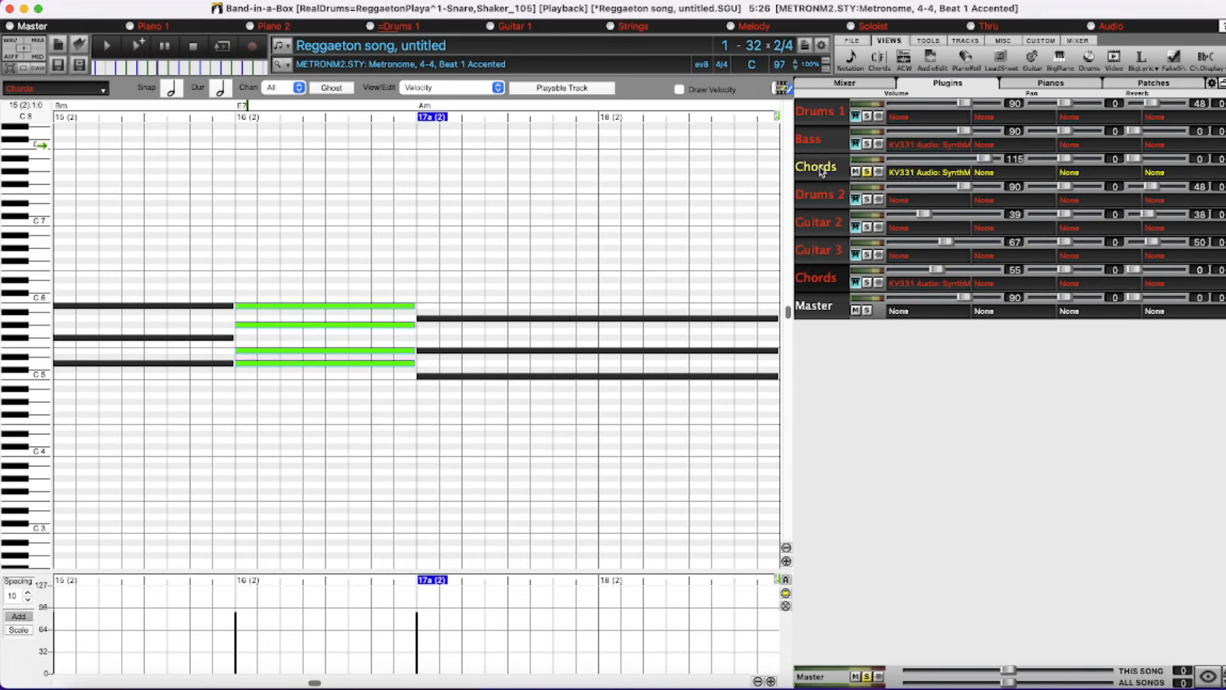
{"action": "double_click", "coordinate": [822, 169]}
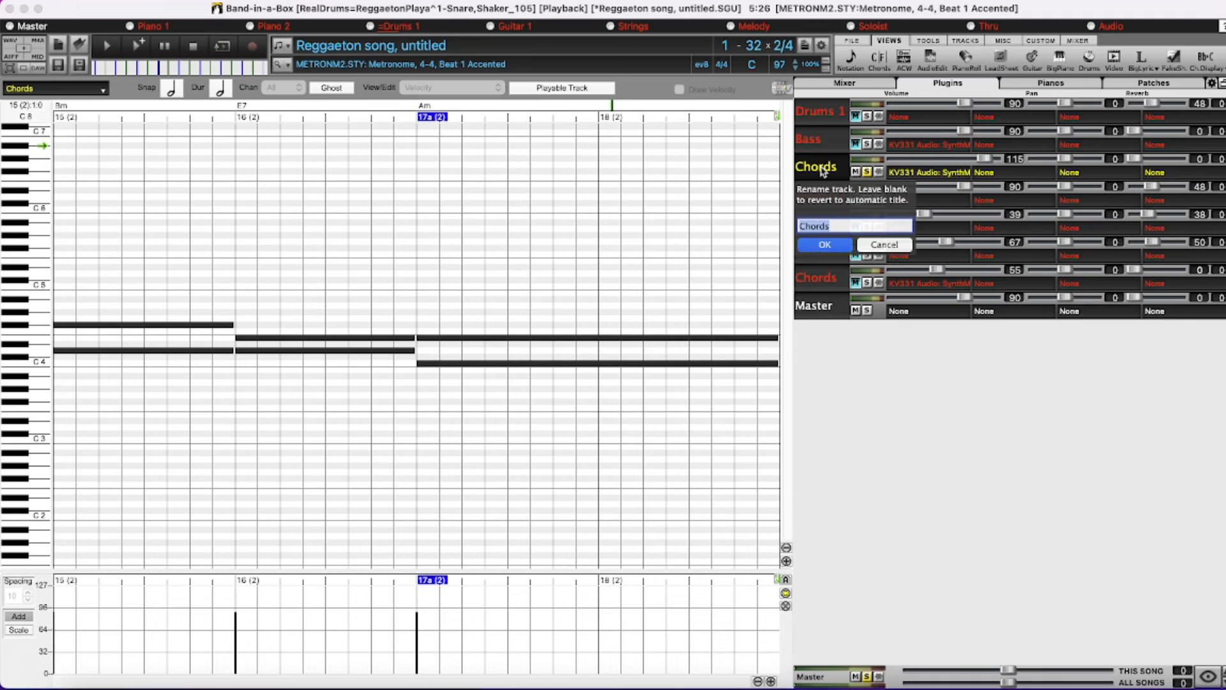
{"action": "type", "text": "Arpeg."}
{"action": "key", "text": "Return"}
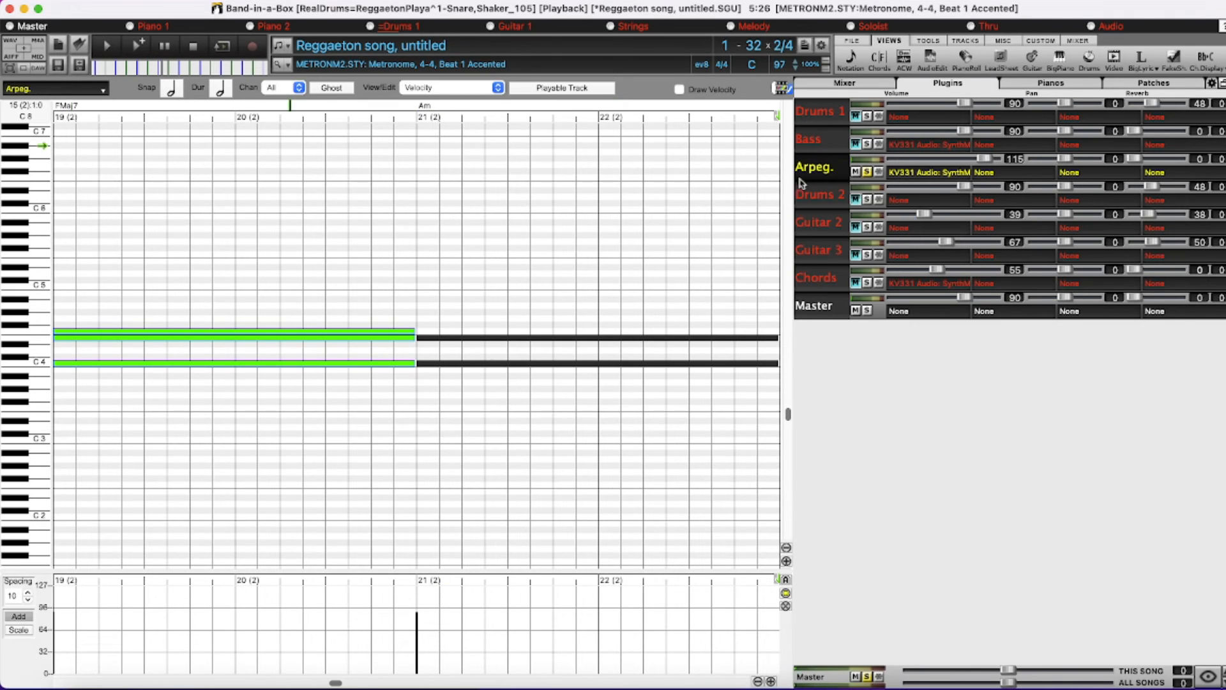
Step: Solo the Chords track below Guitar 3 instead, rename it Alt.Chords, and stop playback
{"action": "left_click", "coordinate": [829, 281]}
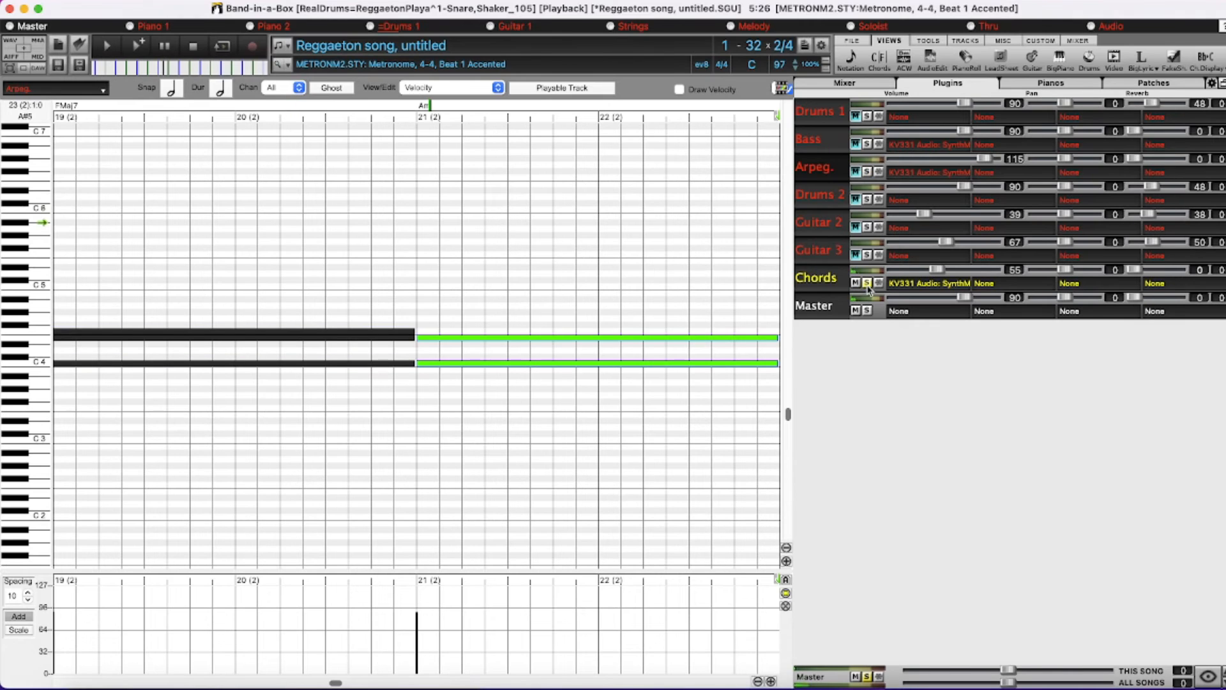
{"action": "double_click", "coordinate": [827, 281]}
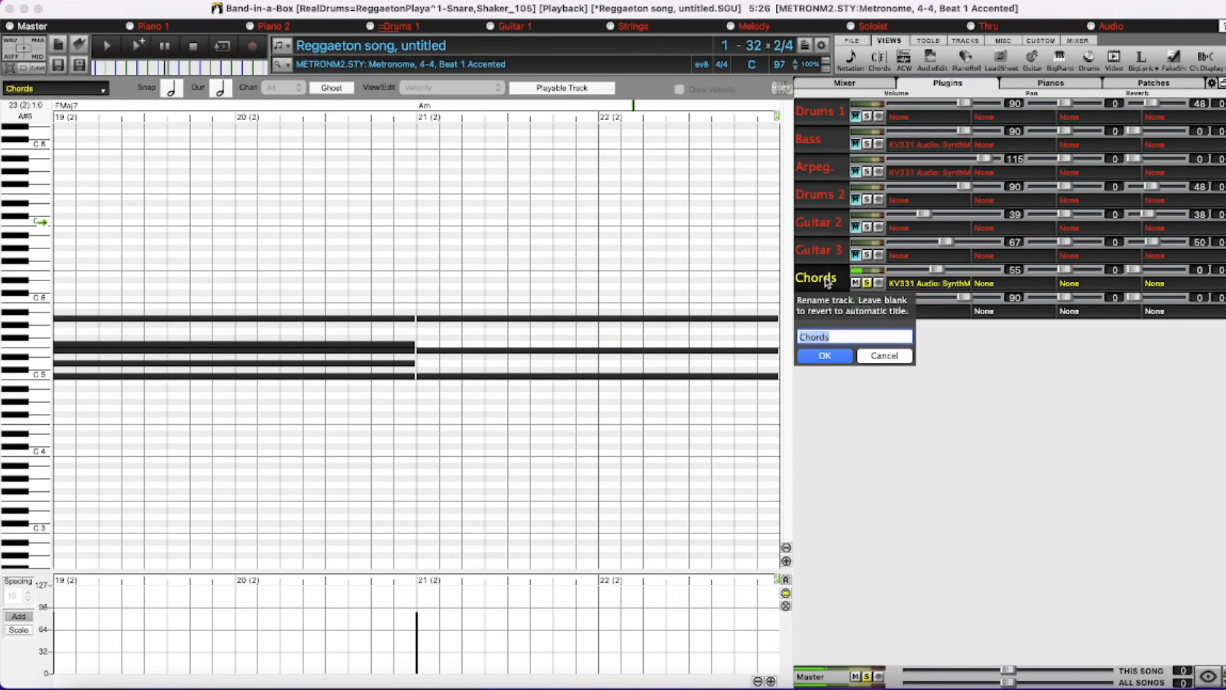
{"action": "type", "text": "Alt.Chords"}
{"action": "key", "text": "Return"}
{"action": "left_click", "coordinate": [194, 48]}
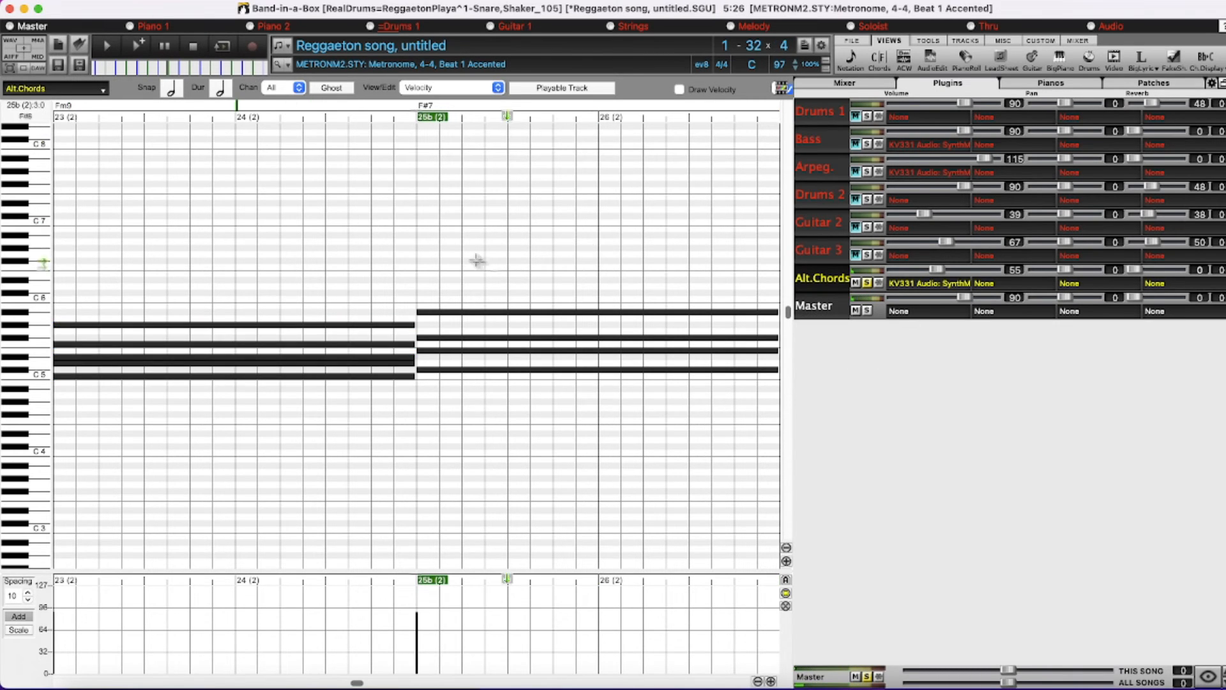
Step: Resume playback from bar 25, unsolo Alt.Chords to hear the full mix, and stop the song
{"action": "left_click", "coordinate": [410, 109]}
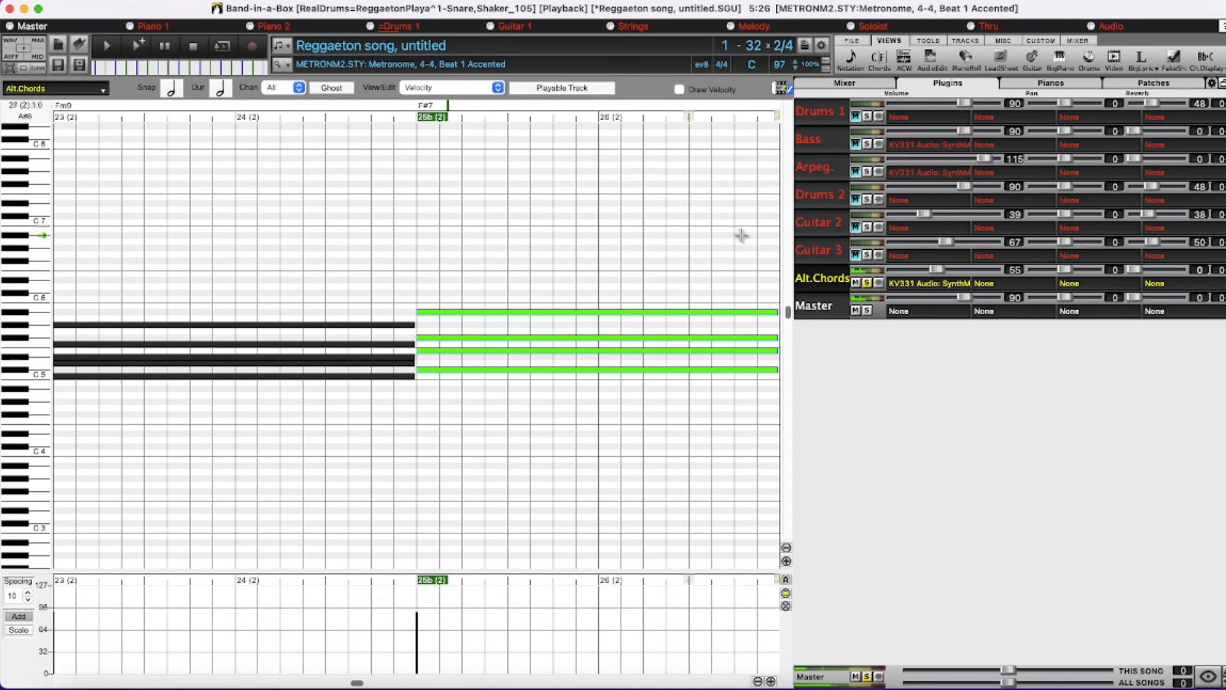
{"action": "left_click", "coordinate": [867, 283]}
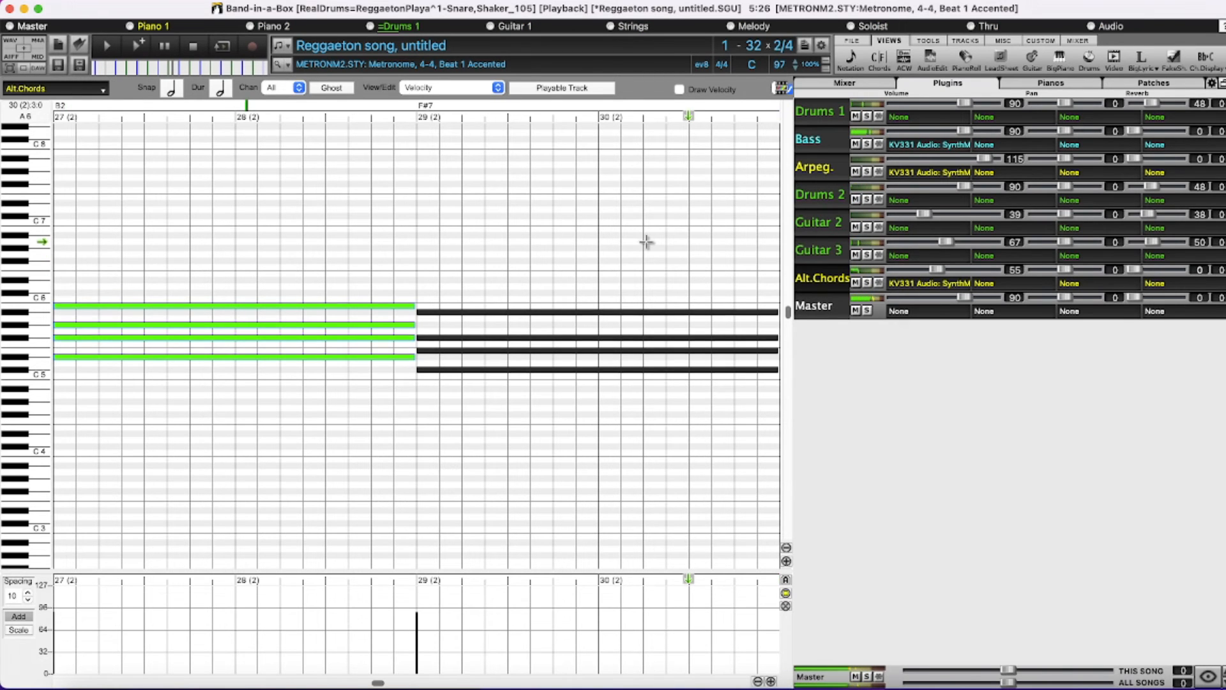
{"action": "key", "text": "Escape"}
{"action": "left_click", "coordinate": [513, 399]}
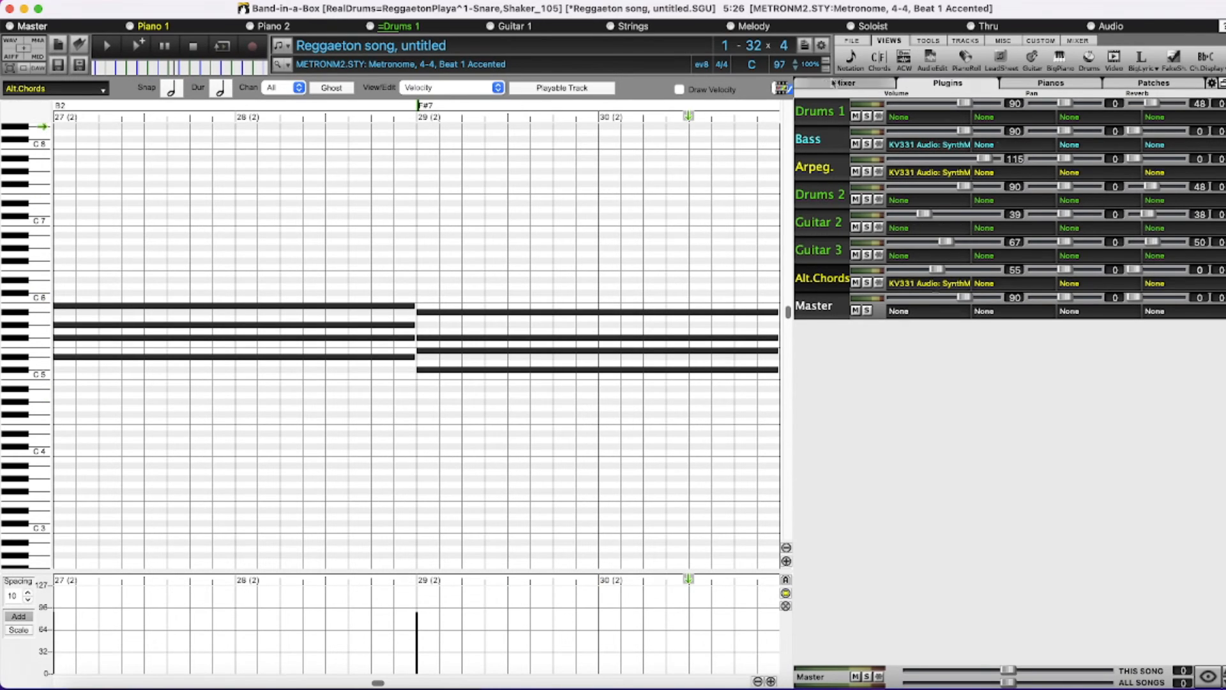
Step: Adjust the octave of the Alt.Chords notes to at or above note number 55, and play the result from bar 29
{"action": "left_click", "coordinate": [844, 83]}
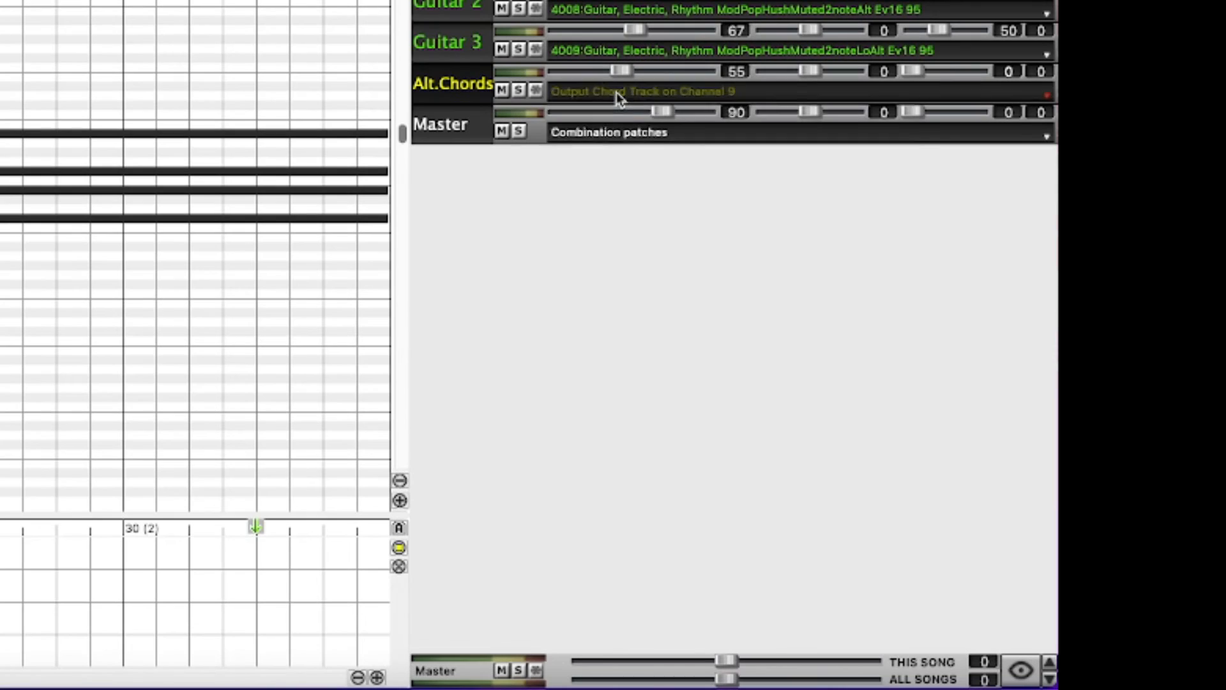
{"action": "right_click", "coordinate": [930, 283]}
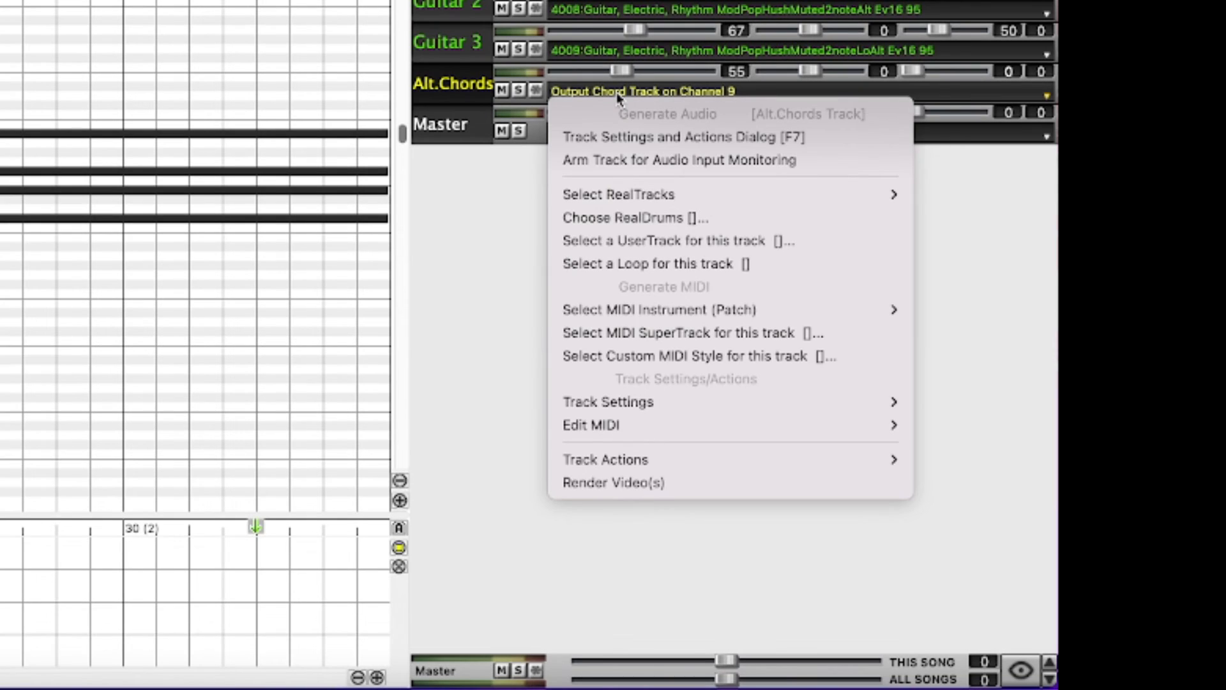
{"action": "mouse_move", "coordinate": [931, 520]}
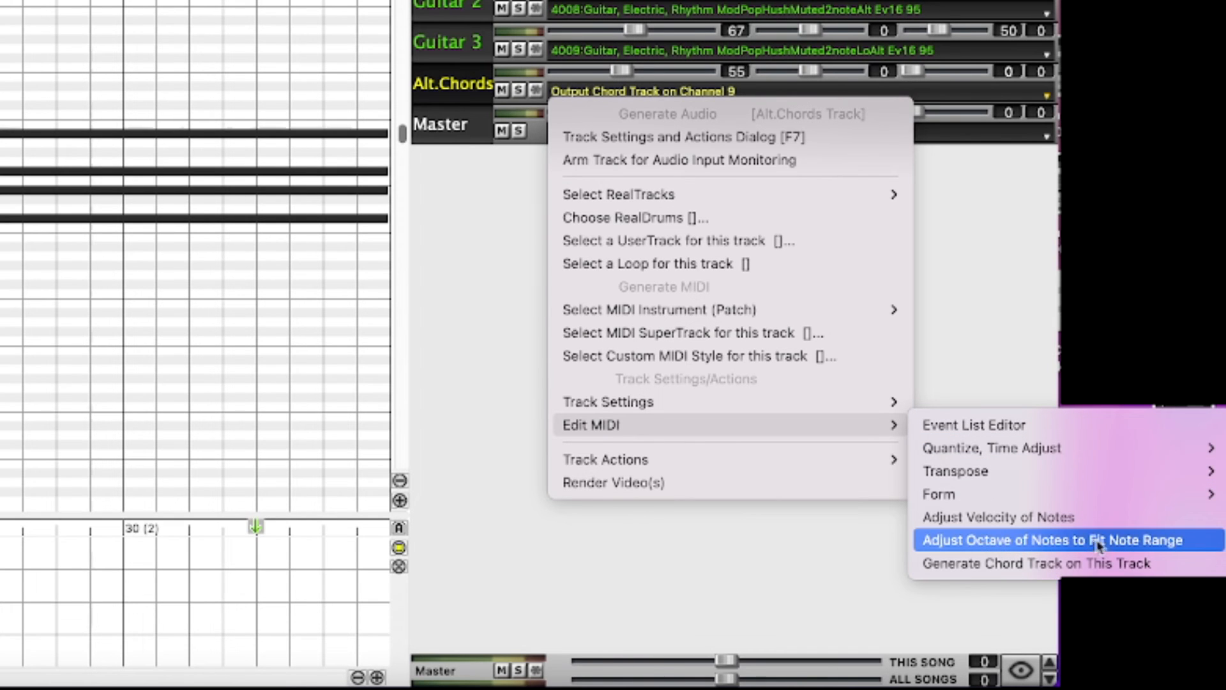
{"action": "left_click", "coordinate": [1131, 542]}
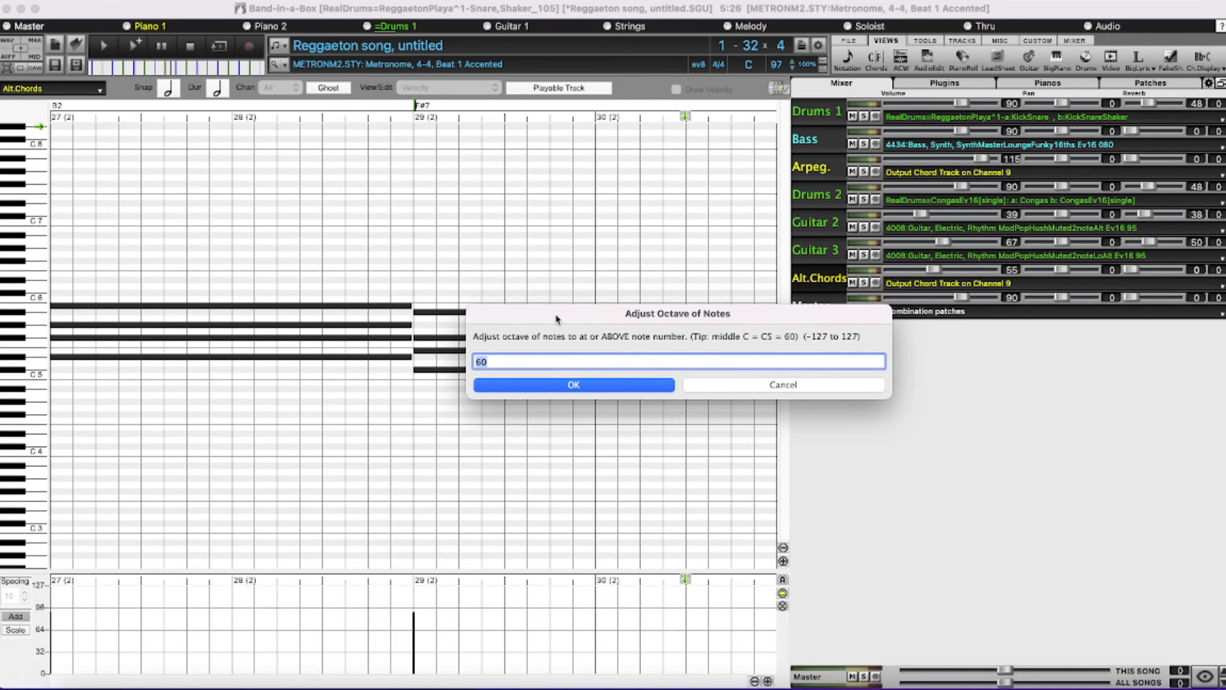
{"action": "type", "text": "55"}
{"action": "key", "text": "Return"}
{"action": "key", "text": "Return"}
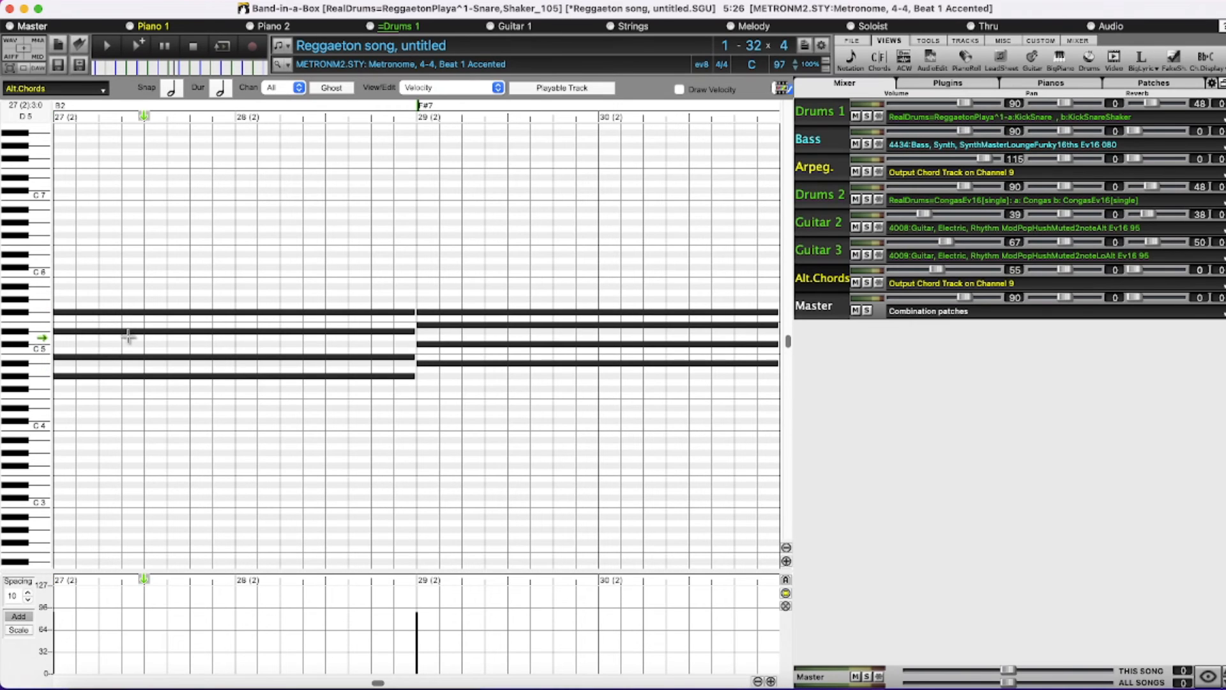
{"action": "left_click", "coordinate": [406, 107]}
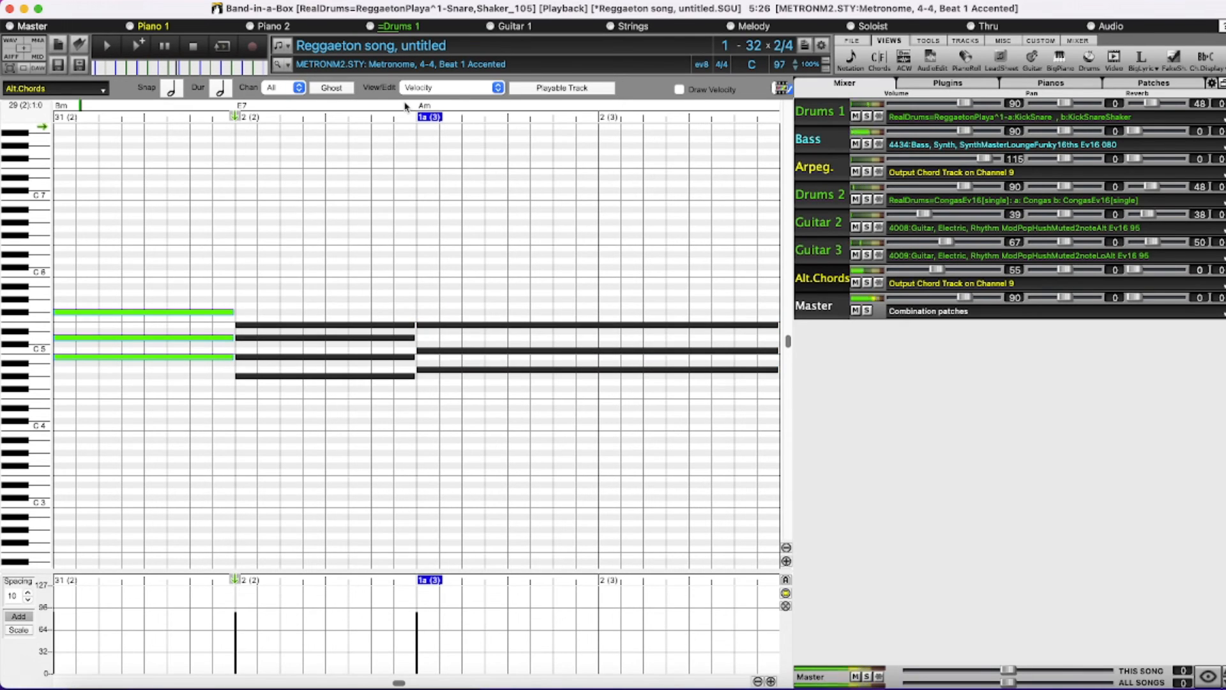
{"action": "left_click", "coordinate": [196, 46]}
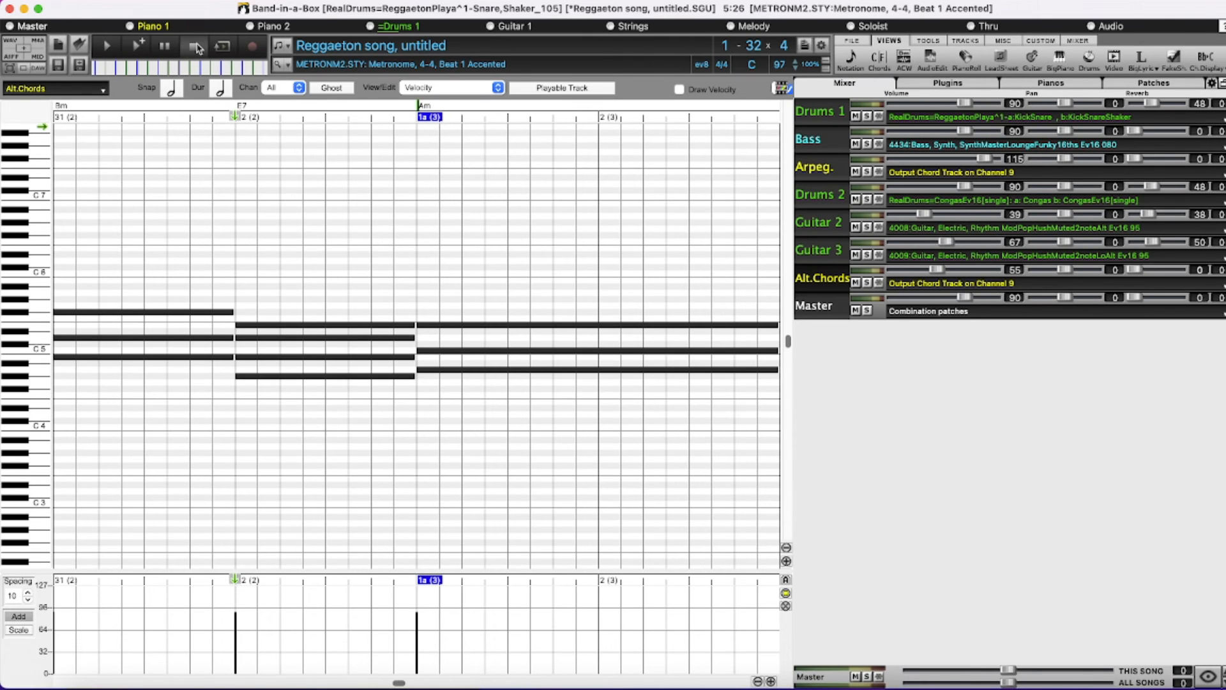
Step: Add another utility track to the mixer and generate a MIDI chord track on it with the default chord output settings
{"action": "left_click", "coordinate": [1208, 676]}
{"action": "left_click", "coordinate": [1223, 485]}
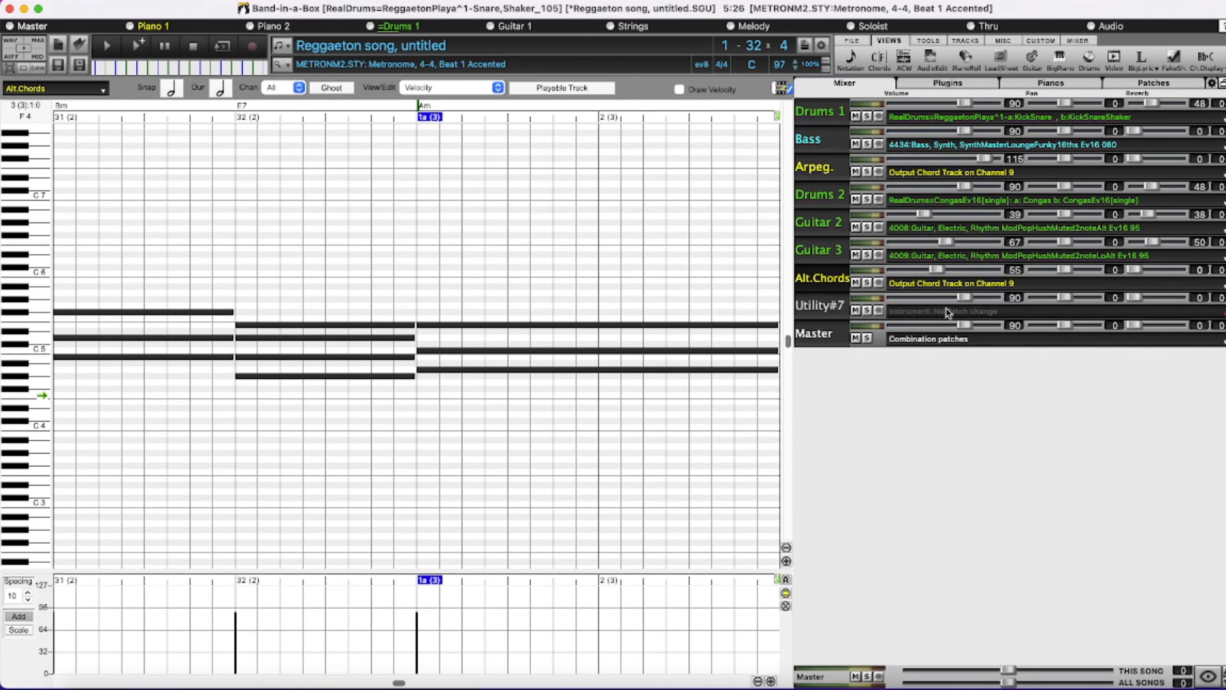
{"action": "right_click", "coordinate": [890, 313]}
{"action": "mouse_move", "coordinate": [1000, 539]}
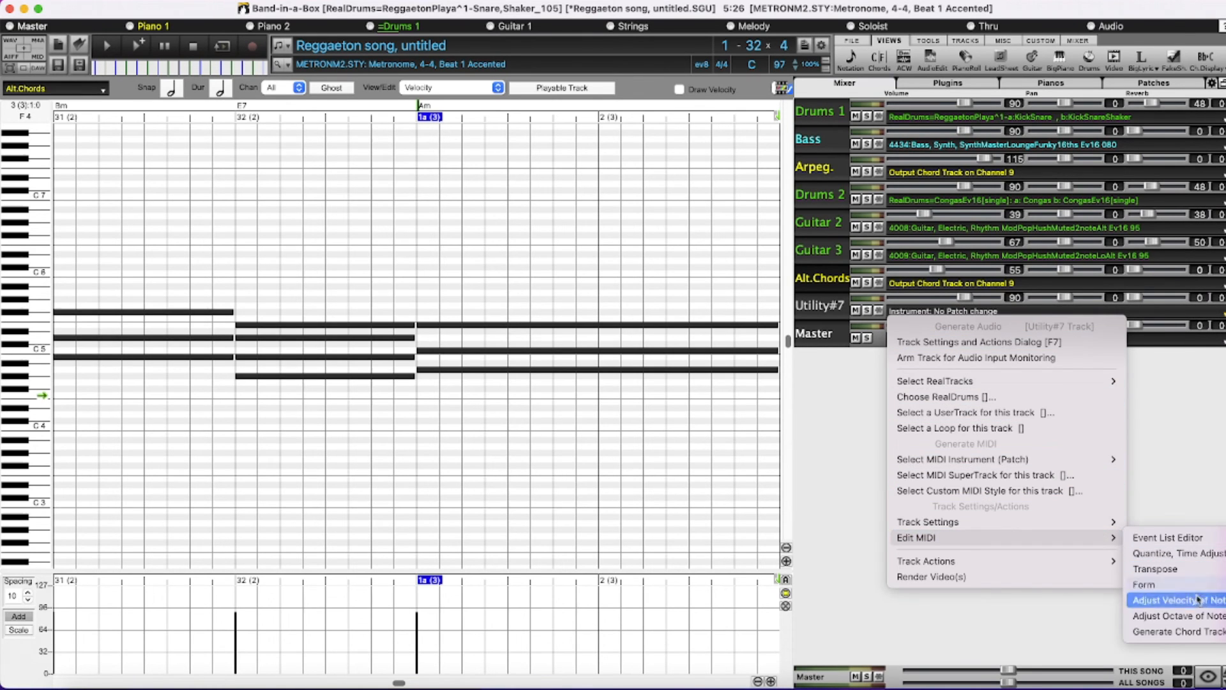
{"action": "left_click", "coordinate": [1215, 634]}
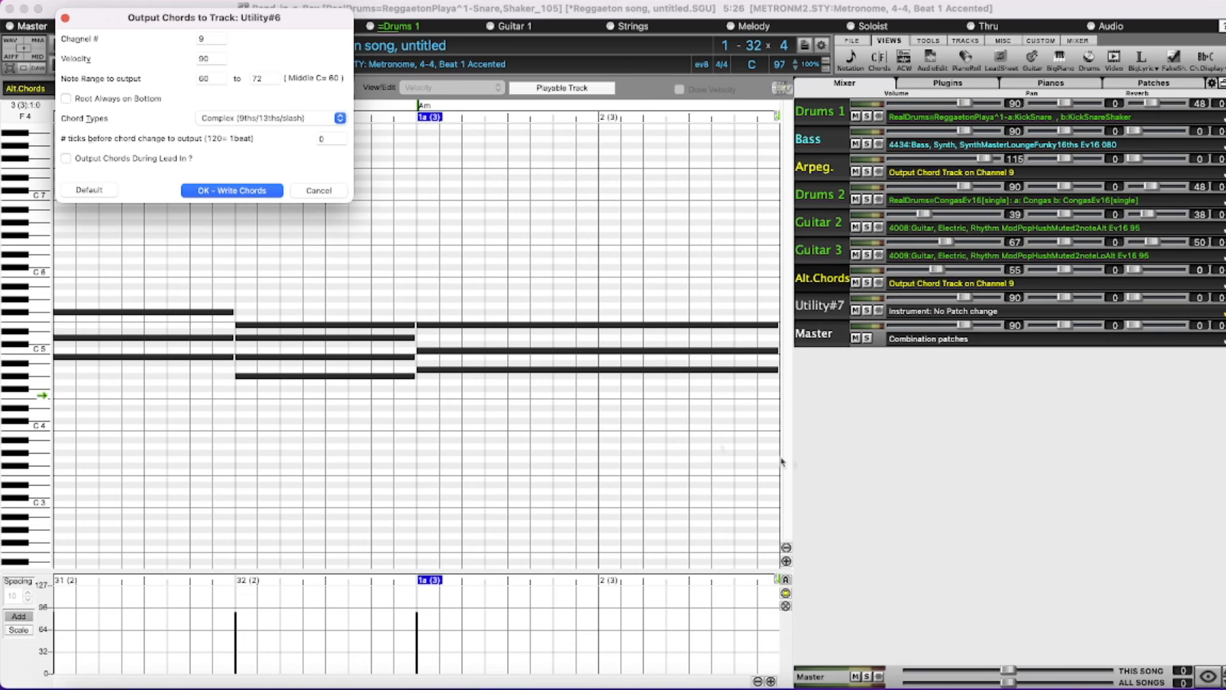
{"action": "left_click", "coordinate": [233, 192]}
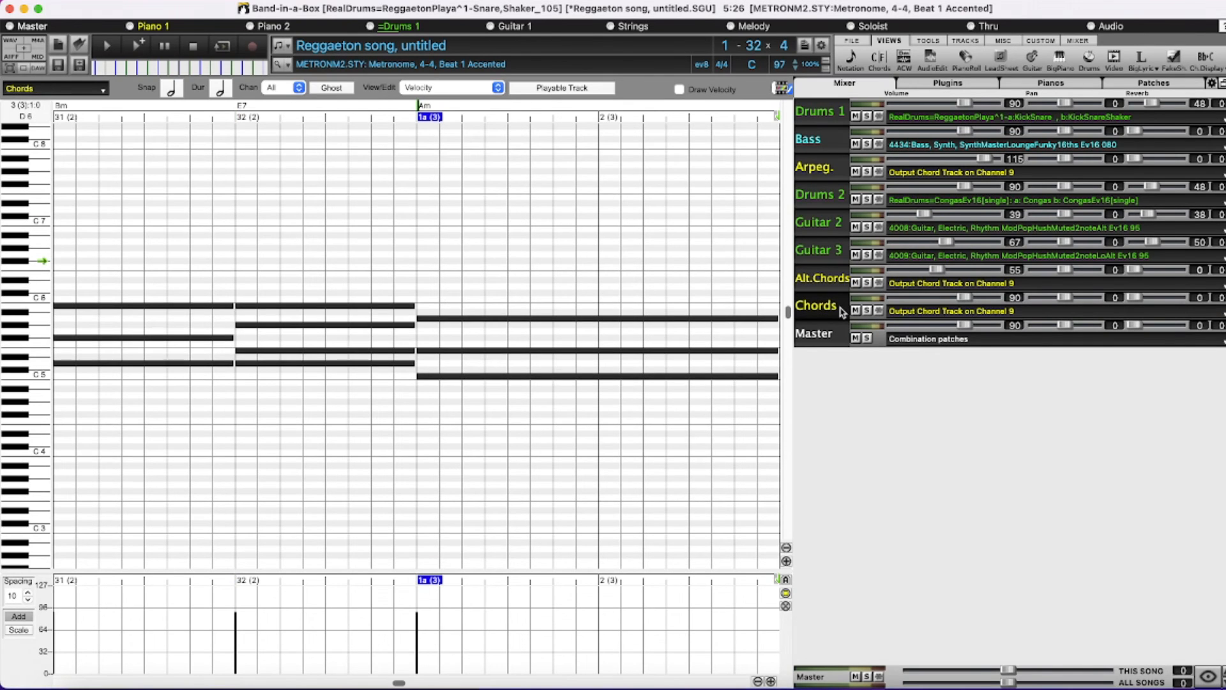
Step: Rename the new Chords track Pads and assign the KV331 Audio SynthMaster 2 Player VSTi plugin to it
{"action": "double_click", "coordinate": [818, 306]}
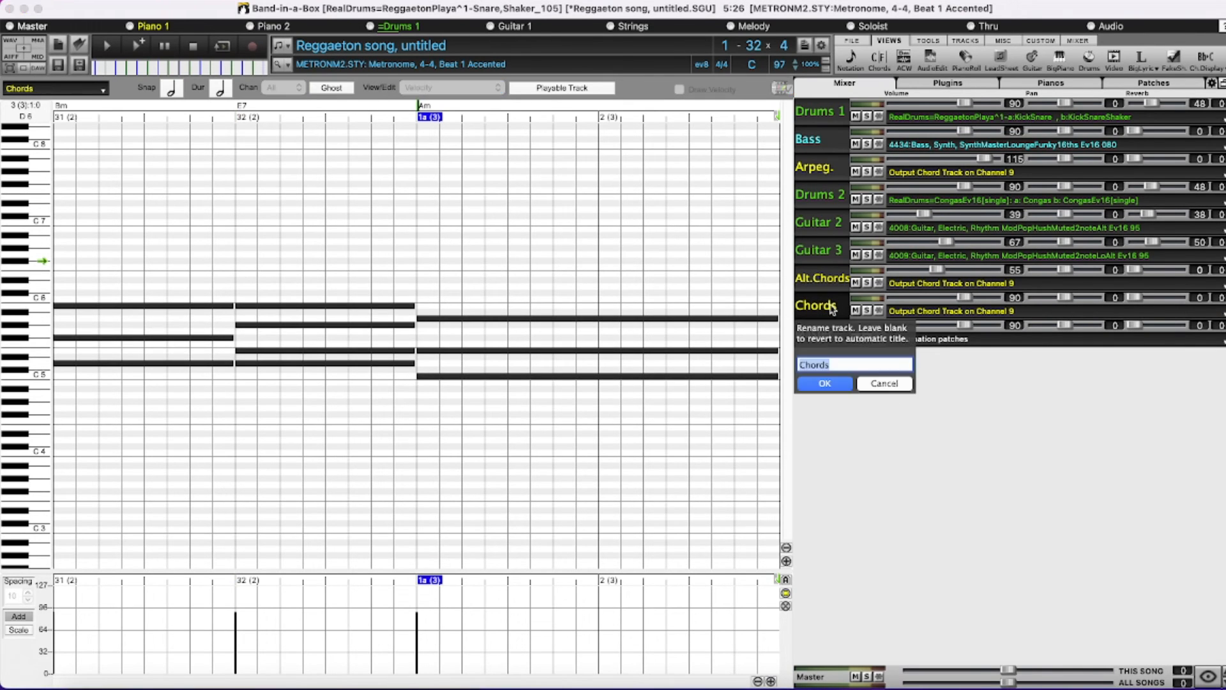
{"action": "type", "text": "Pads"}
{"action": "key", "text": "Return"}
{"action": "left_click", "coordinate": [948, 83]}
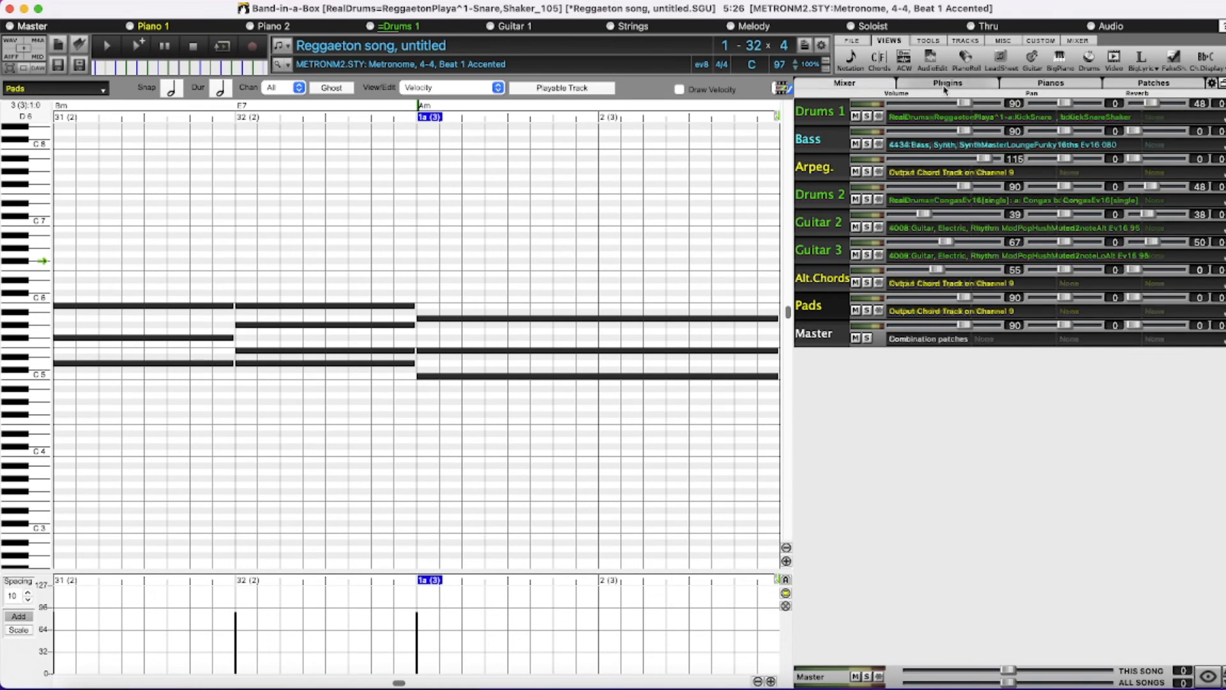
{"action": "left_click", "coordinate": [944, 311]}
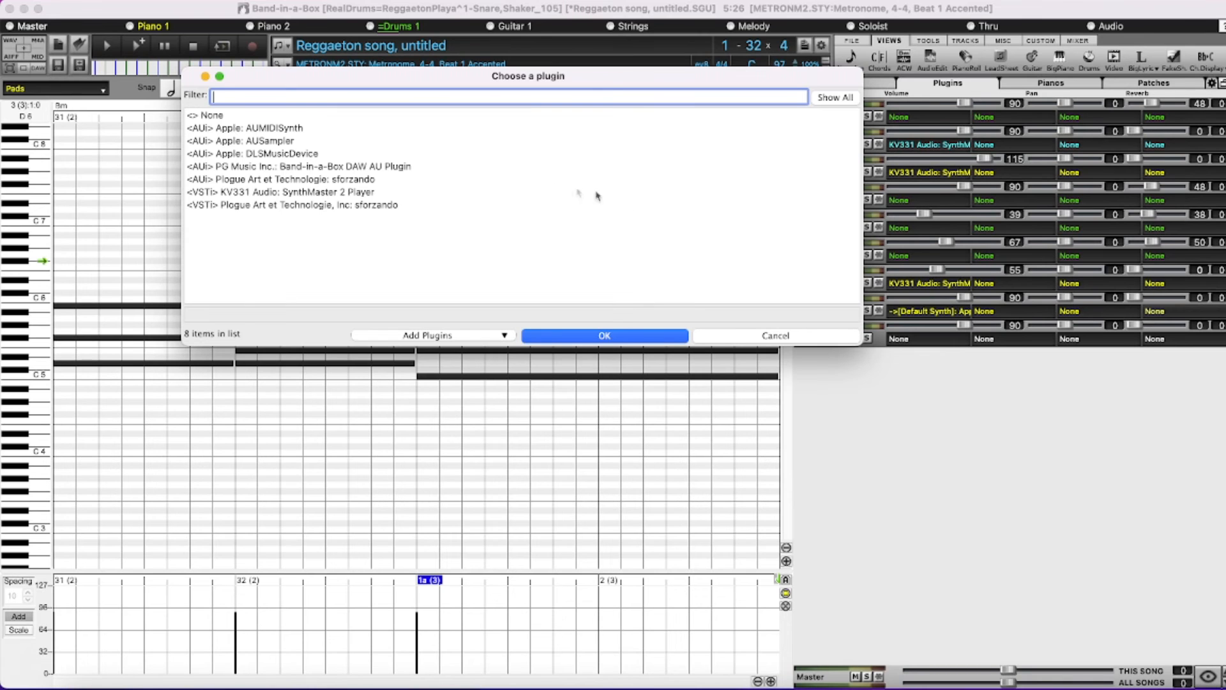
{"action": "left_click", "coordinate": [360, 193]}
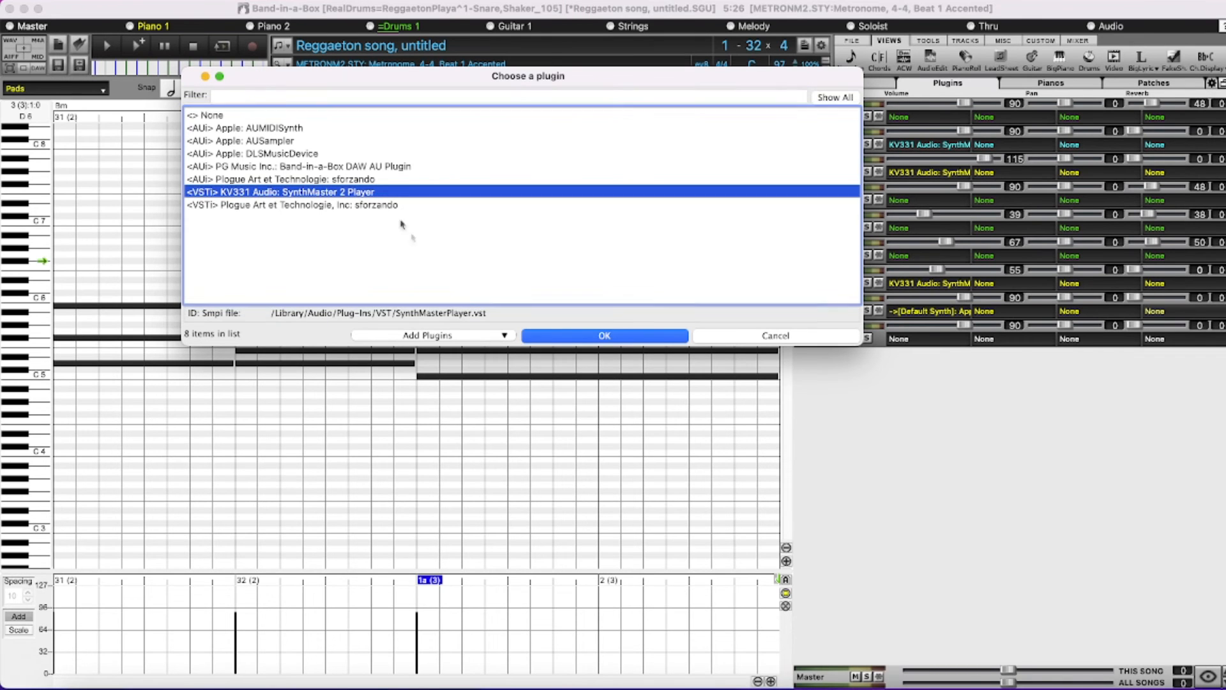
{"action": "left_click", "coordinate": [587, 338]}
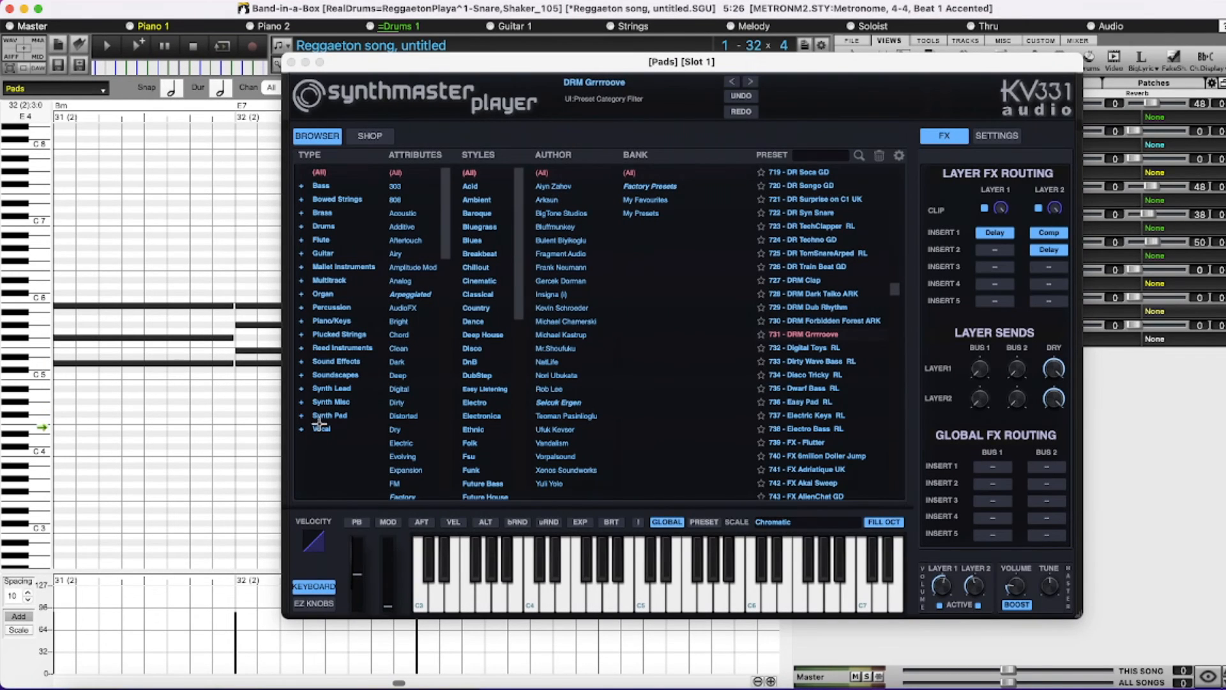
Step: Filter the SynthMaster presets to Synth Pad, load PAD - 2013, and play the song with the plugin window moved off the mixer
{"action": "left_click", "coordinate": [323, 416]}
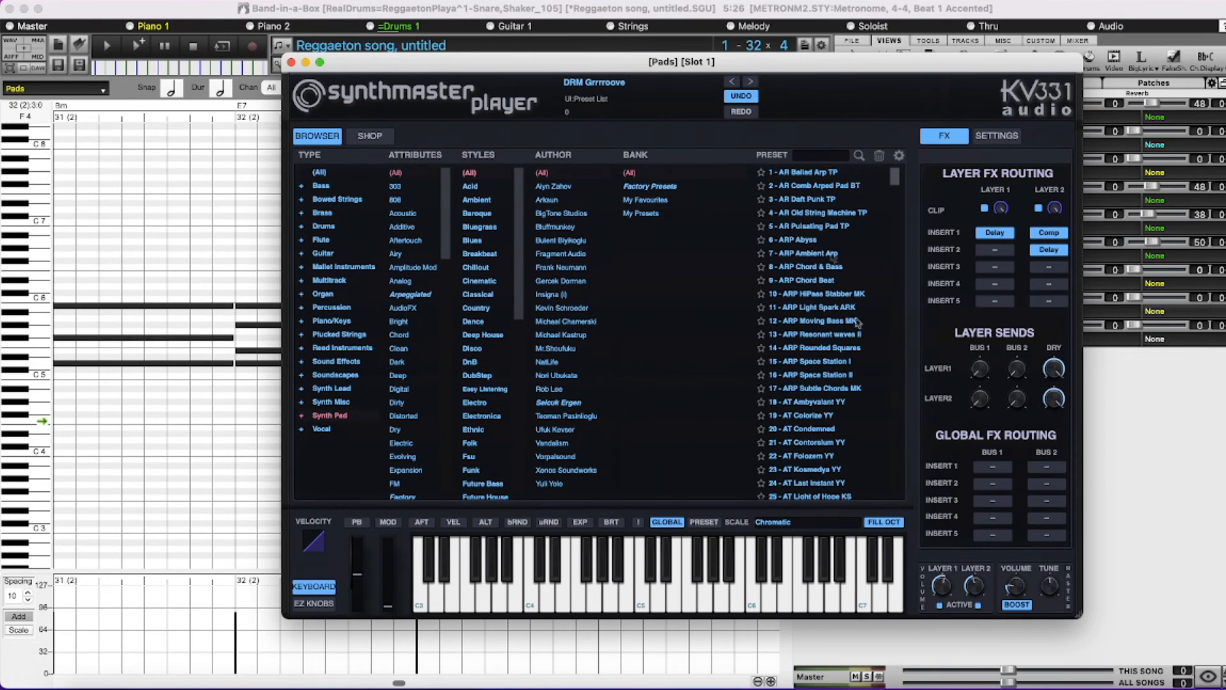
{"action": "scroll", "coordinate": [896, 181], "scroll_direction": "down", "scroll_amount": 20}
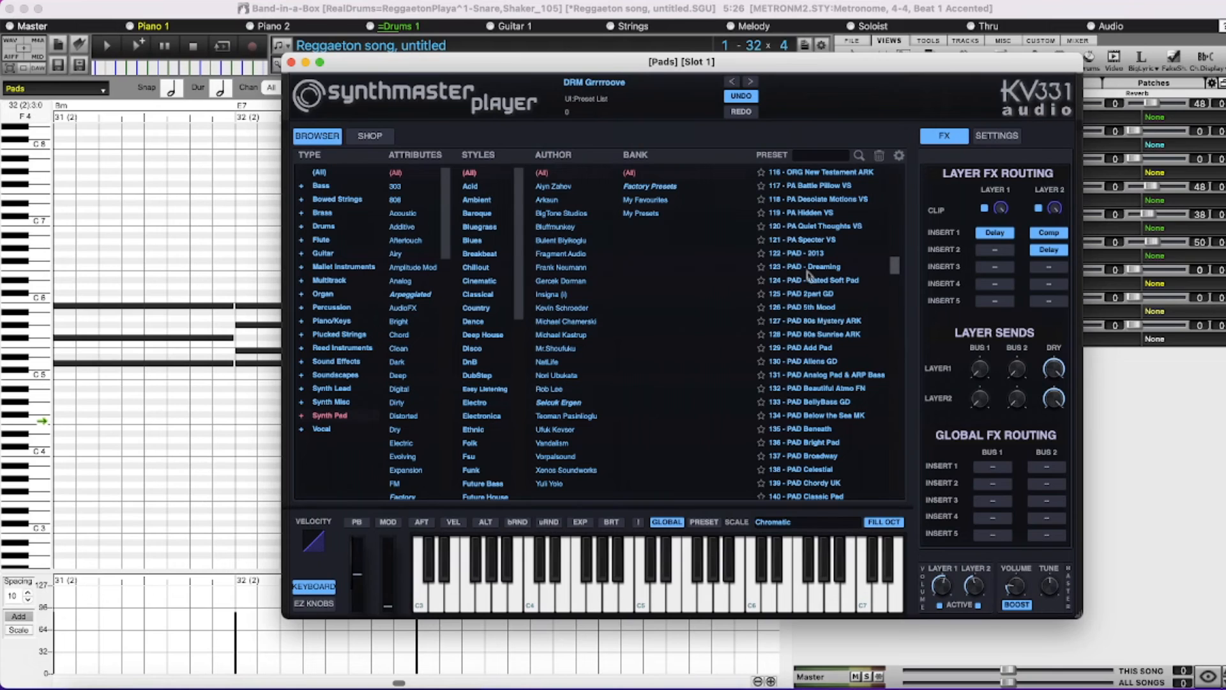
{"action": "left_click", "coordinate": [821, 255]}
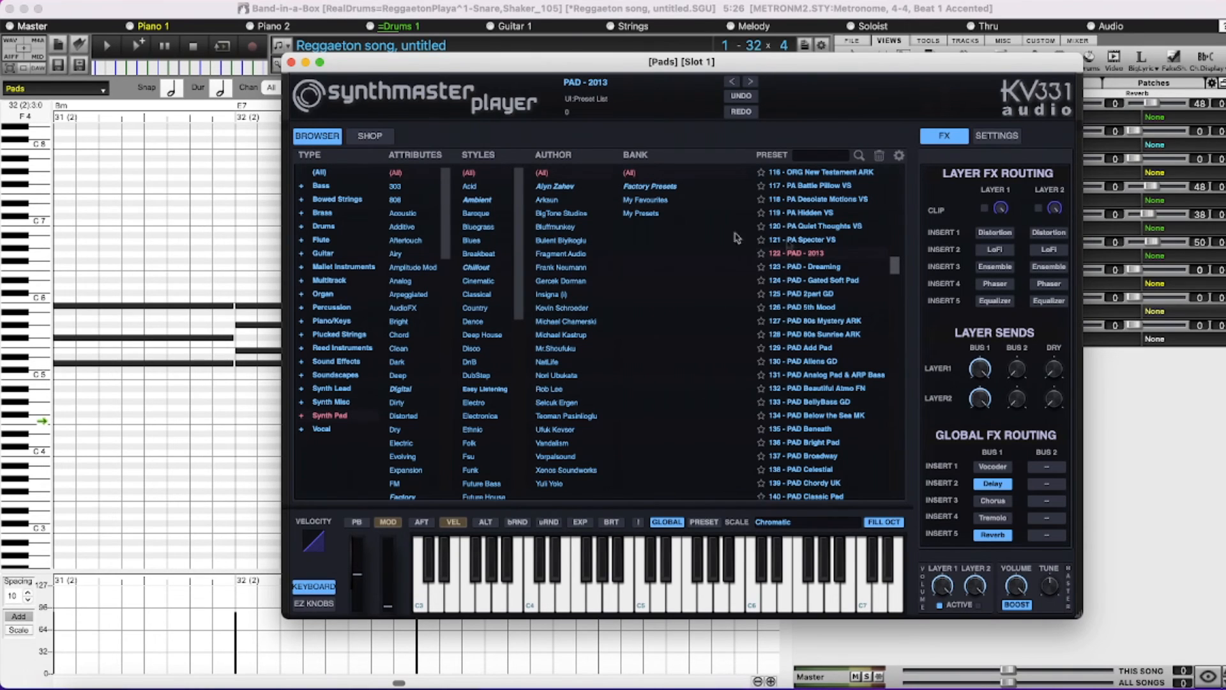
{"action": "left_click", "coordinate": [135, 49]}
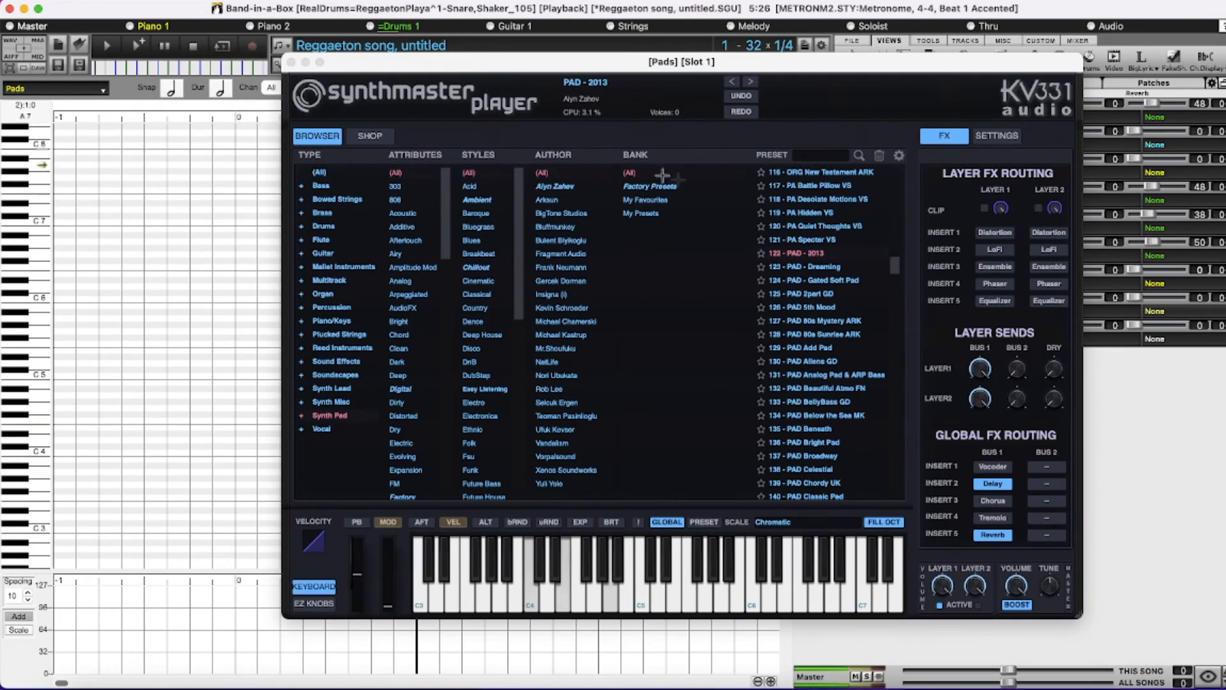
{"action": "left_click_drag", "start_coordinate": [952, 62], "coordinate": [701, 55]}
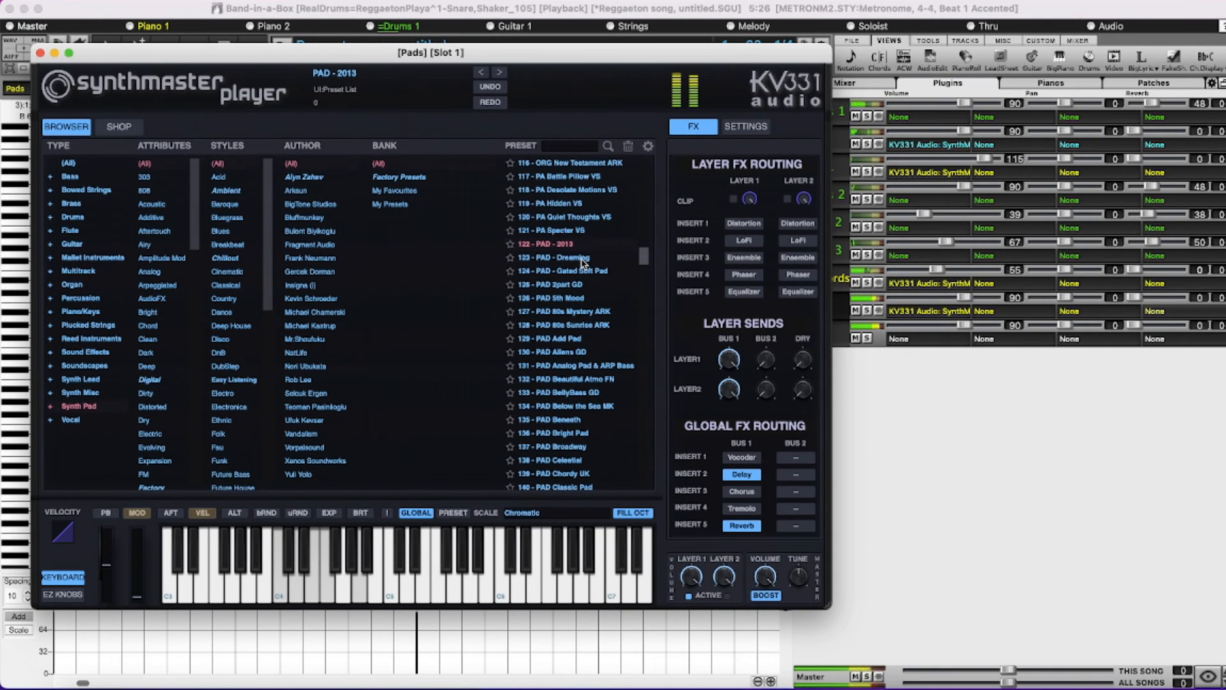
Step: Audition the PAD - Dreaming, PAD 5th Mood, PAD Broadway and PAD Chordy UK presets during playback
{"action": "left_click", "coordinate": [583, 258]}
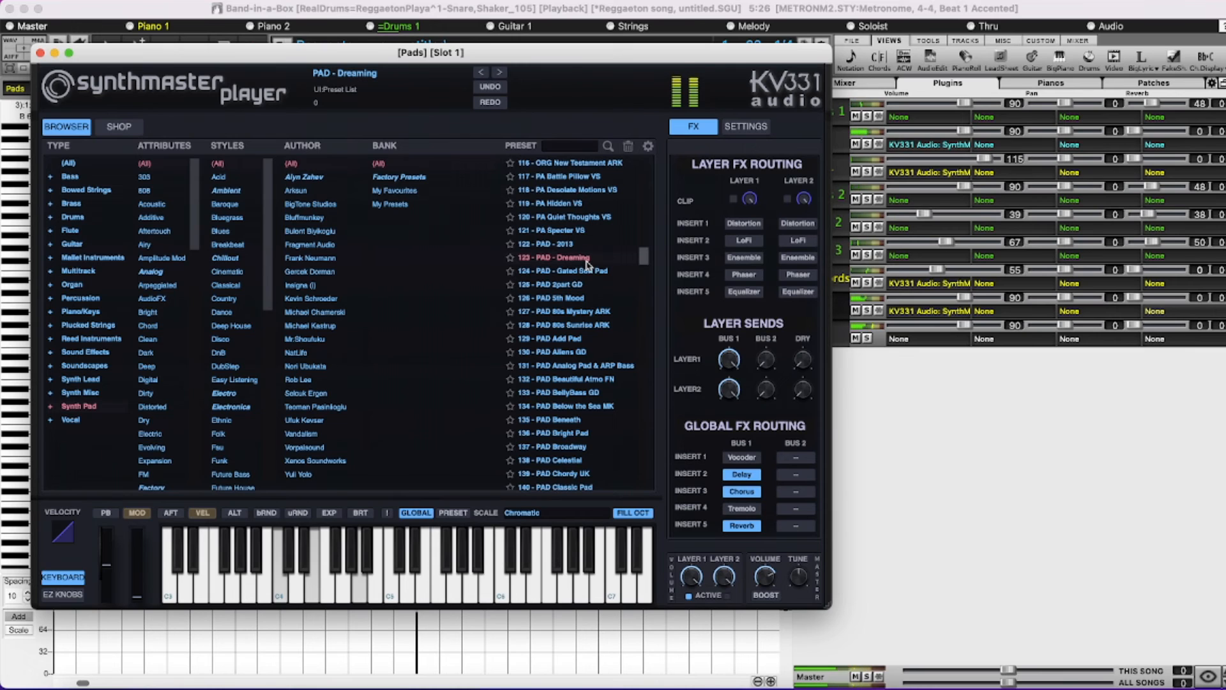
{"action": "left_click", "coordinate": [578, 298]}
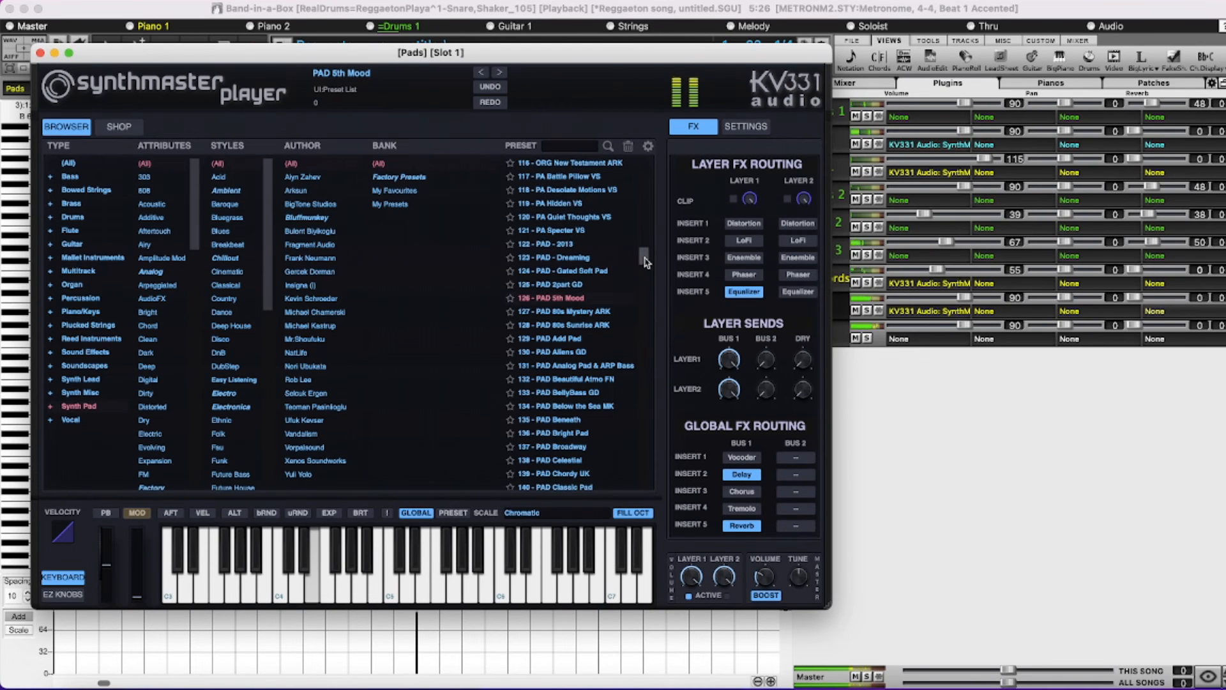
{"action": "scroll", "coordinate": [646, 271], "scroll_direction": "down", "scroll_amount": 2}
{"action": "scroll", "coordinate": [645, 279], "scroll_direction": "down", "scroll_amount": 1}
{"action": "left_click", "coordinate": [574, 379]}
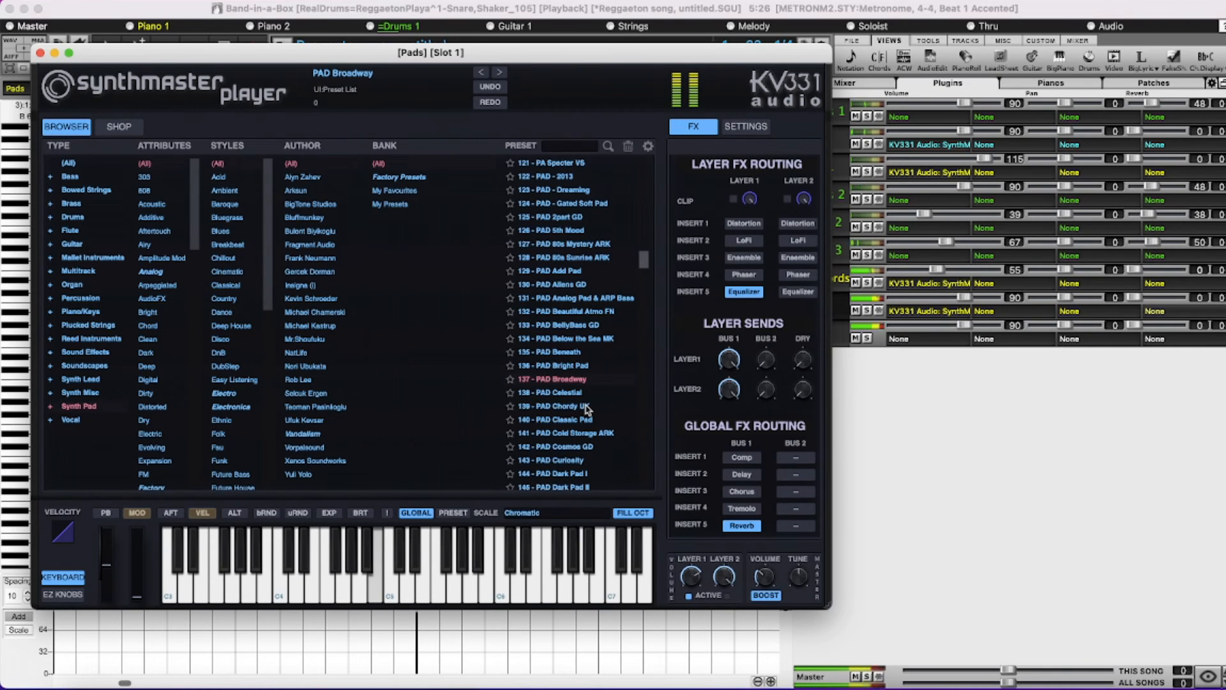
{"action": "left_click", "coordinate": [586, 409]}
Step: Audition the PAD Docking, PAD High Waves and PAD Mellow Choral presets from further down the Synth Pad list
{"action": "scroll", "coordinate": [647, 272], "scroll_direction": "down", "scroll_amount": 1}
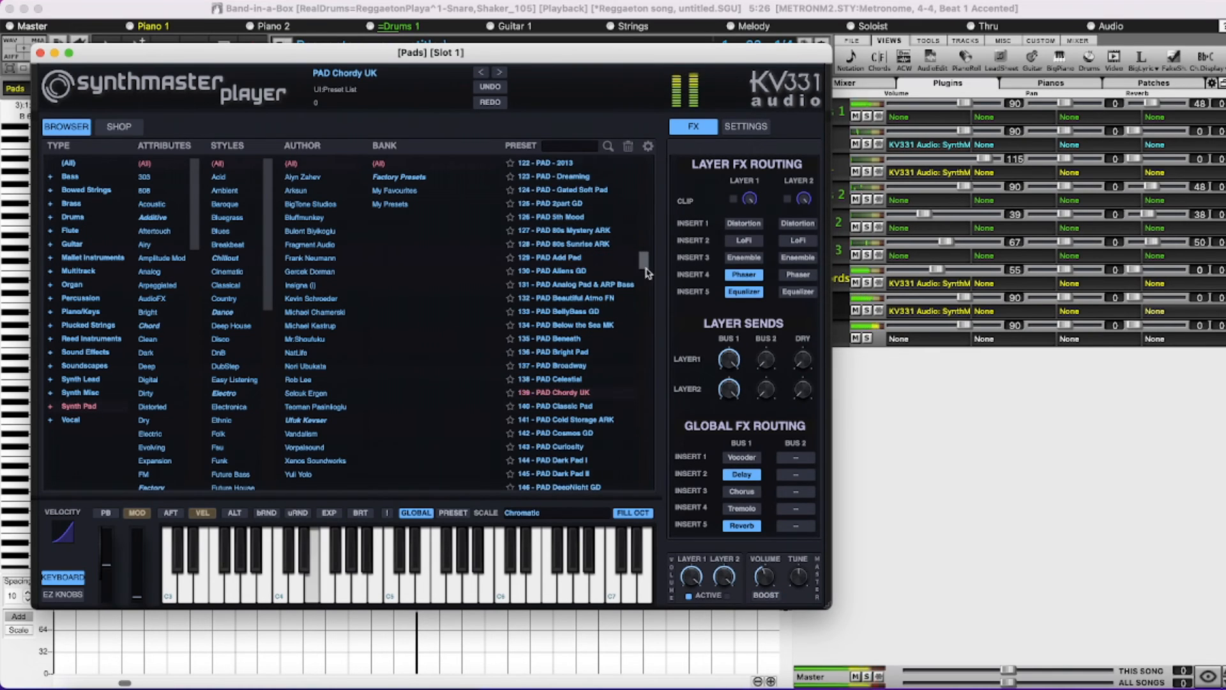
{"action": "scroll", "coordinate": [647, 287], "scroll_direction": "down", "scroll_amount": 10}
{"action": "scroll", "coordinate": [647, 300], "scroll_direction": "down", "scroll_amount": 5}
{"action": "left_click", "coordinate": [571, 380]}
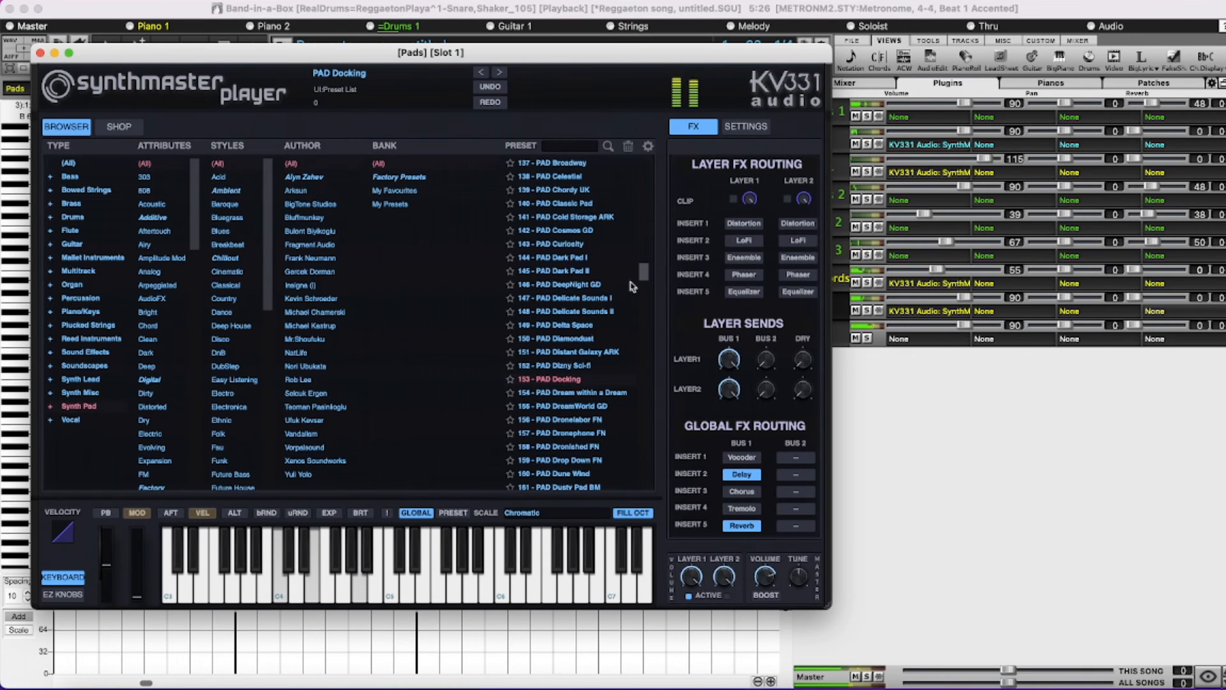
{"action": "scroll", "coordinate": [646, 285], "scroll_direction": "down", "scroll_amount": 4}
{"action": "scroll", "coordinate": [645, 285], "scroll_direction": "down", "scroll_amount": 12}
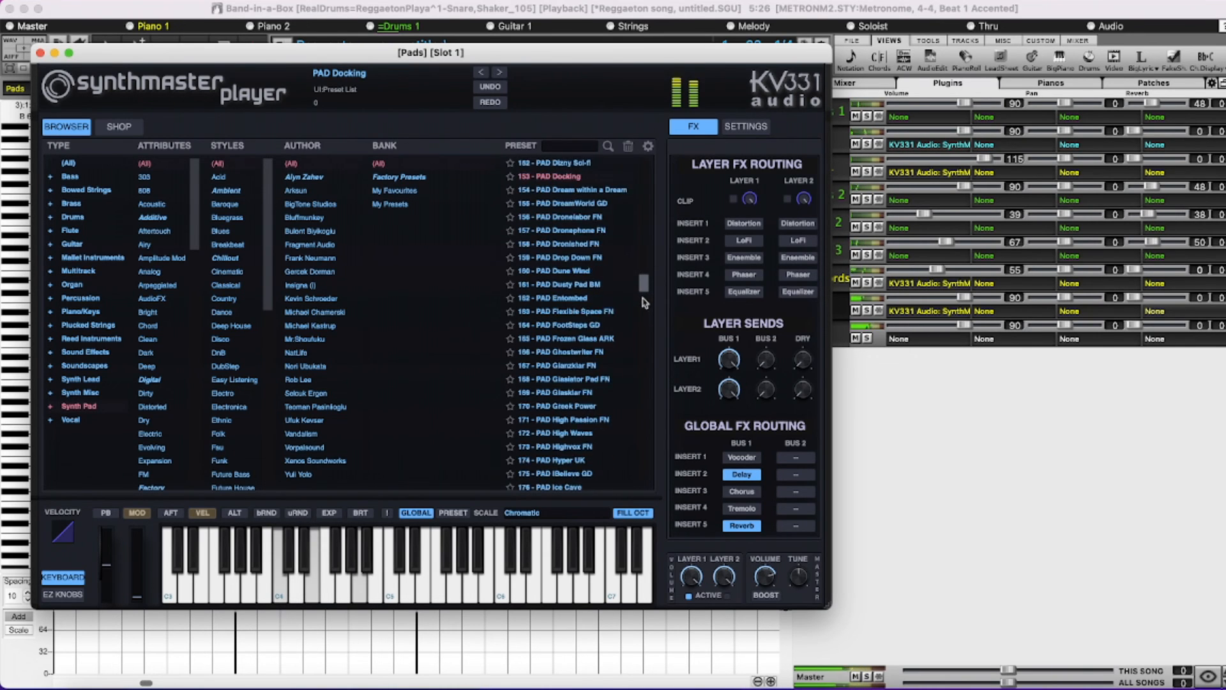
{"action": "left_click", "coordinate": [581, 419]}
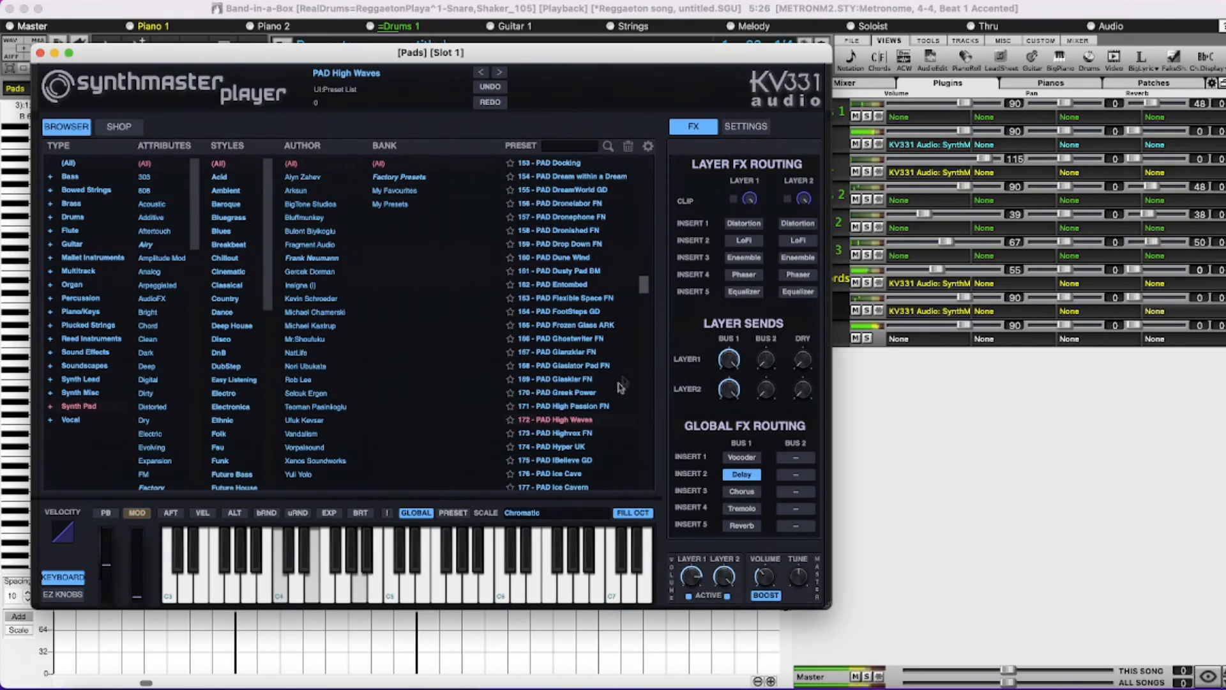
{"action": "scroll", "coordinate": [646, 289], "scroll_direction": "down", "scroll_amount": 13}
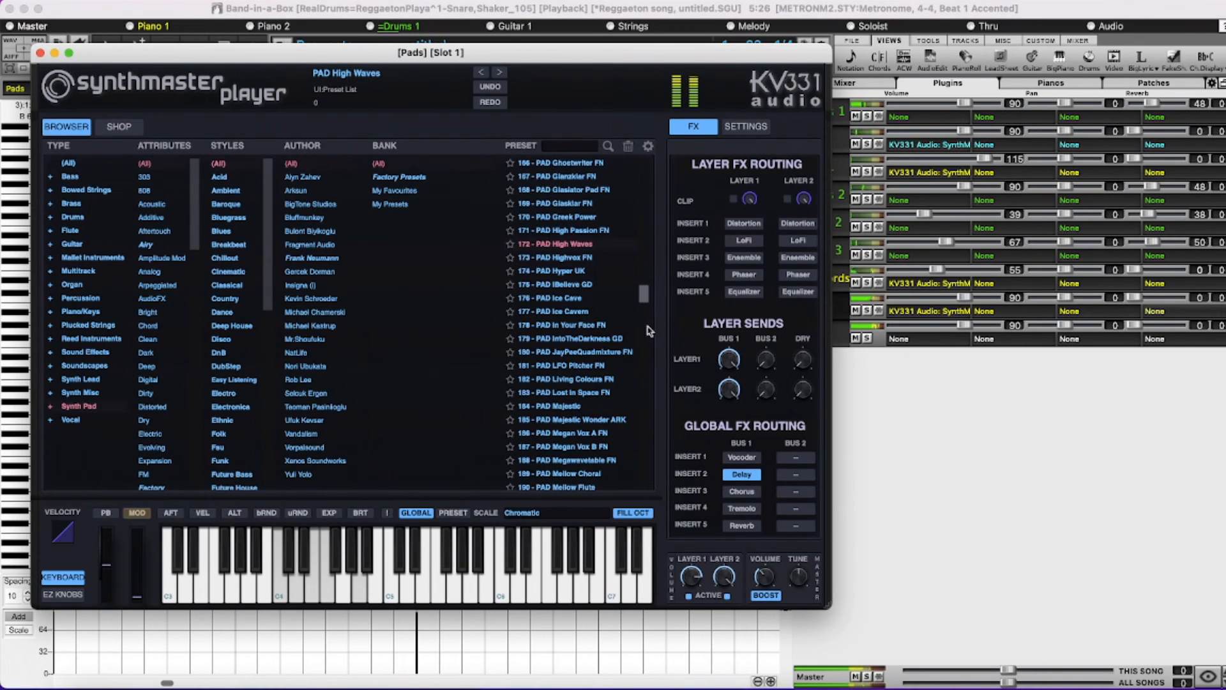
{"action": "left_click", "coordinate": [599, 476]}
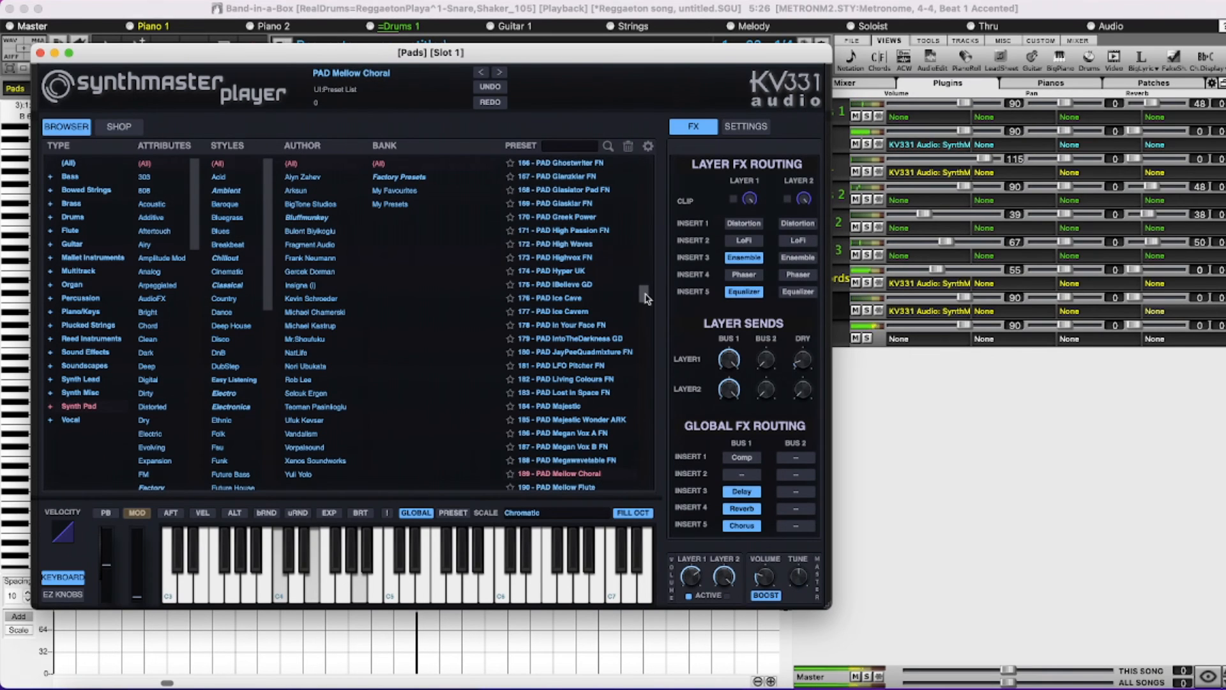
Step: Load the PAD Nice Strings FN preset for the Pads track
{"action": "scroll", "coordinate": [645, 306], "scroll_direction": "down", "scroll_amount": 3}
{"action": "scroll", "coordinate": [644, 310], "scroll_direction": "down", "scroll_amount": 2}
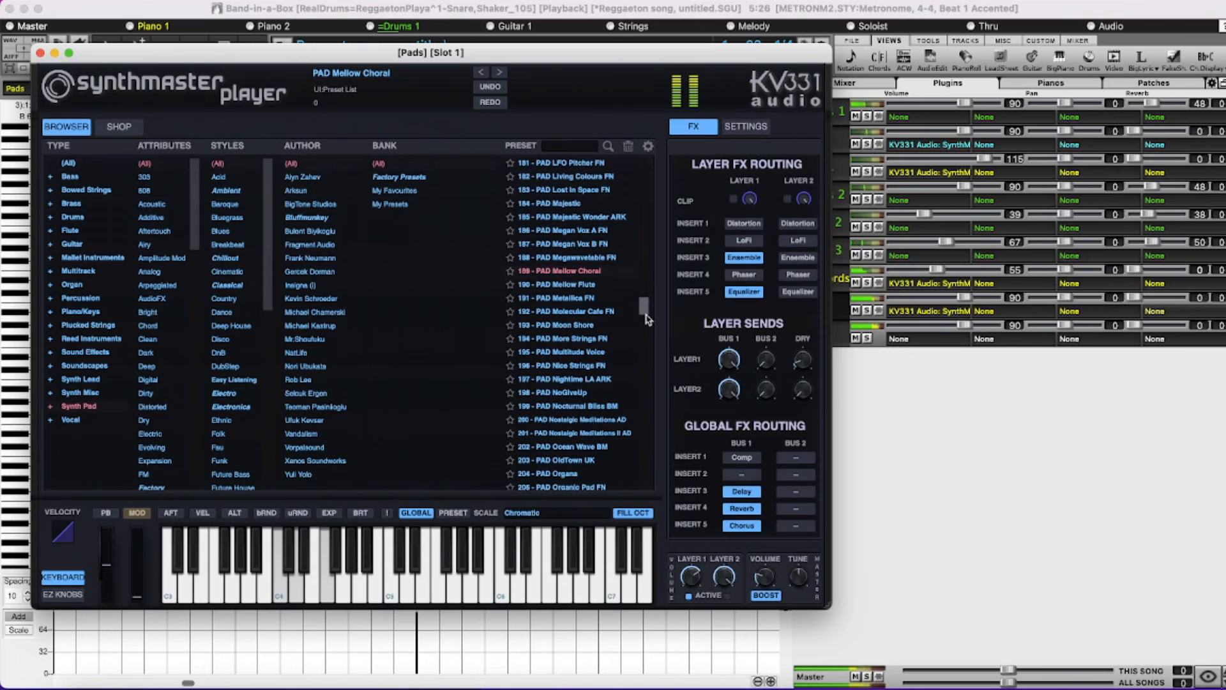
{"action": "left_click", "coordinate": [592, 366]}
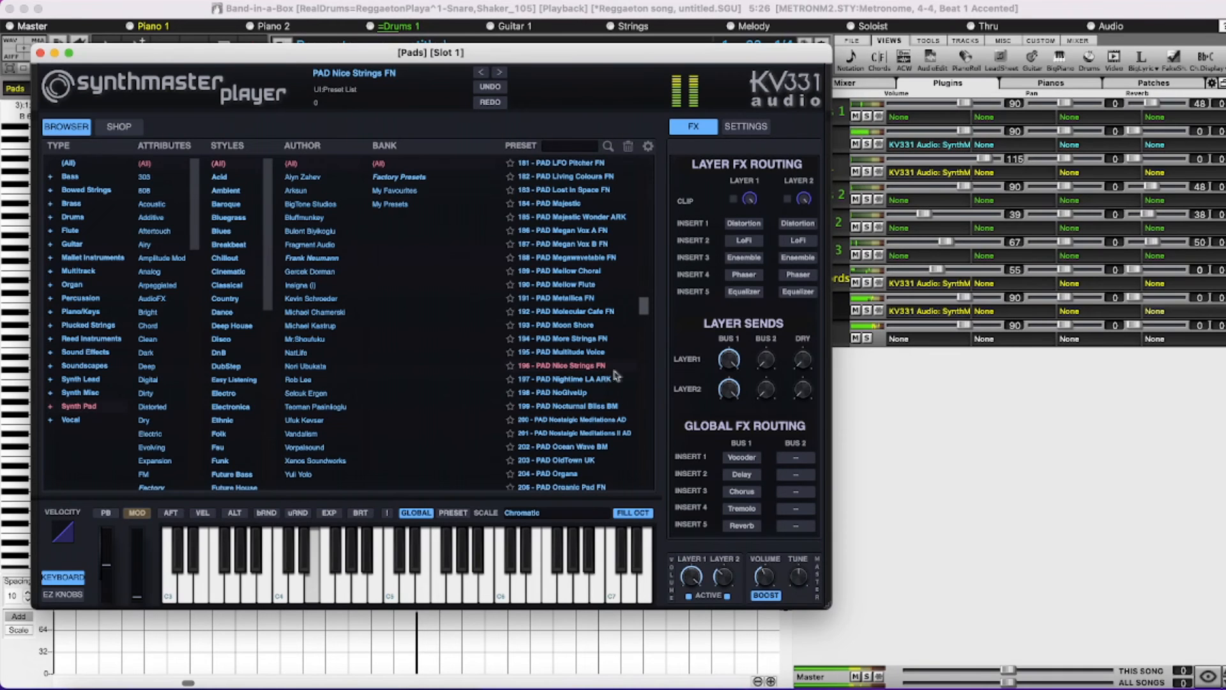
Step: Solo the Pads track, lower its volume to 58, and unsolo it to hear the full mix
{"action": "left_click", "coordinate": [867, 312]}
{"action": "mouse_move", "coordinate": [964, 298]}
{"action": "left_mouse_down"}
{"action": "mouse_move", "coordinate": [990, 298]}
{"action": "mouse_move", "coordinate": [953, 303]}
{"action": "left_mouse_up"}
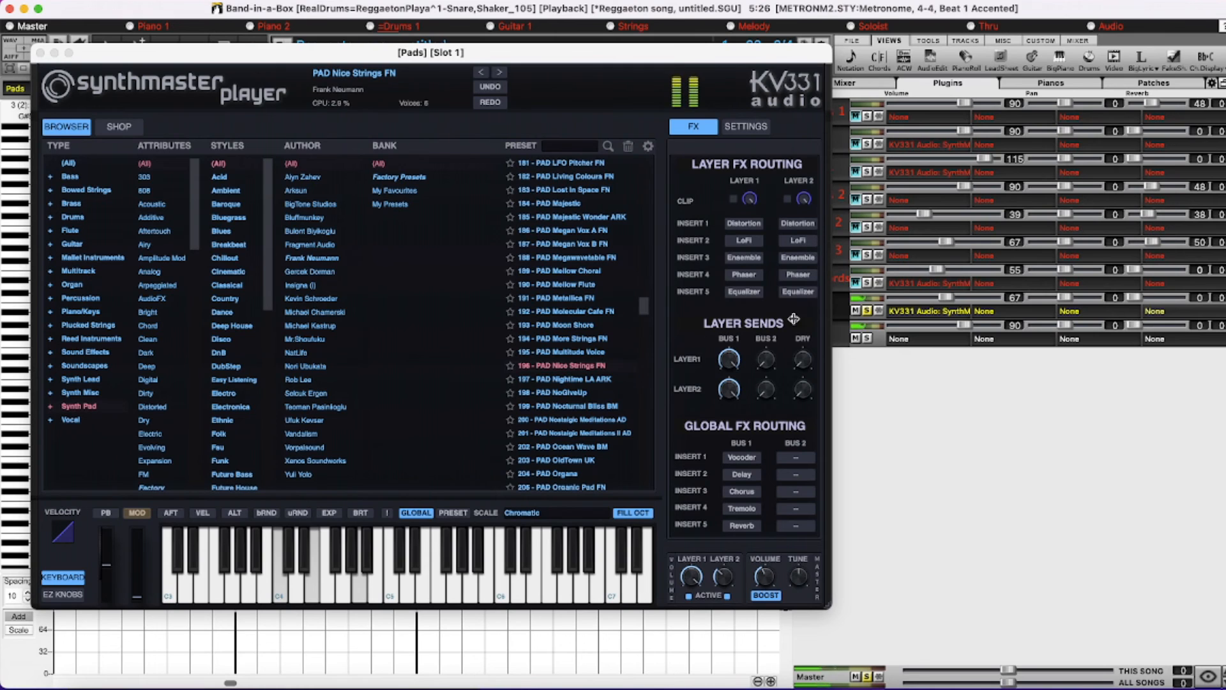
{"action": "left_click_drag", "start_coordinate": [948, 299], "coordinate": [939, 299]}
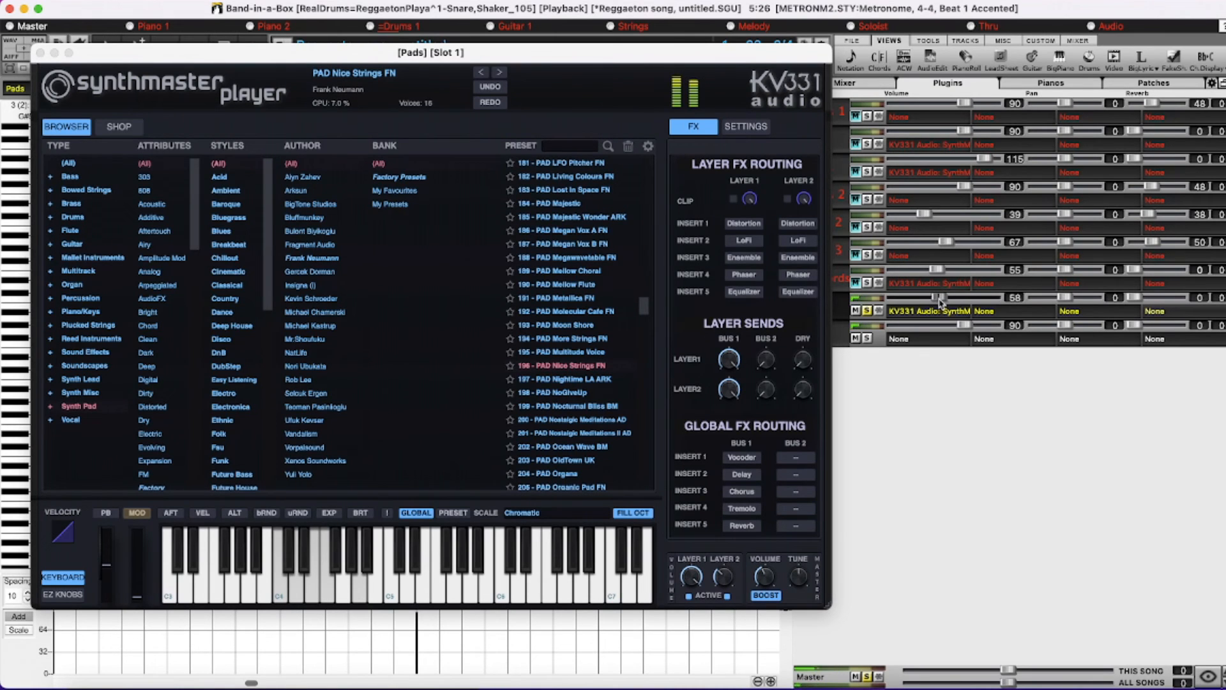
{"action": "left_click", "coordinate": [868, 311]}
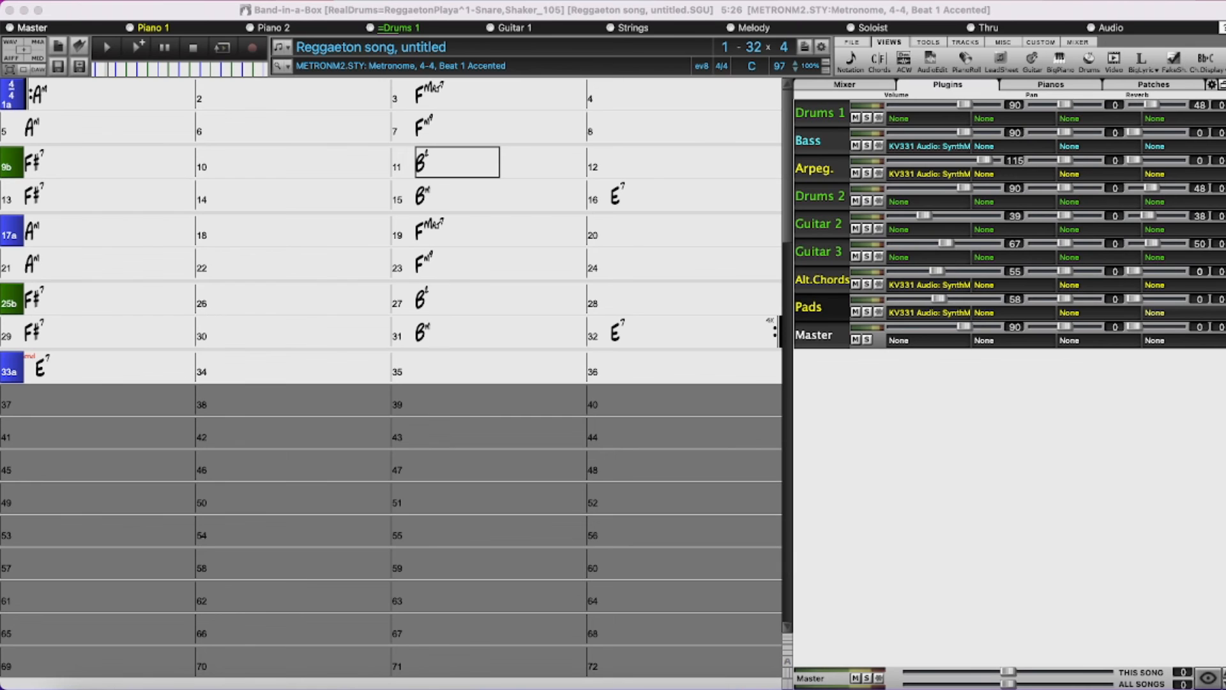
Step: Show the Utility#8 track in the mixer and arm it for audio recording
{"action": "left_click", "coordinate": [1208, 678]}
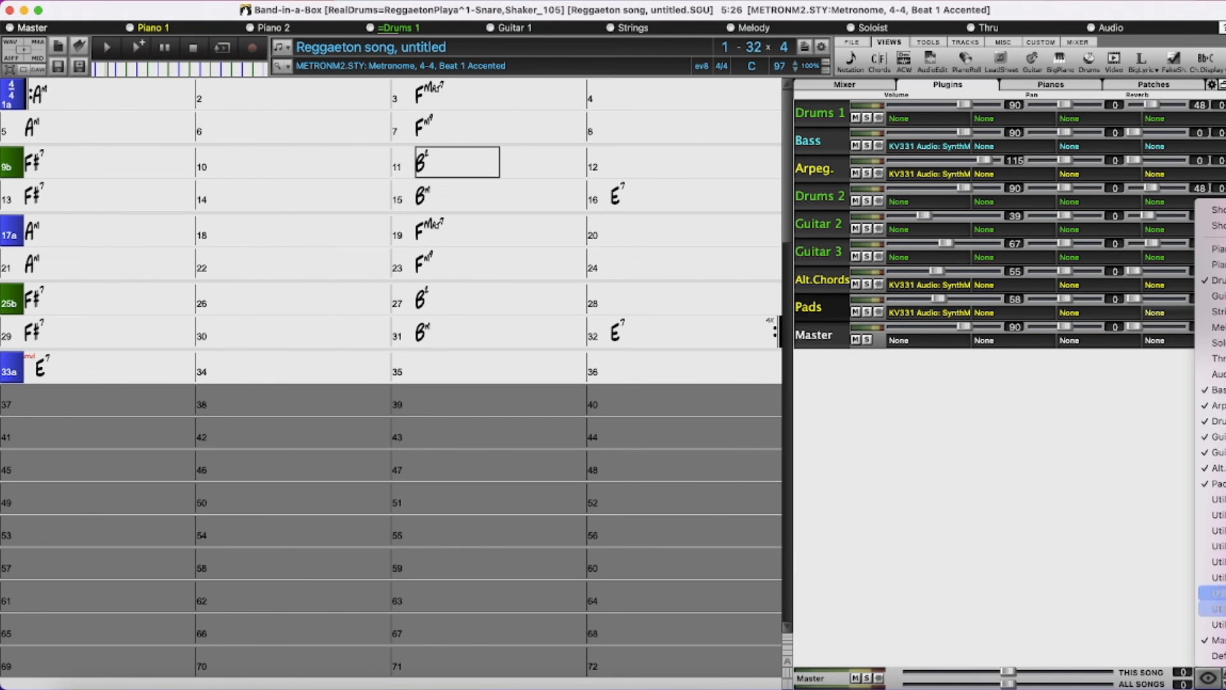
{"action": "left_click", "coordinate": [1219, 499]}
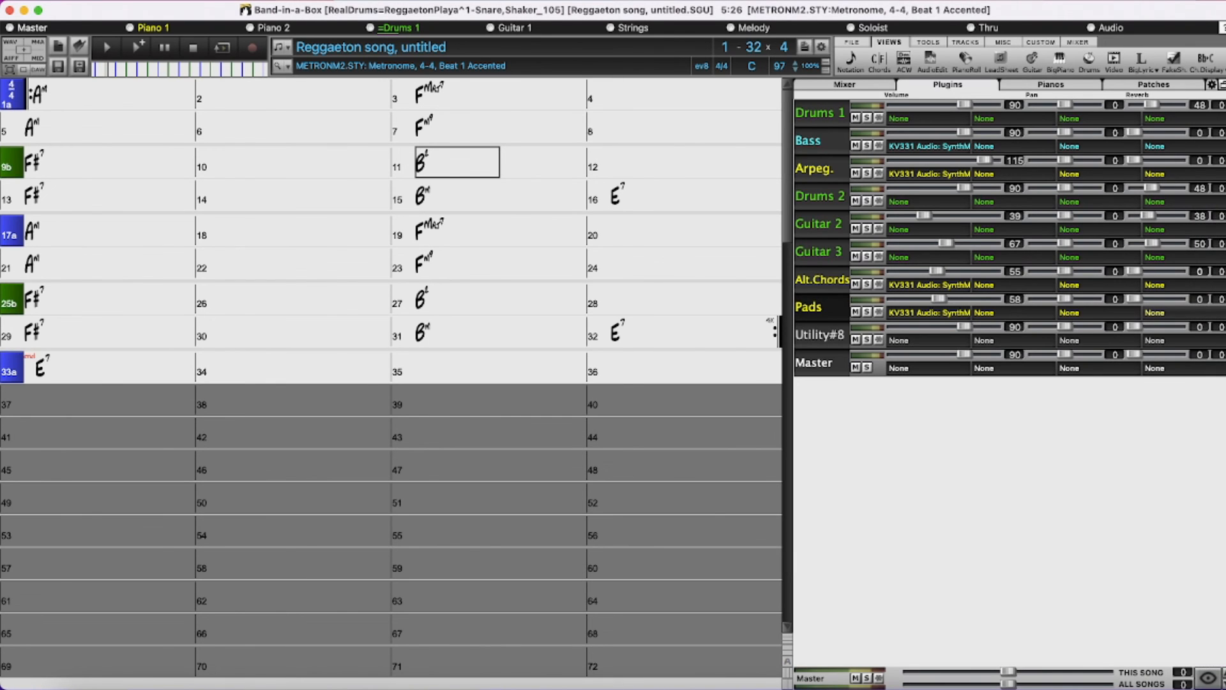
{"action": "left_click", "coordinate": [874, 333]}
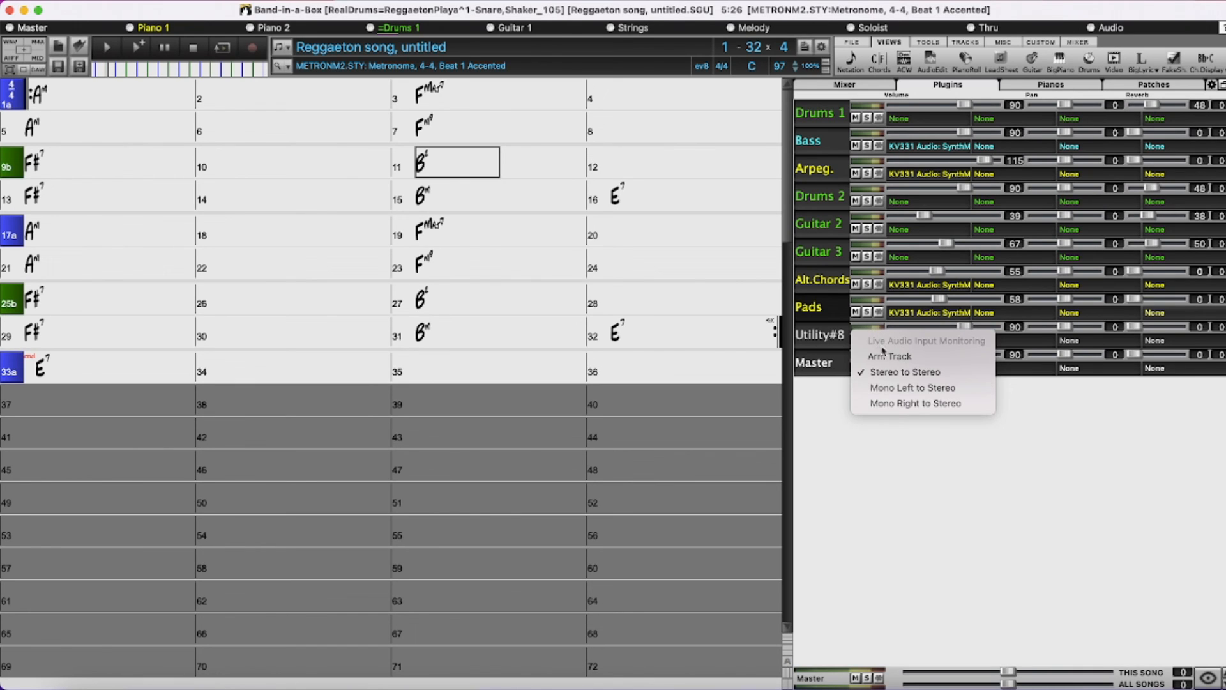
{"action": "left_click", "coordinate": [889, 357]}
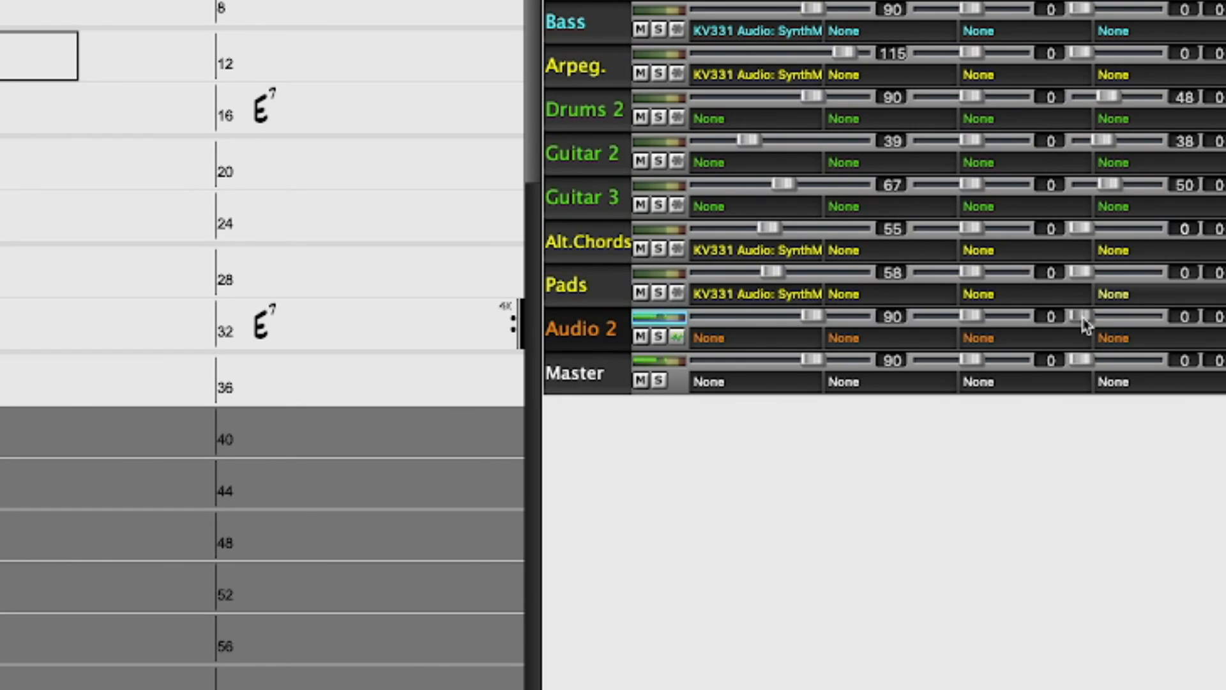
Step: Set the Audio 2 track's reverb to 42 and add Apple AUDelay in its second plugin slot with a 0.29-second delay time
{"action": "left_click_drag", "start_coordinate": [1084, 324], "coordinate": [1110, 327]}
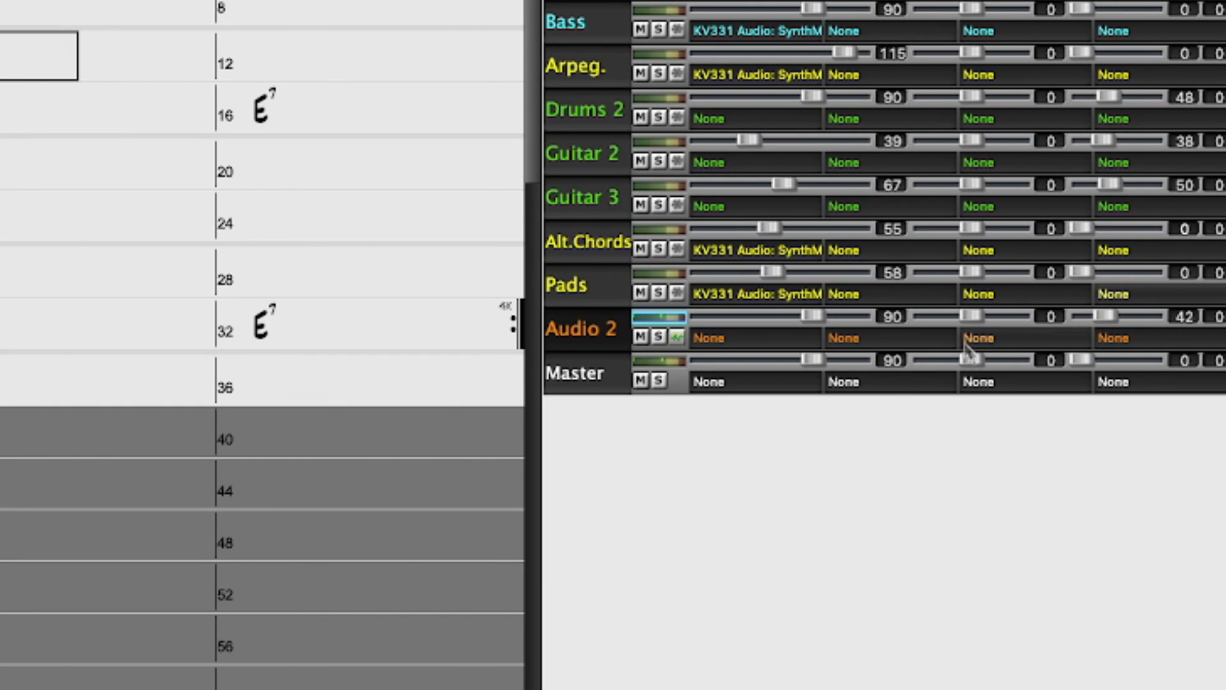
{"action": "left_click", "coordinate": [857, 343]}
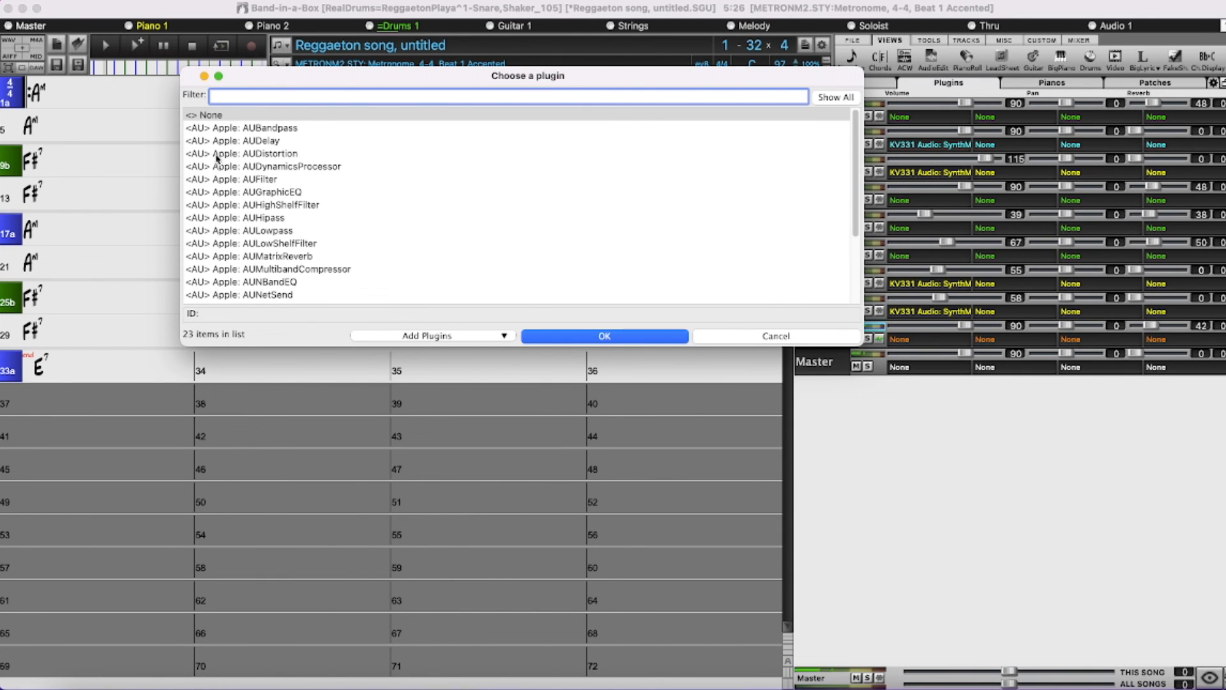
{"action": "left_click", "coordinate": [271, 142]}
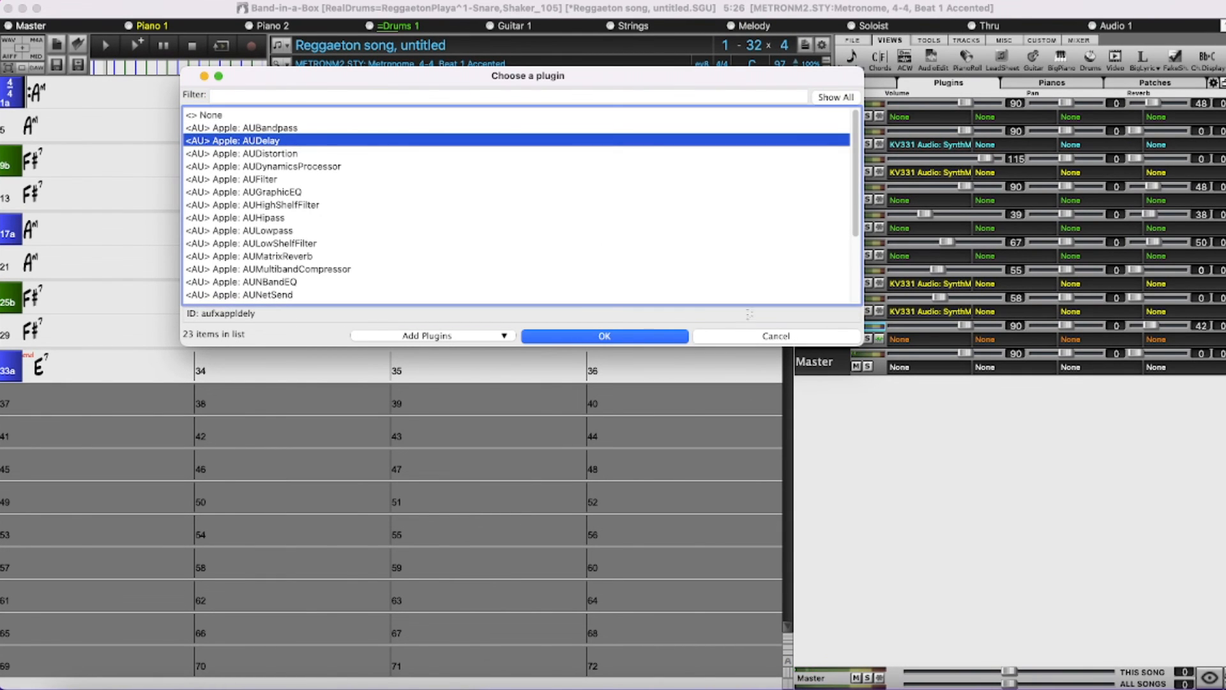
{"action": "left_click", "coordinate": [619, 337]}
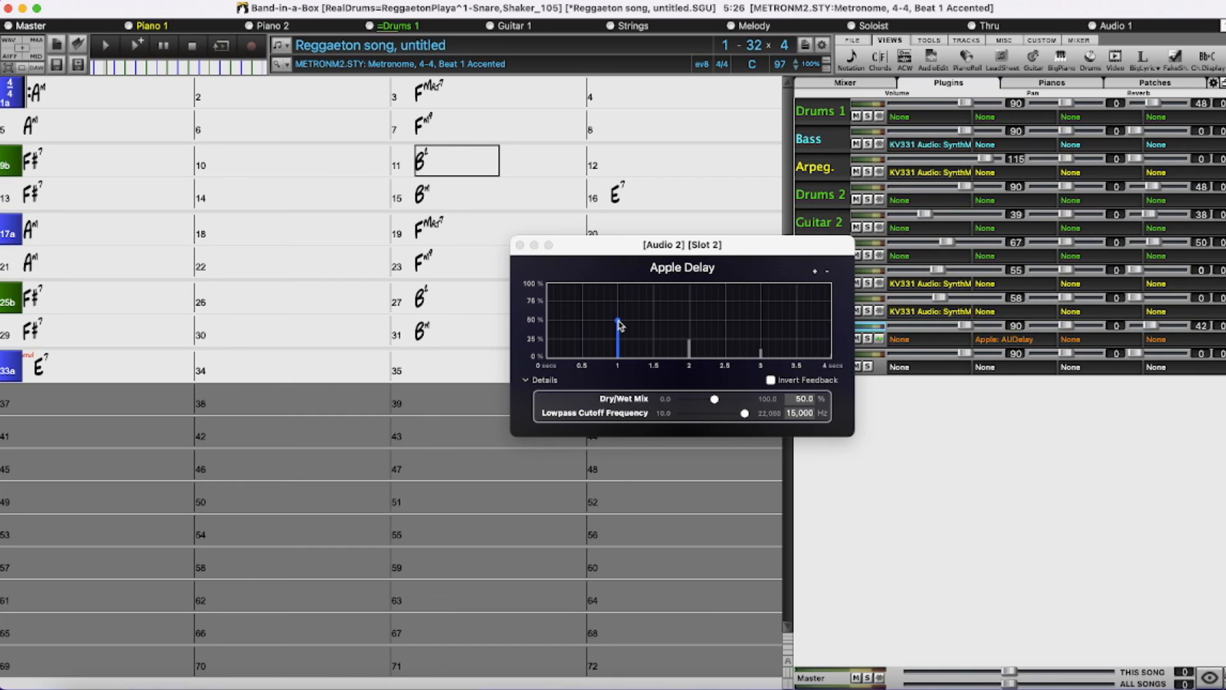
{"action": "left_click_drag", "start_coordinate": [619, 322], "coordinate": [568, 327]}
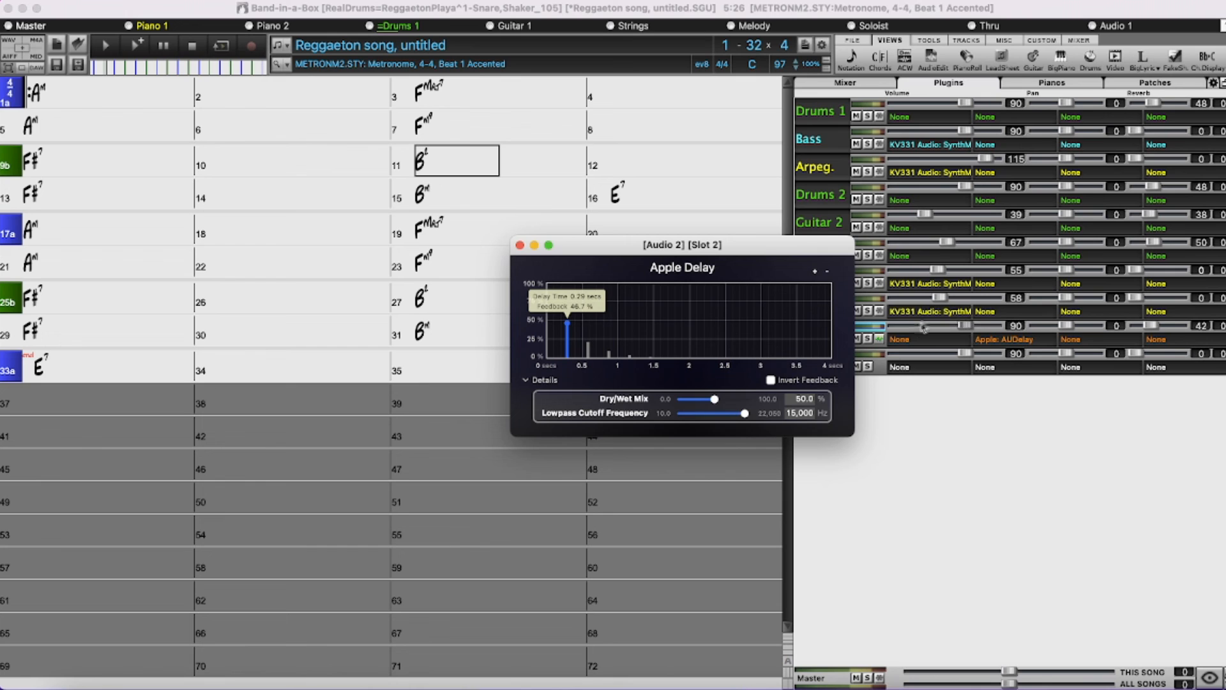
Step: Disarm the Audio 2 track and lower the Apple Delay's dry/wet mix to 25.6%
{"action": "left_click_drag", "start_coordinate": [797, 249], "coordinate": [656, 251]}
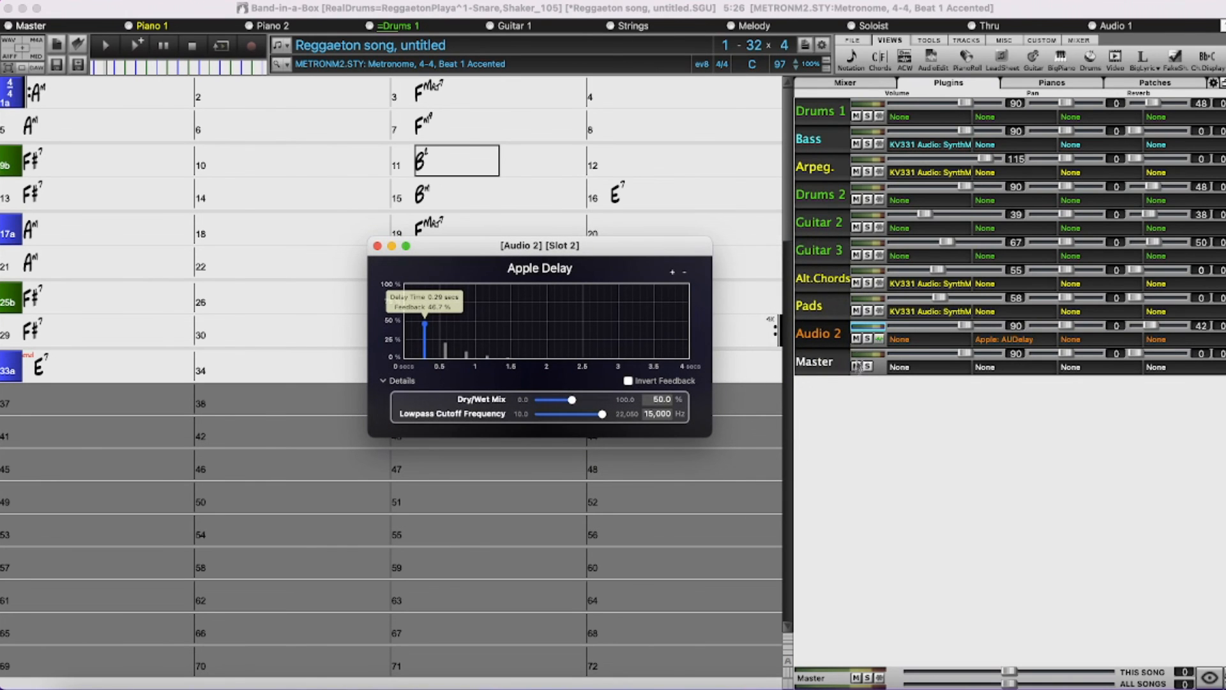
{"action": "left_click", "coordinate": [864, 331]}
{"action": "left_click", "coordinate": [893, 355]}
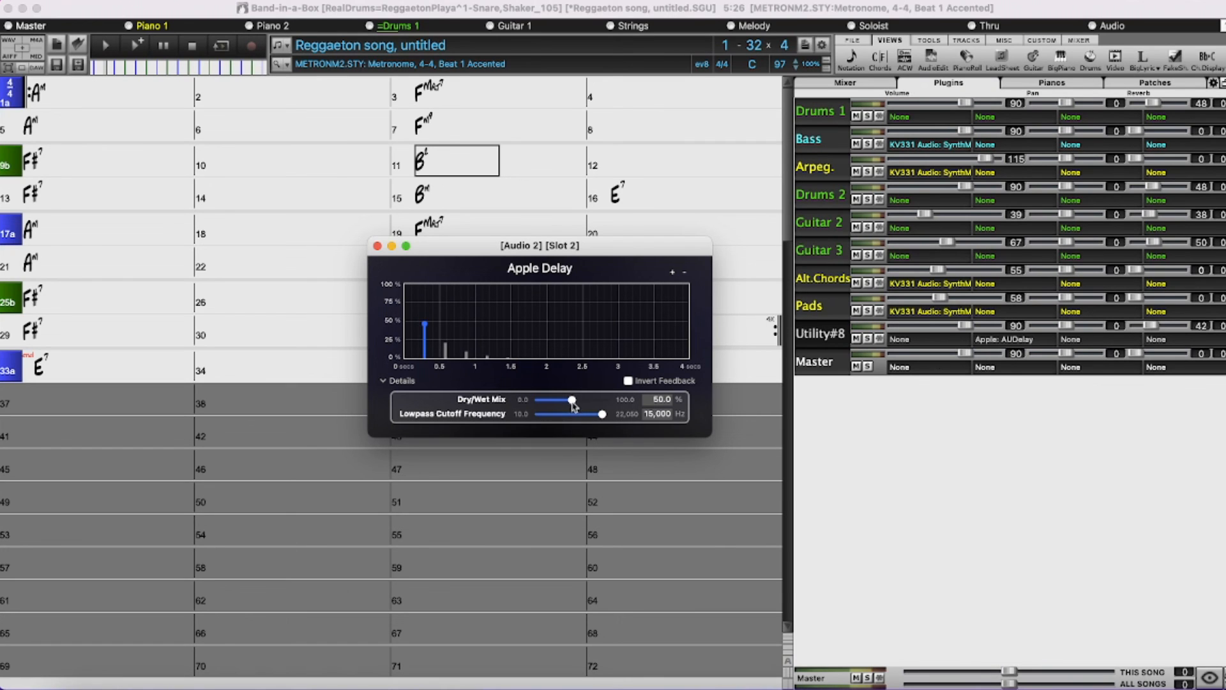
{"action": "left_click_drag", "start_coordinate": [572, 403], "coordinate": [556, 402]}
Step: Arm the Utility#8 track again and try its Mono Left to Stereo and Mono Right to Stereo input options
{"action": "left_click", "coordinate": [874, 331]}
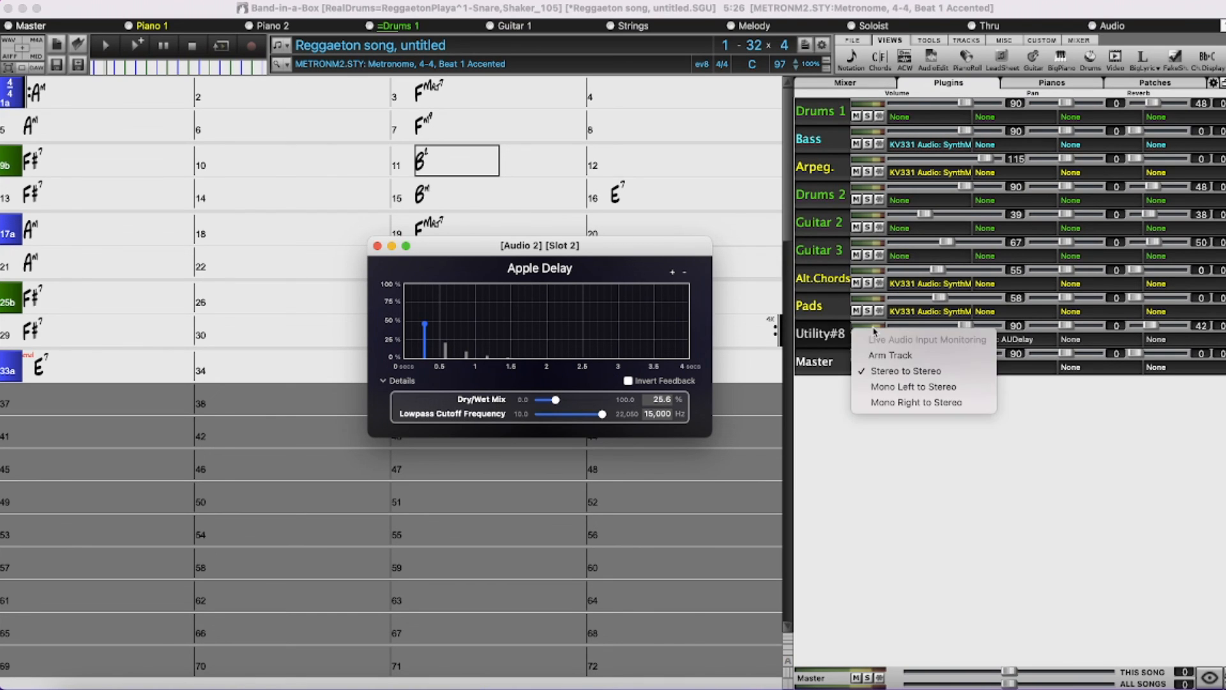
{"action": "left_click", "coordinate": [894, 356]}
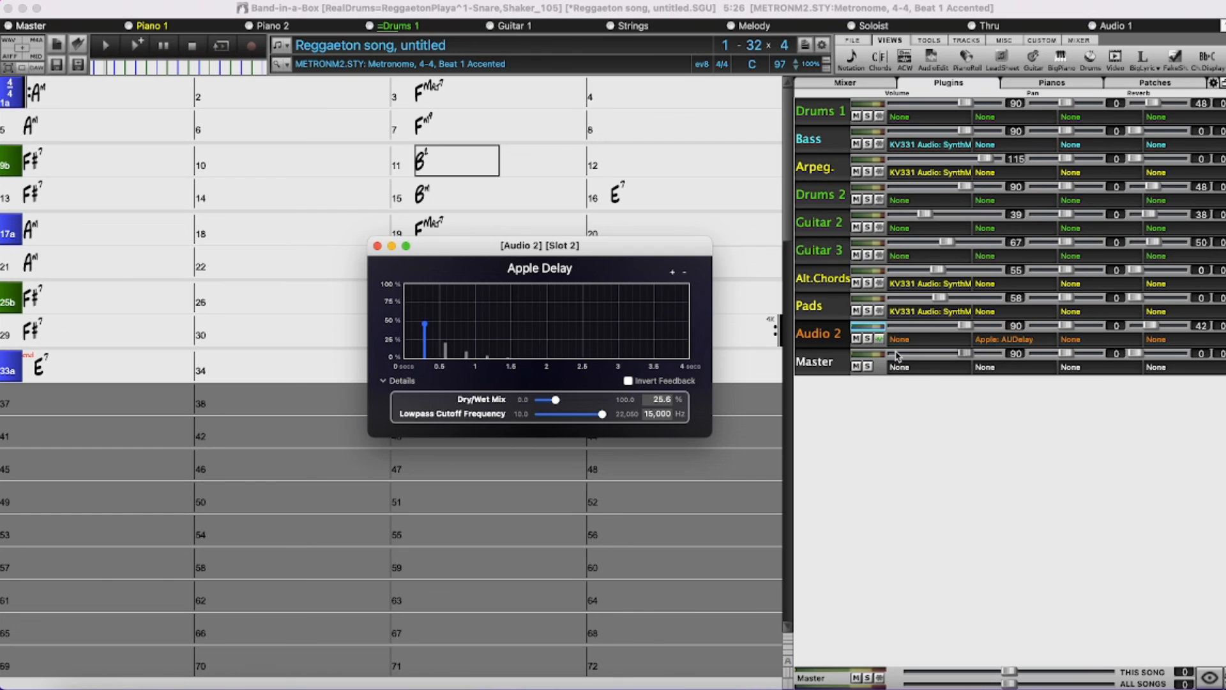
{"action": "left_click", "coordinate": [870, 329]}
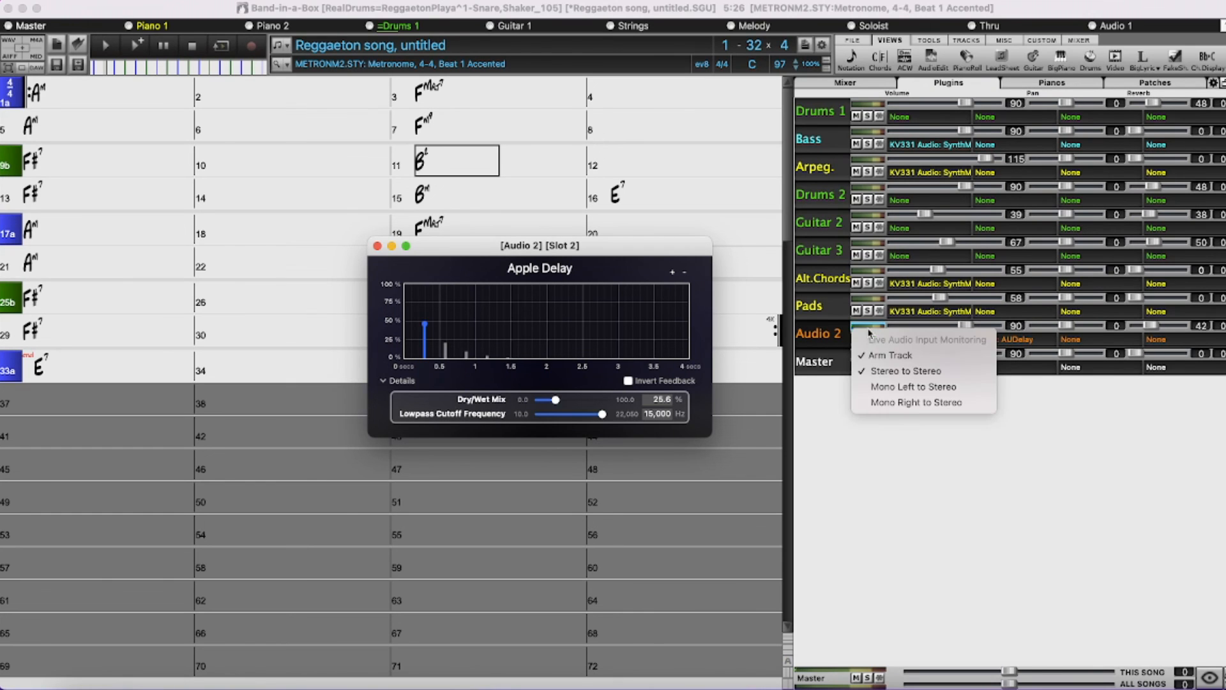
{"action": "left_click", "coordinate": [920, 388]}
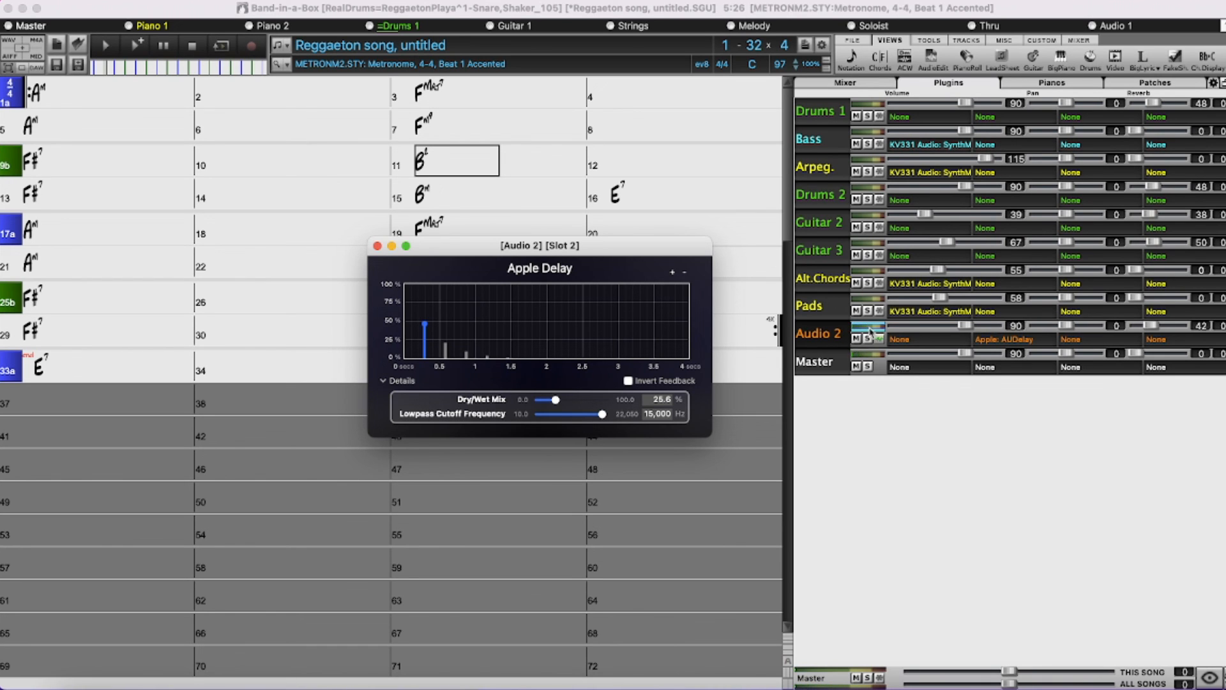
{"action": "left_click", "coordinate": [870, 331]}
{"action": "left_click", "coordinate": [912, 404]}
Step: Move the delay window clear of the chord sheet and start recording audio to Audio 1 from the start of the song
{"action": "left_click_drag", "start_coordinate": [488, 252], "coordinate": [943, 419]}
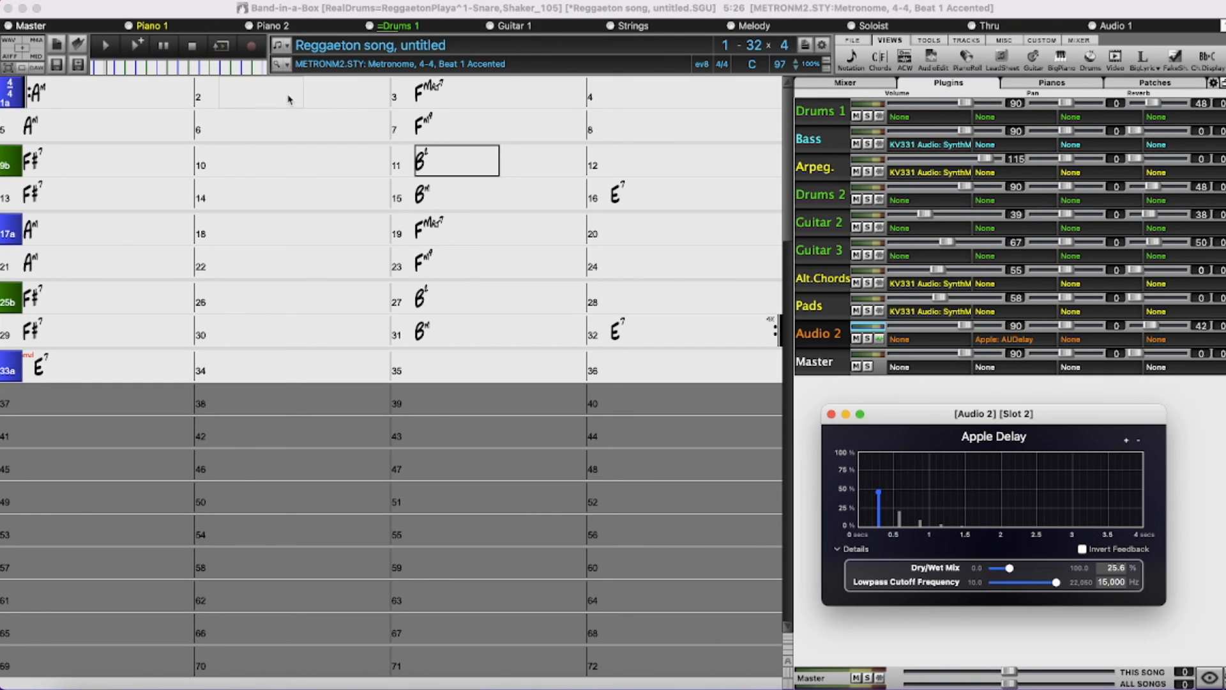
{"action": "left_click_drag", "start_coordinate": [259, 100], "coordinate": [562, 88]}
{"action": "left_click_drag", "start_coordinate": [275, 130], "coordinate": [529, 125]}
{"action": "left_click", "coordinate": [482, 124]}
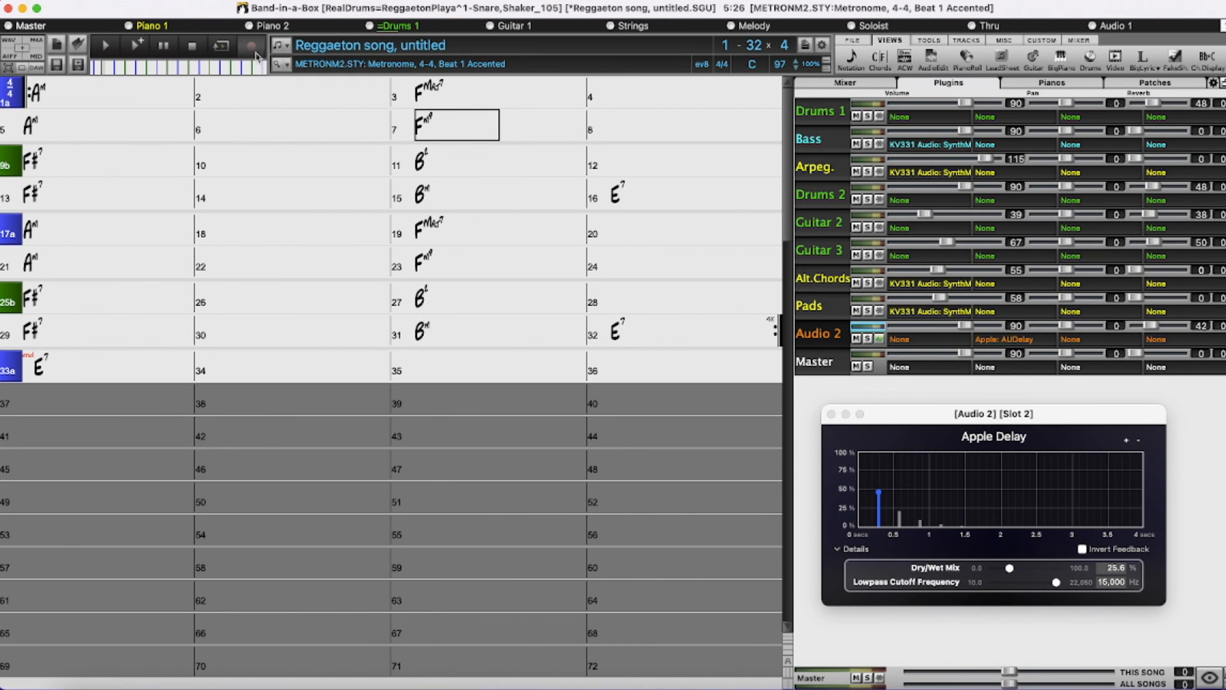
{"action": "left_click", "coordinate": [259, 50]}
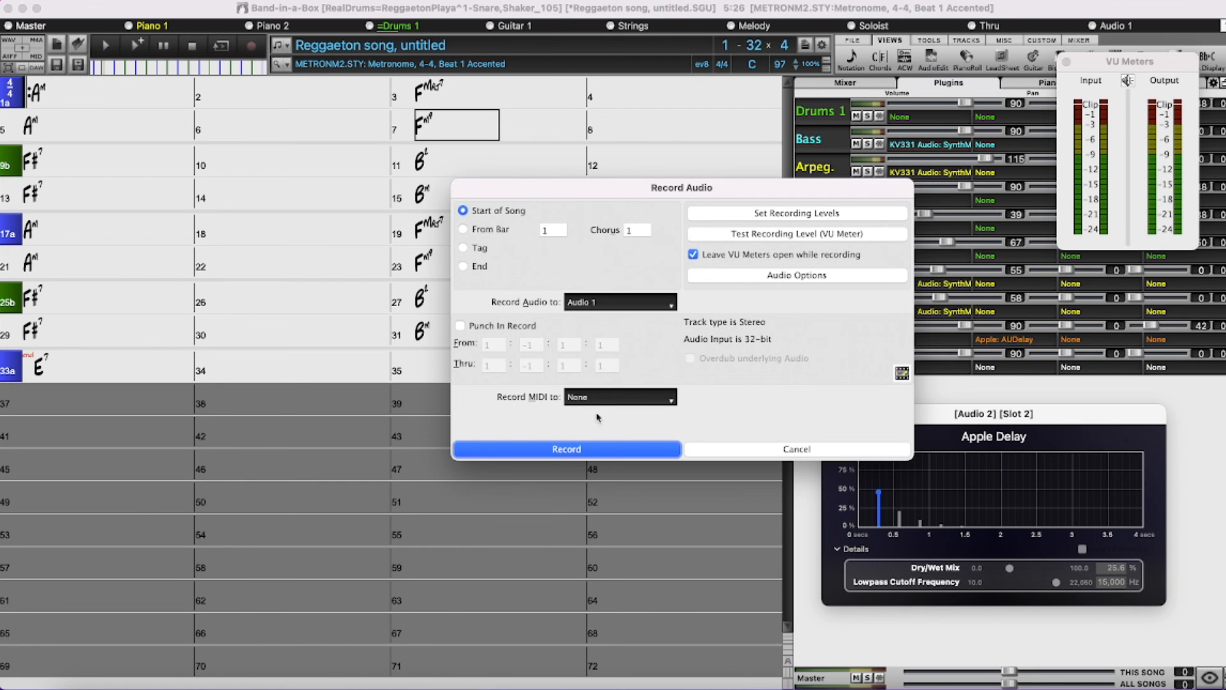
{"action": "left_click", "coordinate": [610, 450]}
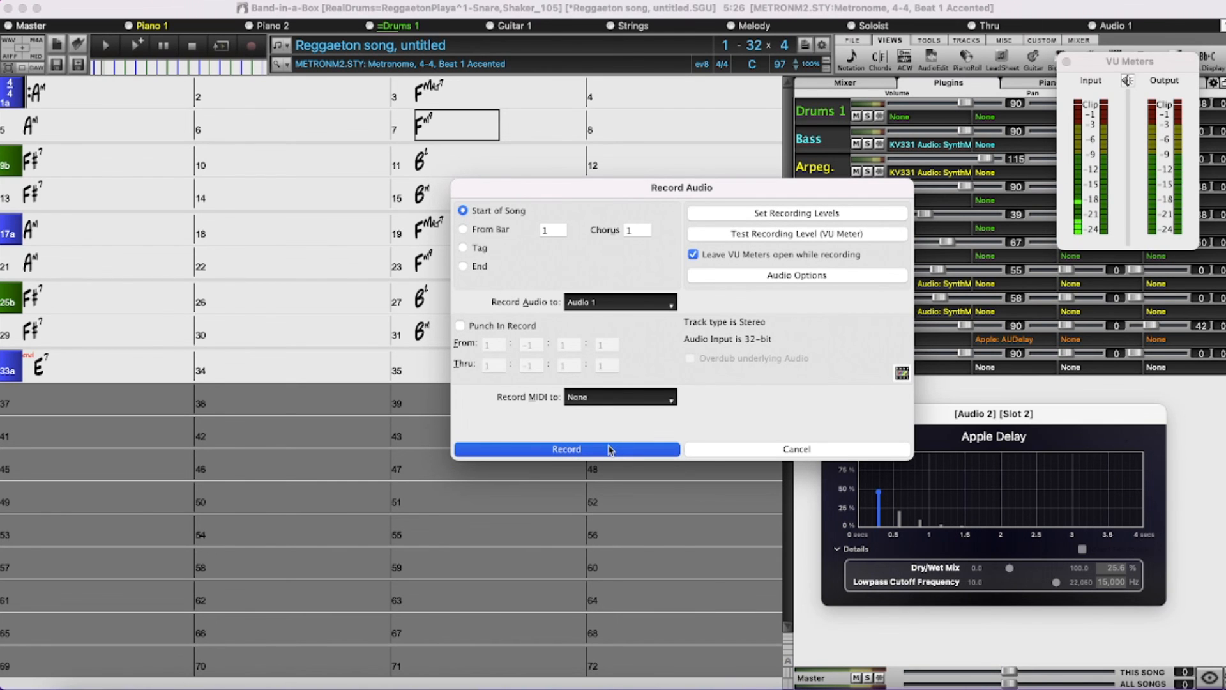